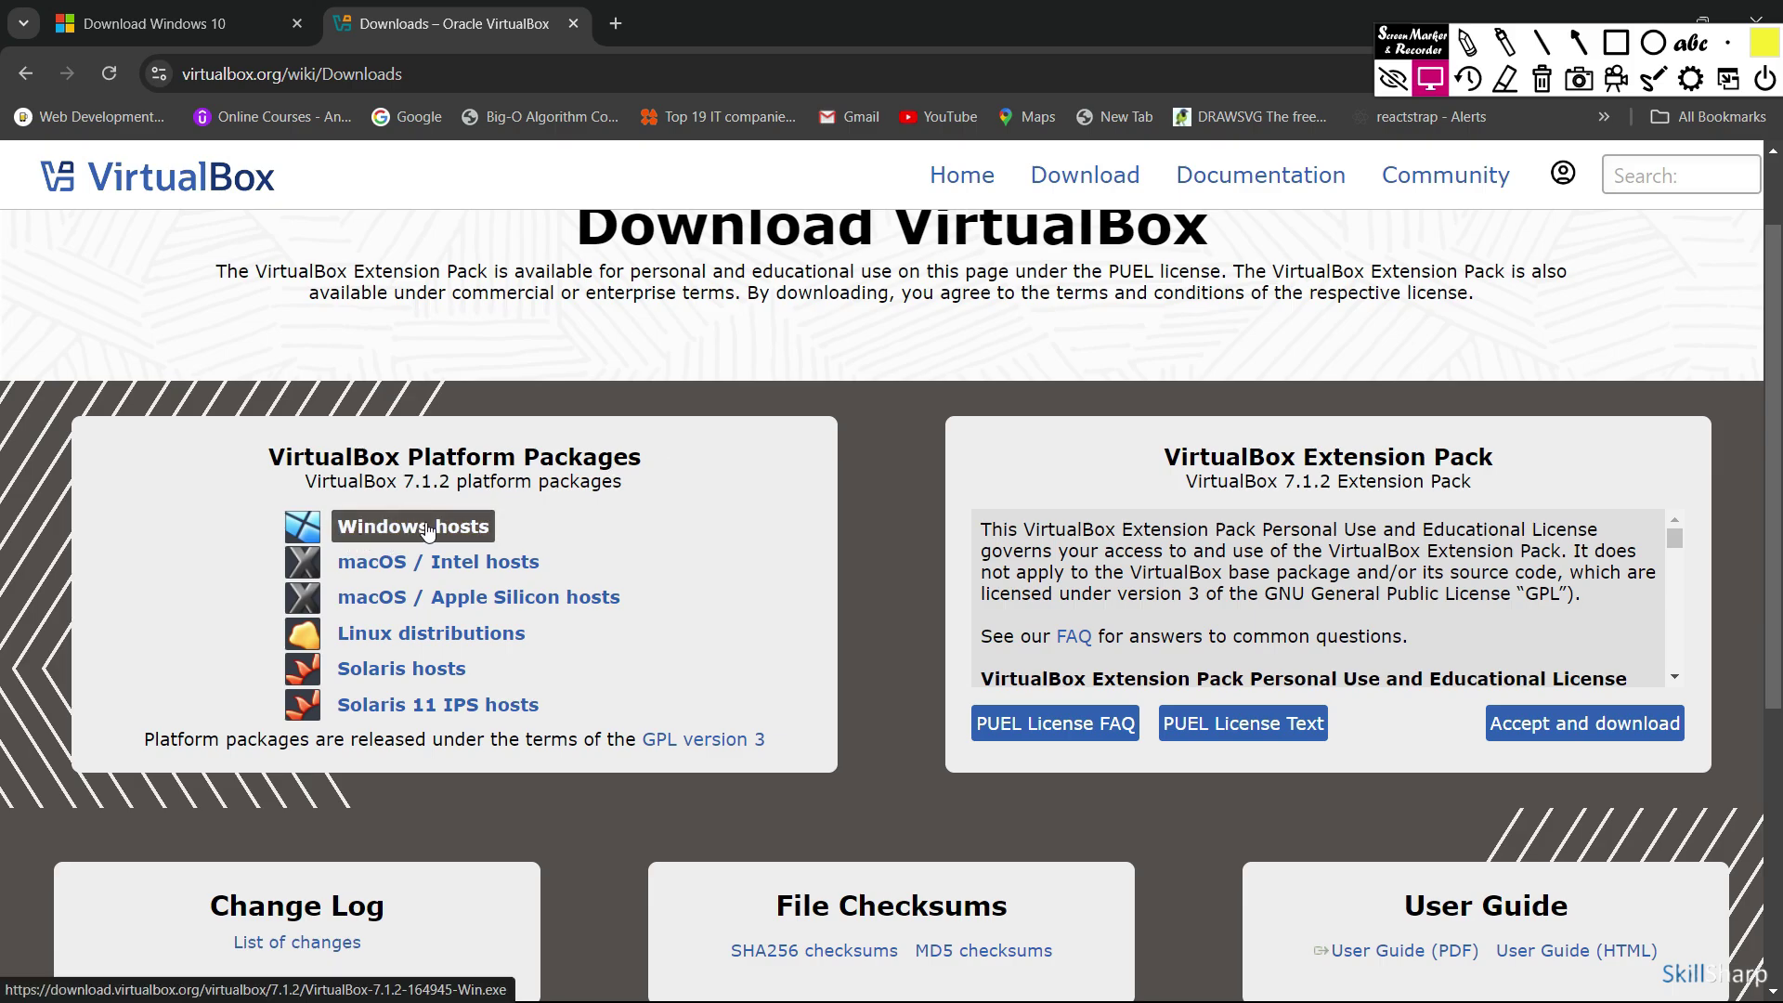
Scroll up the virtualbox.org Downloads page to show the VirtualBox 7.1.2 platform packages
{"action": "scroll", "coordinate": [427, 530], "scroll_direction": "up", "scroll_amount": 1}
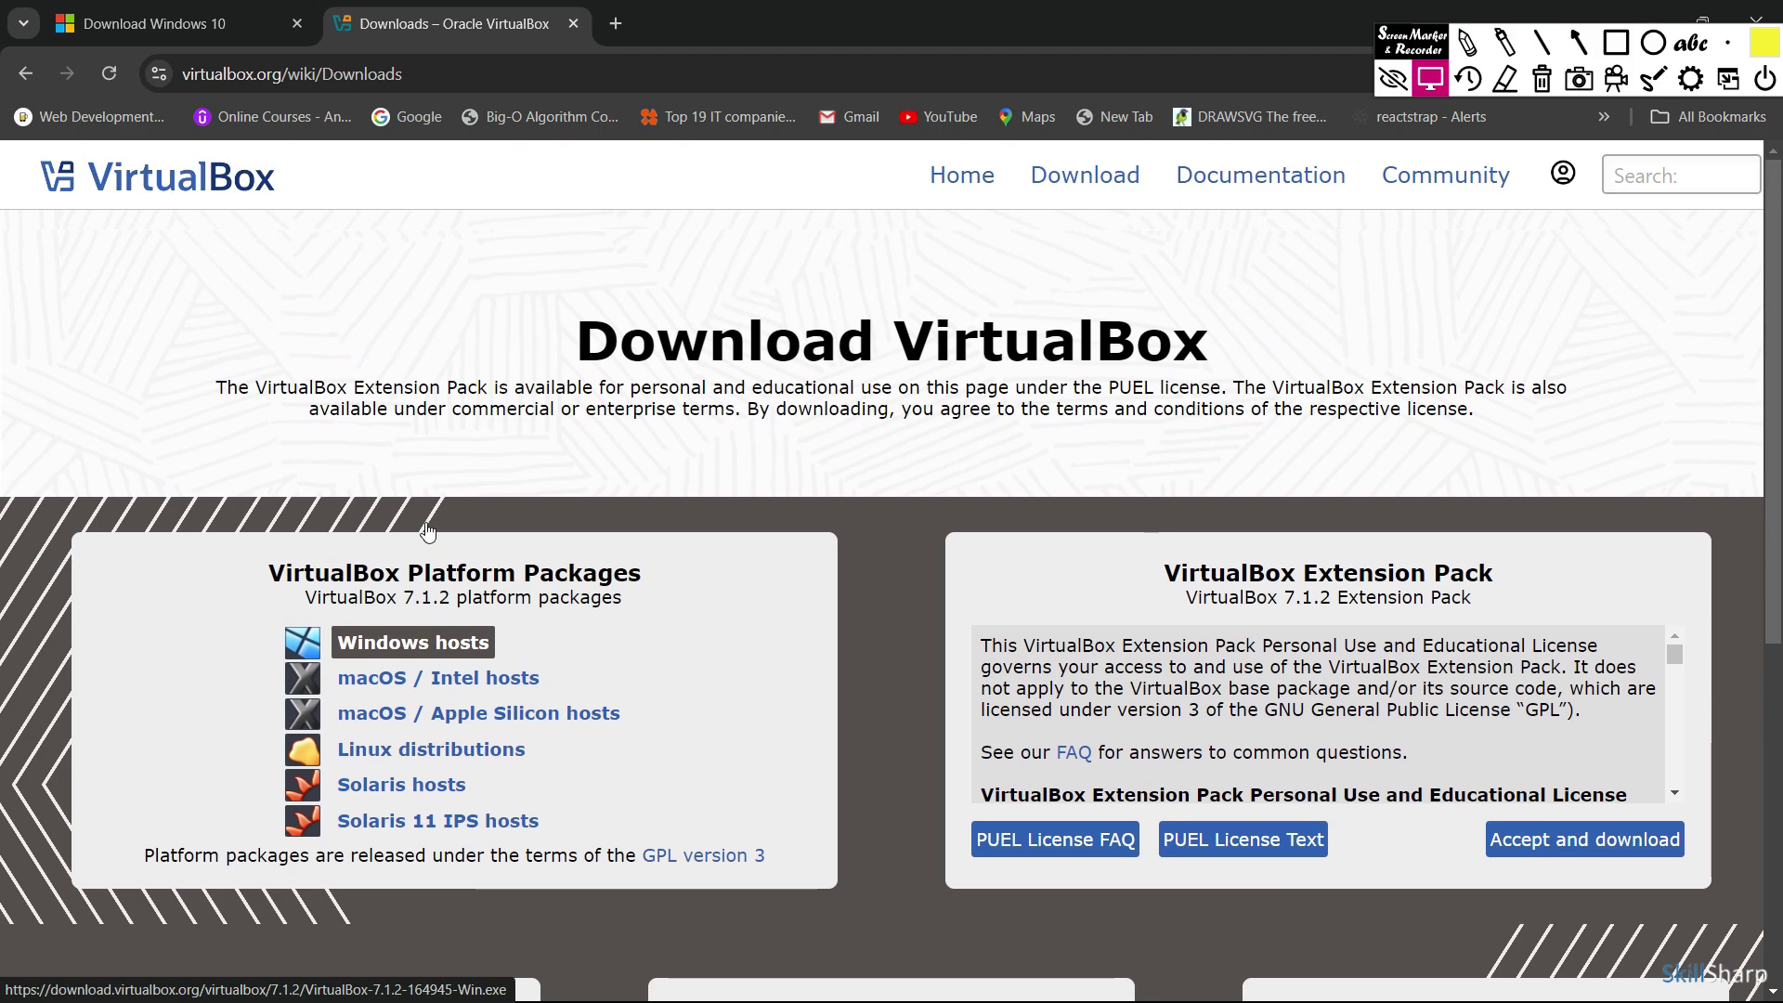
{"action": "mouse_move", "coordinate": [1399, 46]}
{"action": "left_mouse_down"}
{"action": "mouse_move", "coordinate": [1395, 183]}
{"action": "mouse_move", "coordinate": [1324, 214]}
{"action": "left_mouse_up"}
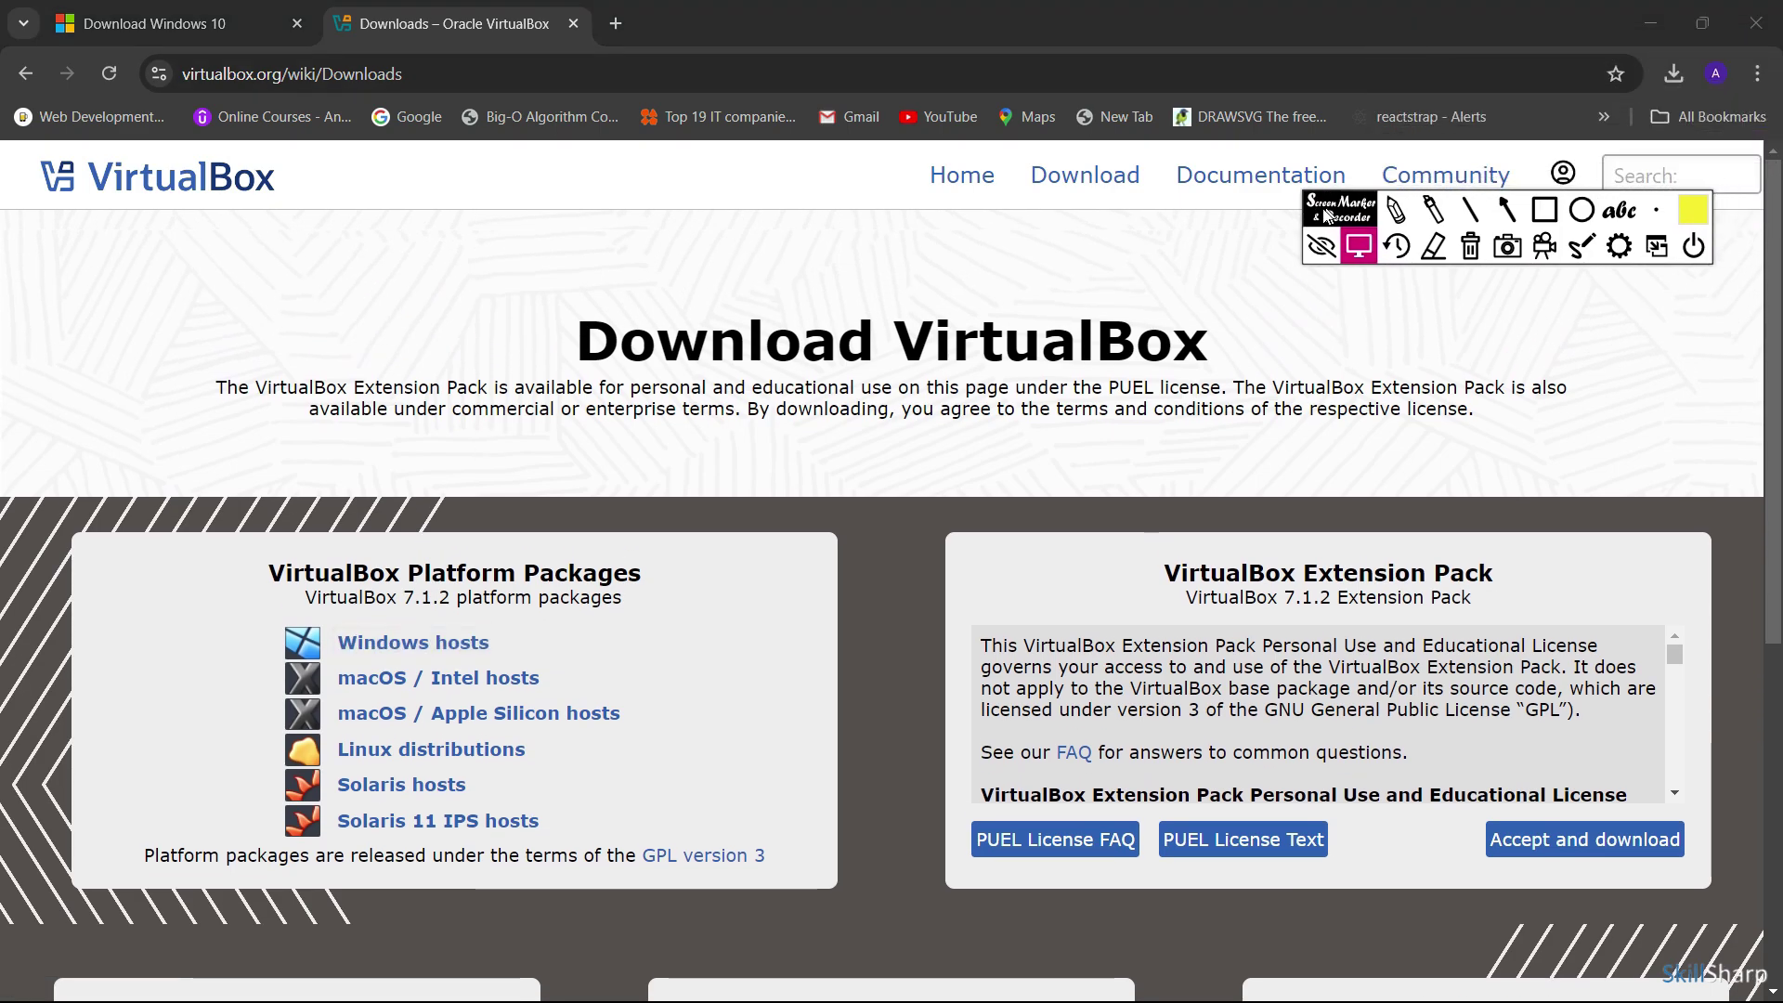
Start downloading the VirtualBox 7.1.2 installer for Windows hosts
{"action": "left_click", "coordinate": [1691, 246]}
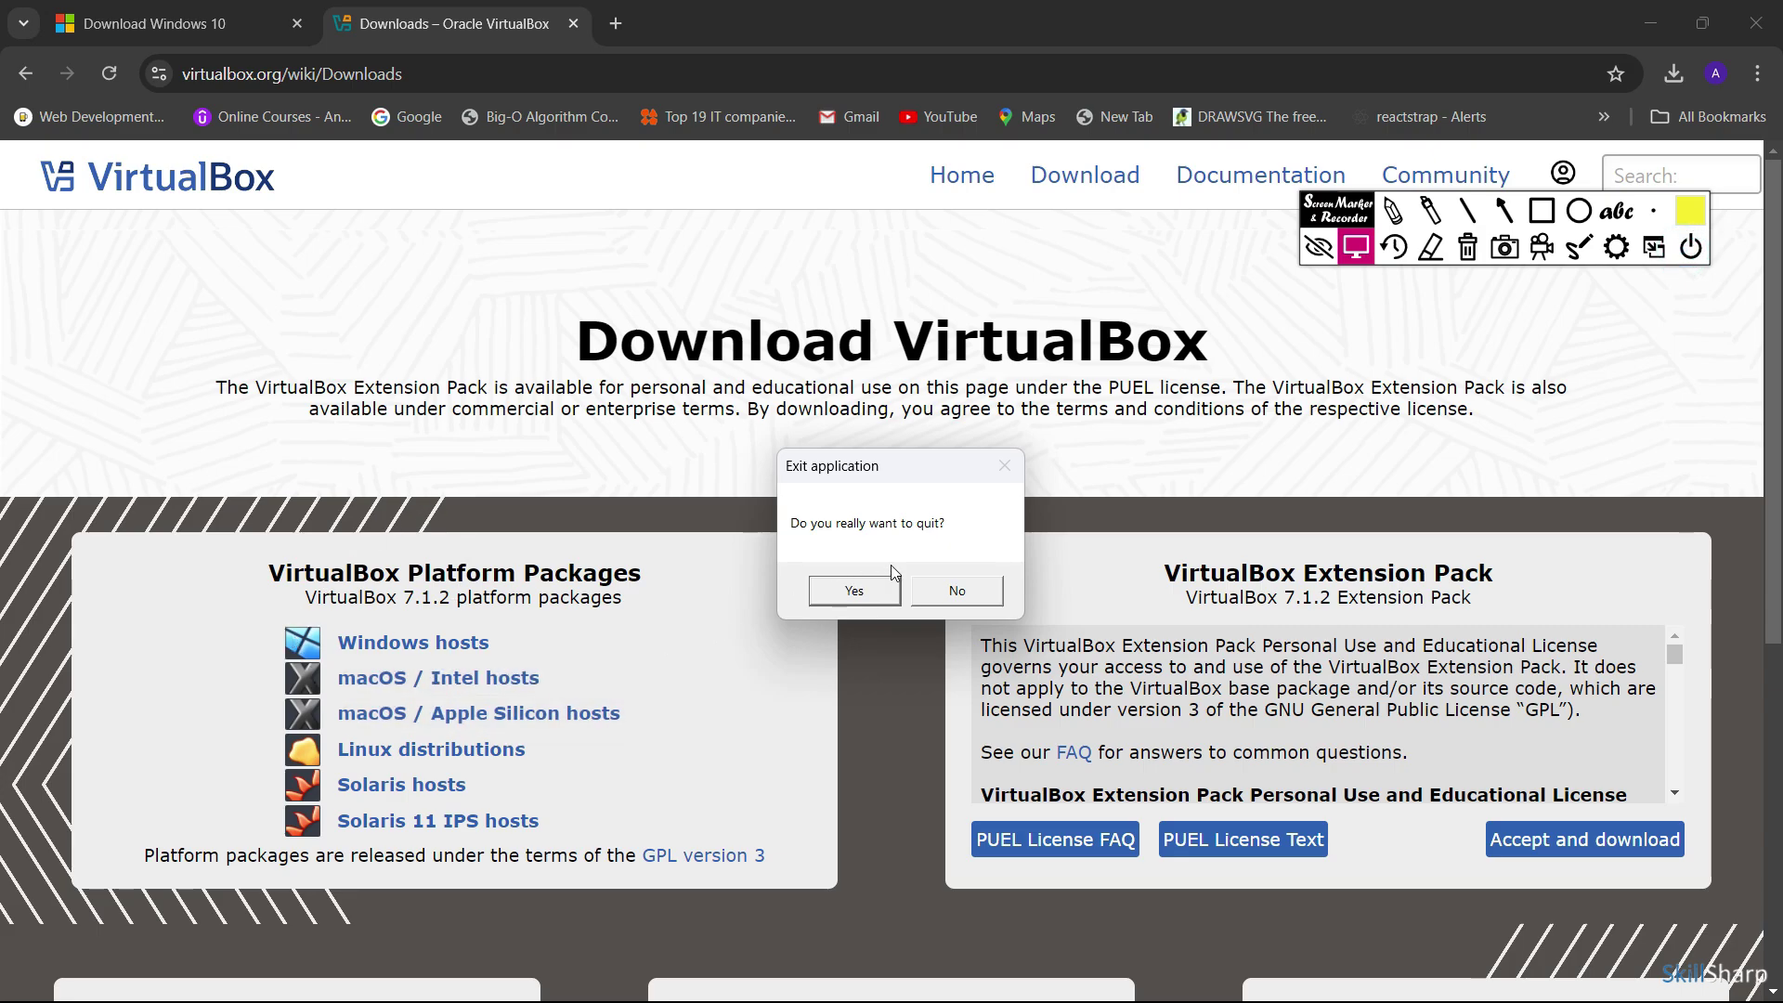
{"action": "left_click", "coordinate": [853, 592]}
{"action": "left_click", "coordinate": [480, 644]}
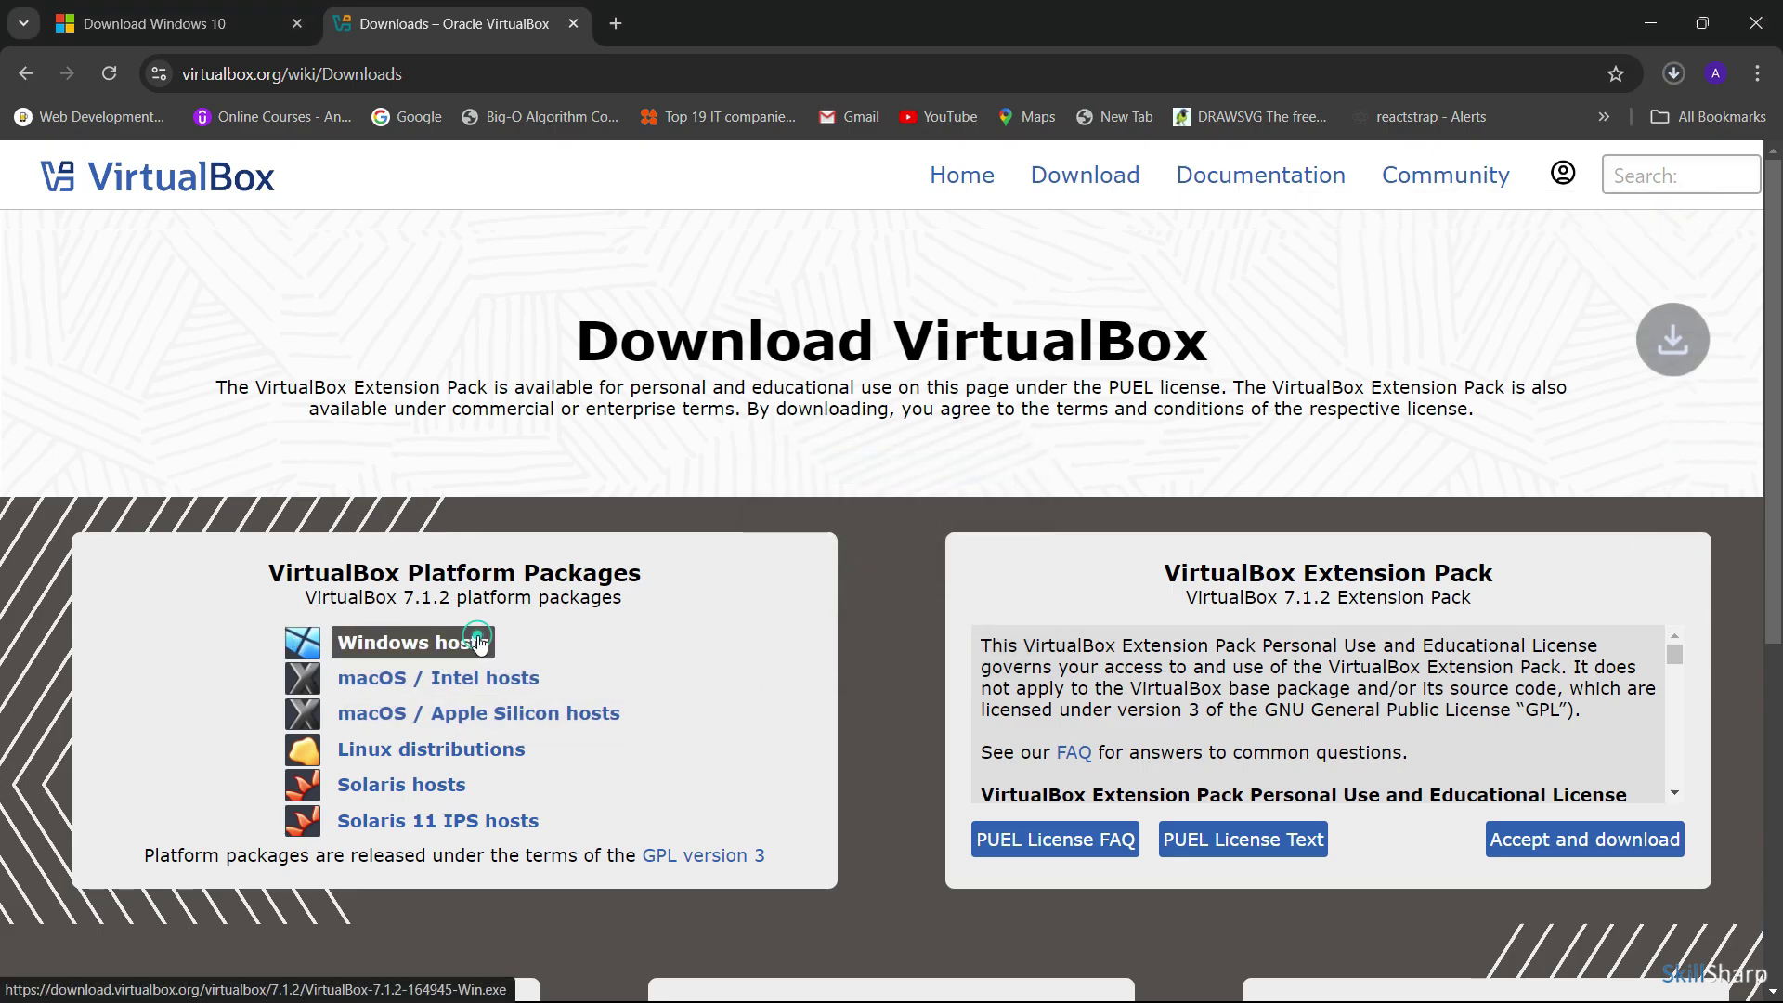
Pause and cancel the VirtualBox-7.1.2-164945-Win.exe download in Chrome's downloads list
{"action": "left_click", "coordinate": [1662, 74]}
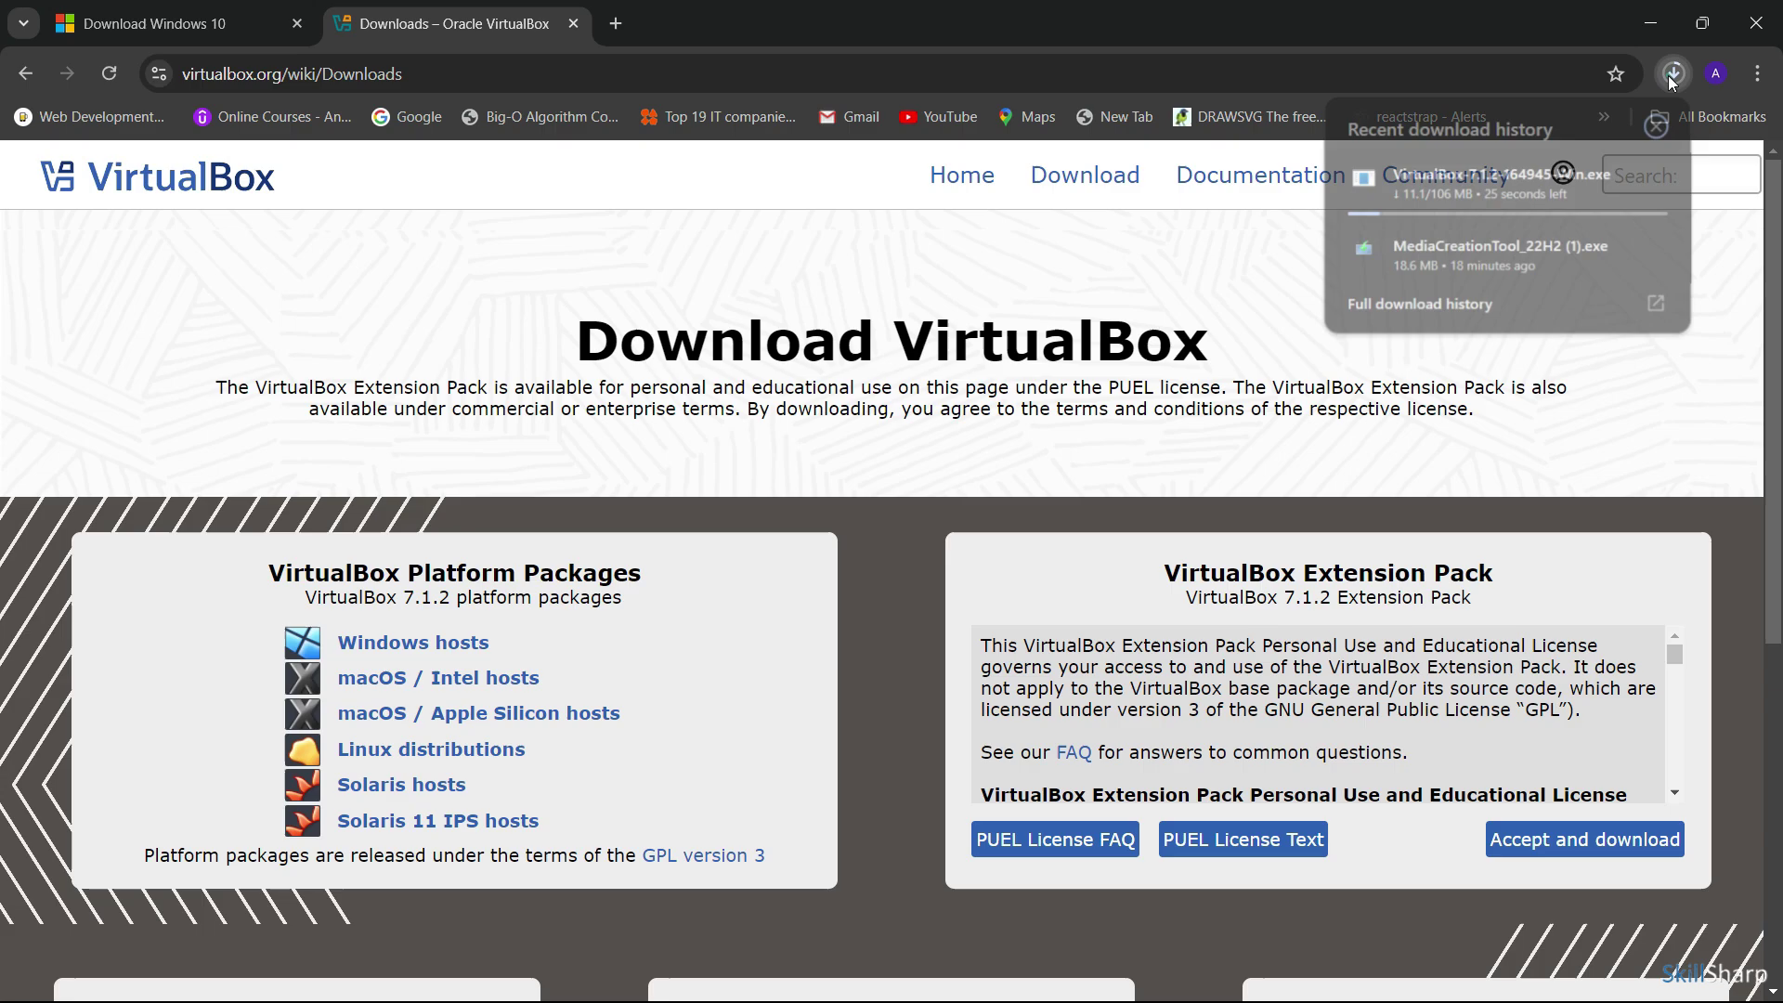
{"action": "left_click", "coordinate": [1613, 178]}
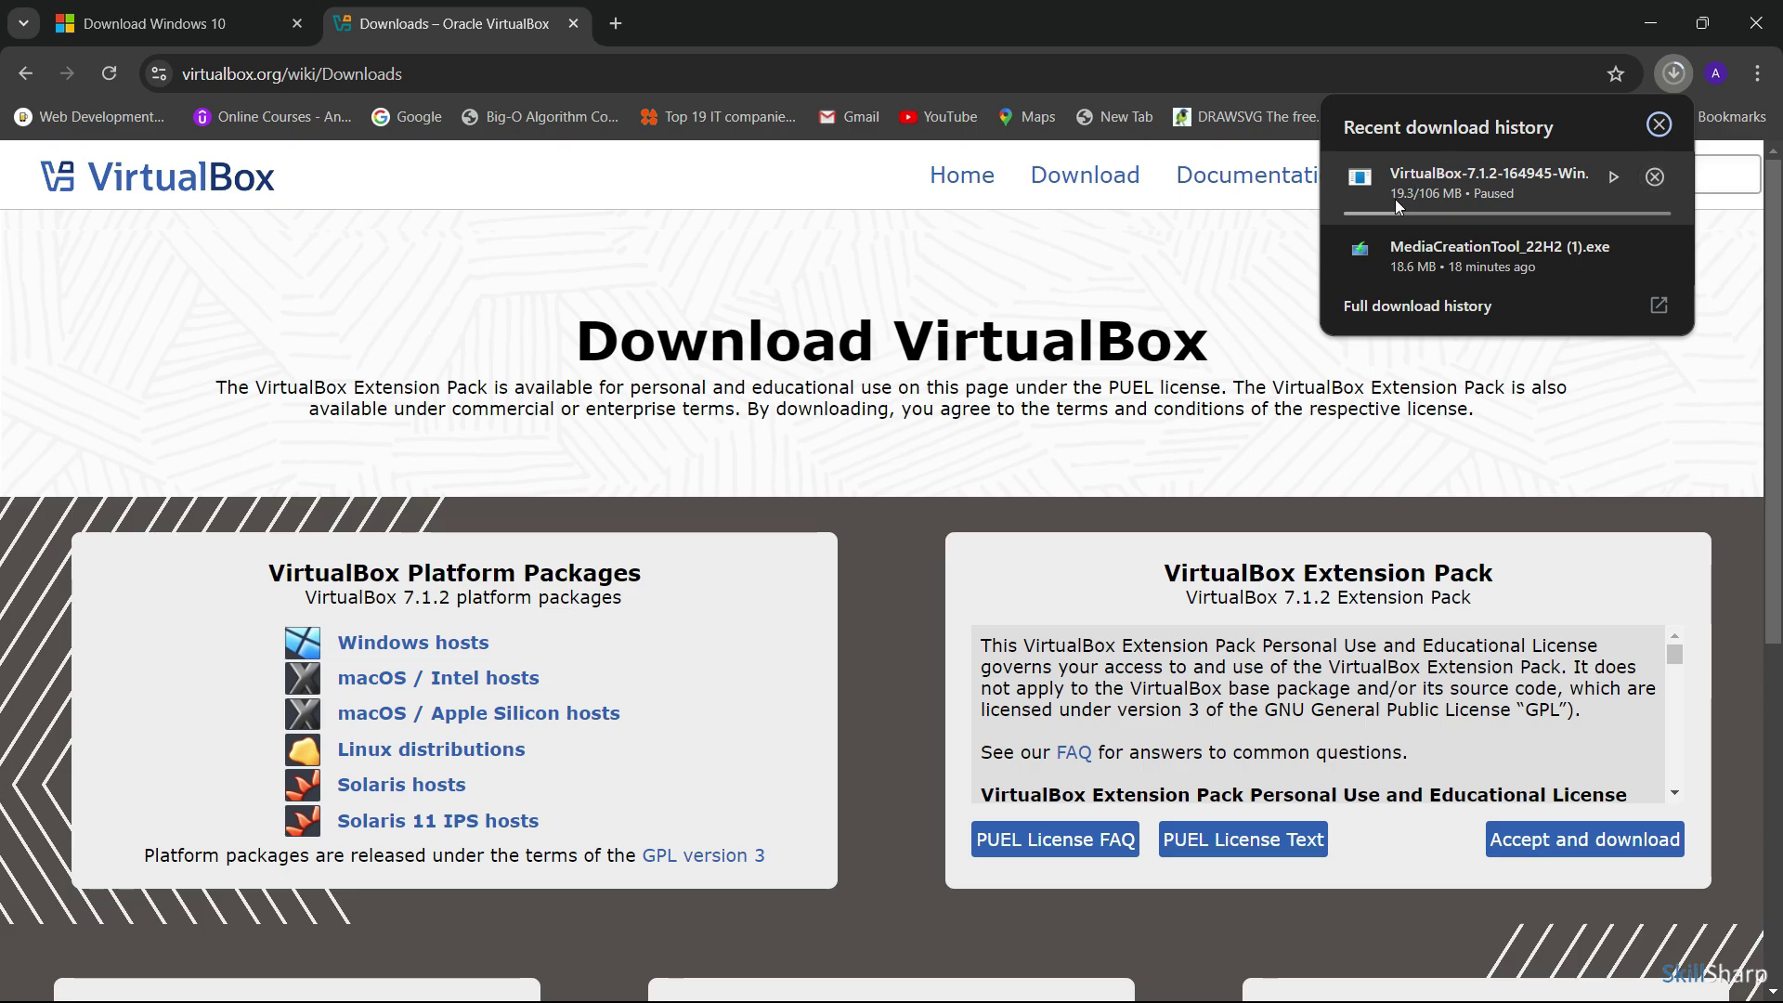
{"action": "left_click", "coordinate": [1660, 176]}
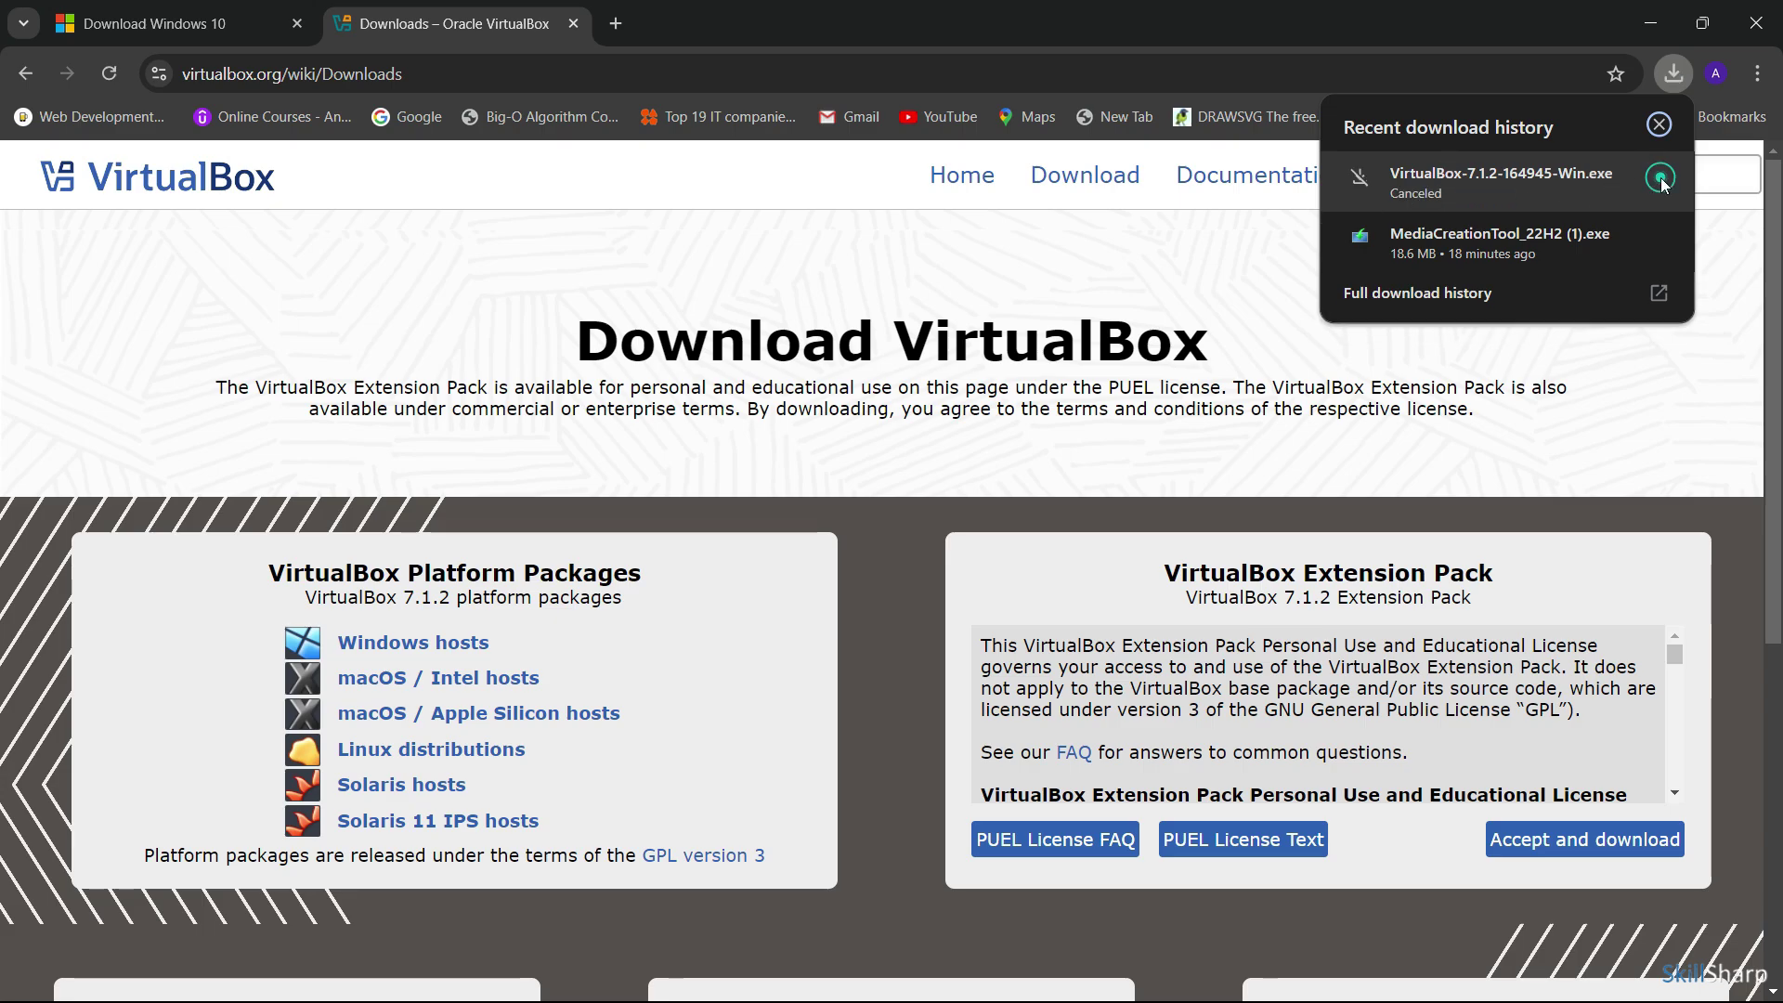
{"action": "left_click", "coordinate": [1033, 251]}
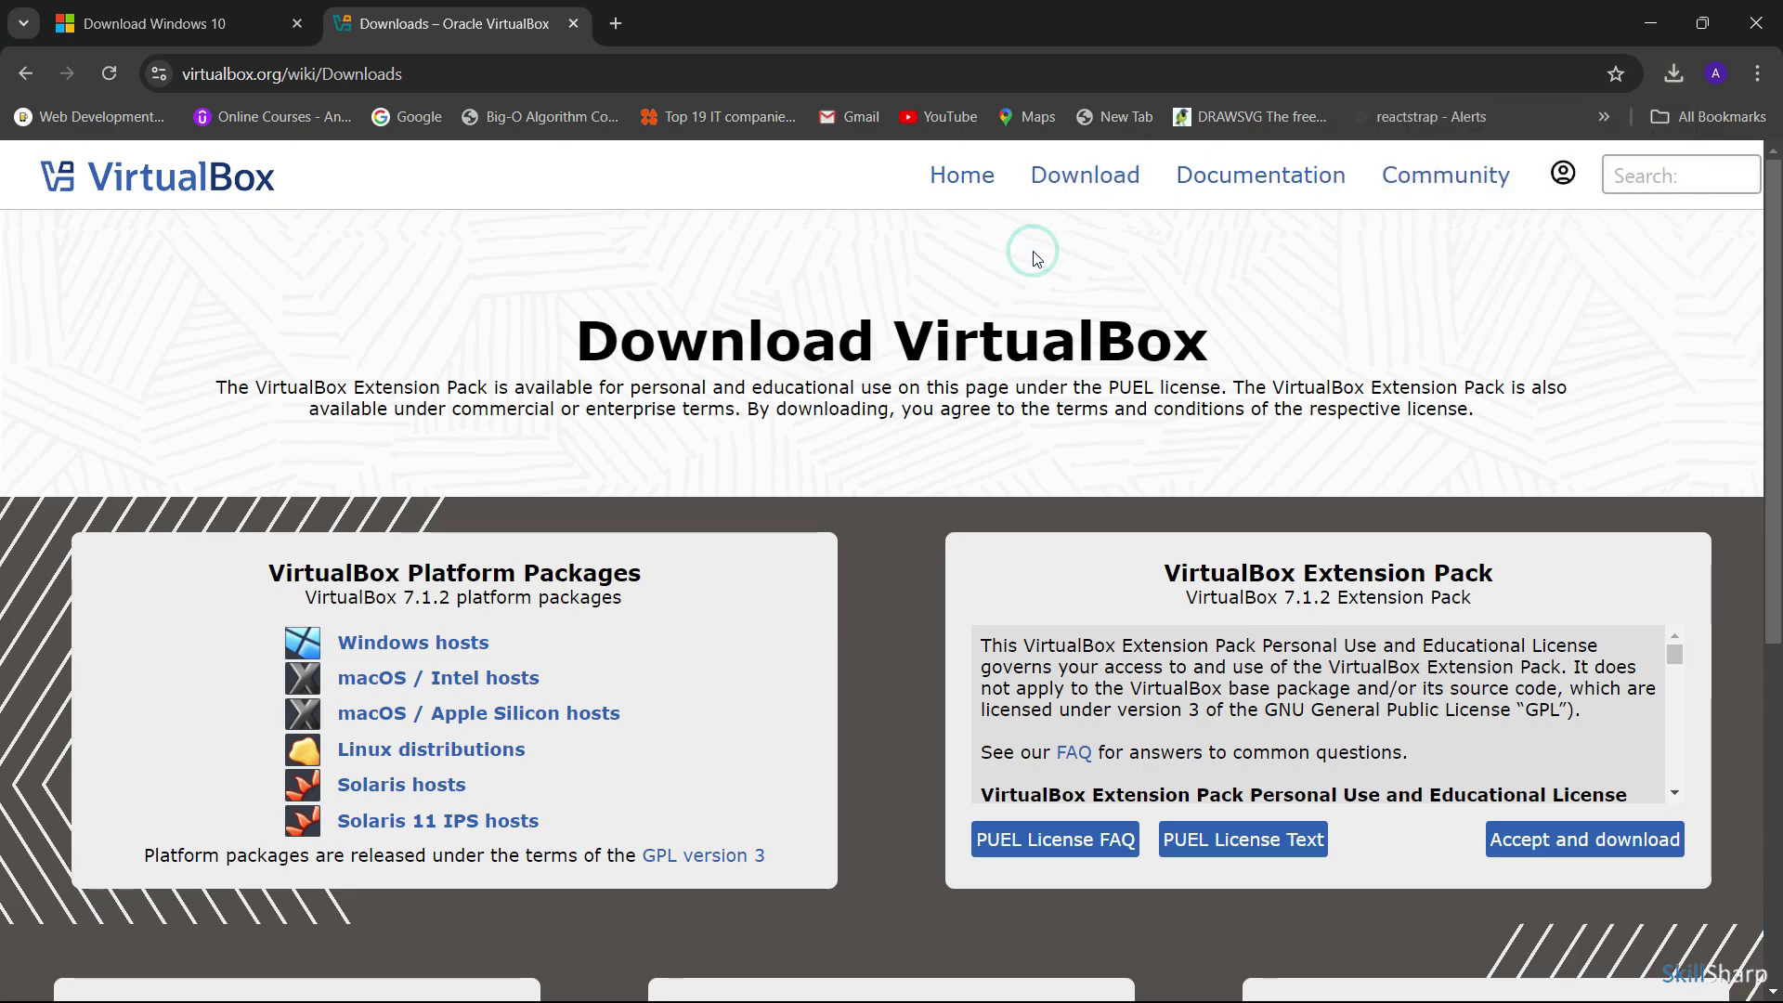
Download MediaCreationTool_22H2 (1).exe from the Create Windows 10 installation media section
{"action": "left_click", "coordinate": [128, 5]}
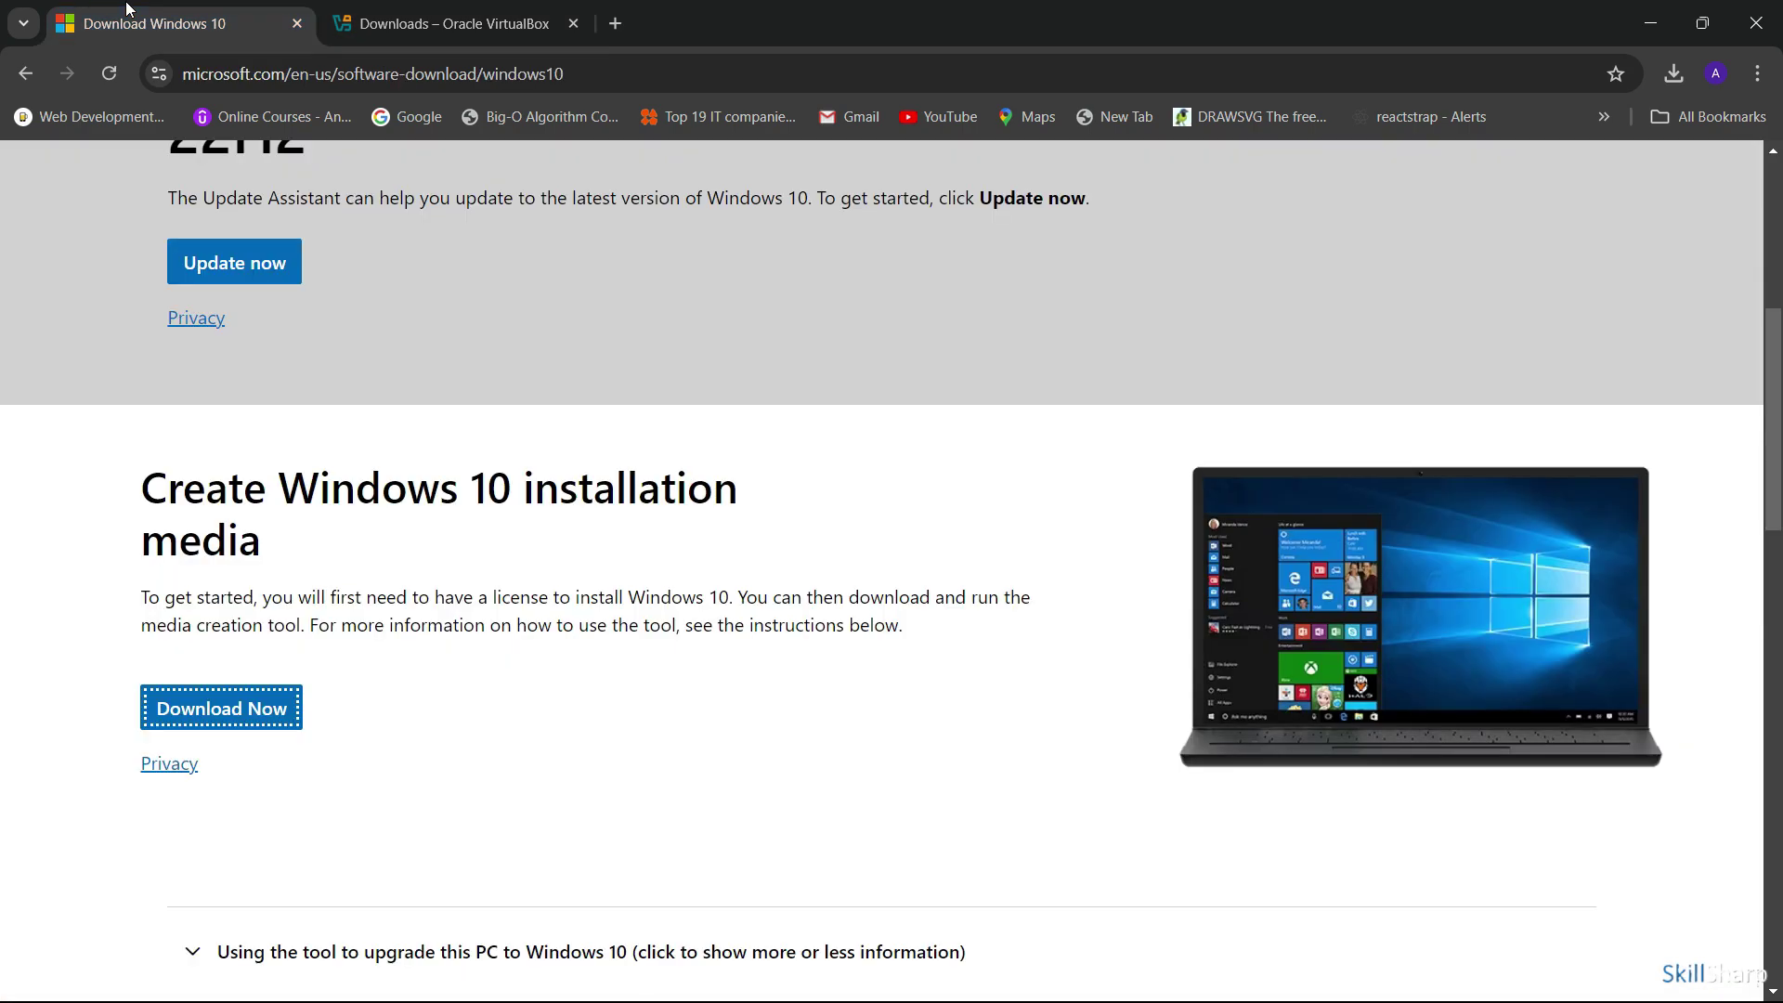
{"action": "scroll", "coordinate": [426, 330], "scroll_direction": "up", "scroll_amount": 1}
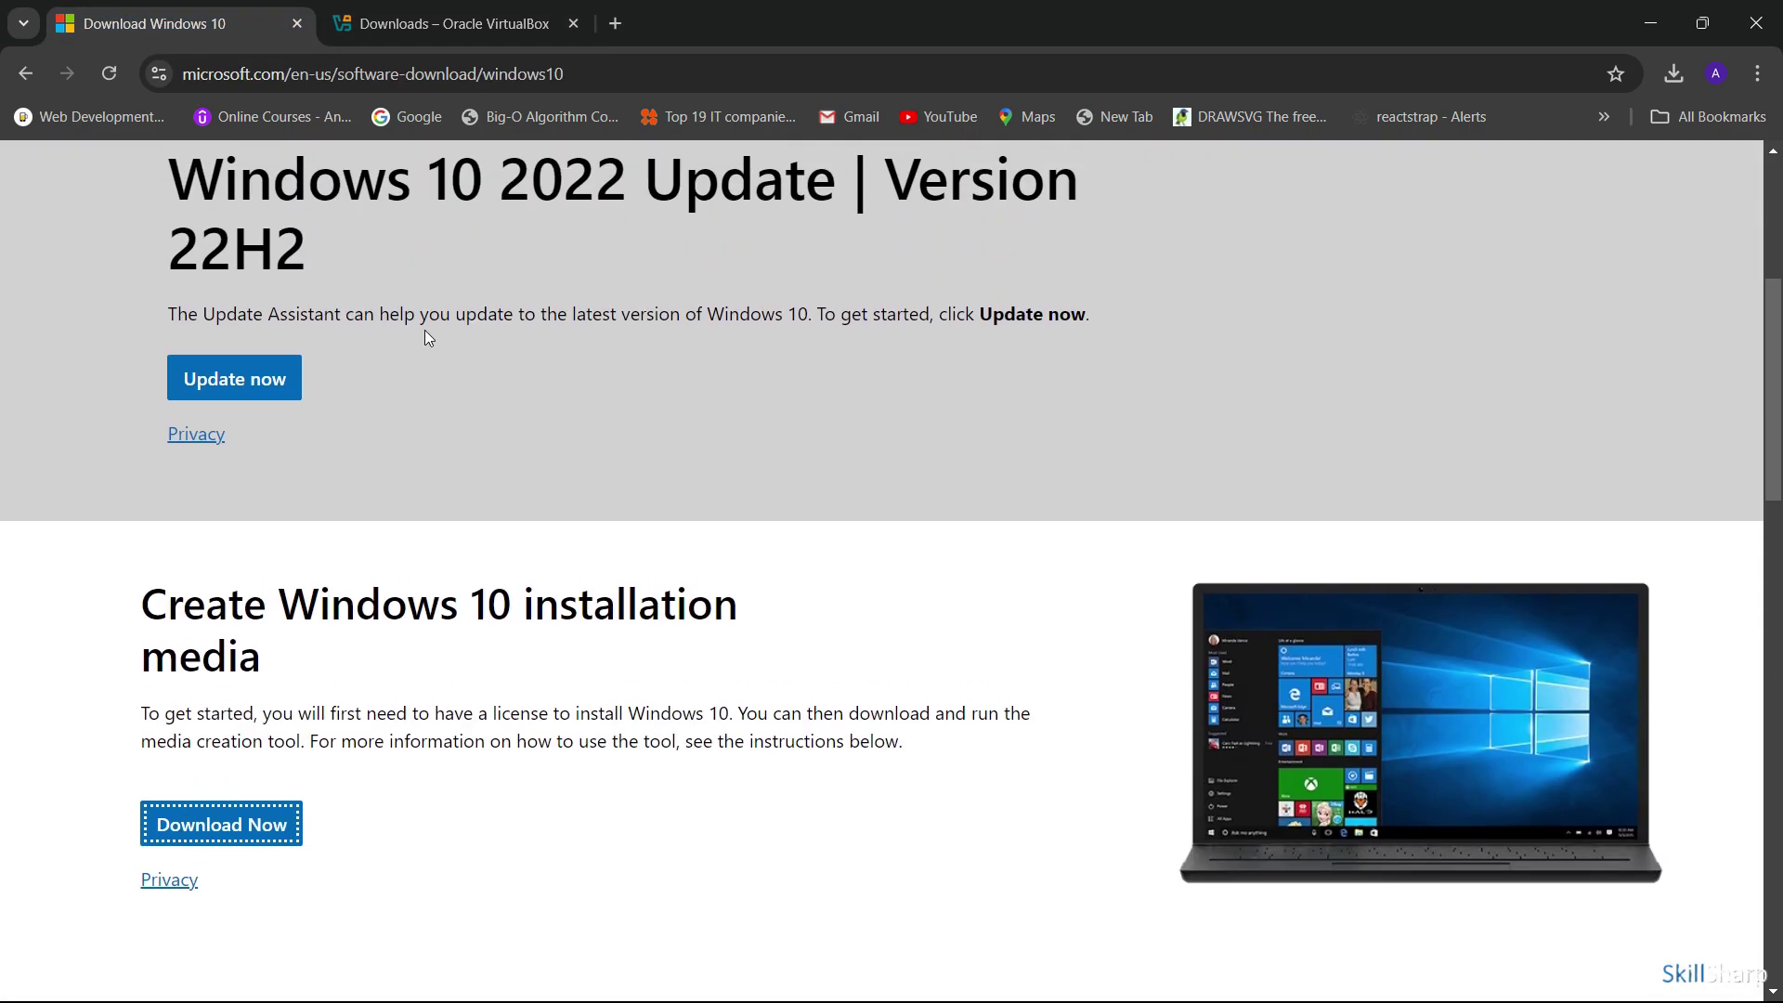
{"action": "scroll", "coordinate": [425, 336], "scroll_direction": "up", "scroll_amount": 5}
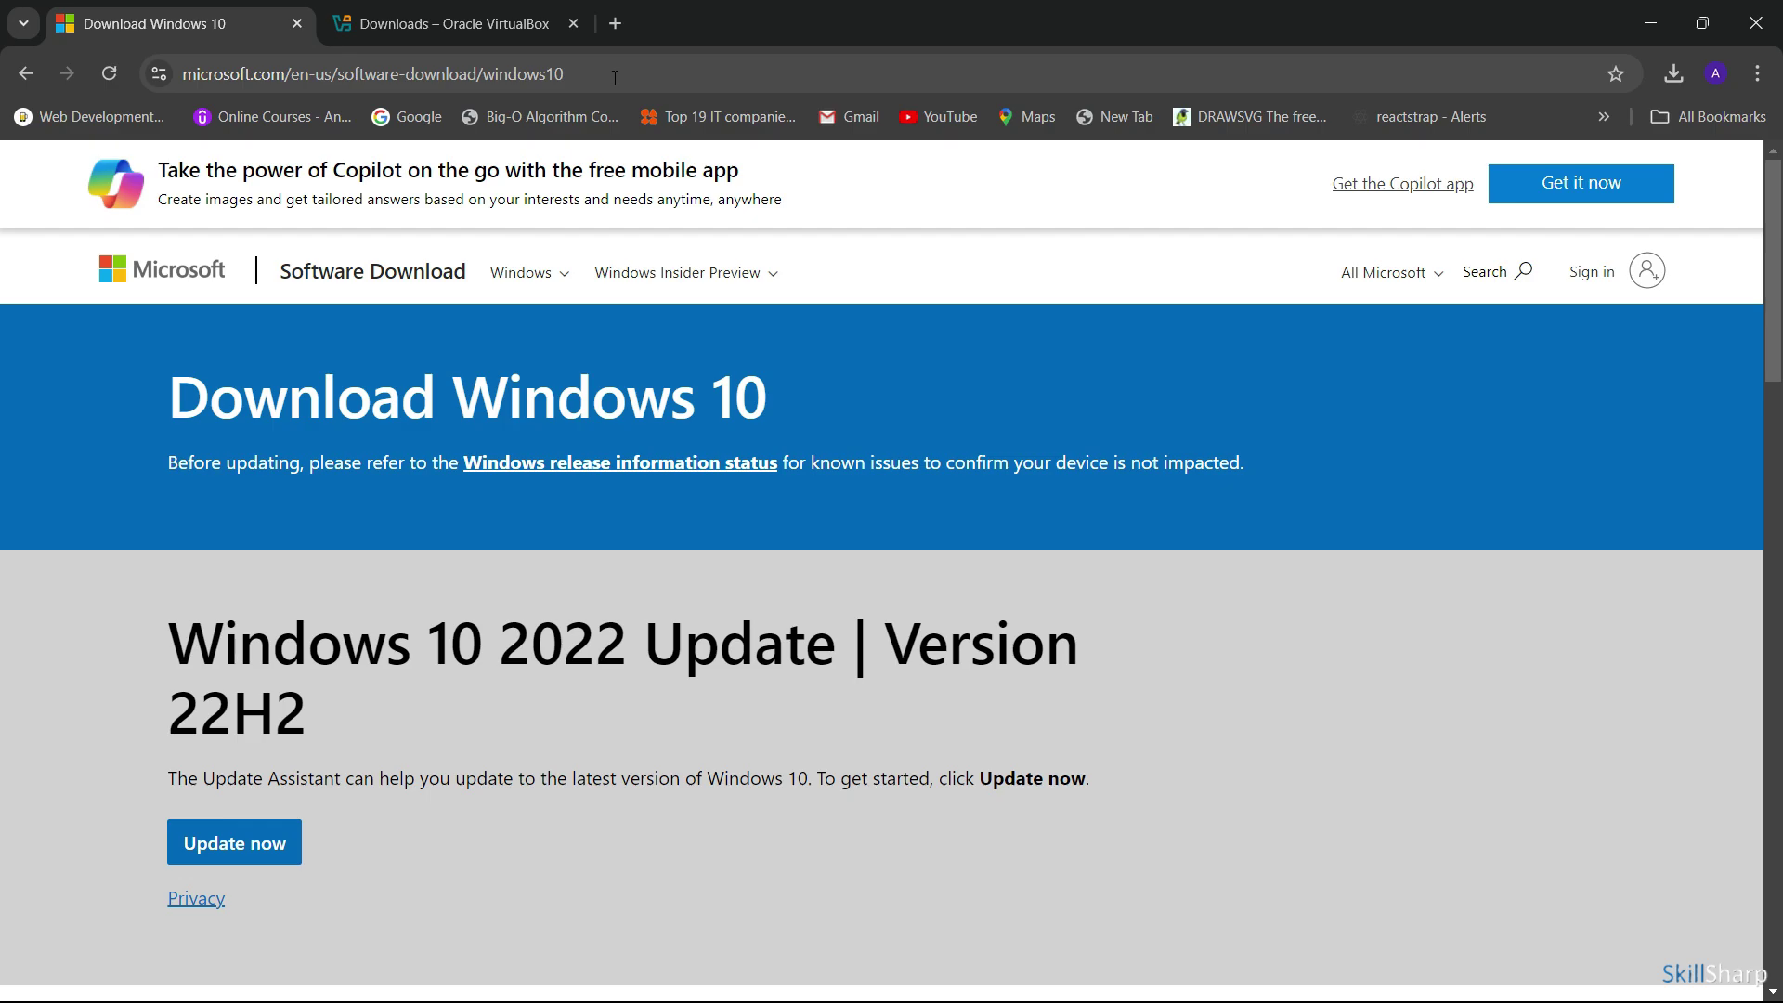
{"action": "scroll", "coordinate": [638, 379], "scroll_direction": "down", "scroll_amount": 2}
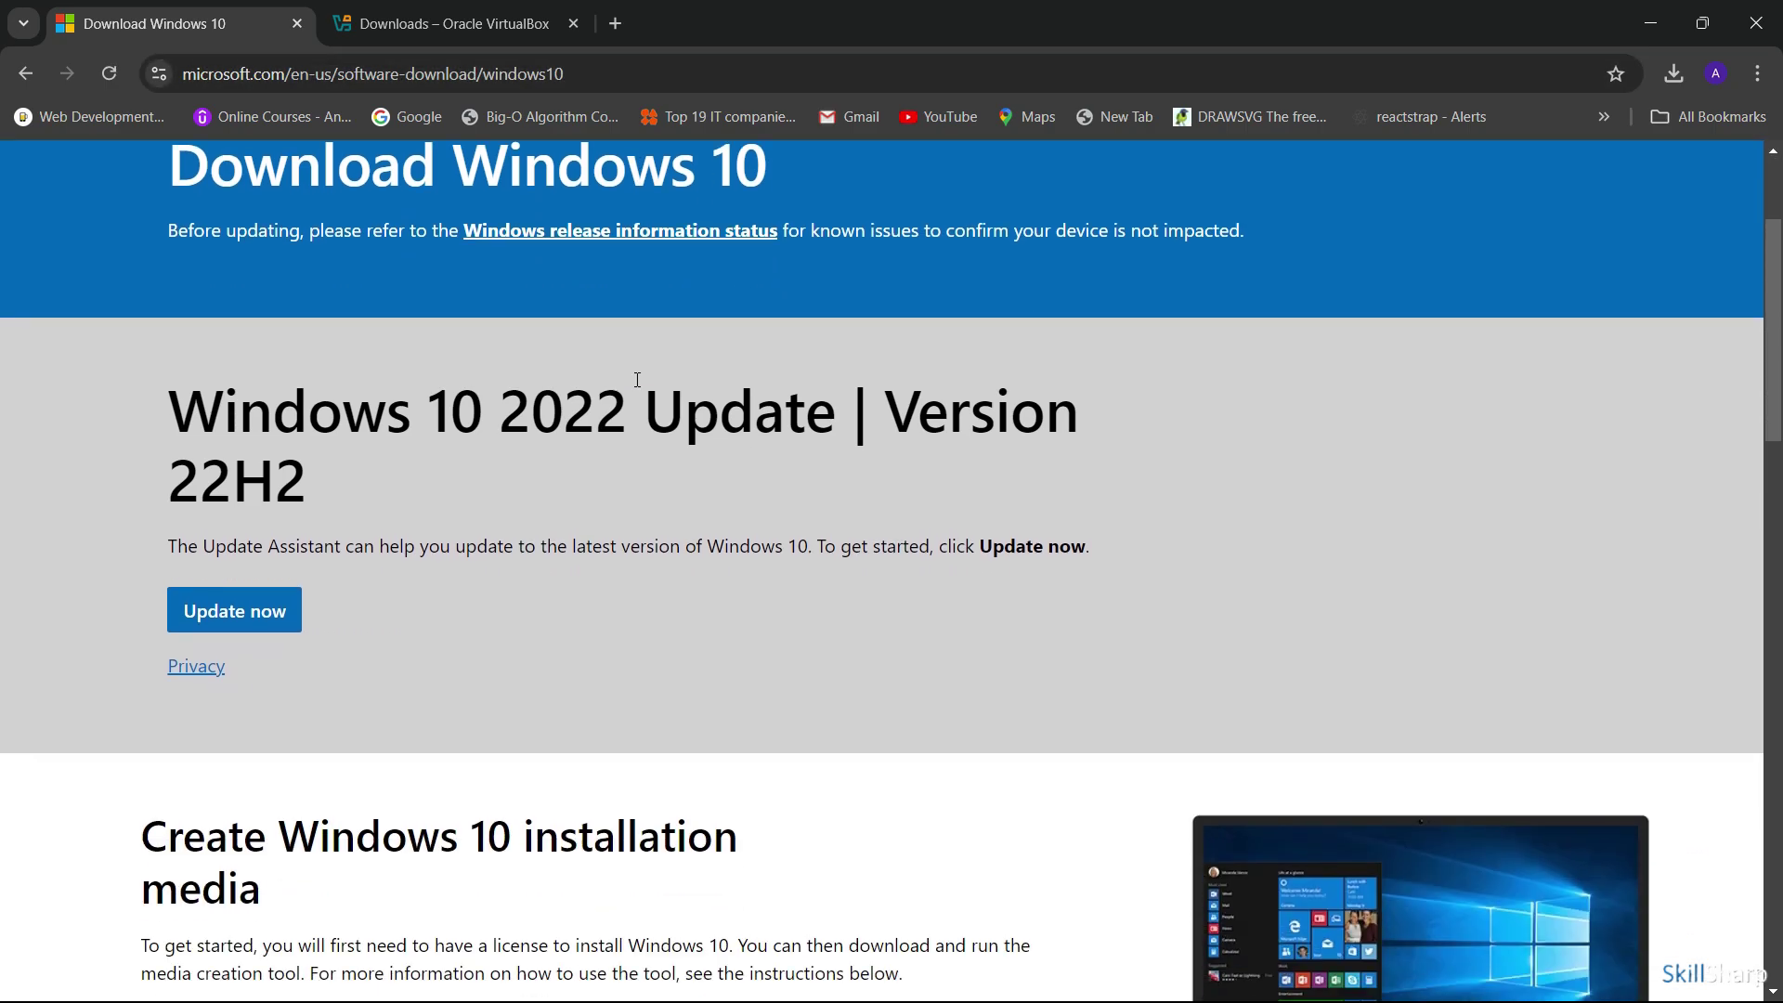
{"action": "scroll", "coordinate": [623, 383], "scroll_direction": "down", "scroll_amount": 2}
{"action": "scroll", "coordinate": [603, 390], "scroll_direction": "up", "scroll_amount": 1}
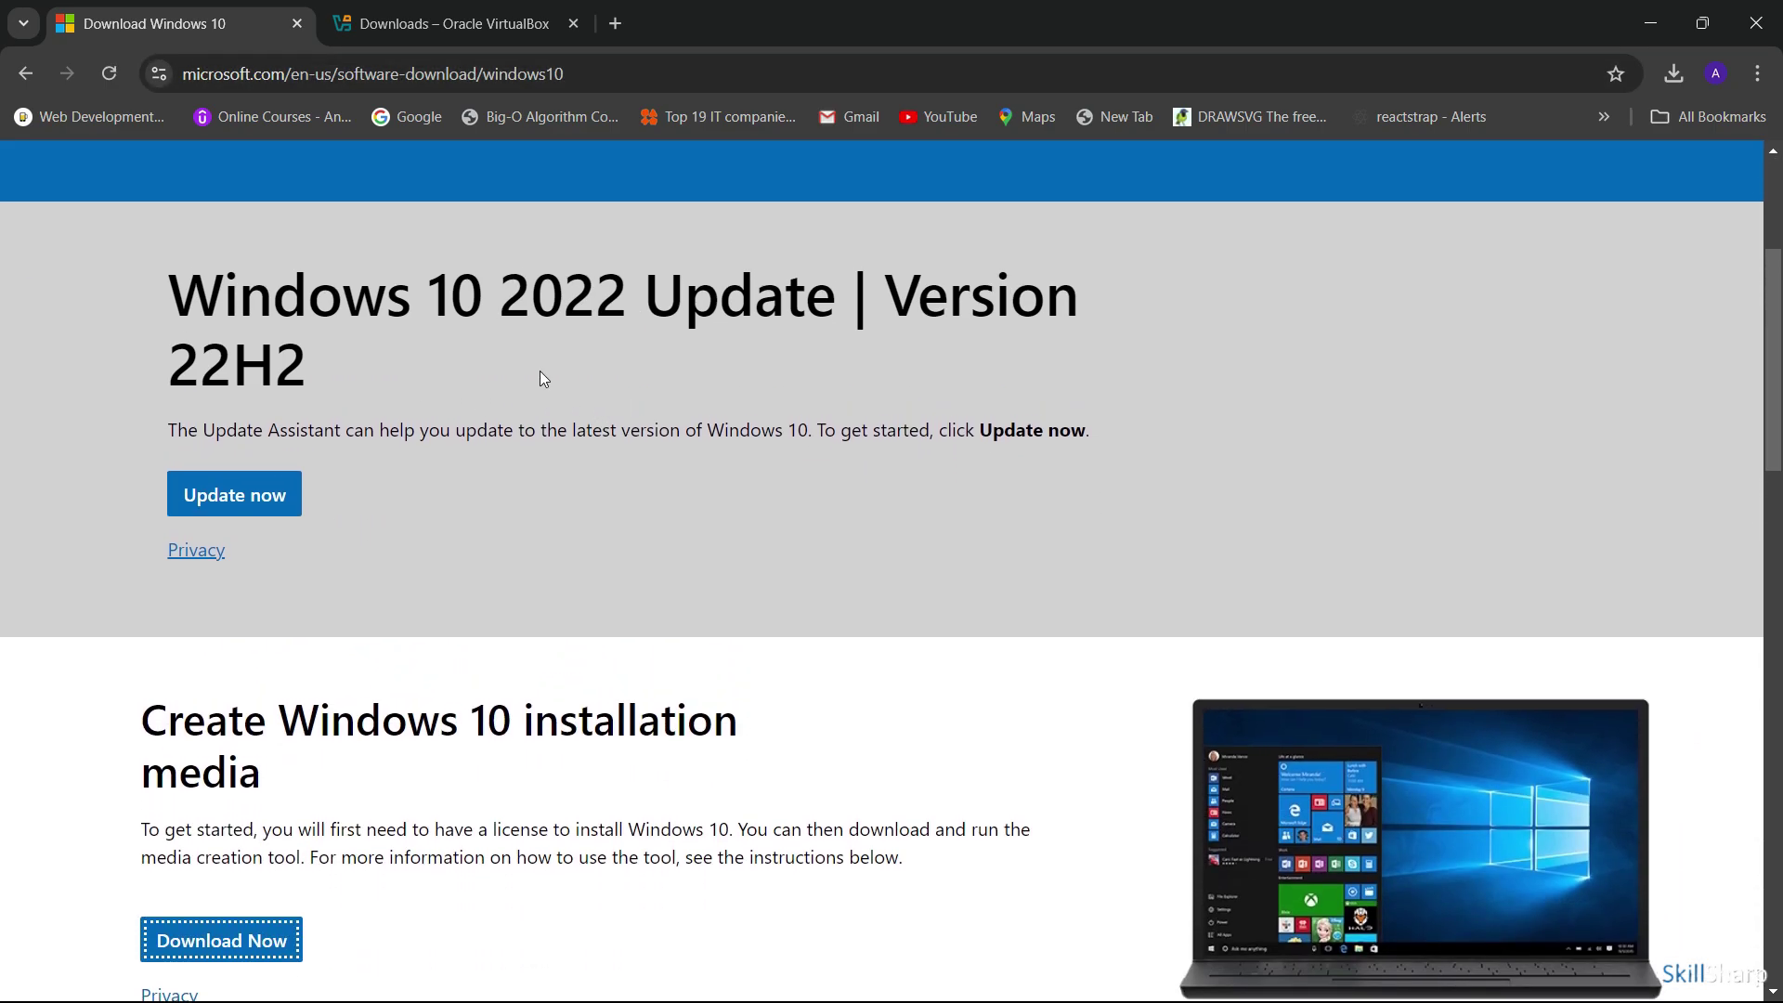
{"action": "scroll", "coordinate": [613, 336], "scroll_direction": "down", "scroll_amount": 5}
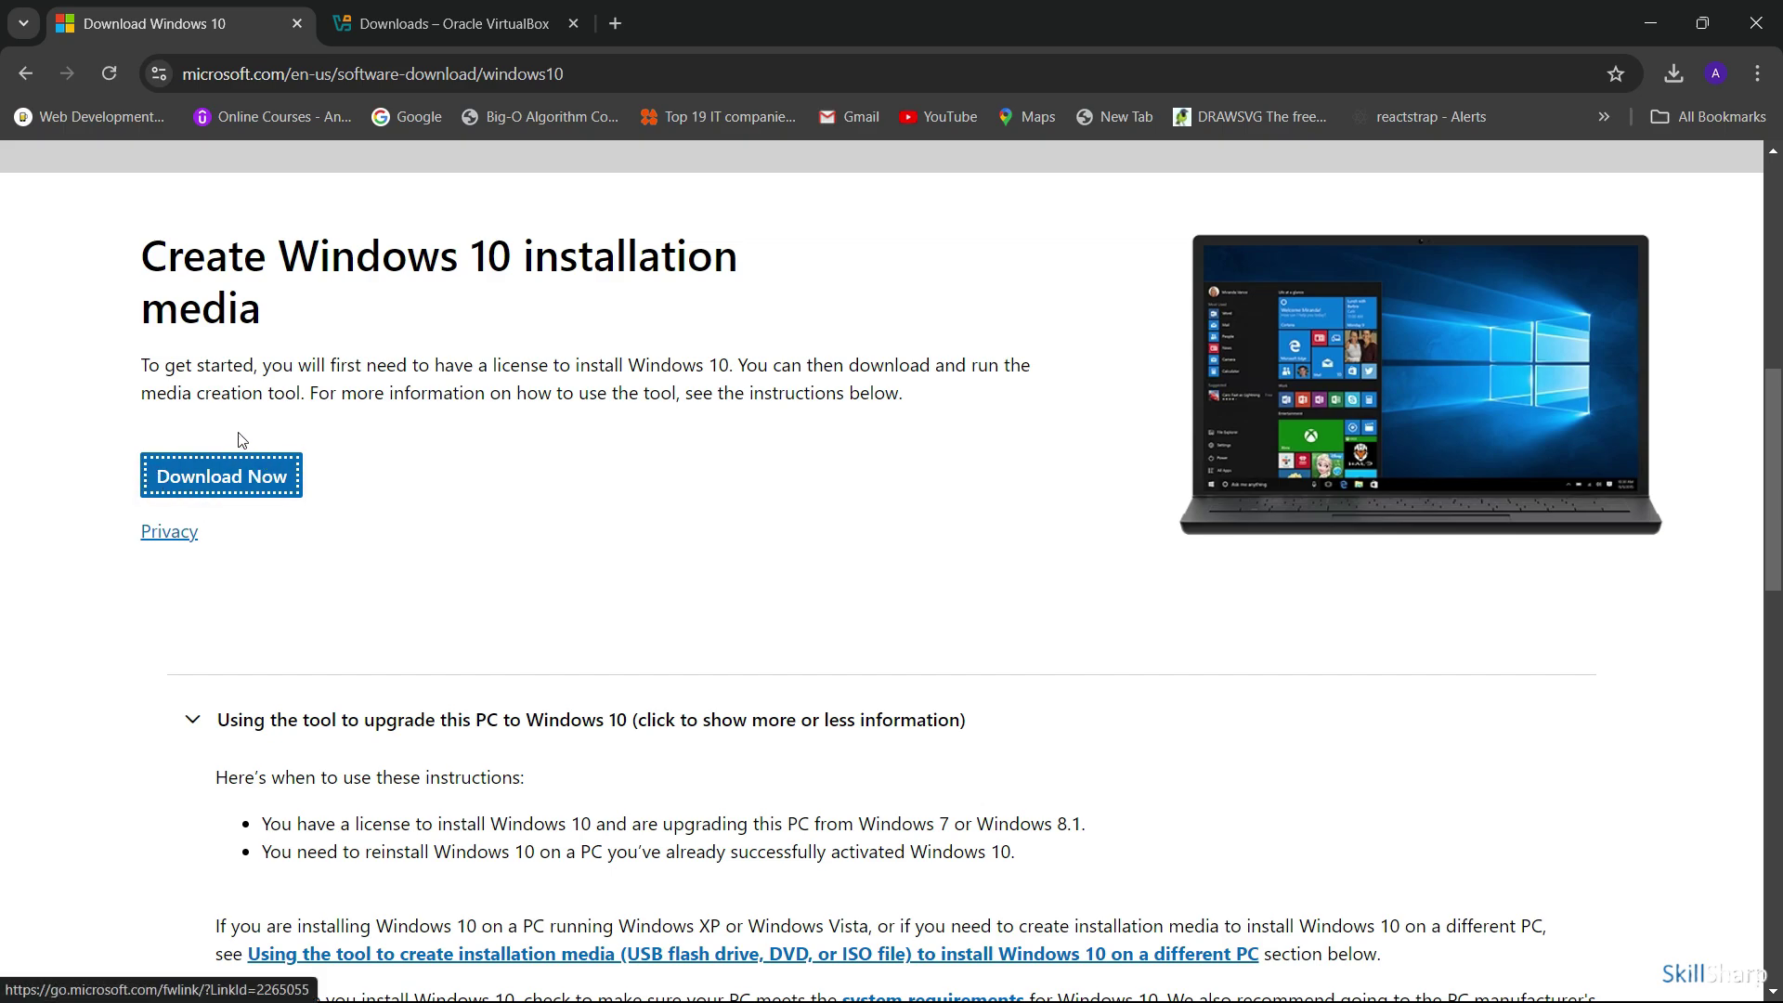
{"action": "left_click", "coordinate": [272, 484]}
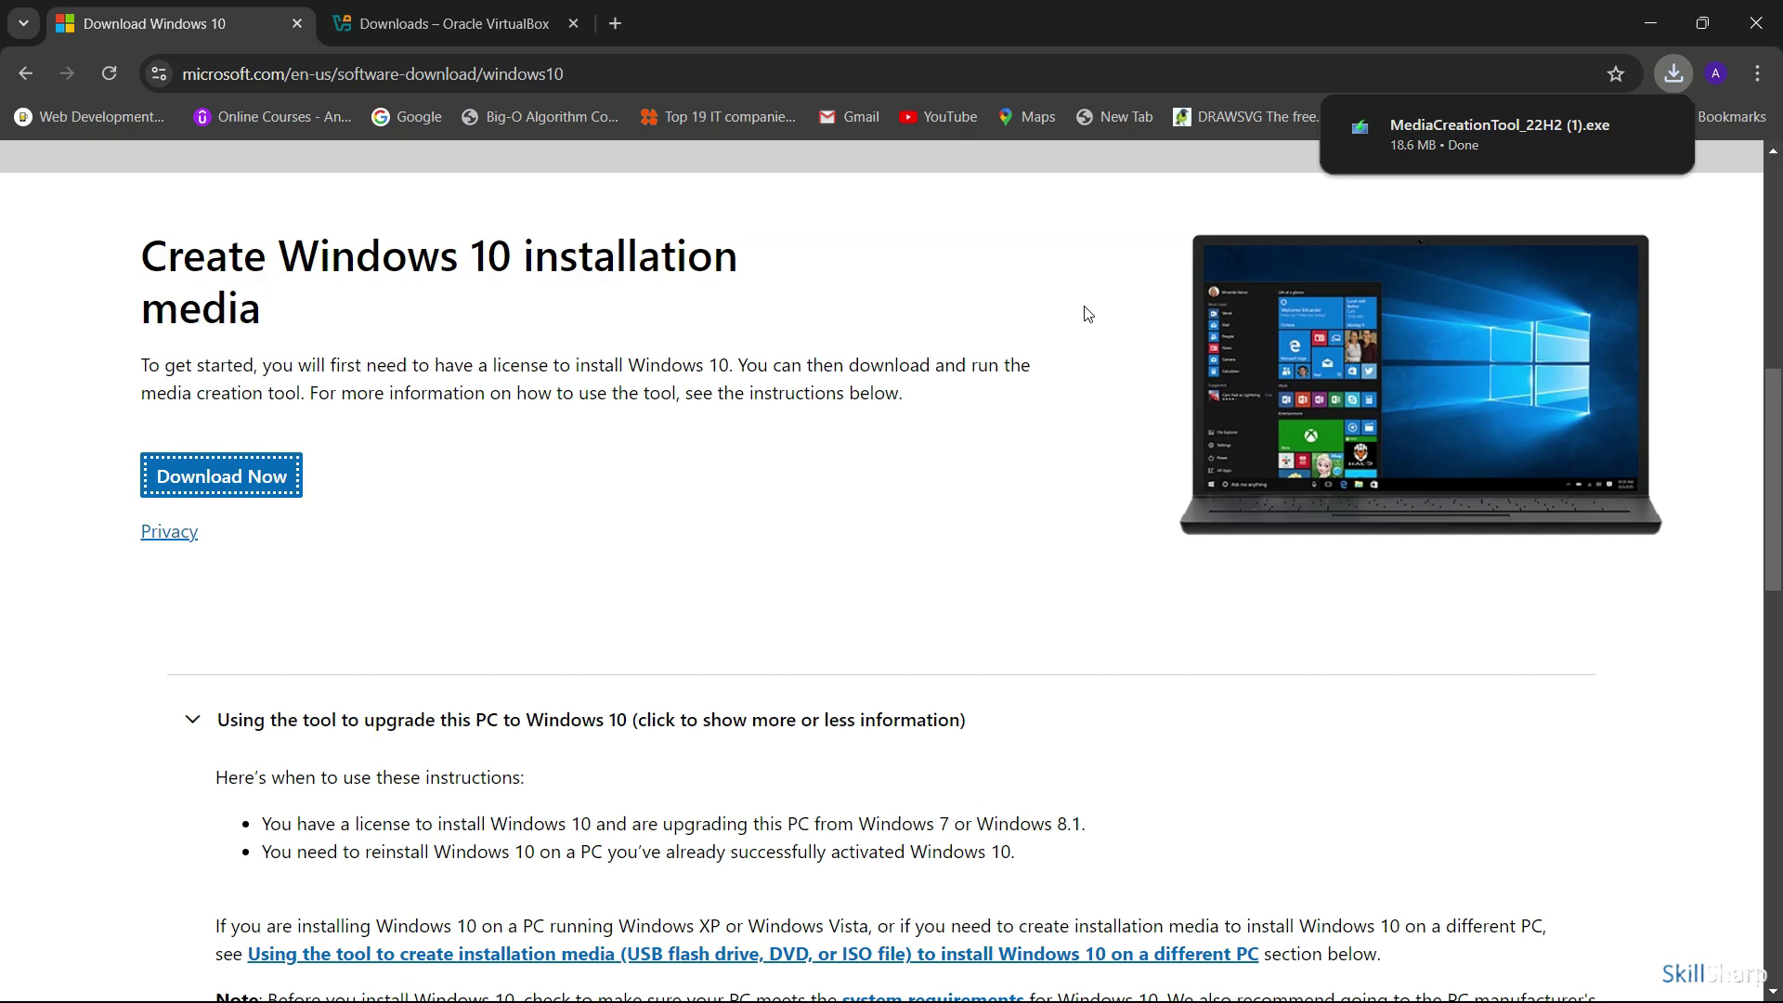
{"action": "mouse_move", "coordinate": [1508, 138]}
Run MediaCreationTool_22H2 (1).exe from the Downloads folder, then minimize File Explorer
{"action": "left_click", "coordinate": [660, 975]}
{"action": "mouse_move", "coordinate": [889, 982]}
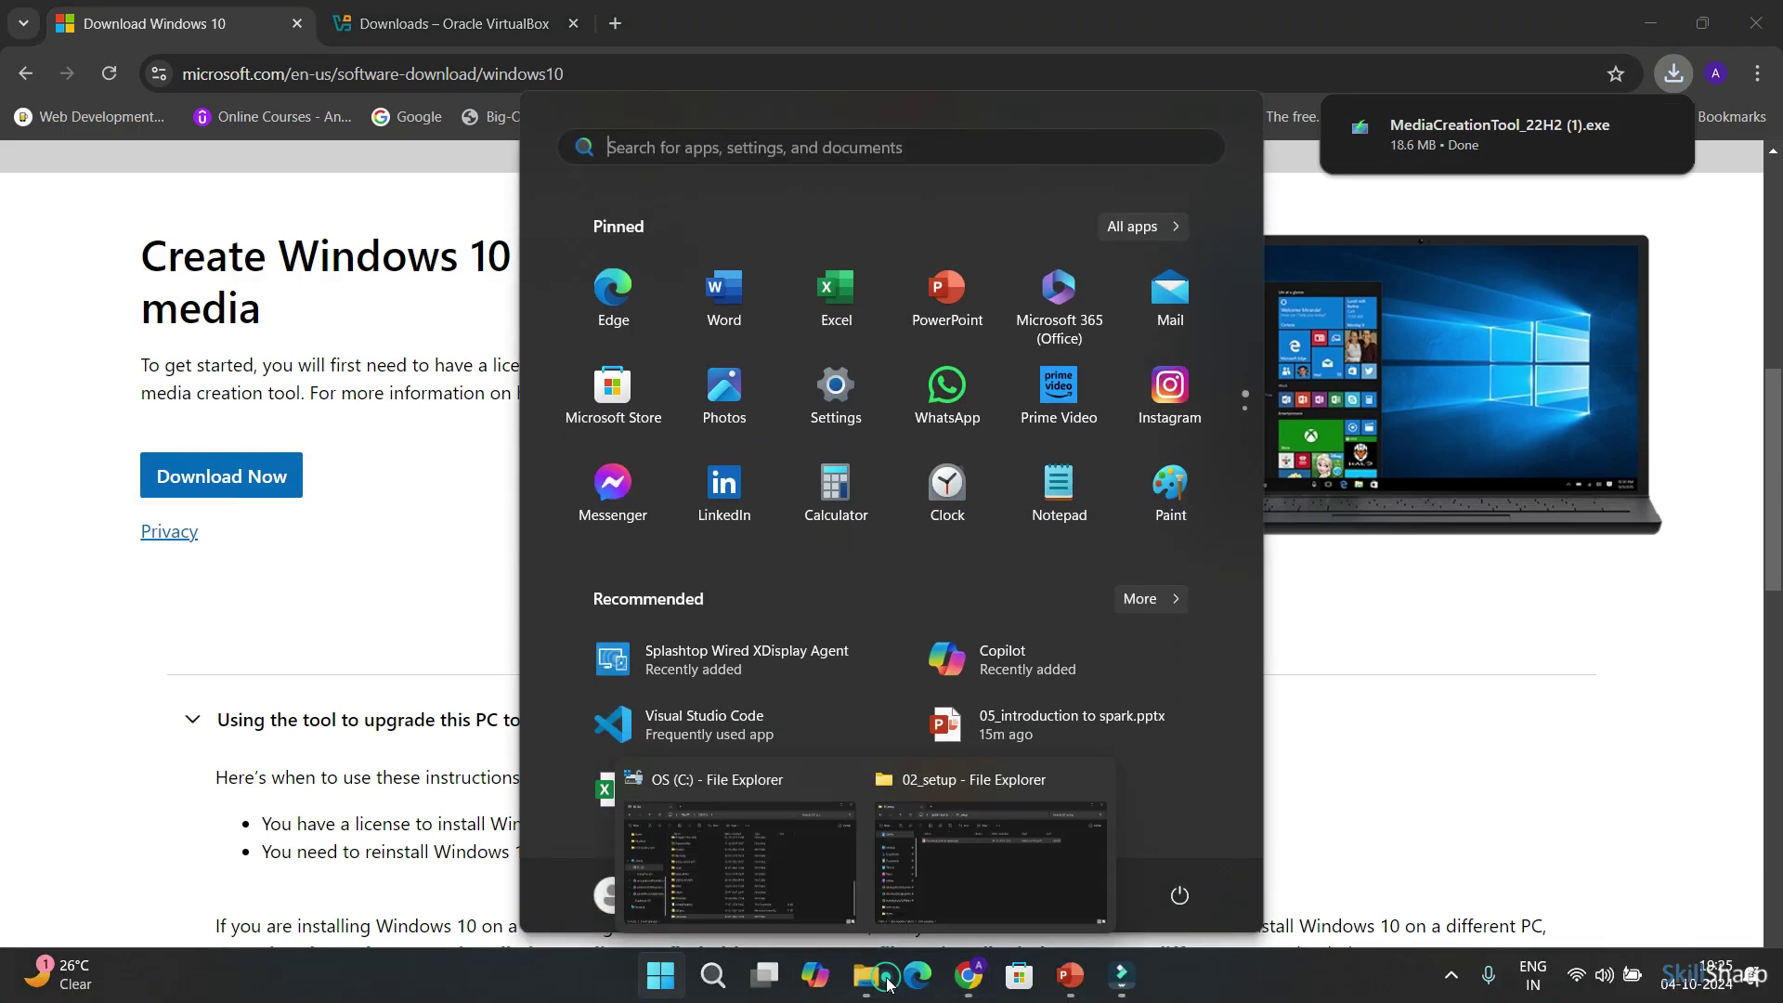
{"action": "left_click", "coordinate": [820, 872]}
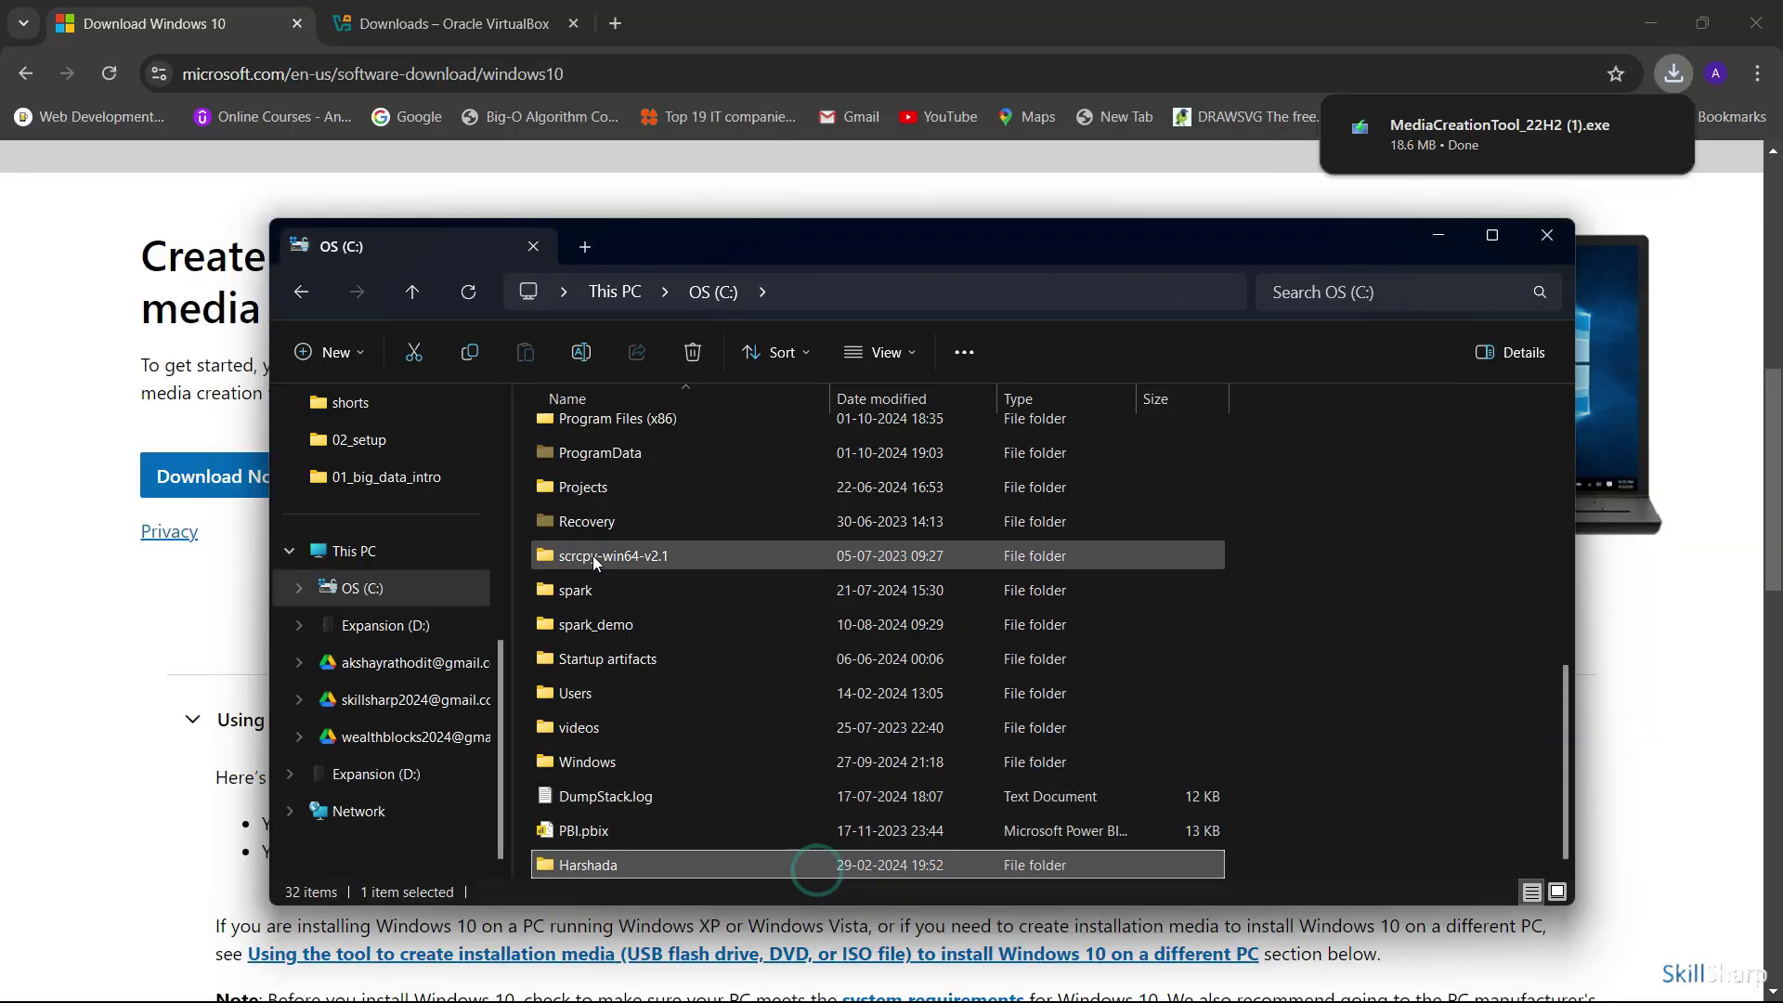
{"action": "scroll", "coordinate": [459, 594], "scroll_direction": "up", "scroll_amount": 5}
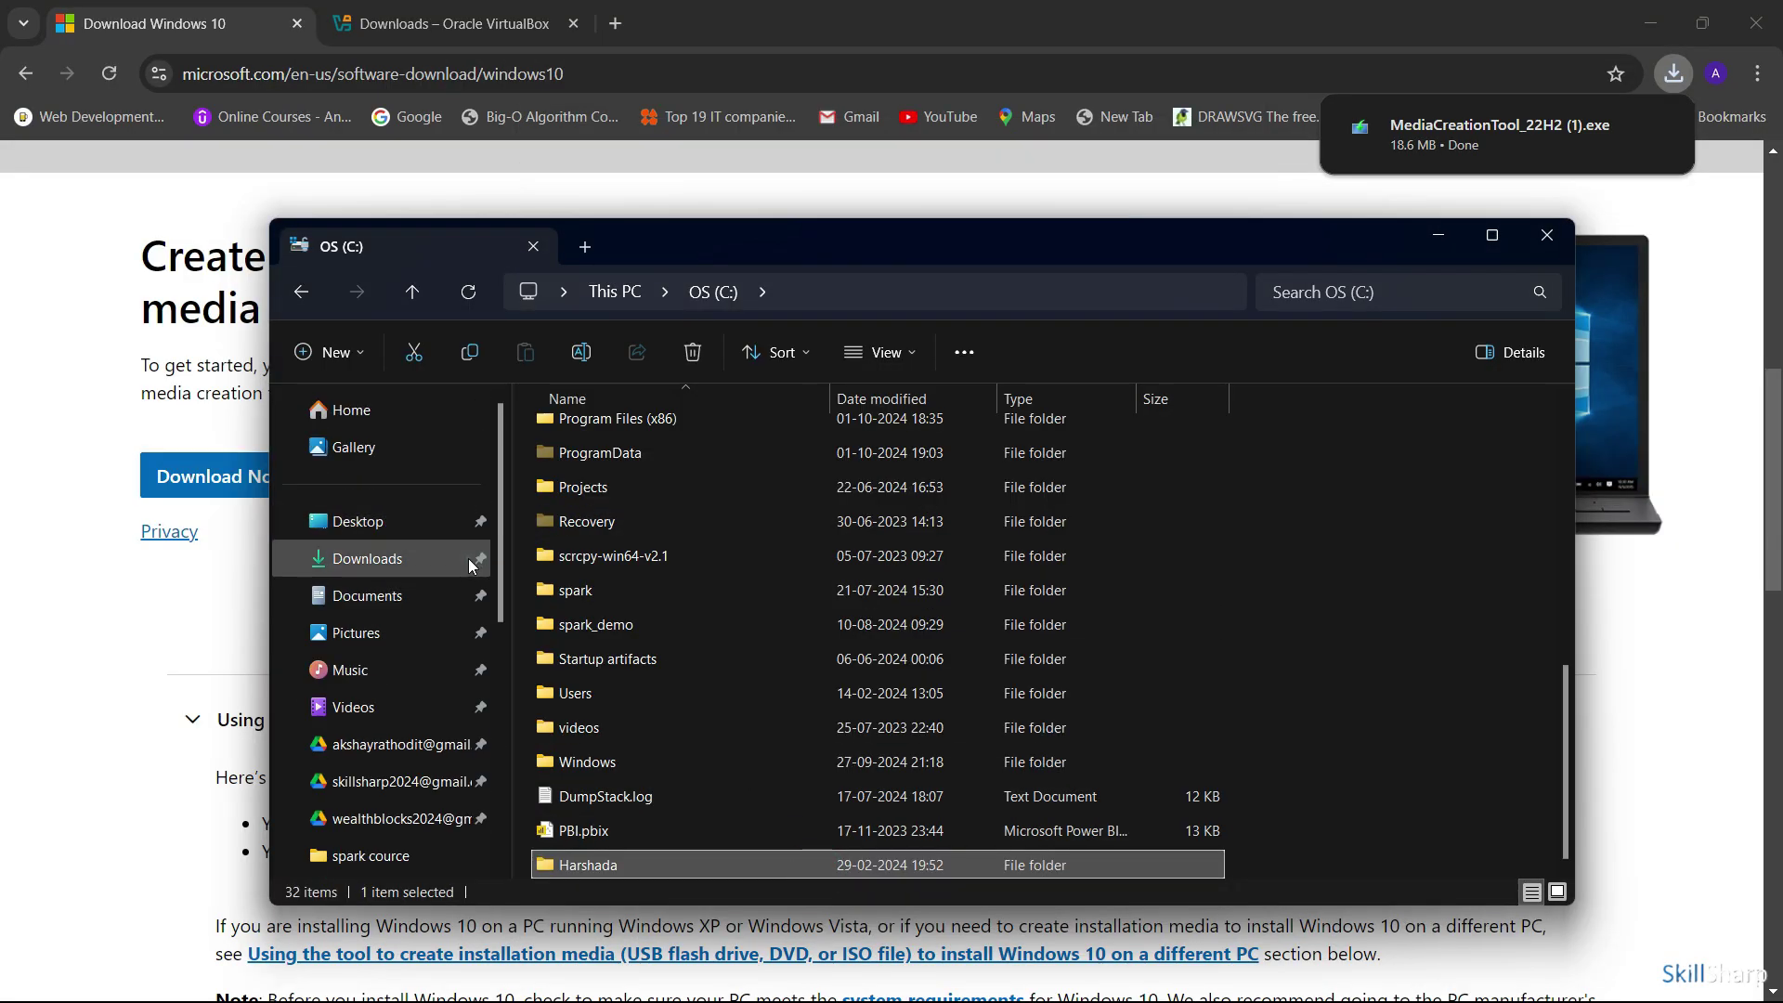
{"action": "left_click", "coordinate": [469, 560]}
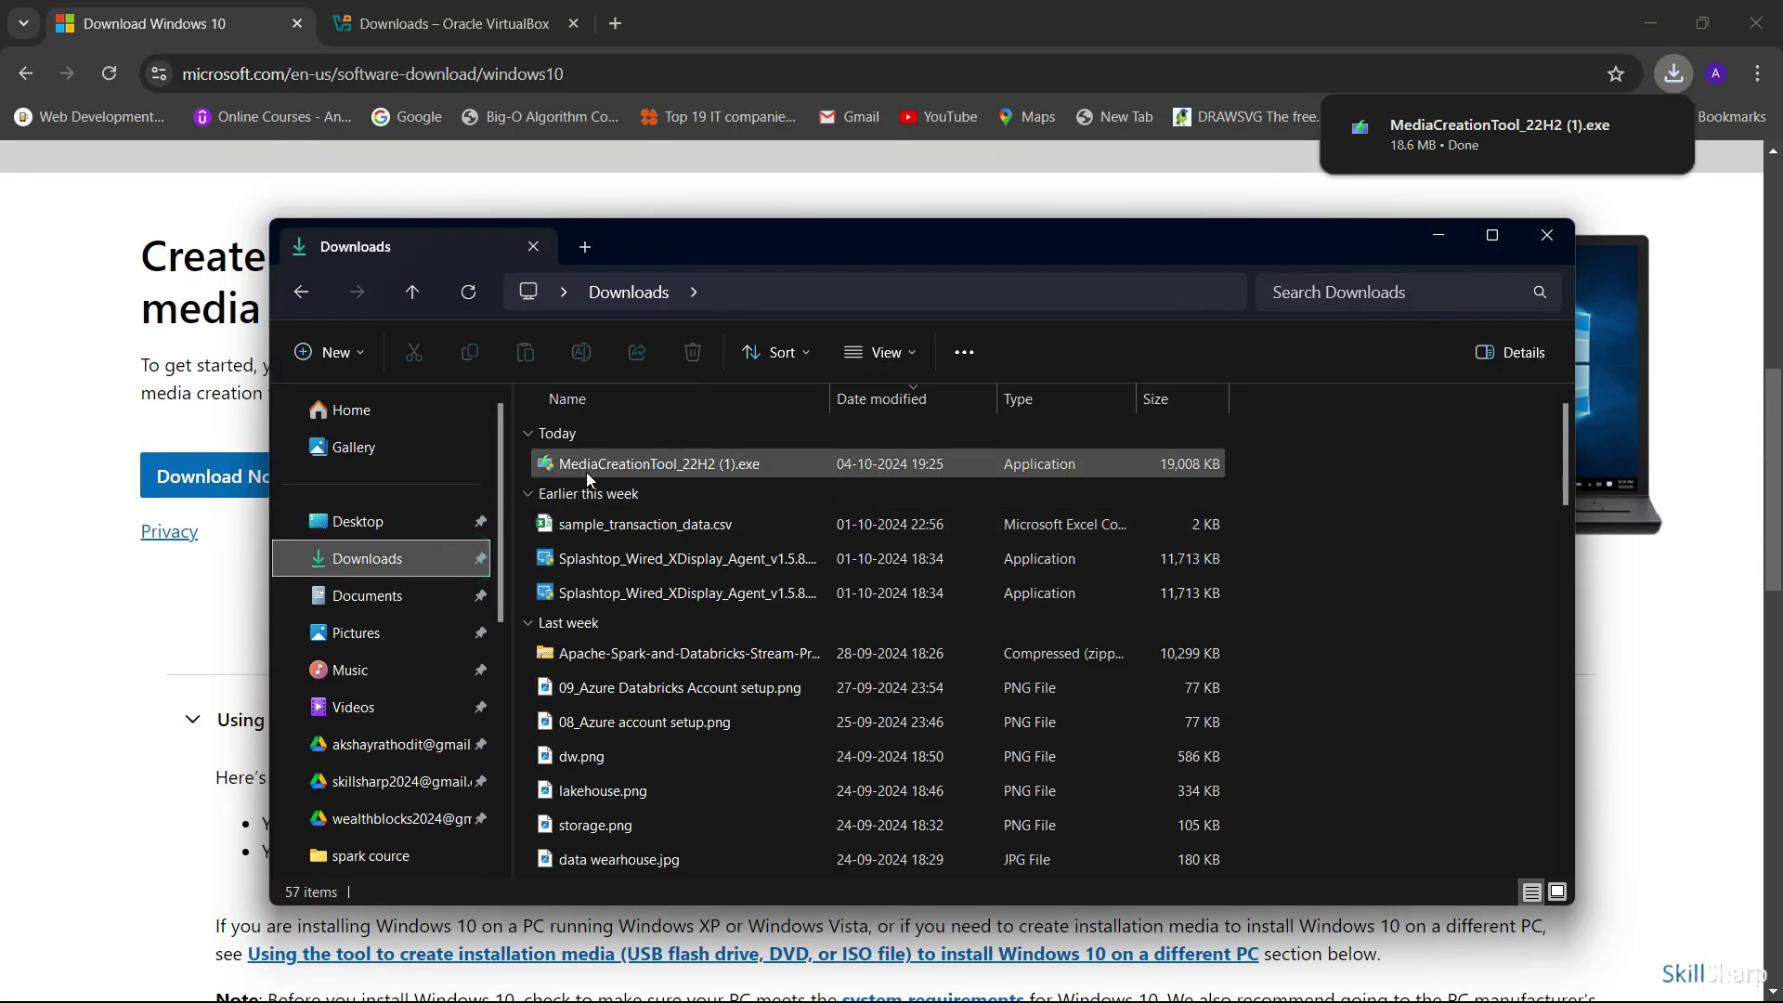
{"action": "double_click", "coordinate": [730, 470]}
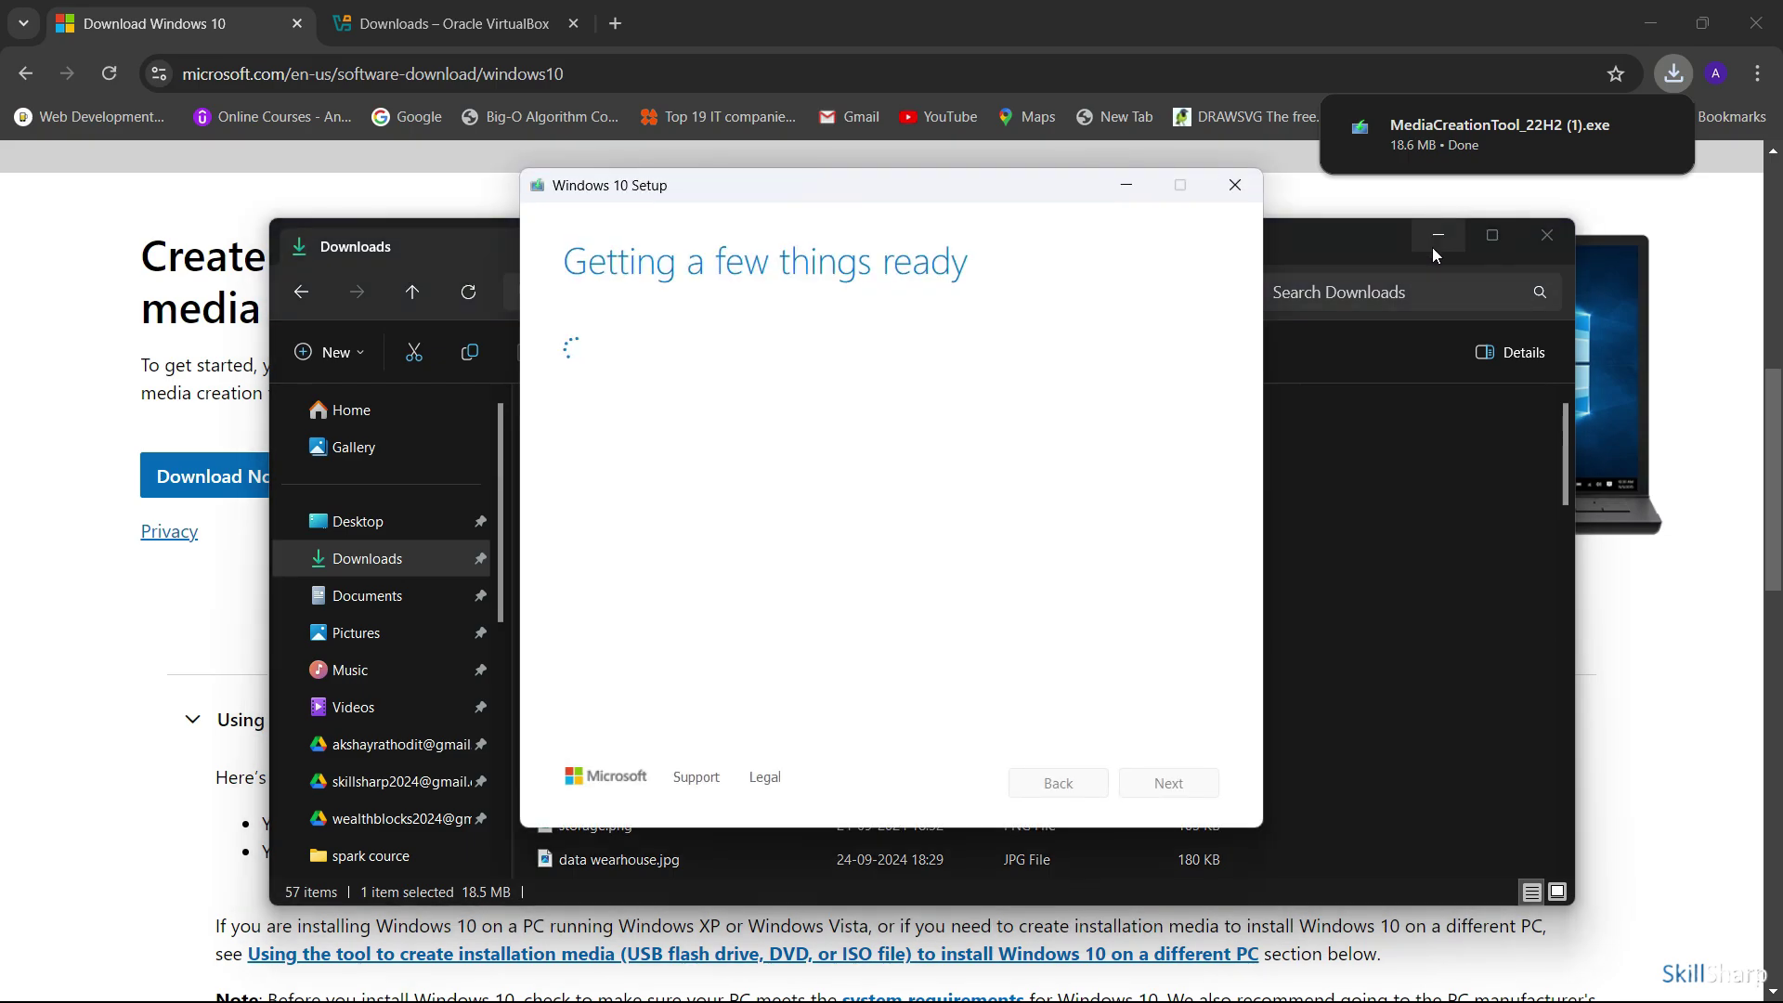
{"action": "left_click", "coordinate": [1436, 236]}
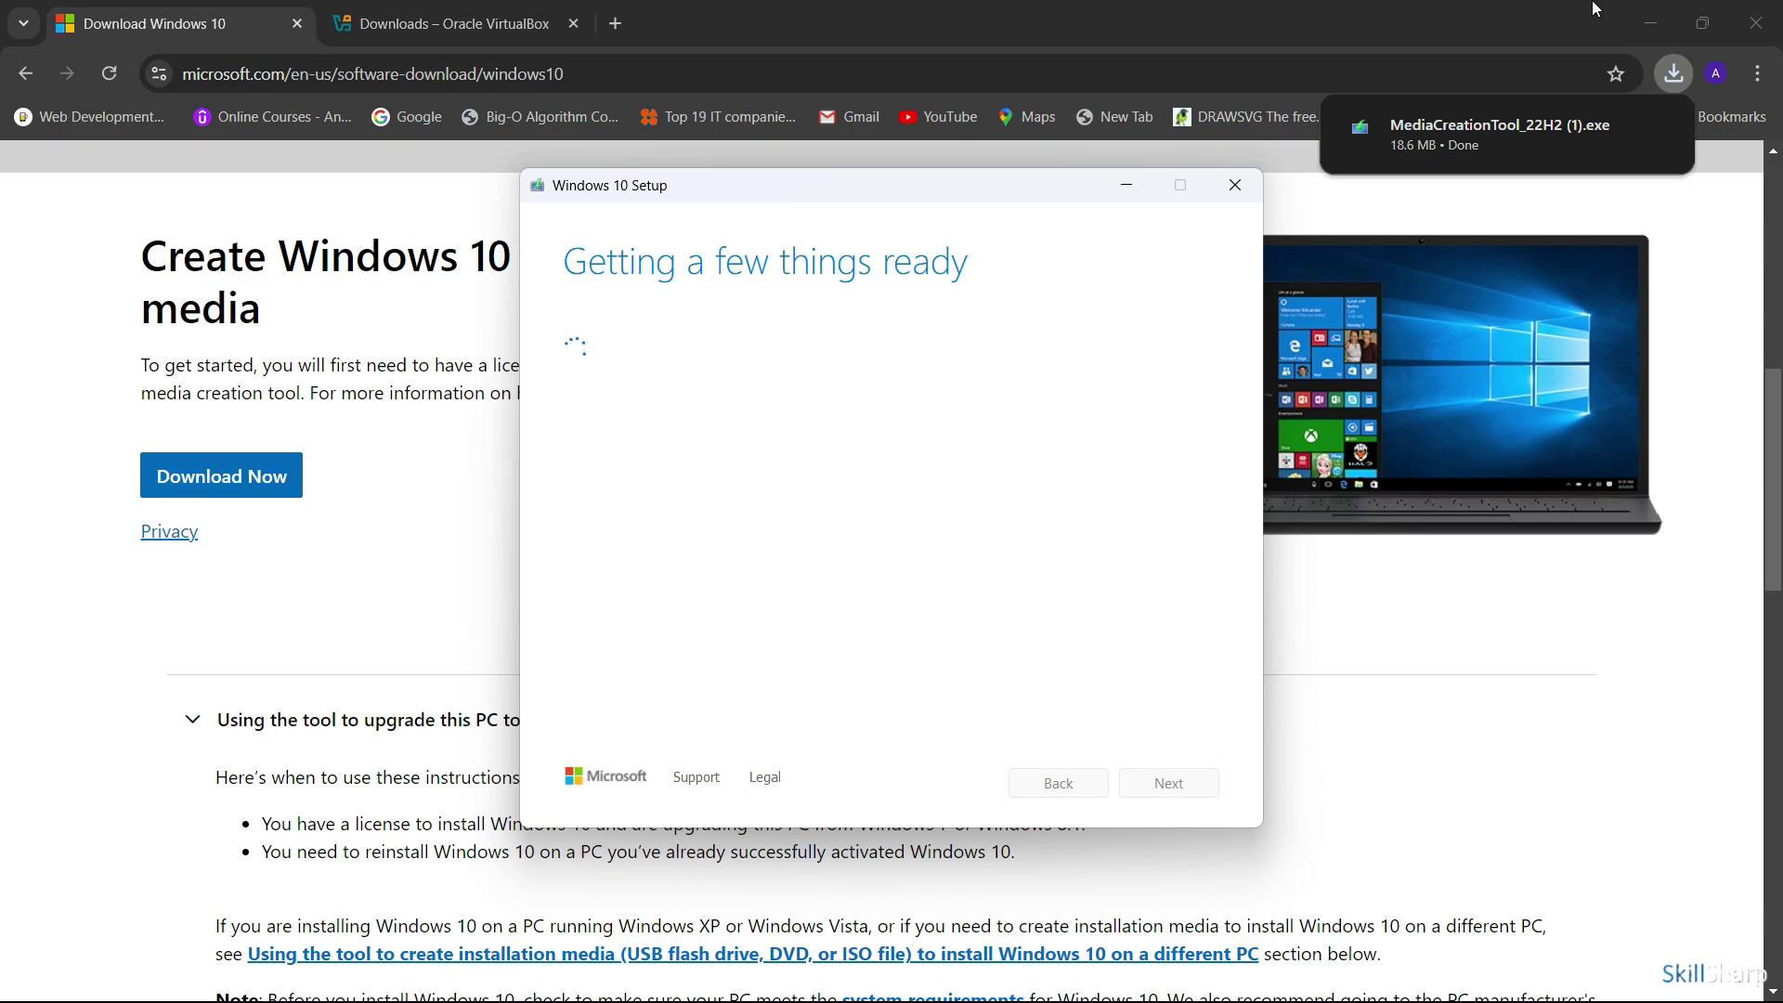
Accept the Windows 10 Setup license terms
{"action": "left_click", "coordinate": [1650, 22]}
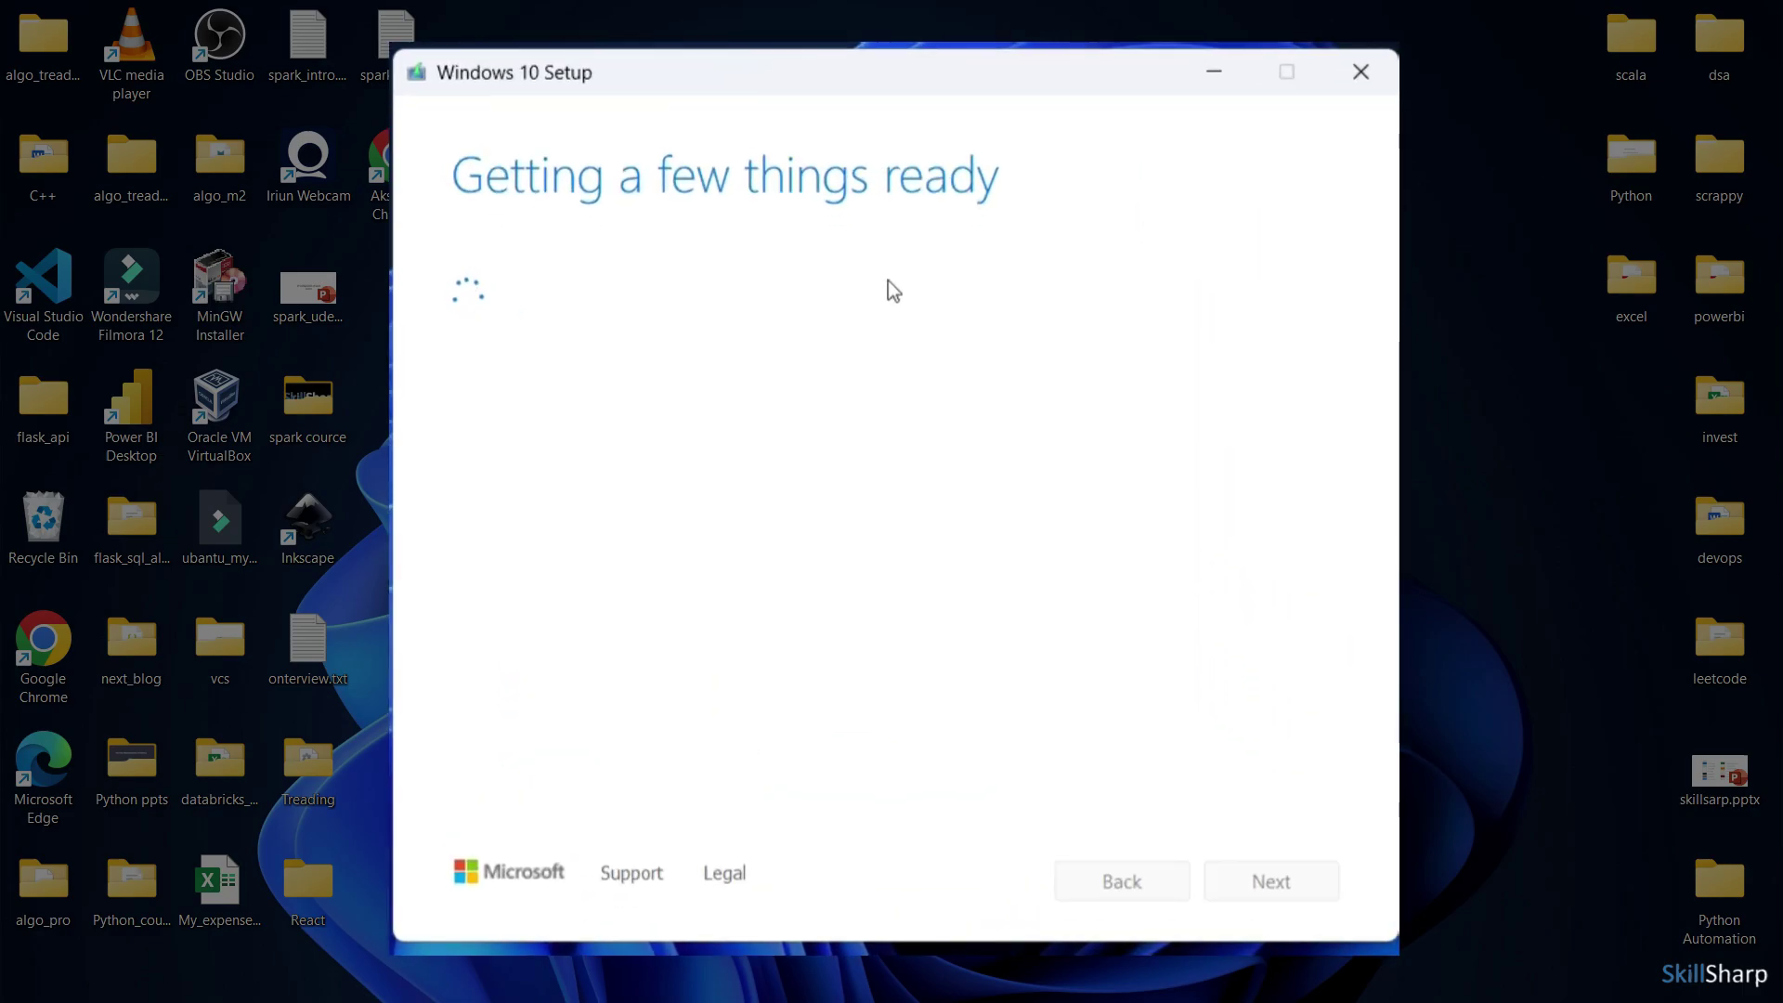
{"action": "scroll", "coordinate": [509, 790], "scroll_direction": "down", "scroll_amount": 10}
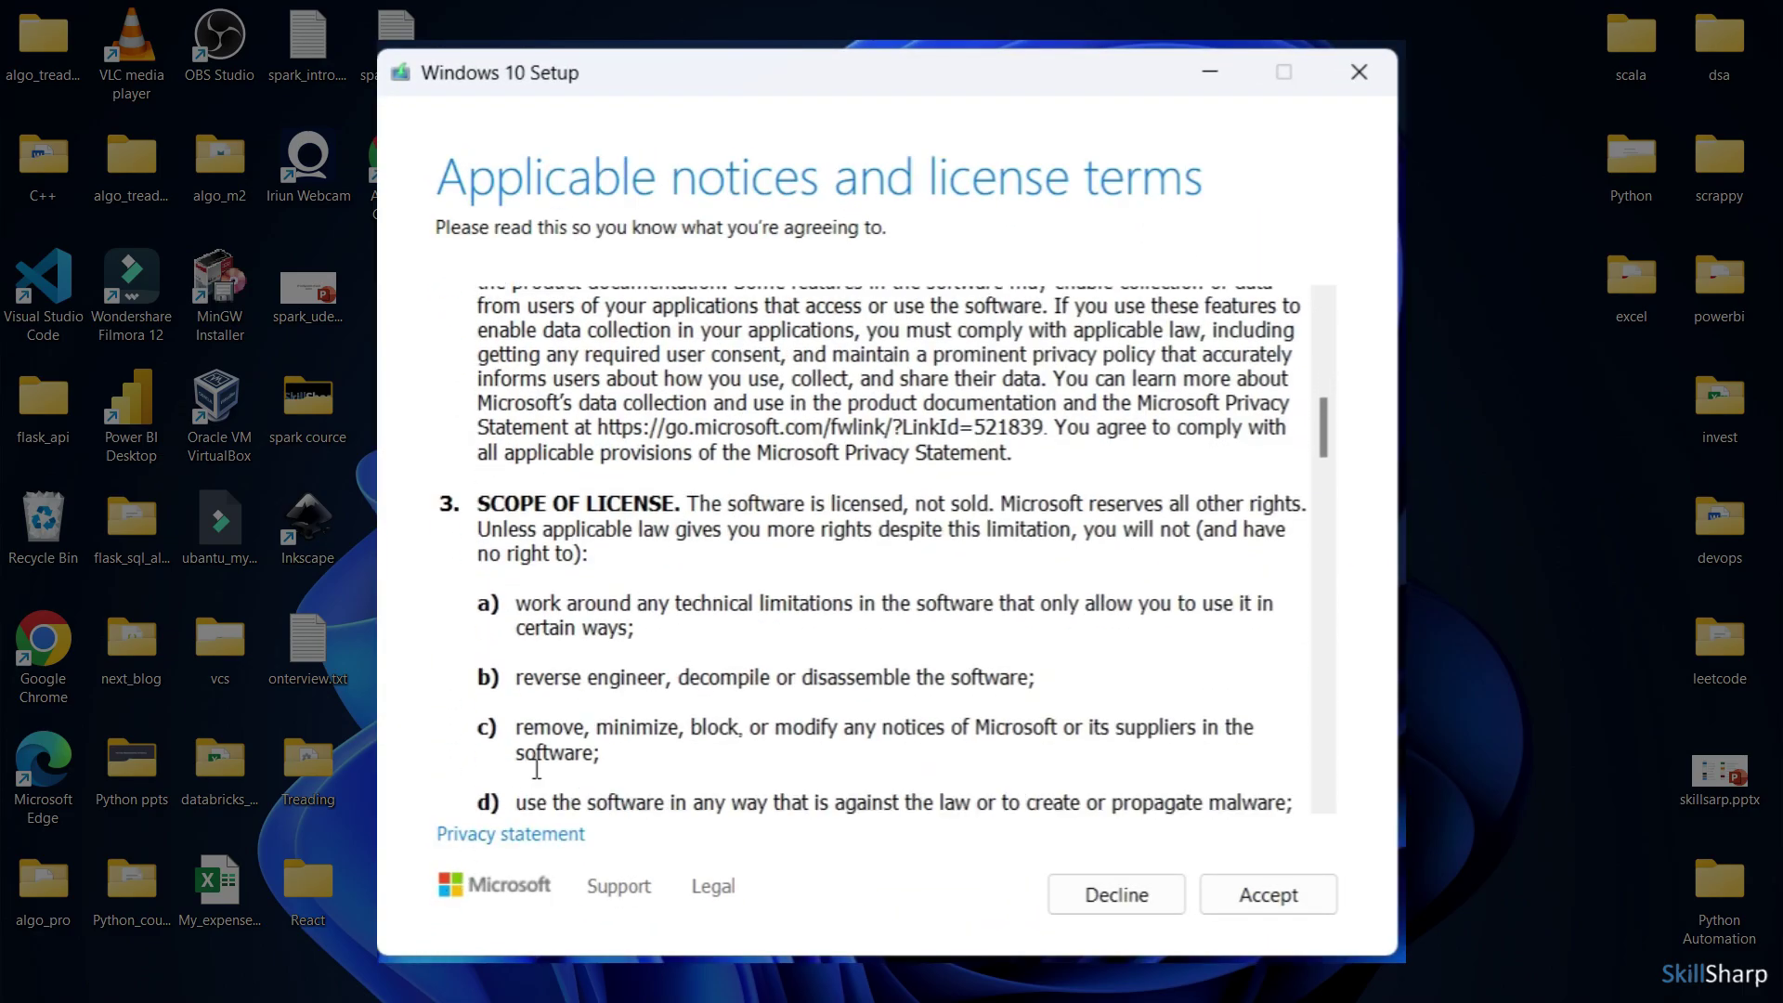
{"action": "scroll", "coordinate": [762, 608], "scroll_direction": "down", "scroll_amount": 20}
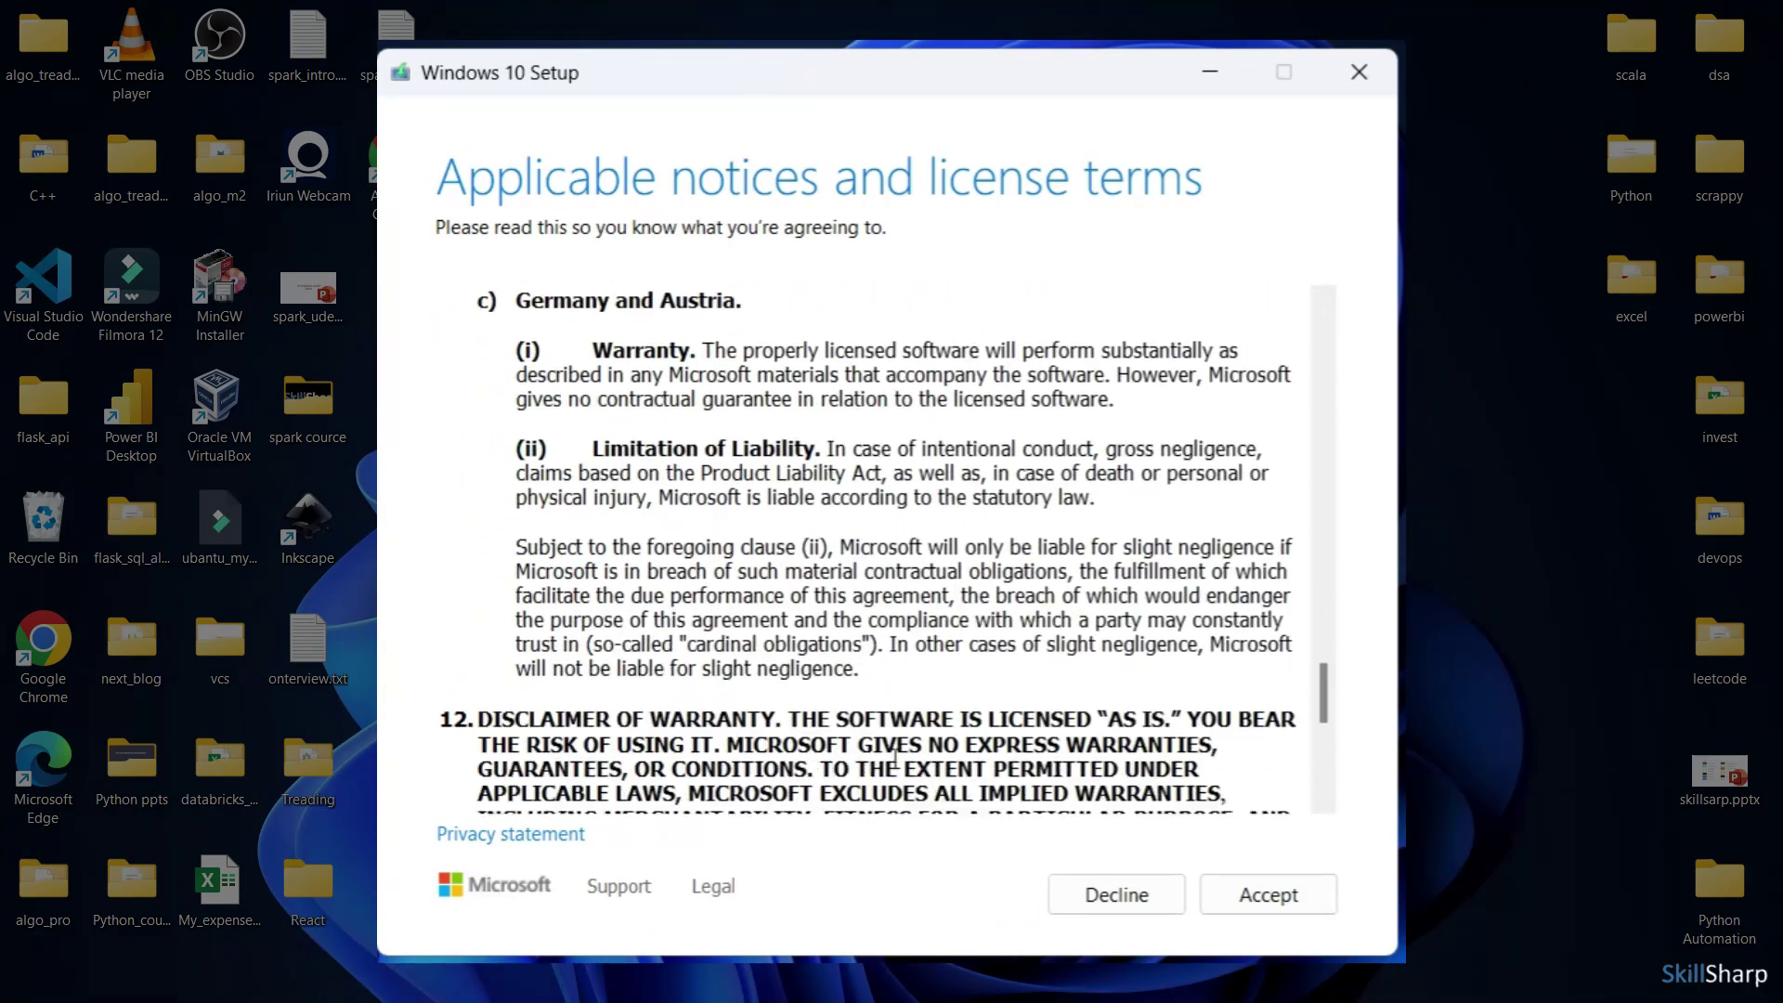
{"action": "scroll", "coordinate": [896, 757], "scroll_direction": "down", "scroll_amount": 5}
{"action": "left_click", "coordinate": [1314, 893]}
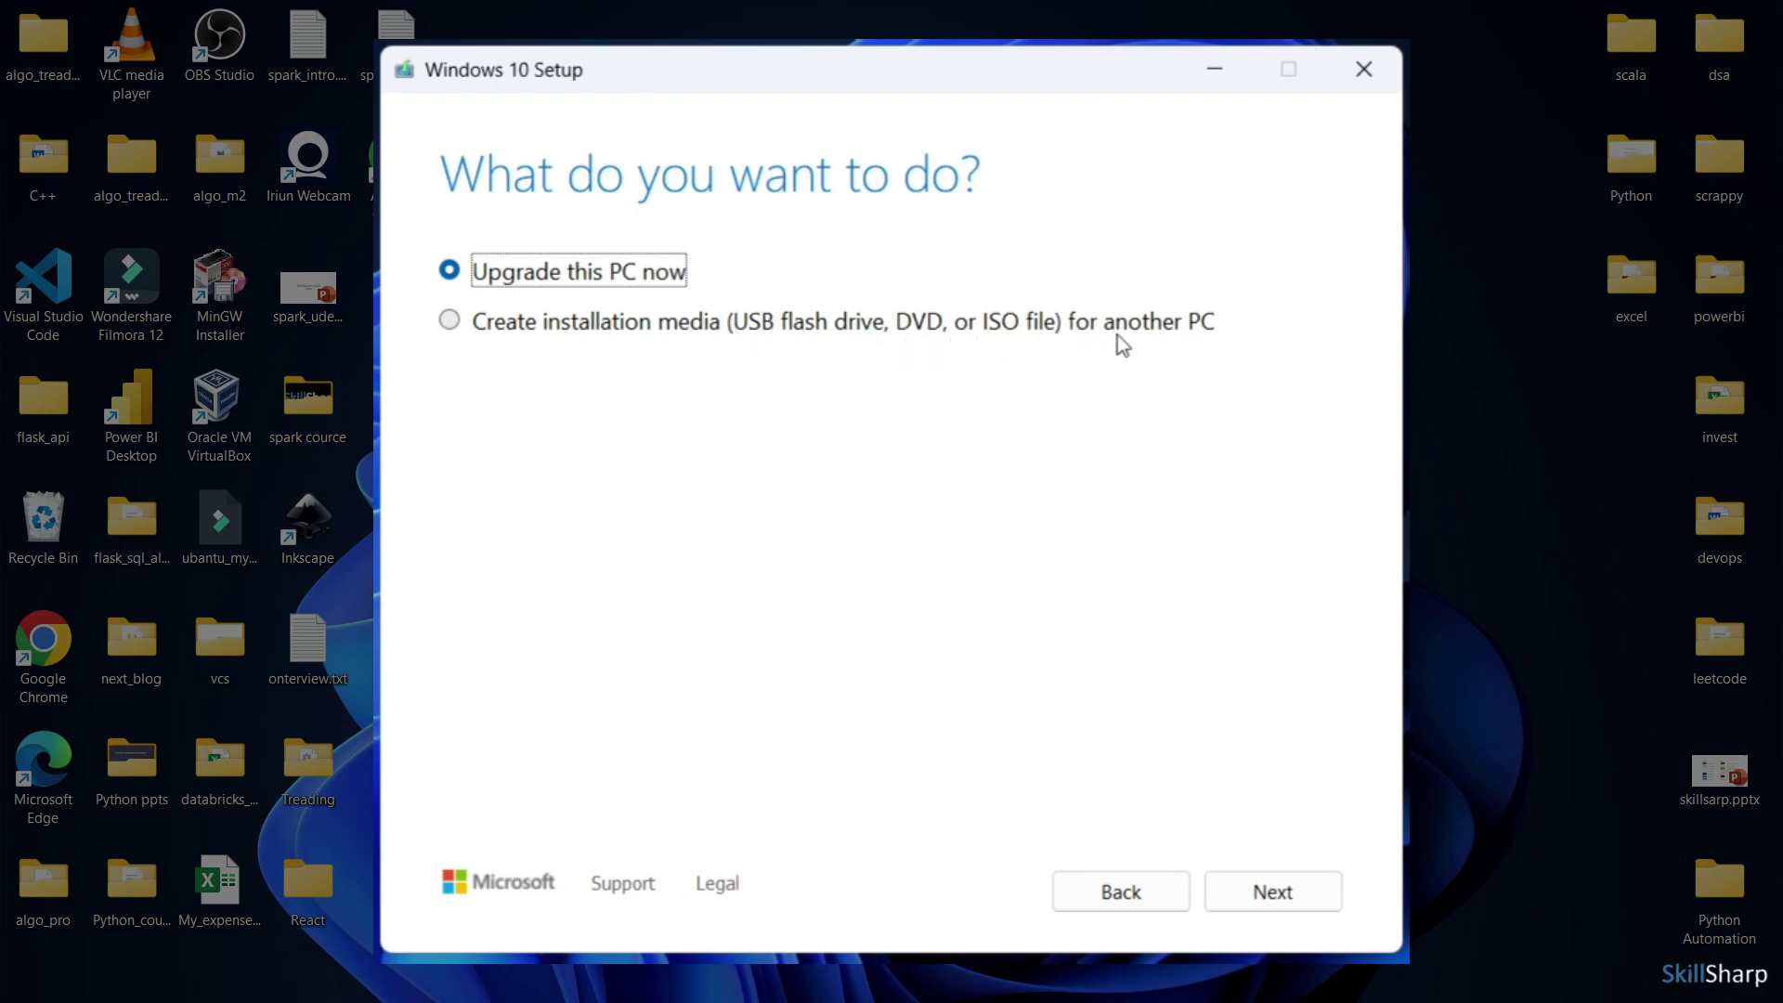
Choose Create installation media with the recommended English (United States), 64-bit (x64) options
{"action": "left_click", "coordinate": [466, 334]}
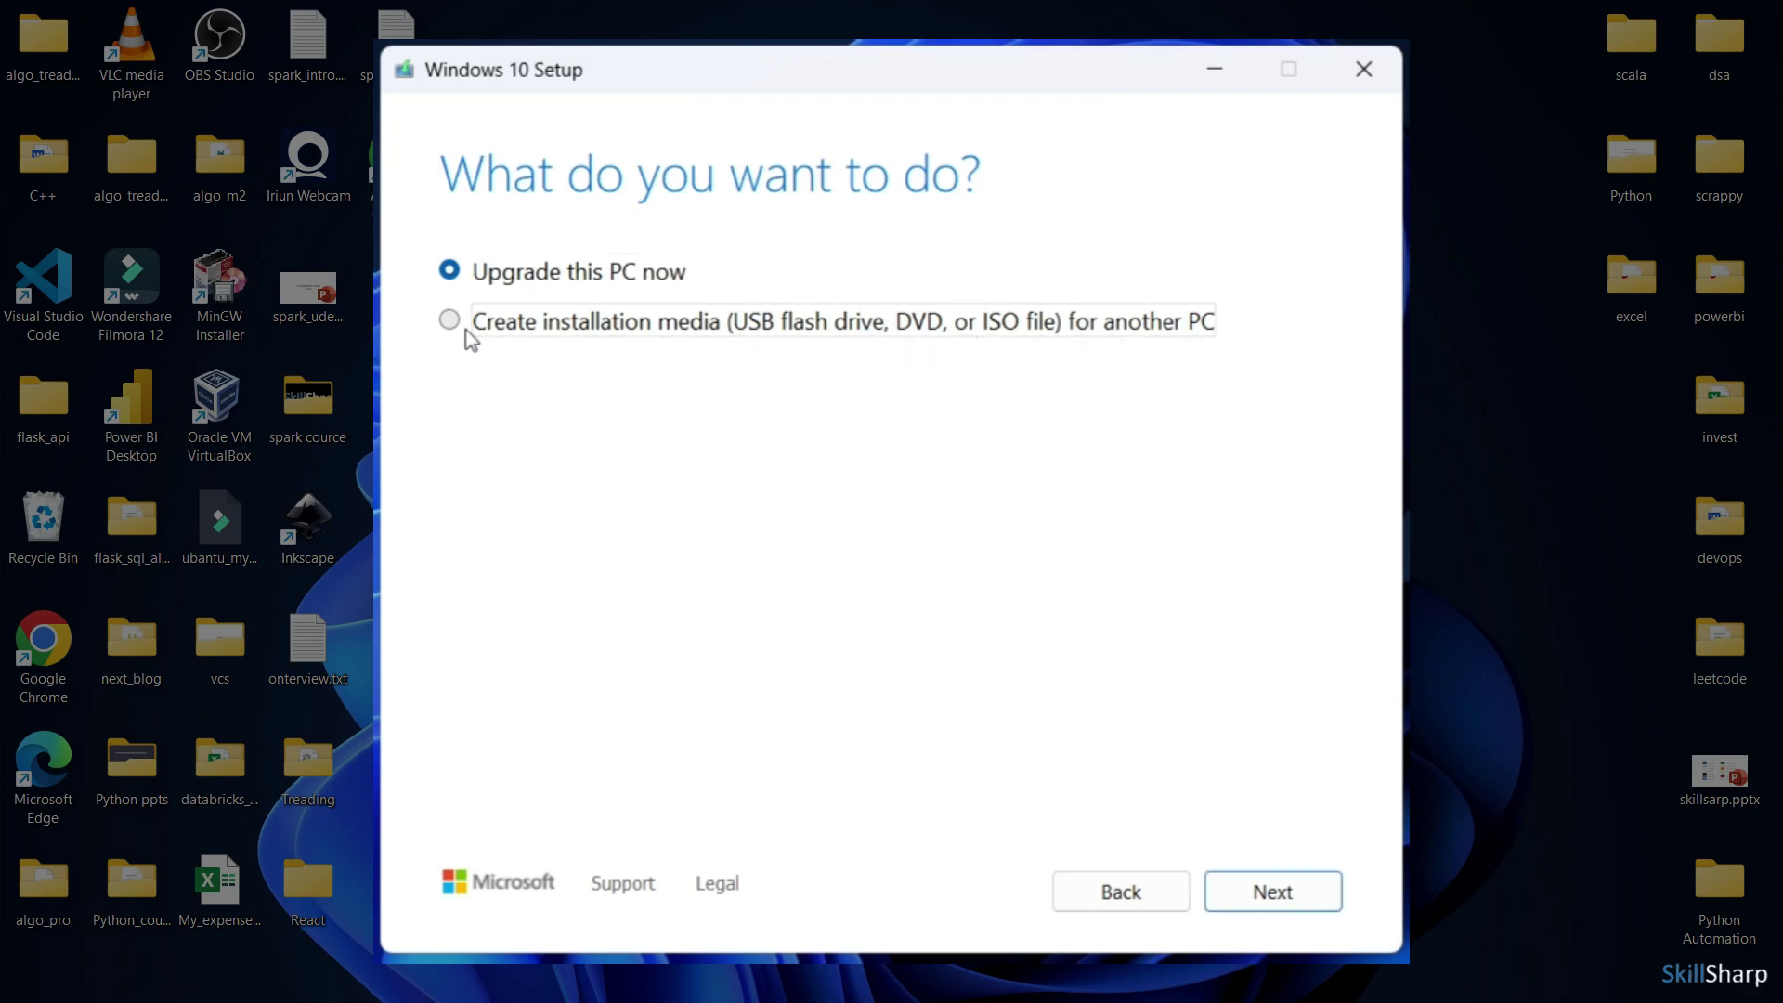
{"action": "left_click", "coordinate": [1247, 913]}
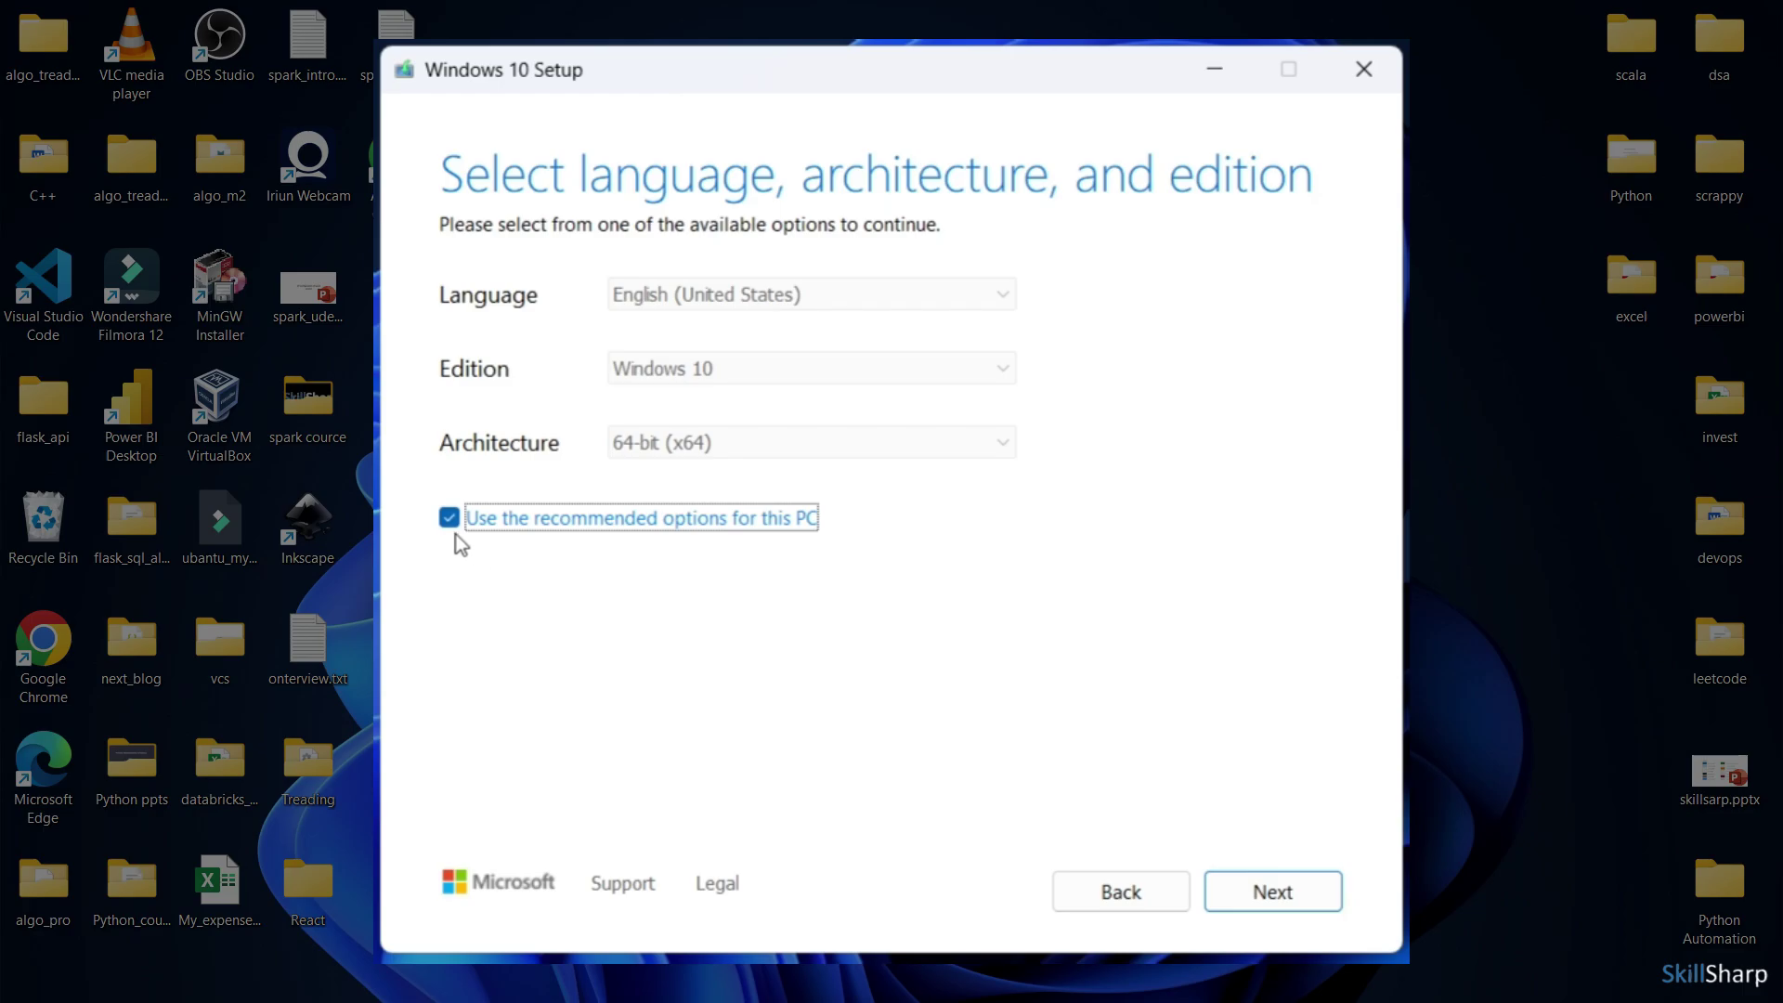
{"action": "left_click", "coordinate": [1290, 893]}
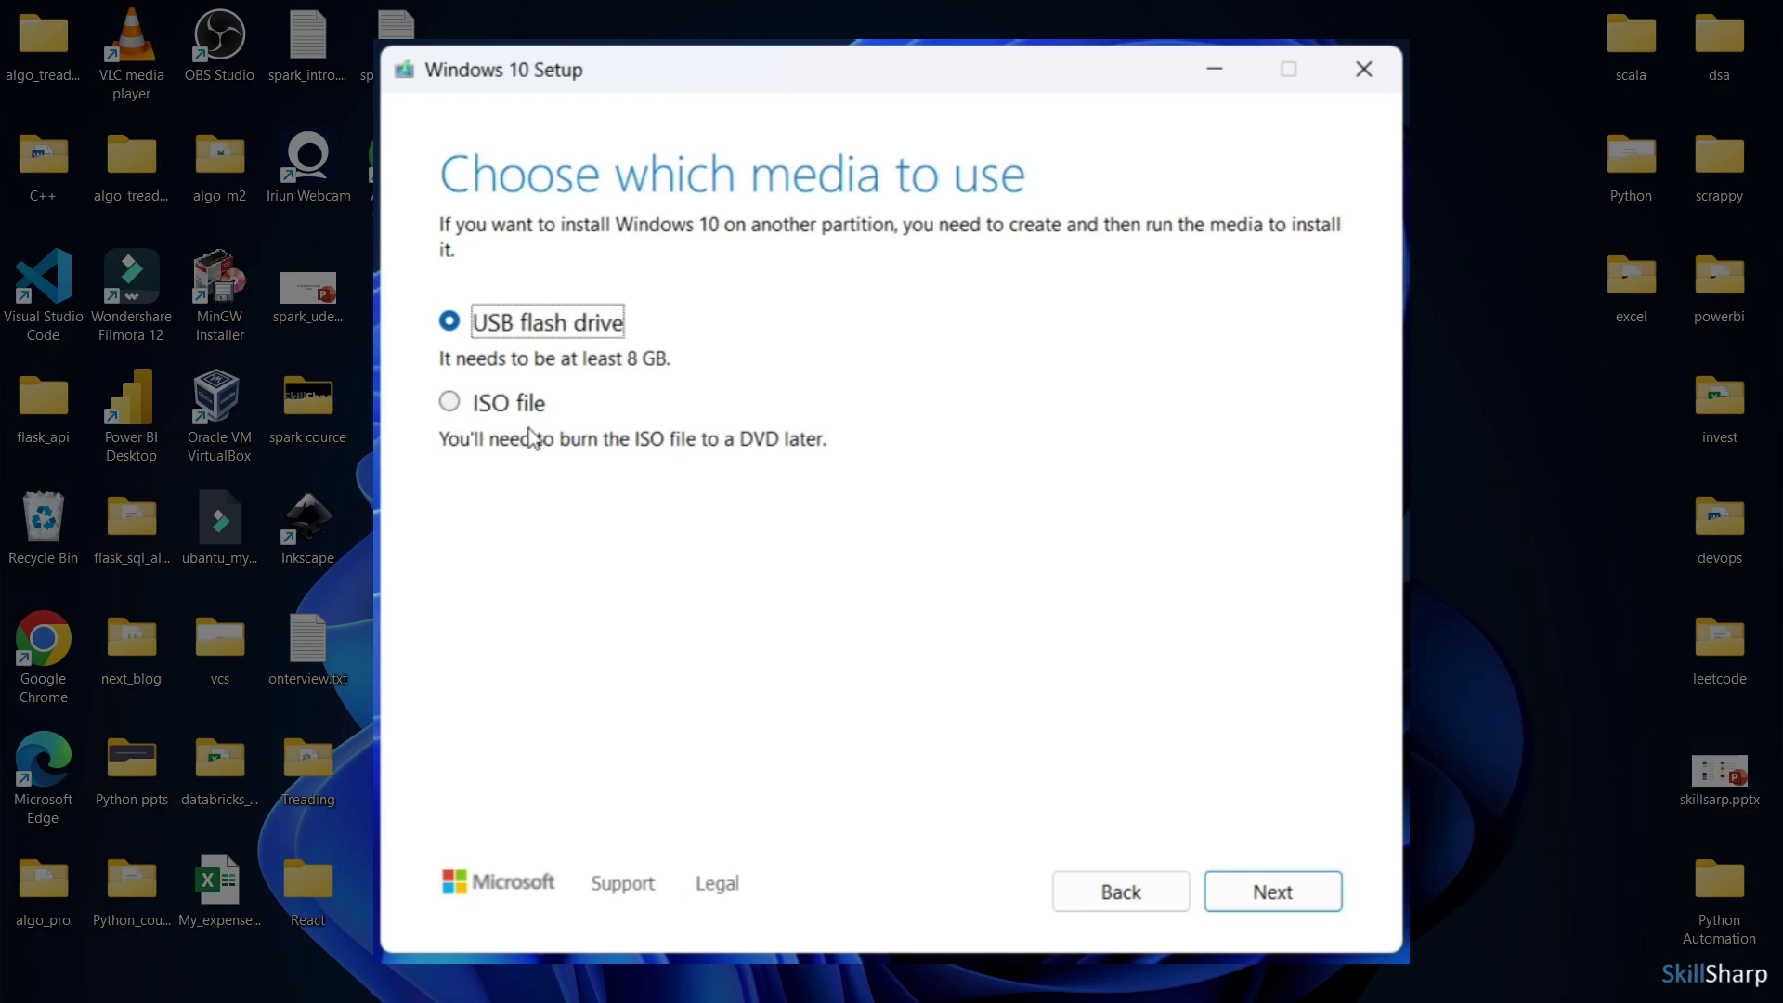
Pick ISO file as the media, cancel the save-location dialog, and minimize Setup
{"action": "left_click", "coordinate": [449, 405]}
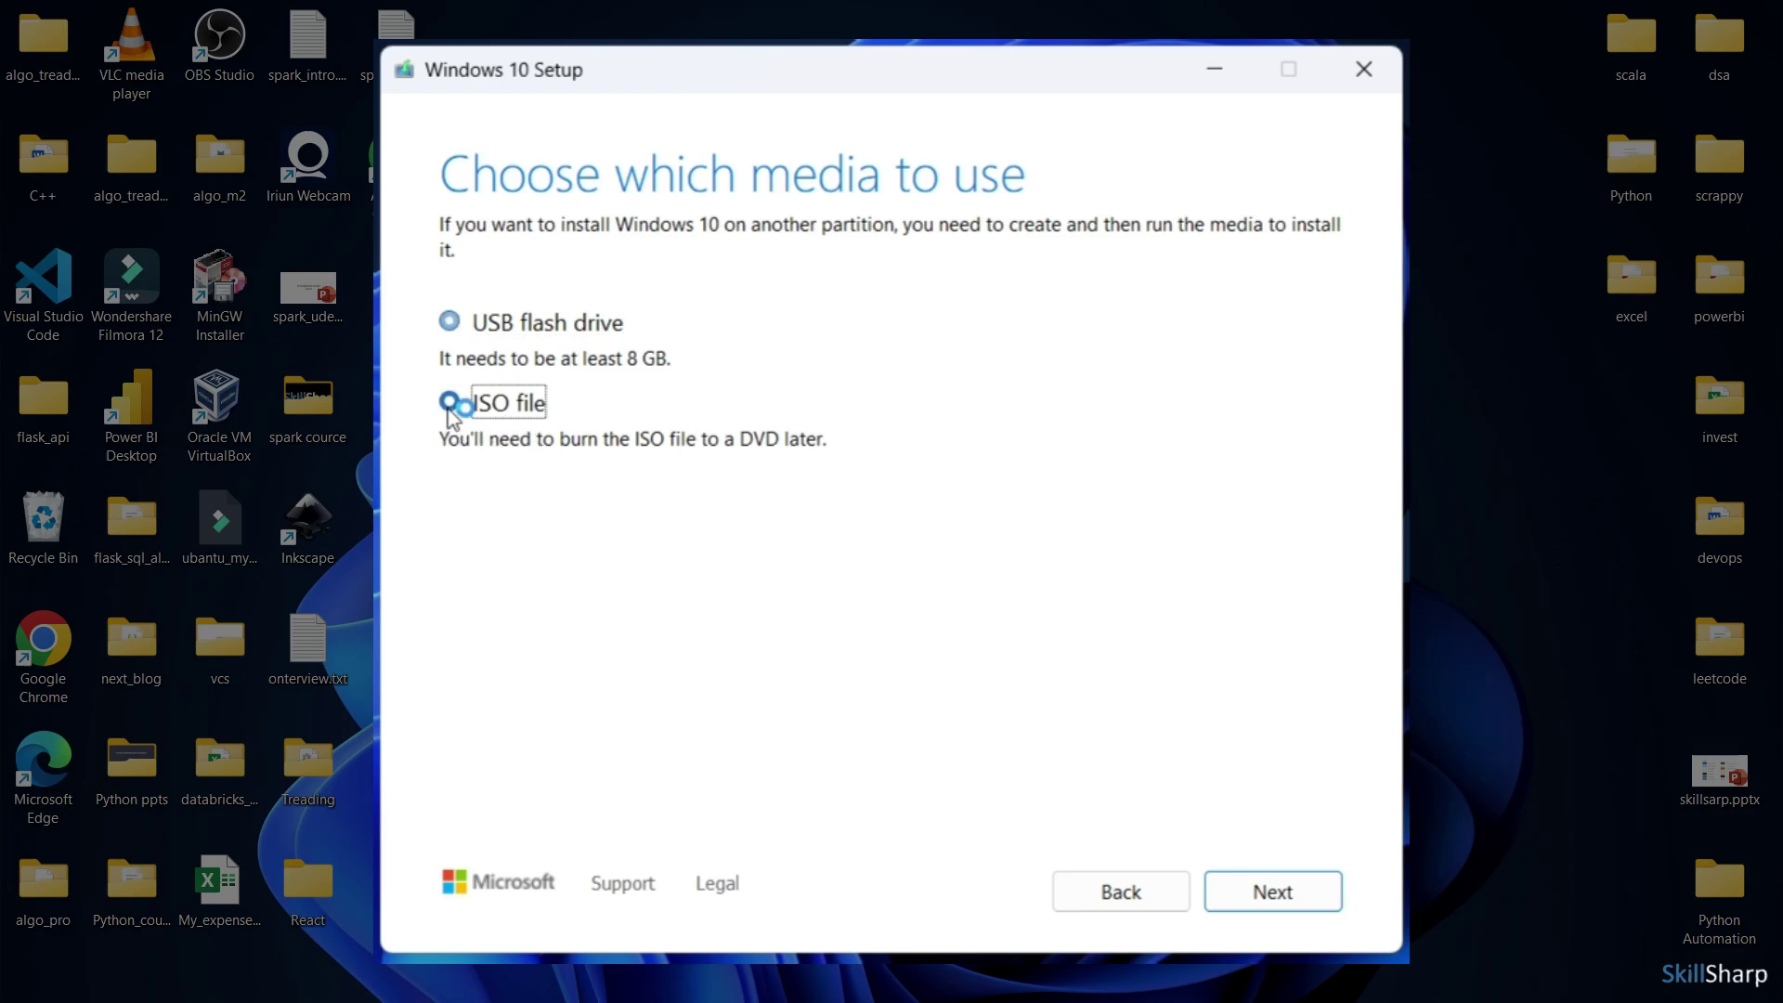
{"action": "left_click", "coordinate": [1278, 889]}
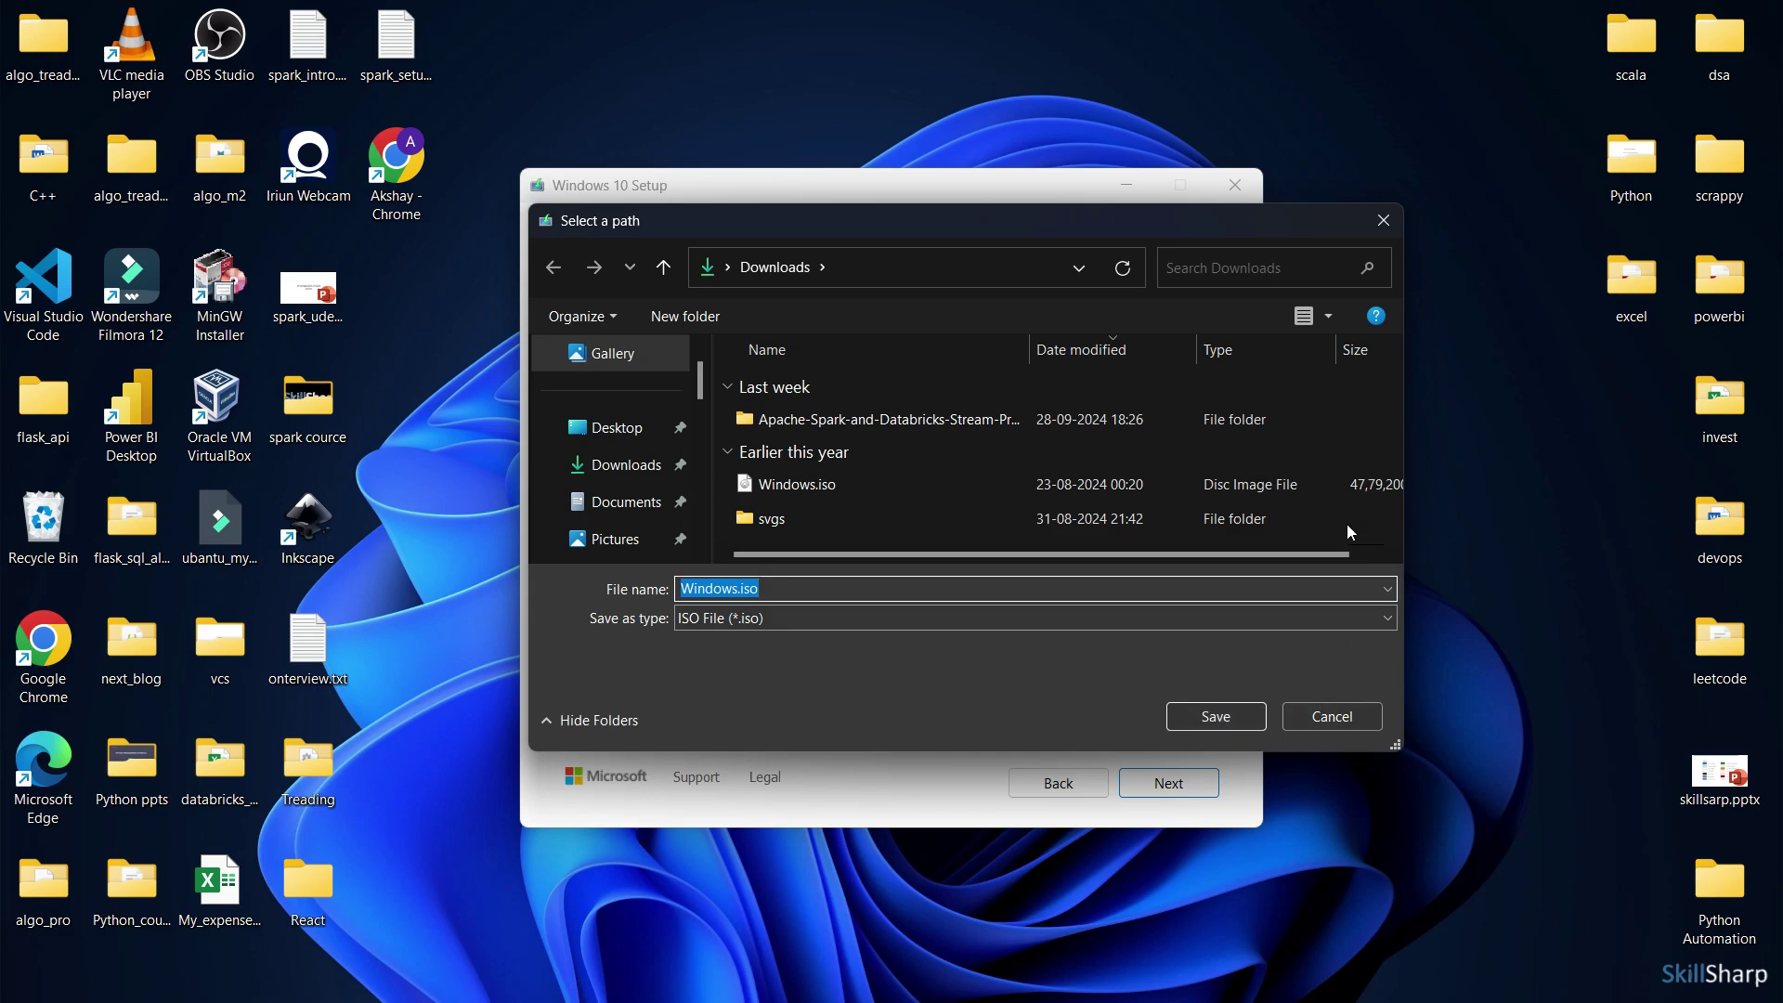
{"action": "left_click", "coordinate": [1382, 222]}
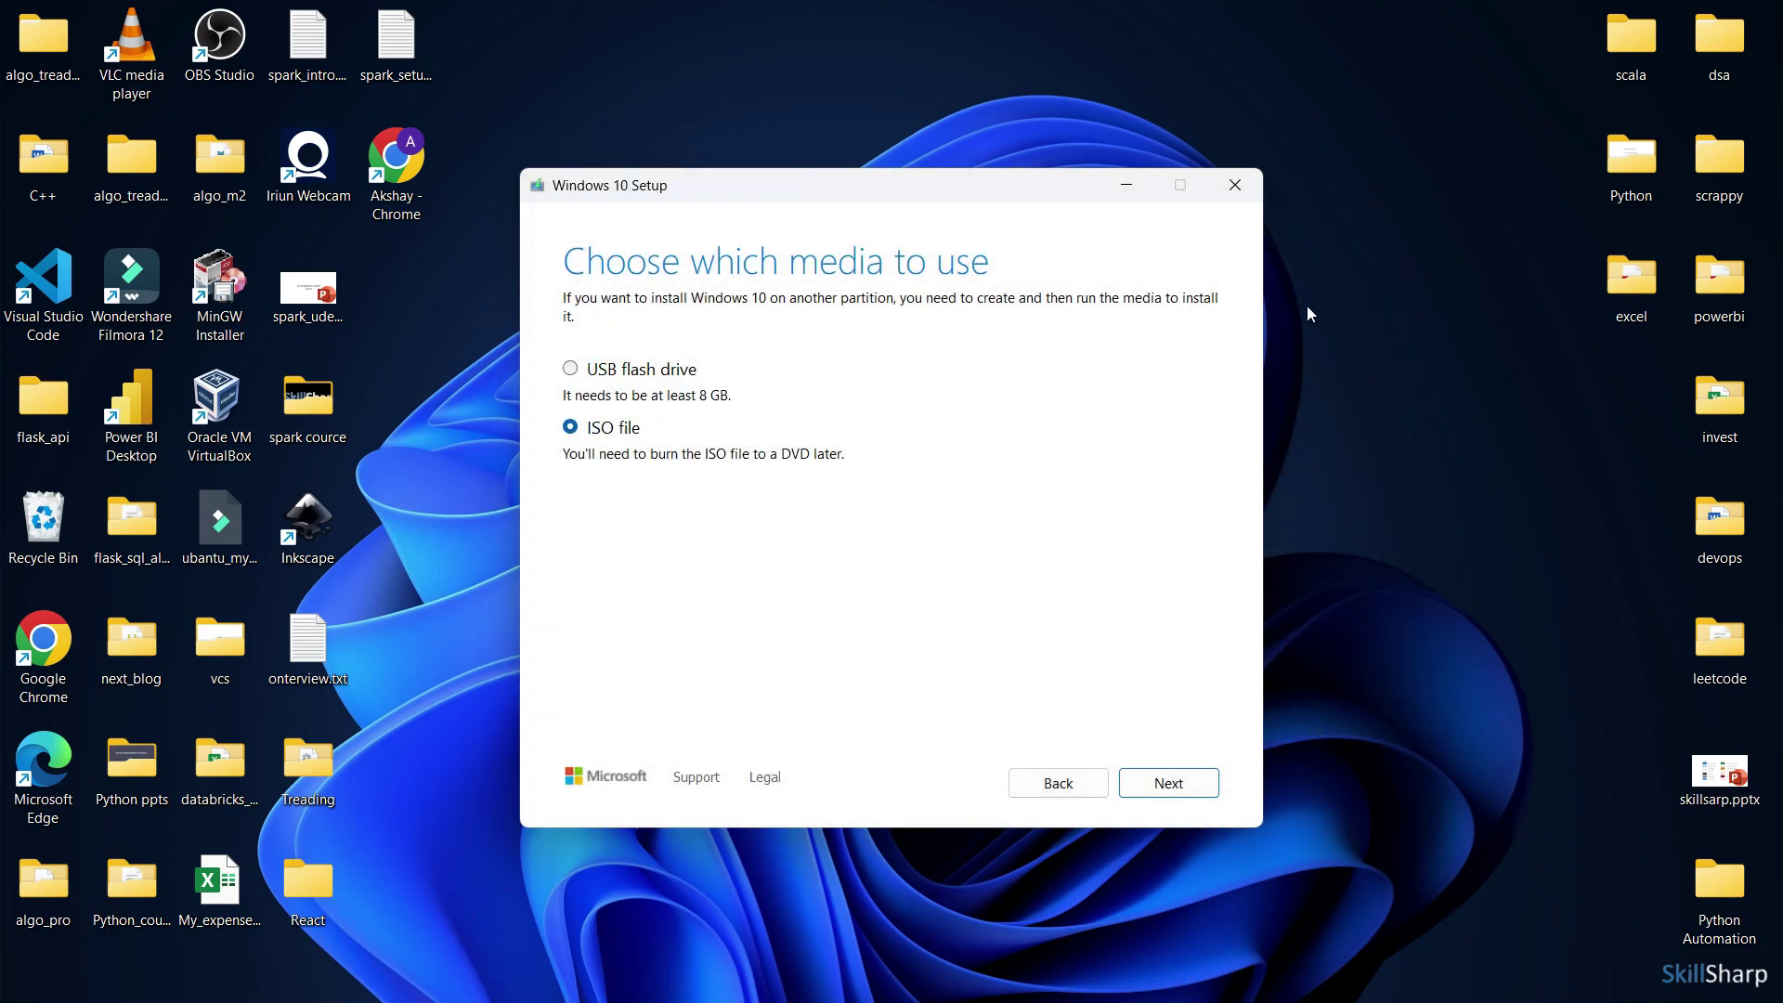
{"action": "left_click", "coordinate": [1131, 190]}
Search the Downloads folder for 'win' to locate Windows.iso, then minimize the window
{"action": "mouse_move", "coordinate": [860, 981]}
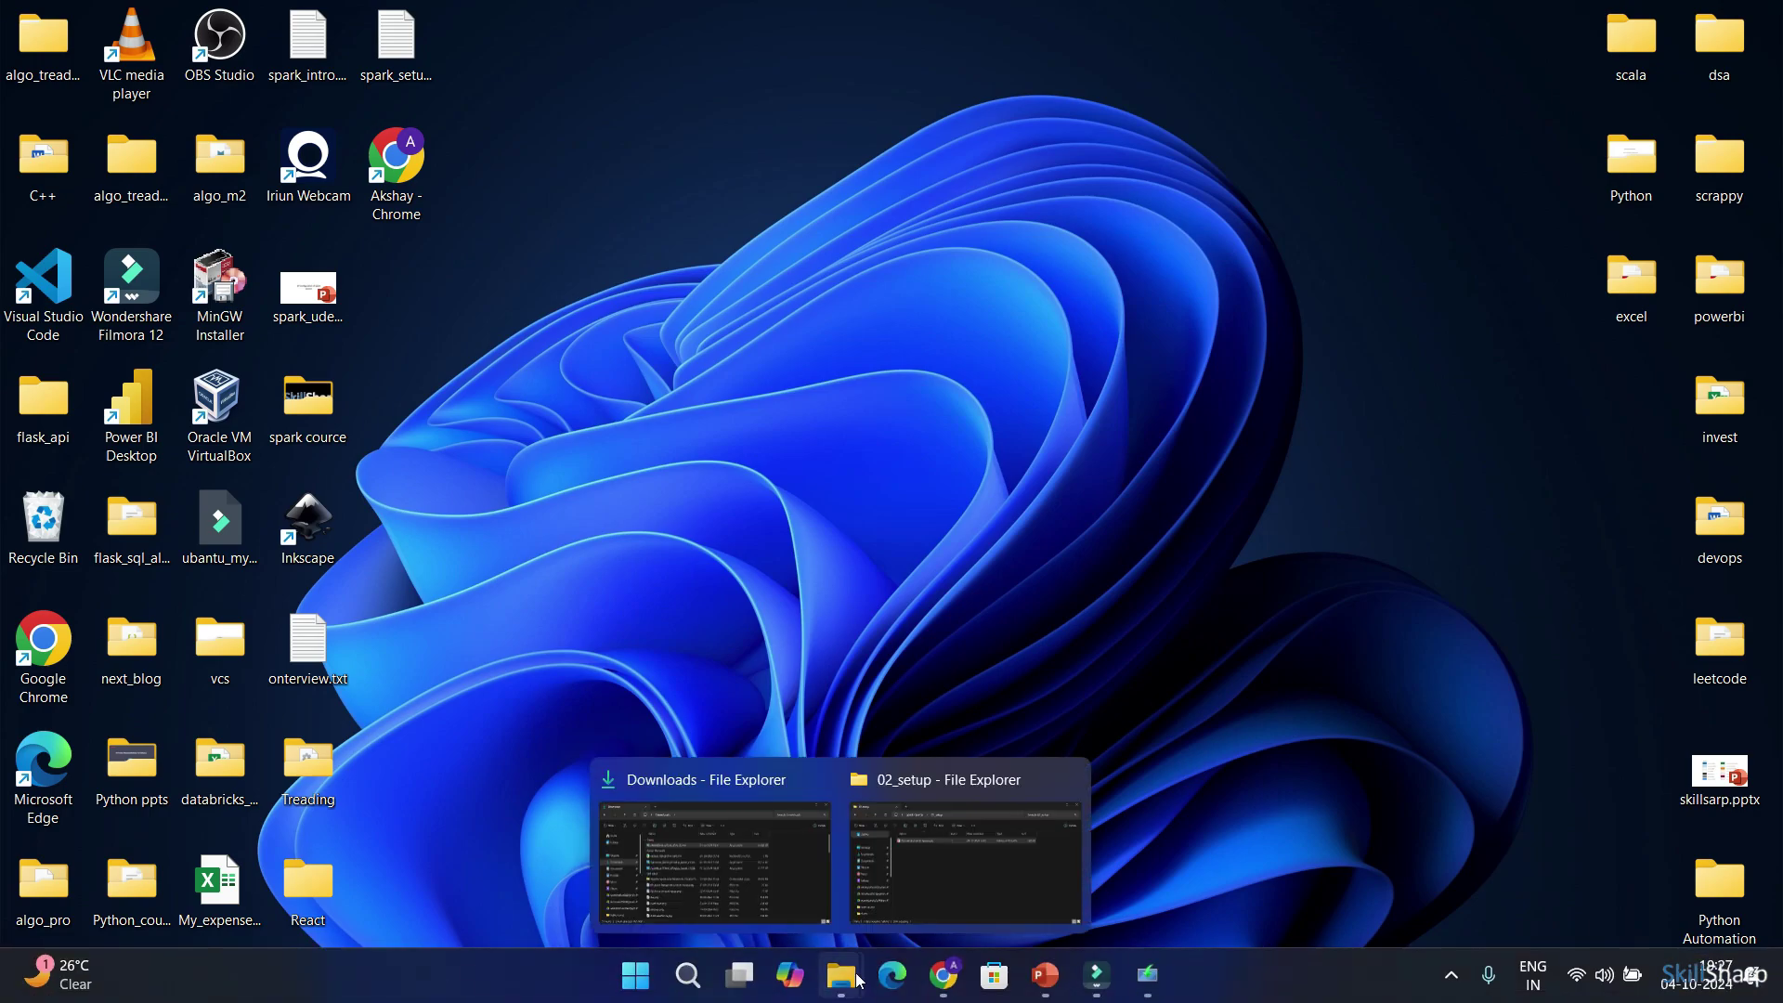
{"action": "left_click", "coordinate": [734, 864]}
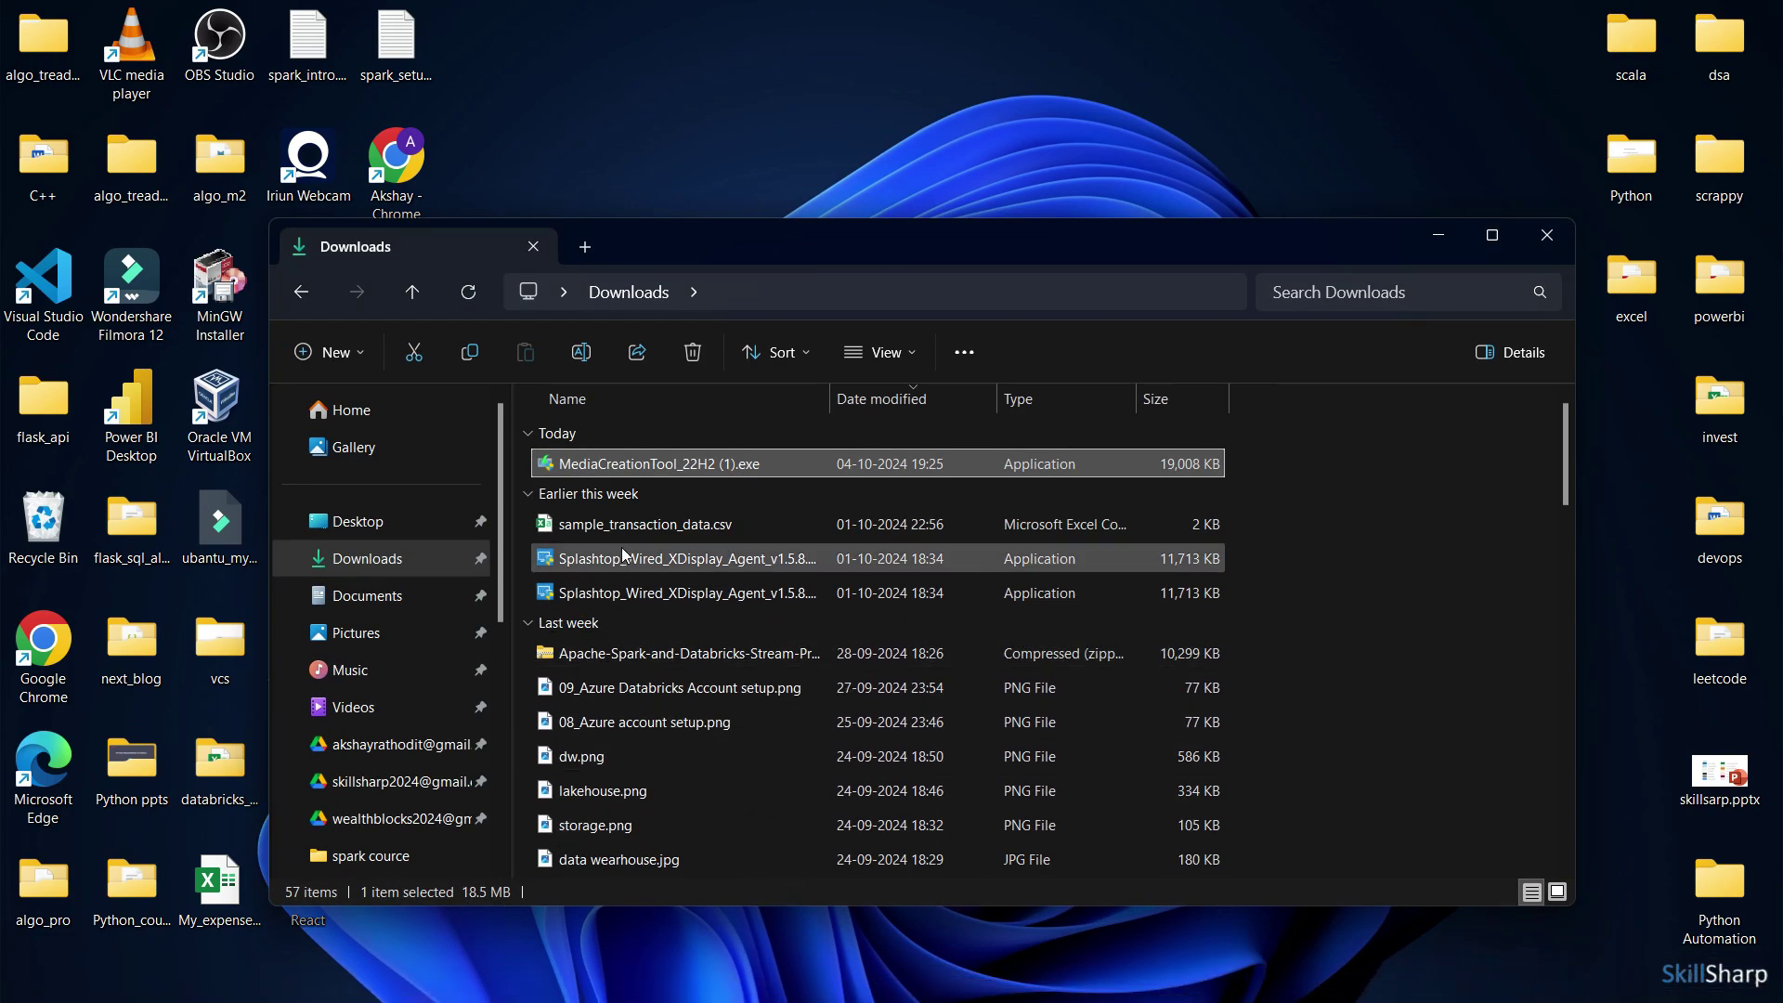
{"action": "scroll", "coordinate": [713, 557], "scroll_direction": "down", "scroll_amount": 3}
{"action": "scroll", "coordinate": [714, 595], "scroll_direction": "up", "scroll_amount": 3}
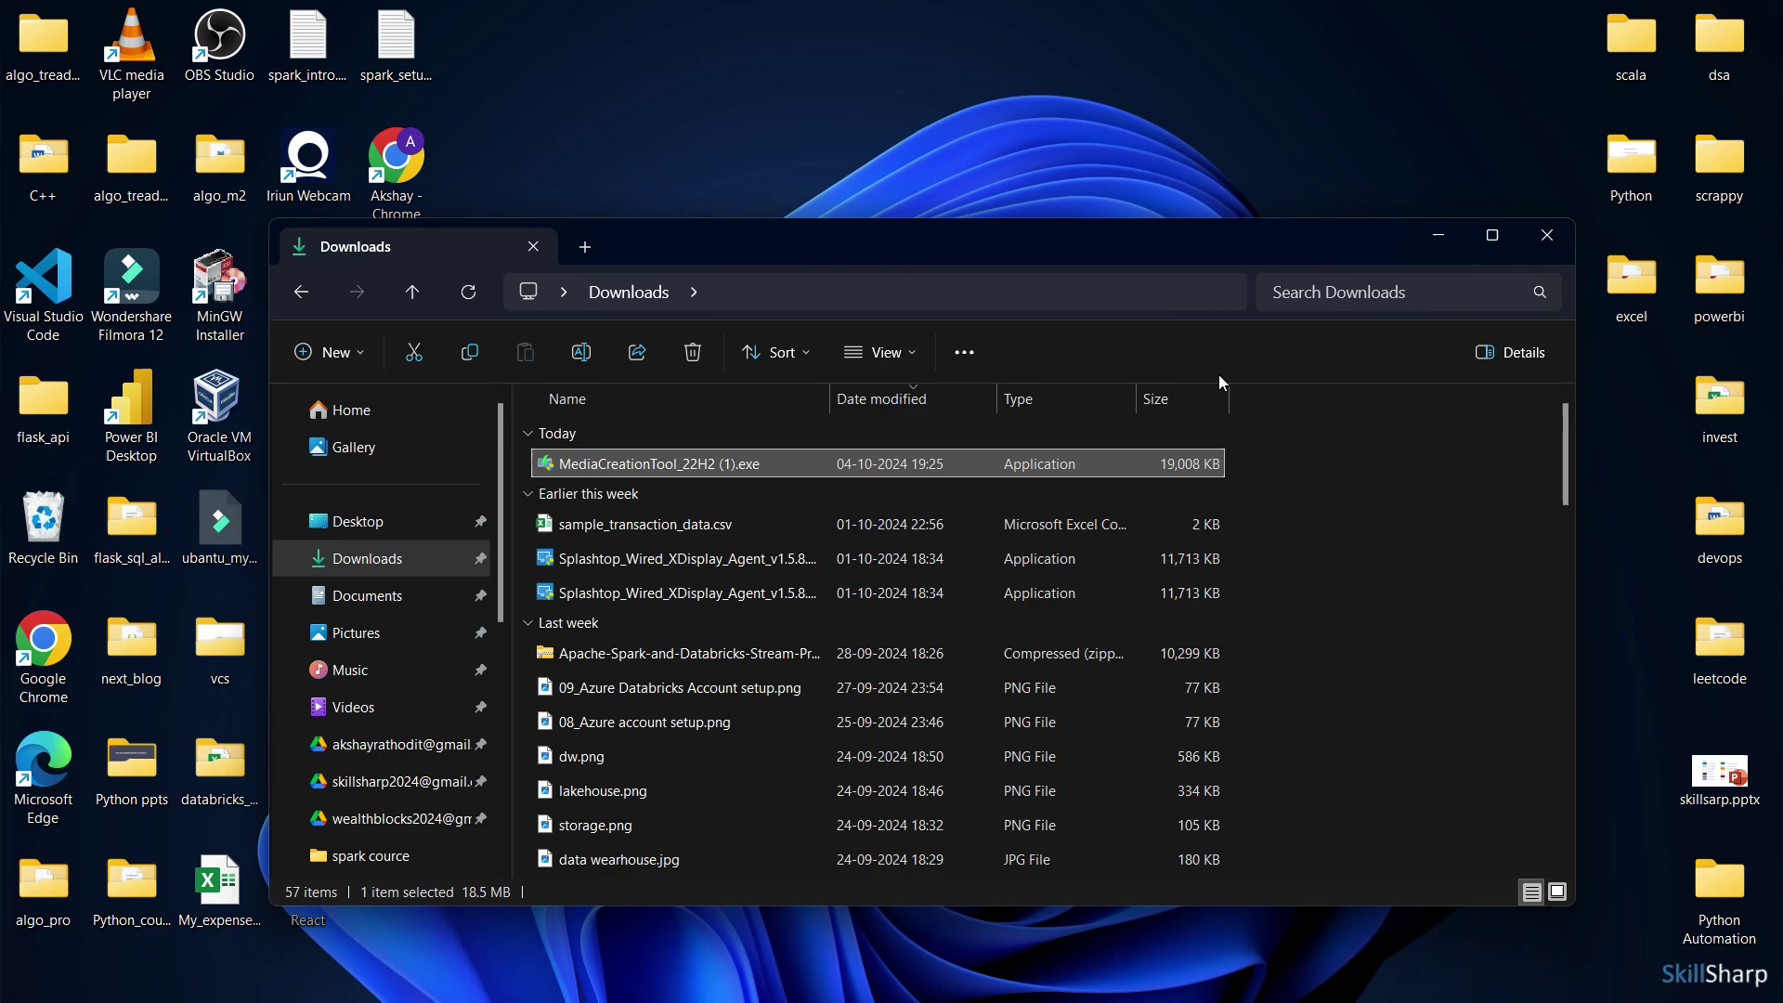
{"action": "left_click", "coordinate": [1308, 291]}
{"action": "type", "text": "wi"}
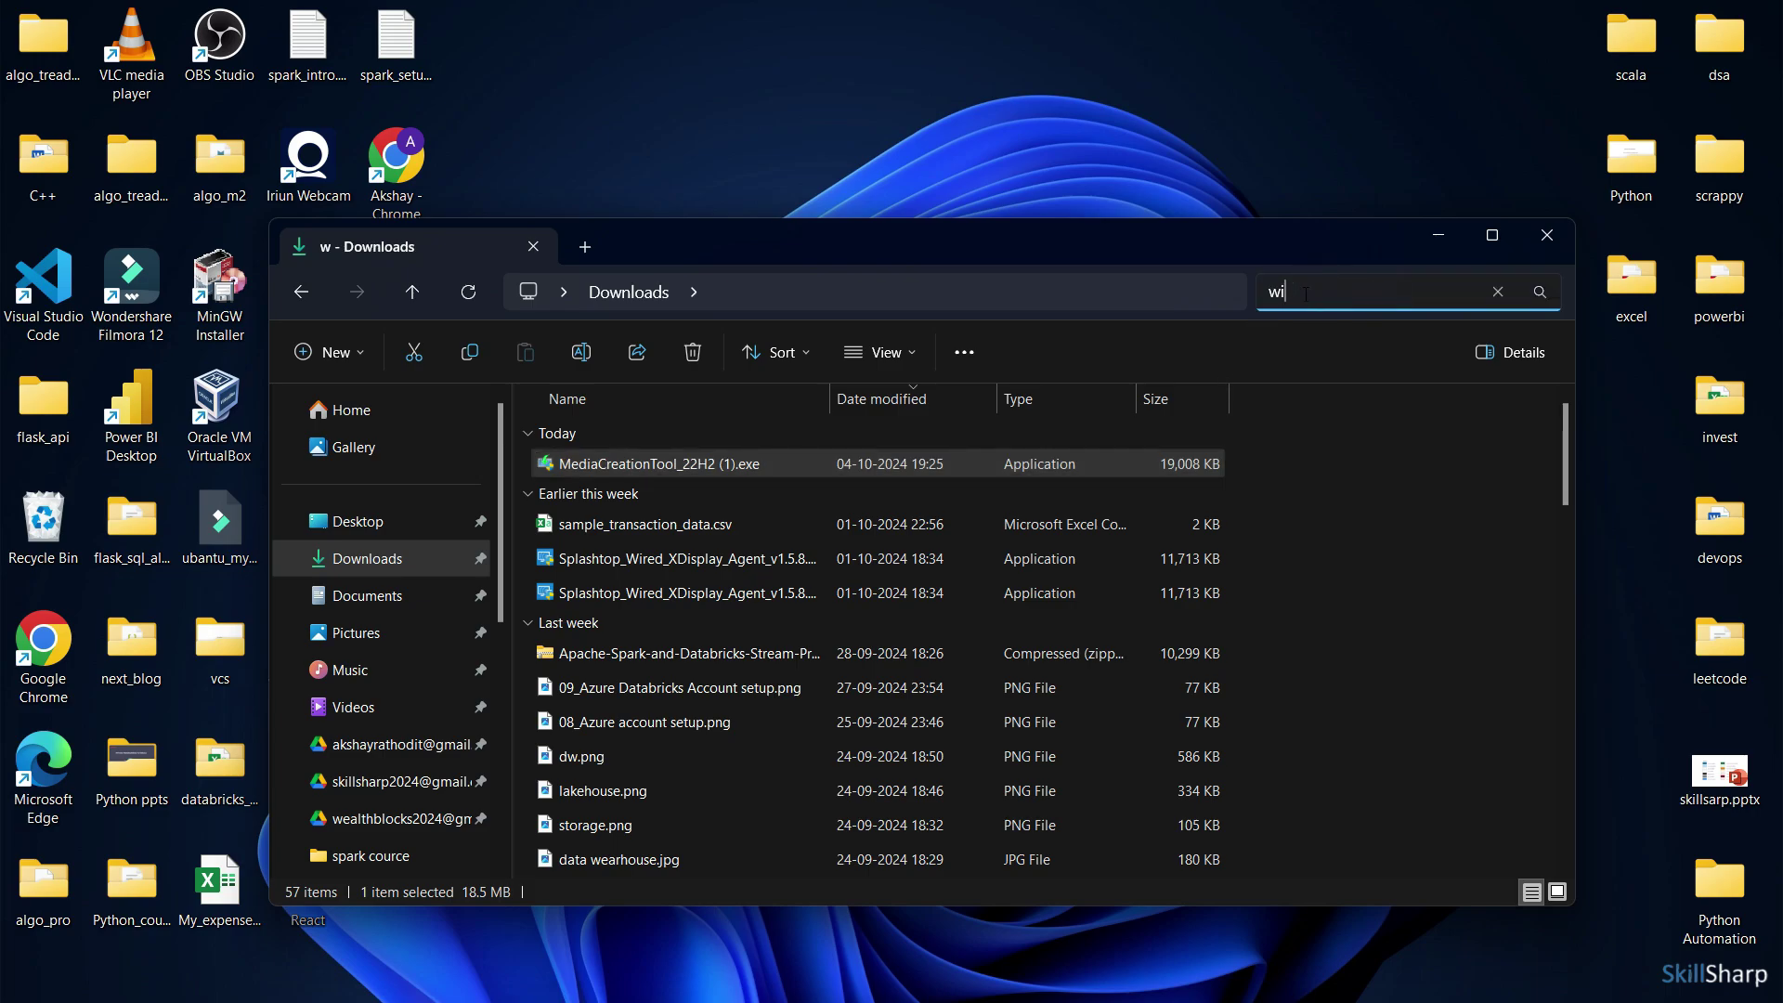
{"action": "type", "text": "n"}
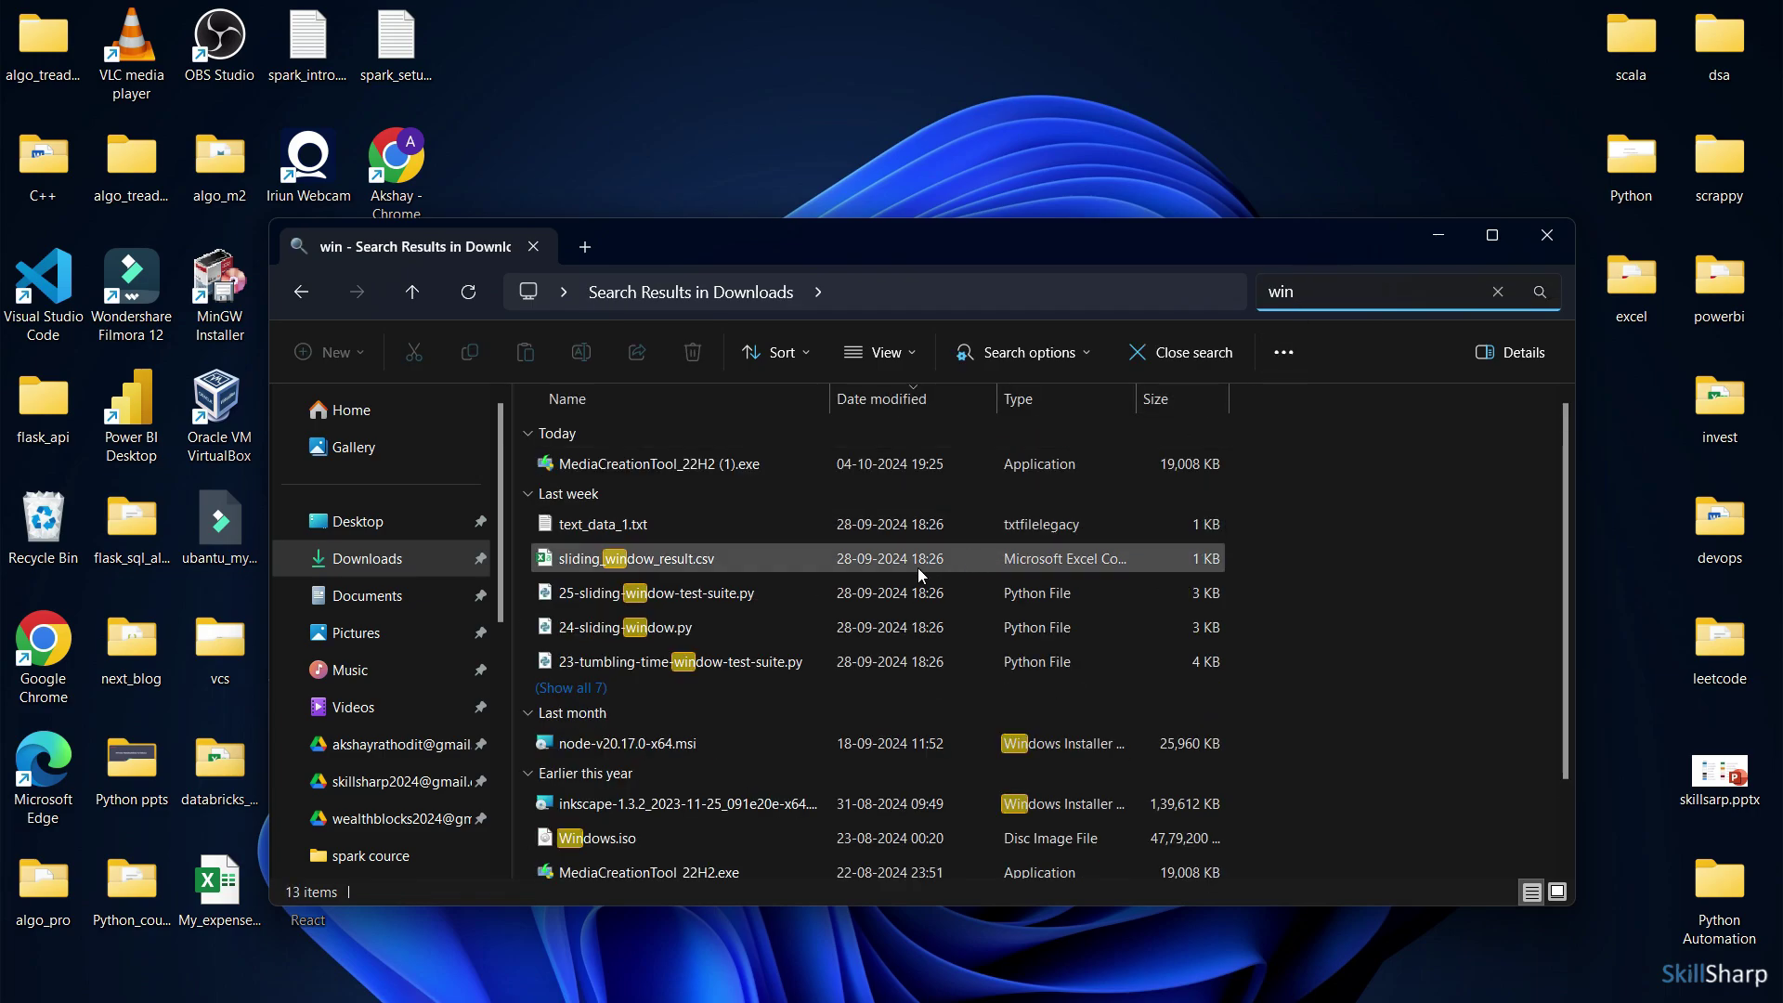
{"action": "scroll", "coordinate": [771, 747], "scroll_direction": "down", "scroll_amount": 1}
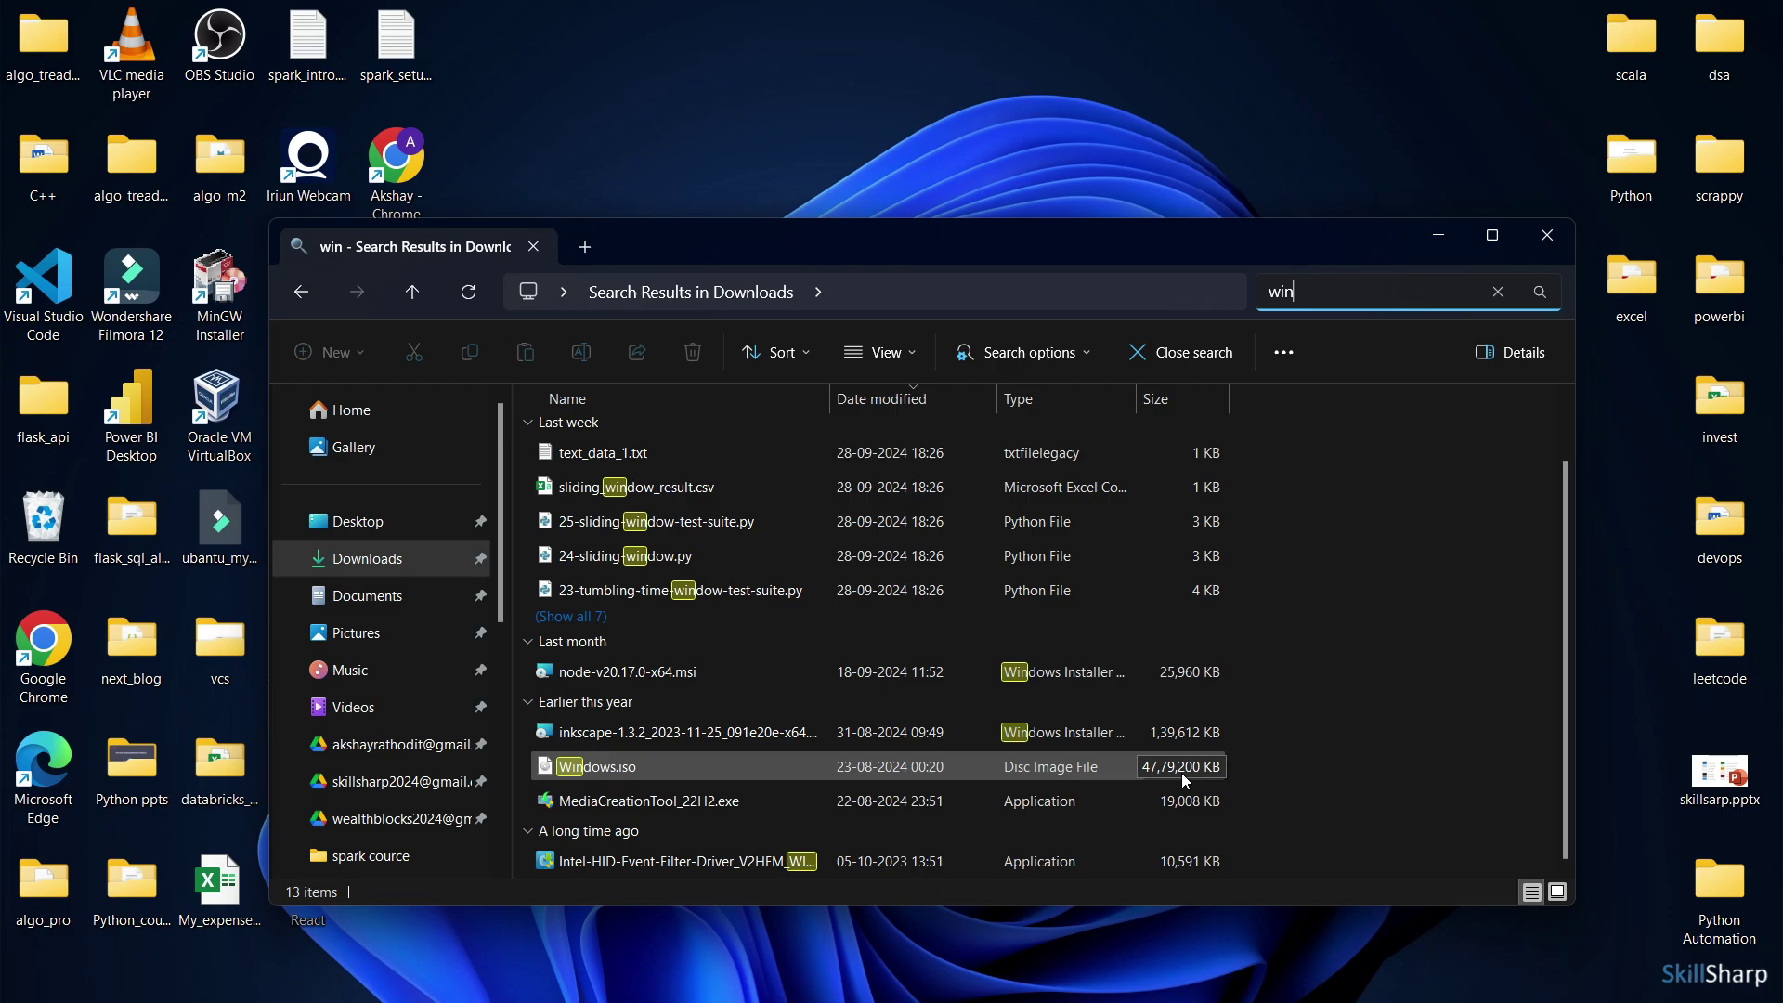
{"action": "left_click", "coordinate": [1440, 246]}
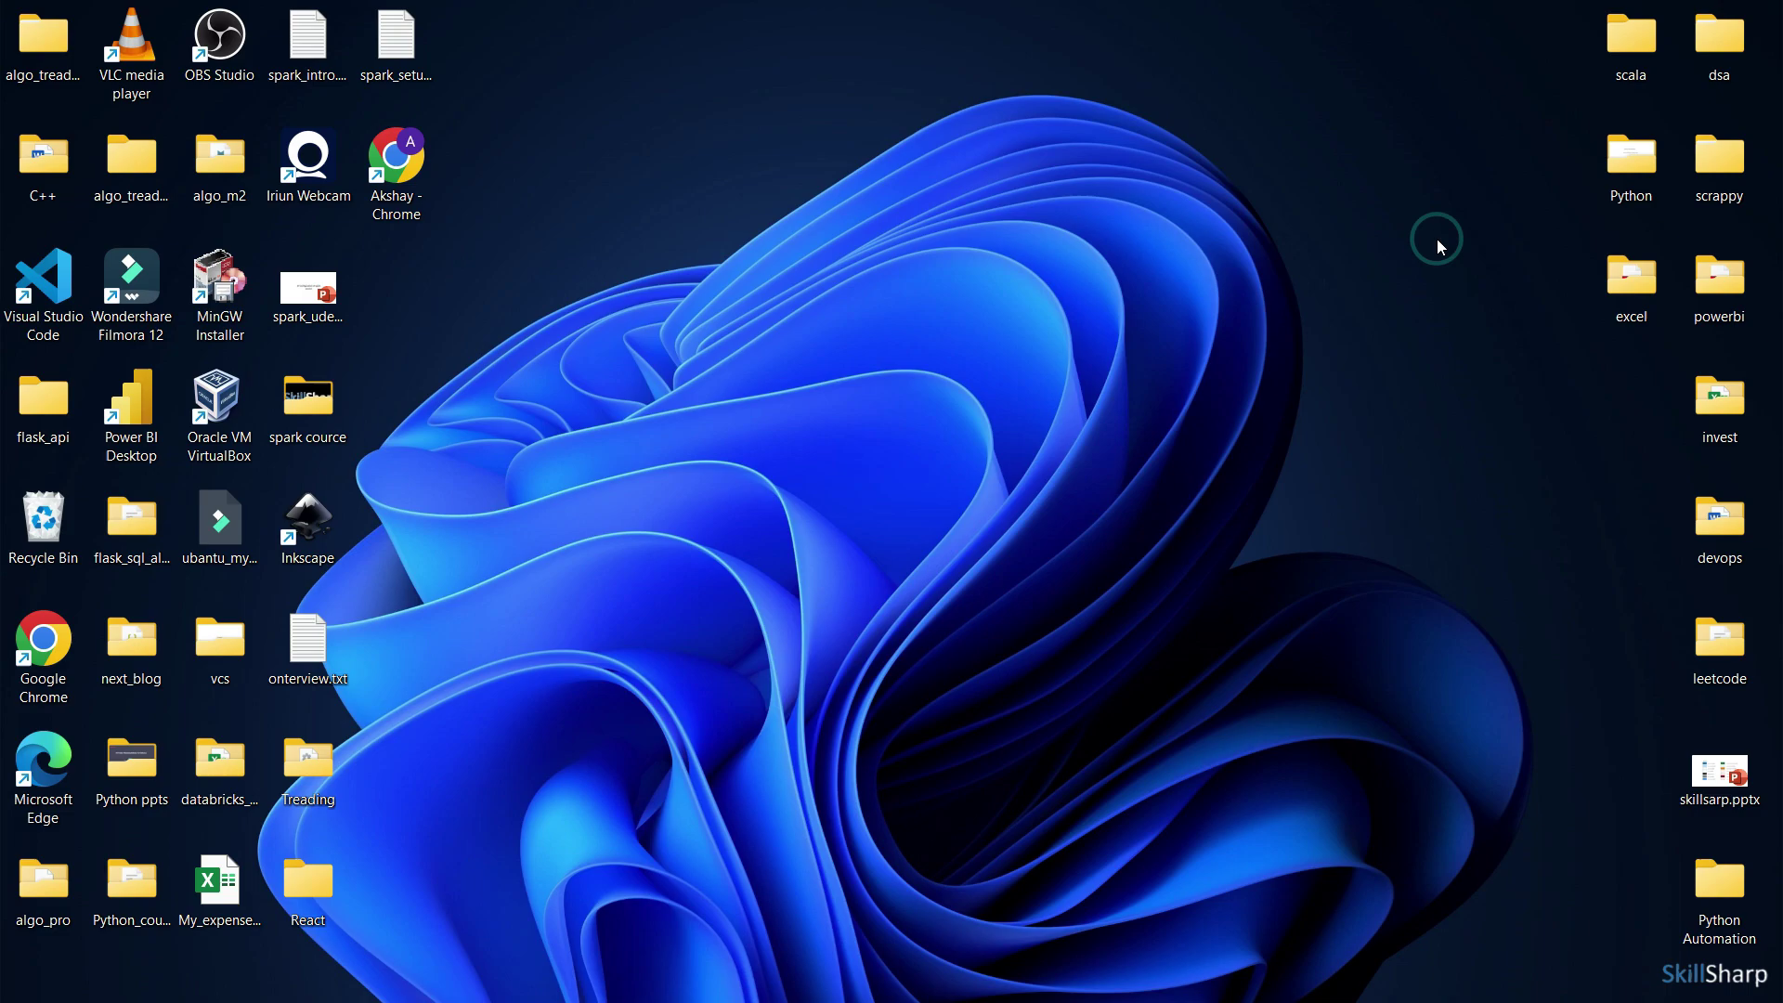
{"action": "mouse_move", "coordinate": [1059, 974]}
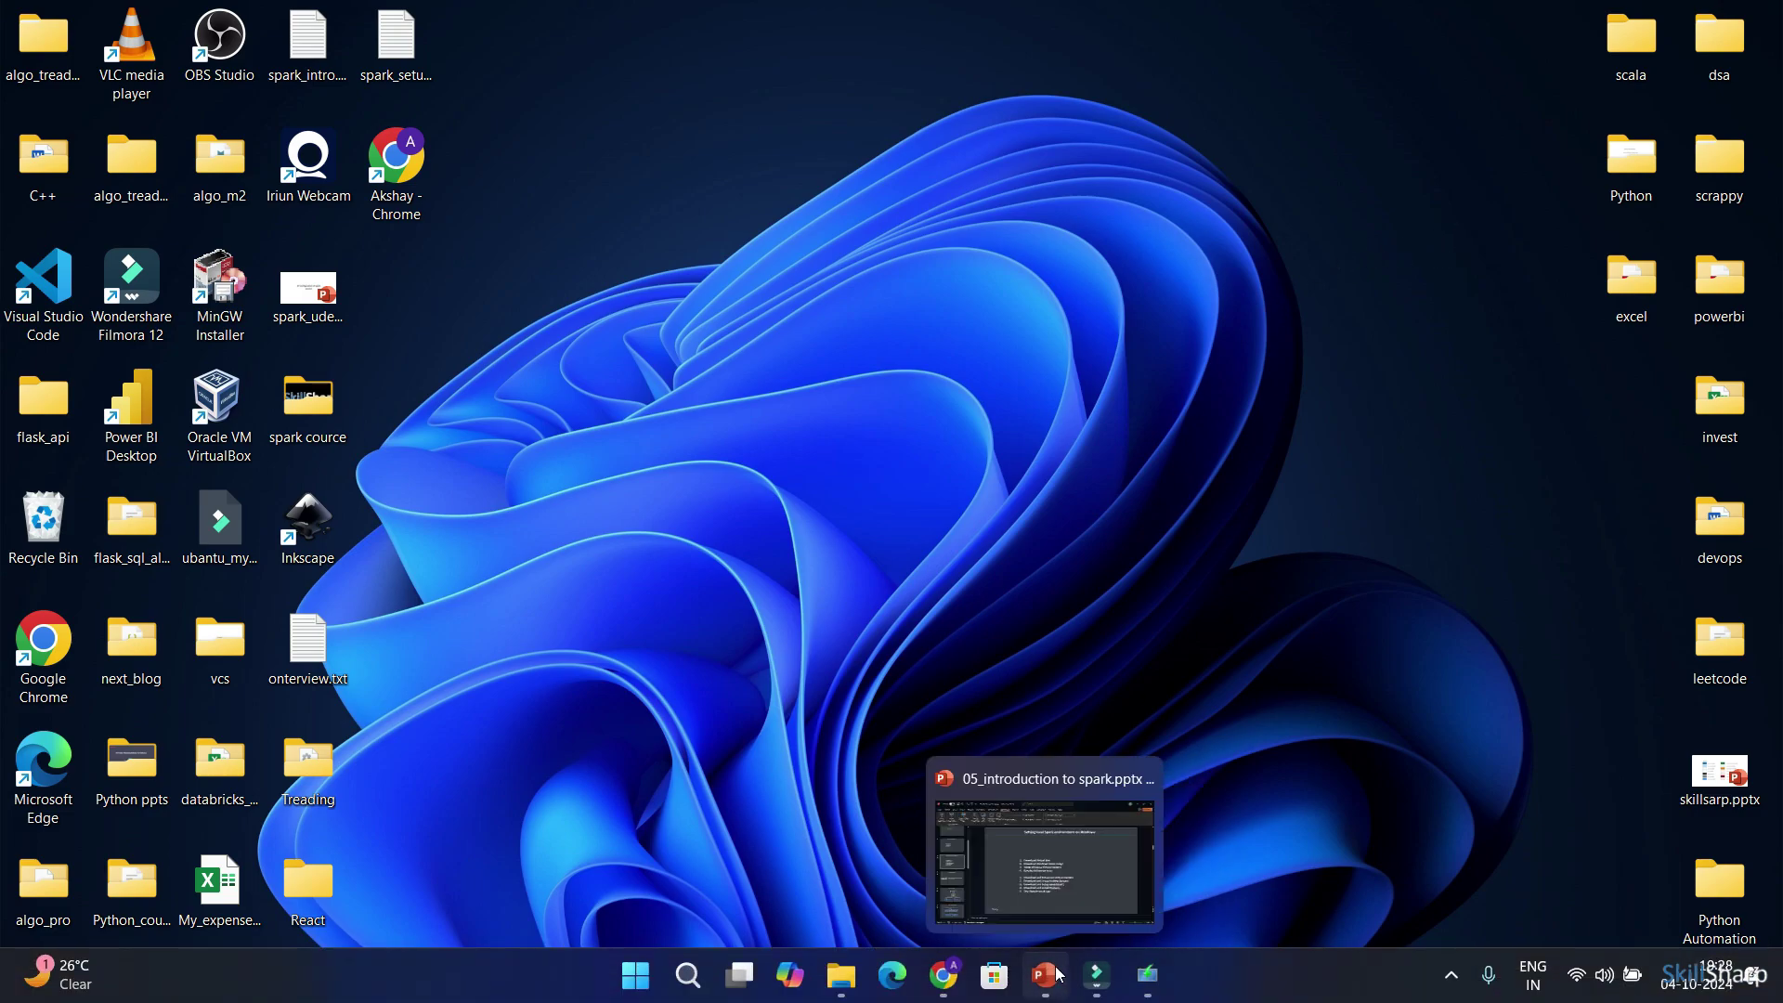
{"action": "mouse_move", "coordinate": [962, 972]}
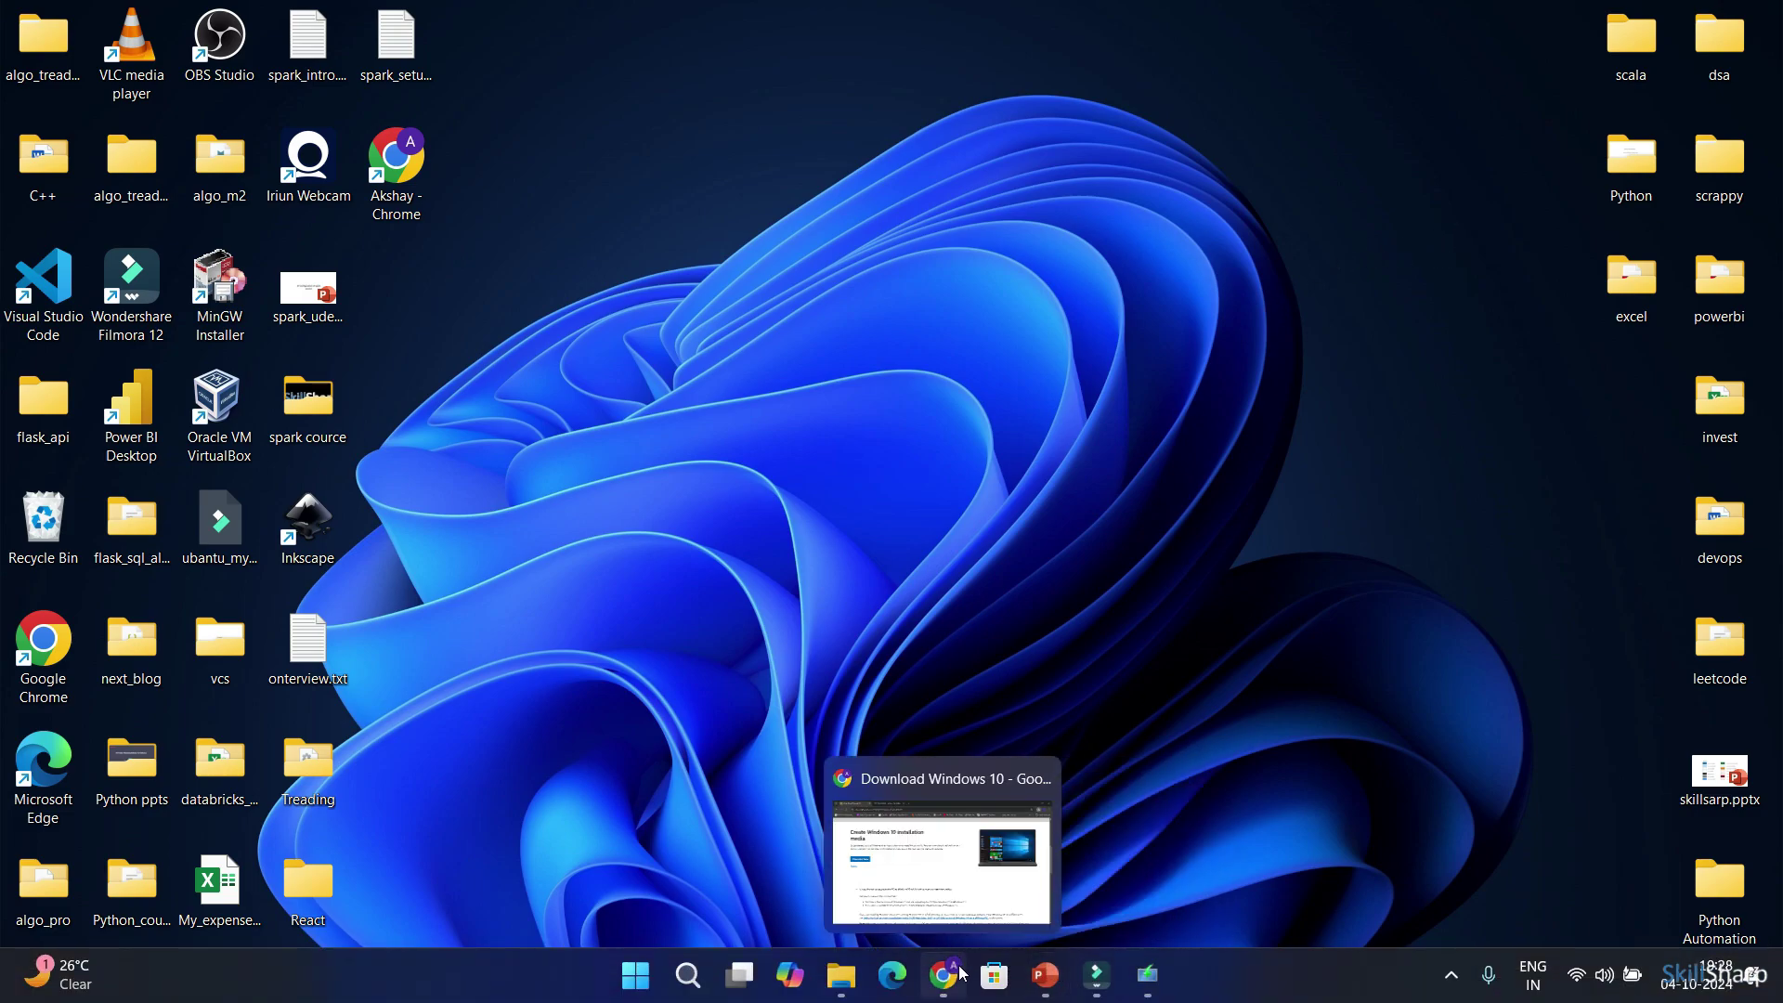
{"action": "mouse_move", "coordinate": [941, 863]}
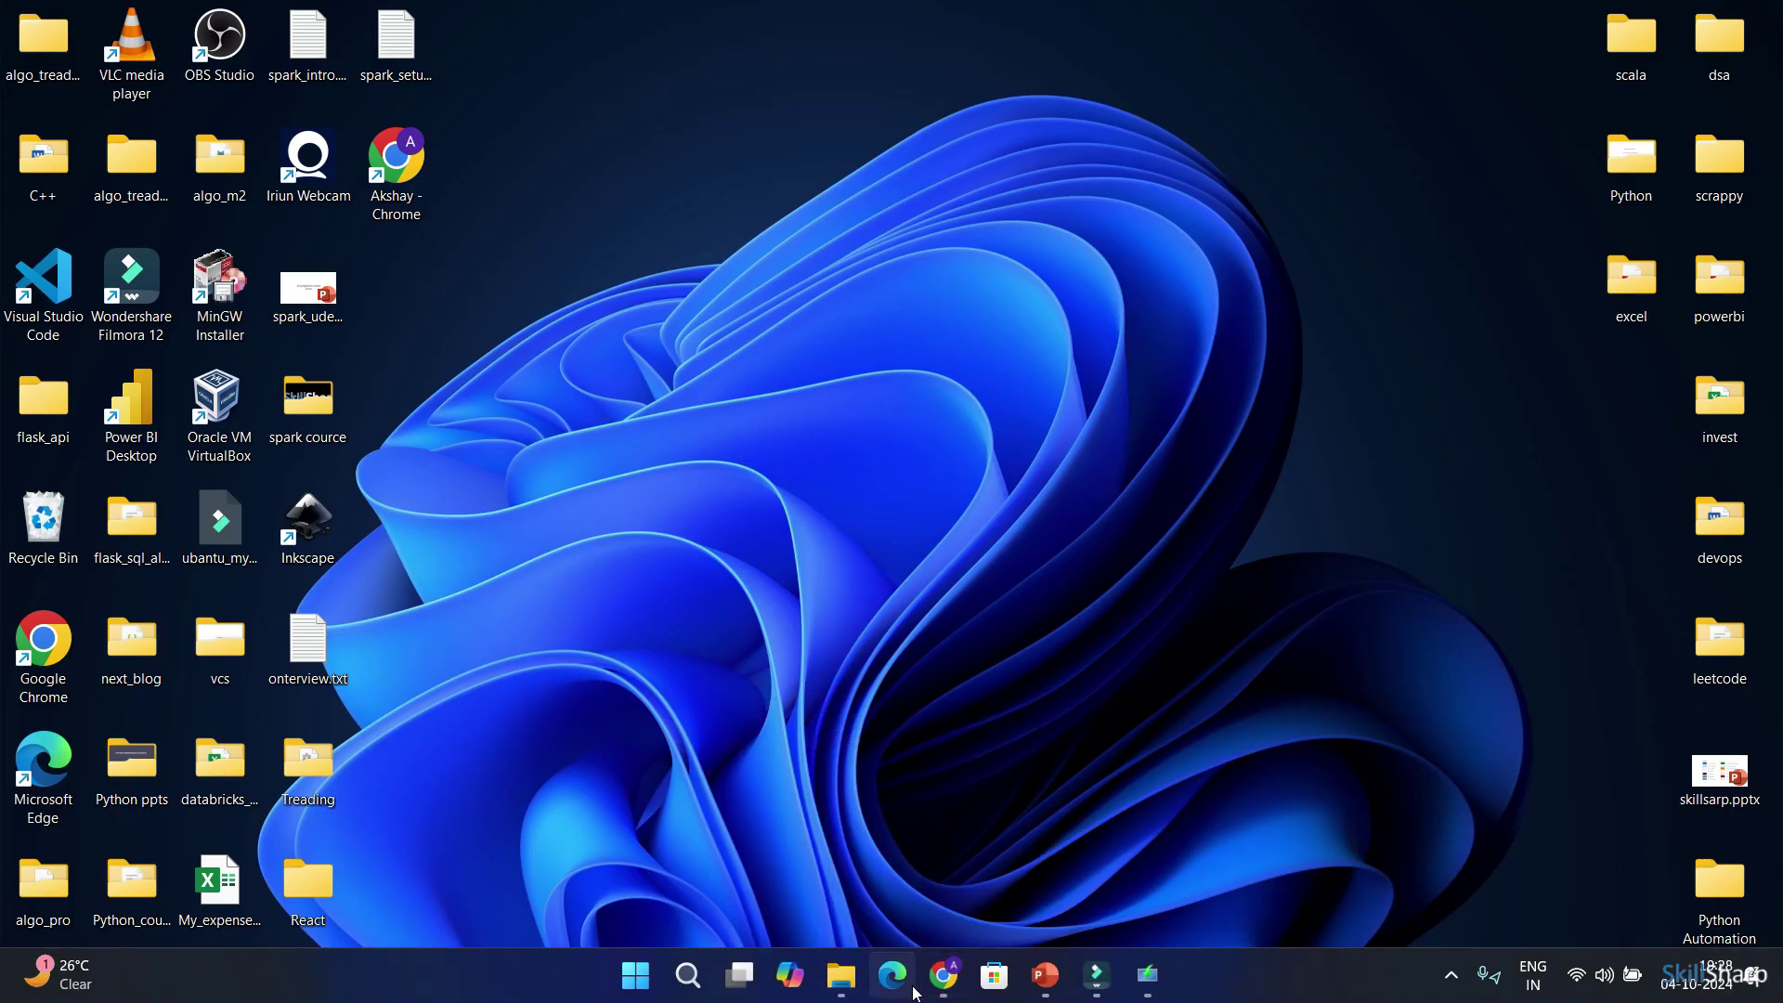
{"action": "mouse_move", "coordinate": [840, 975]}
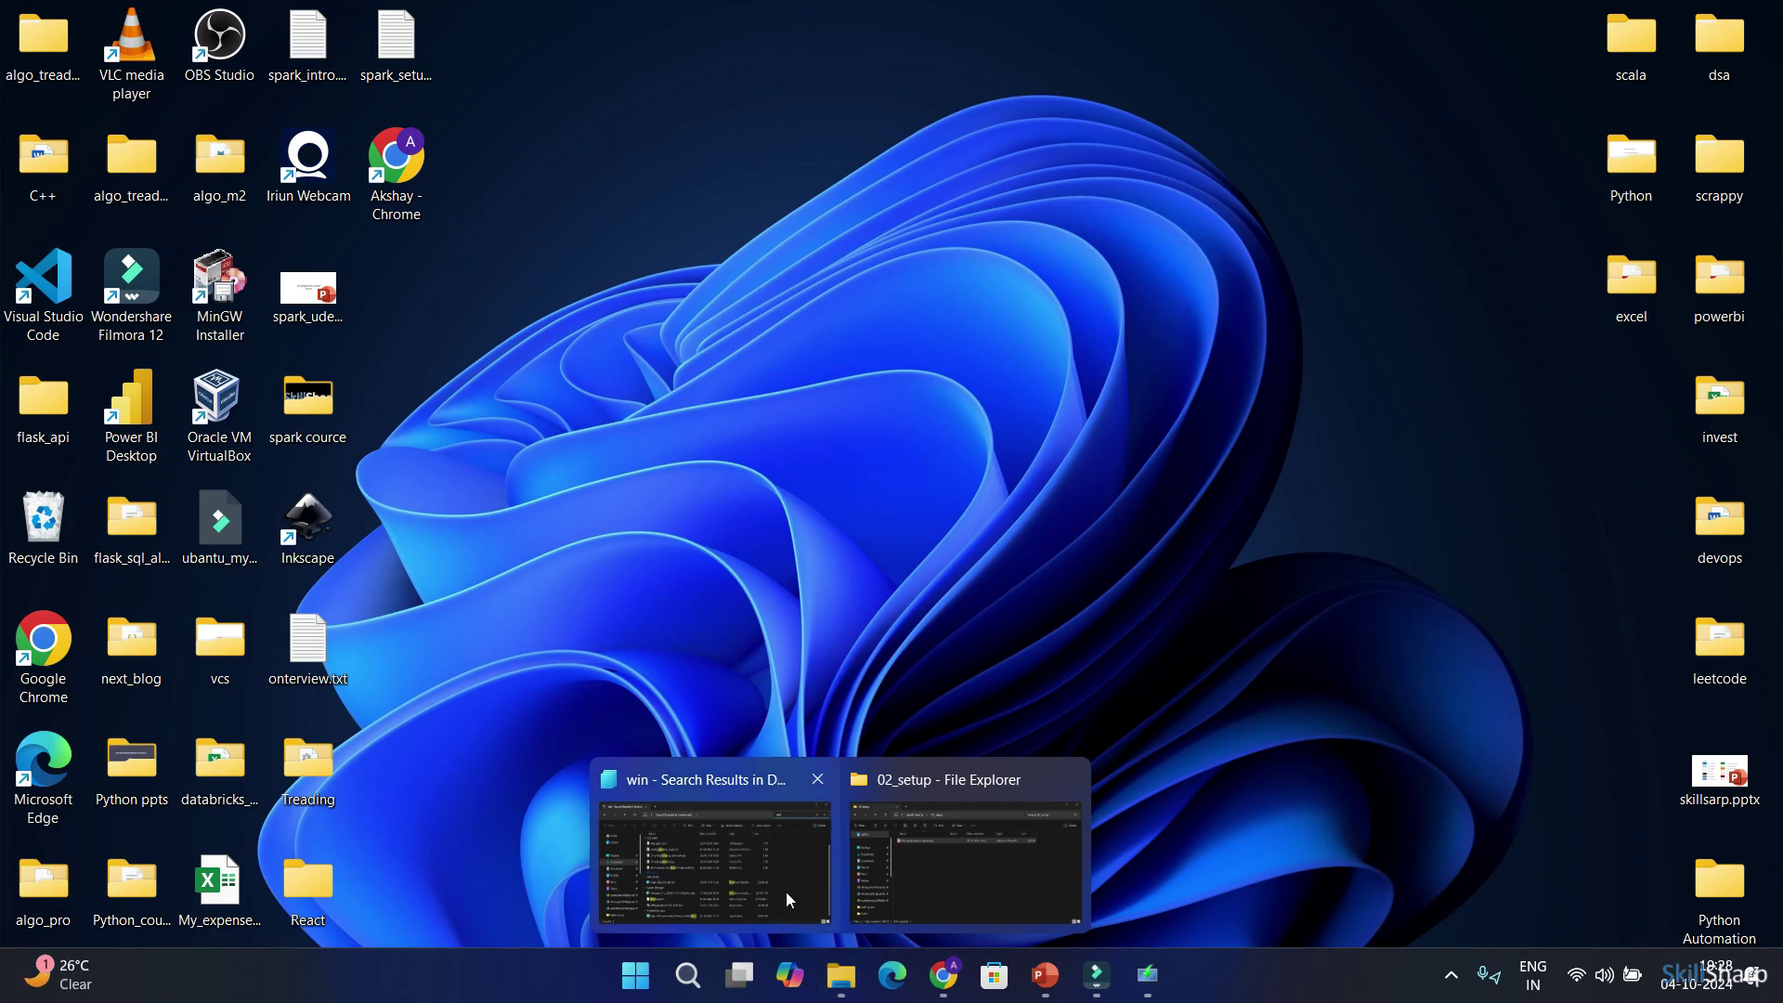
{"action": "mouse_move", "coordinate": [782, 883]}
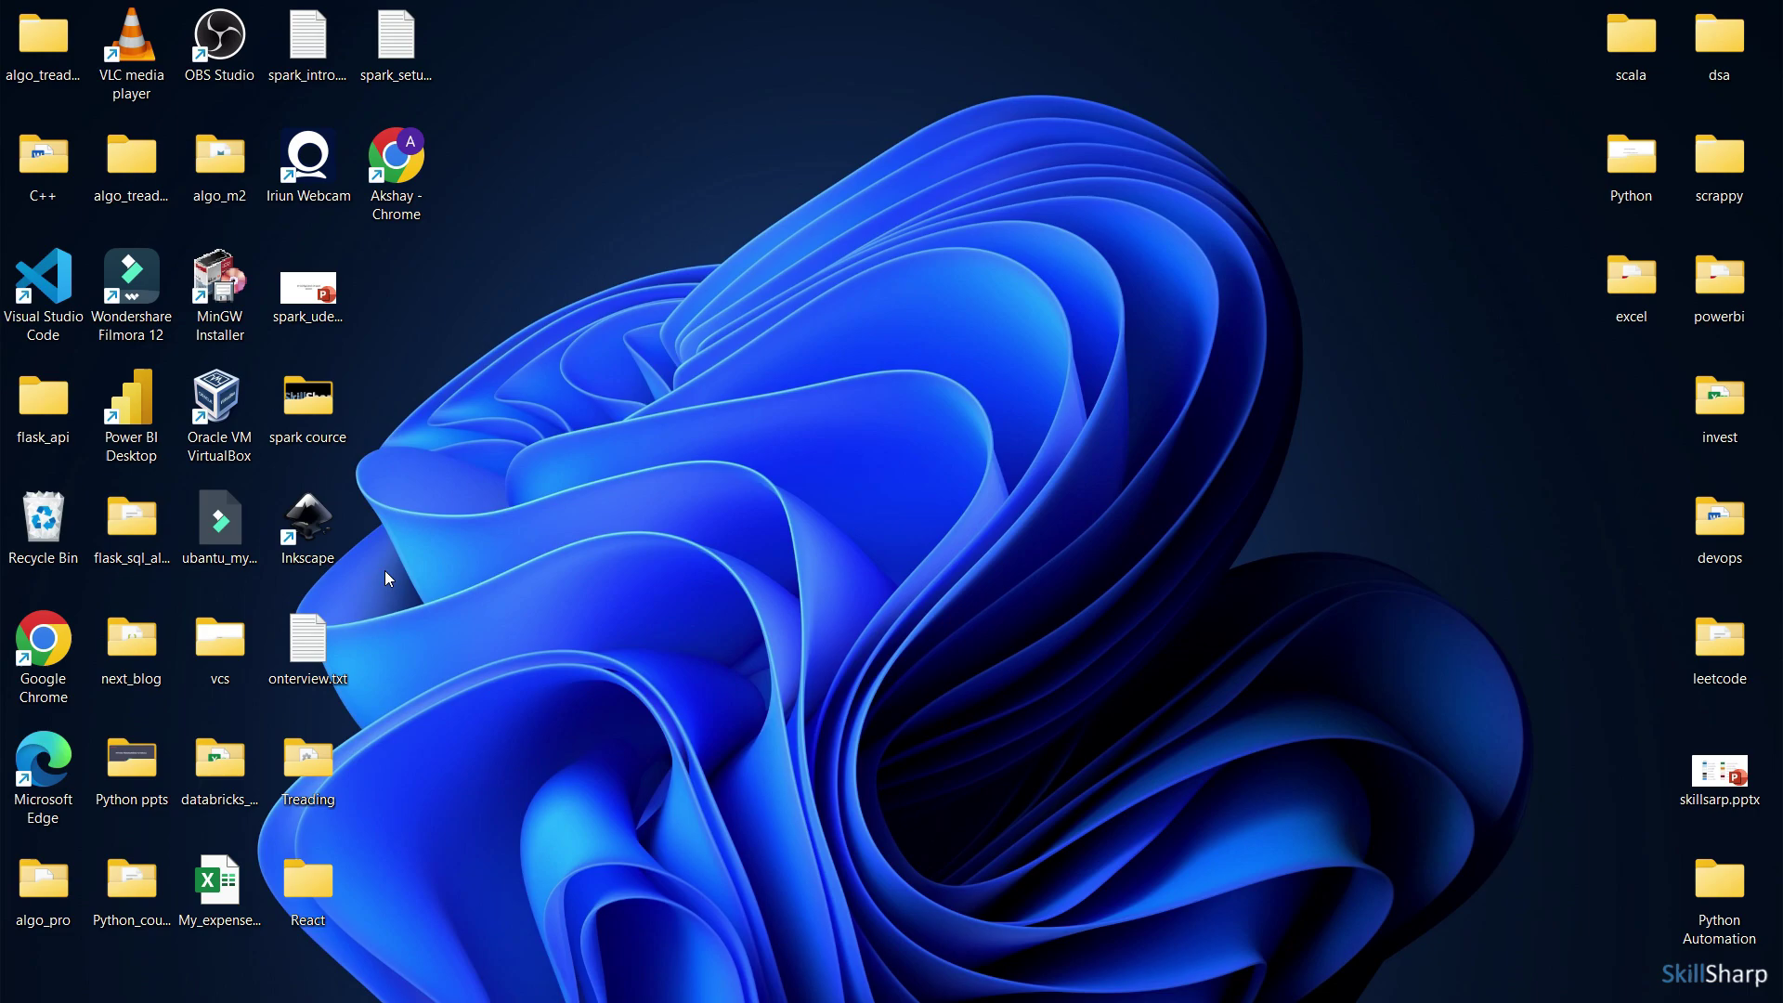
Launch VirtualBox Manager from the desktop icon and start the New virtual machine wizard
{"action": "double_click", "coordinate": [226, 452]}
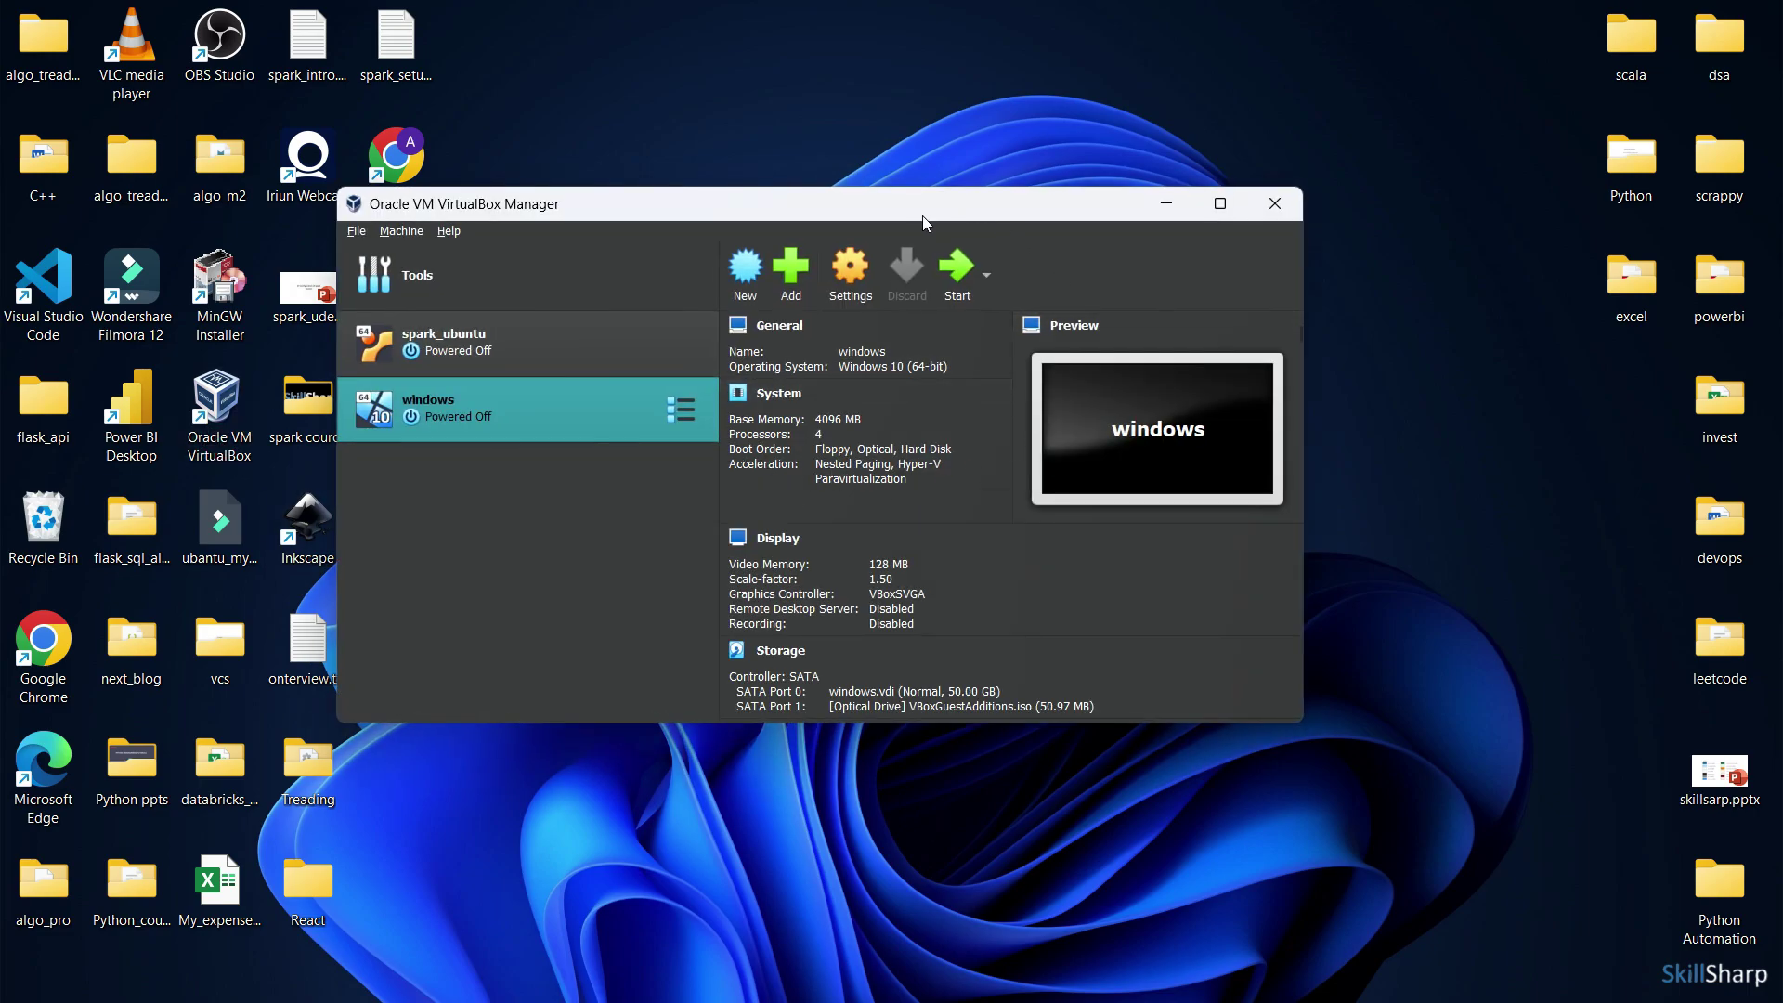
{"action": "left_click_drag", "start_coordinate": [926, 217], "coordinate": [1018, 199]}
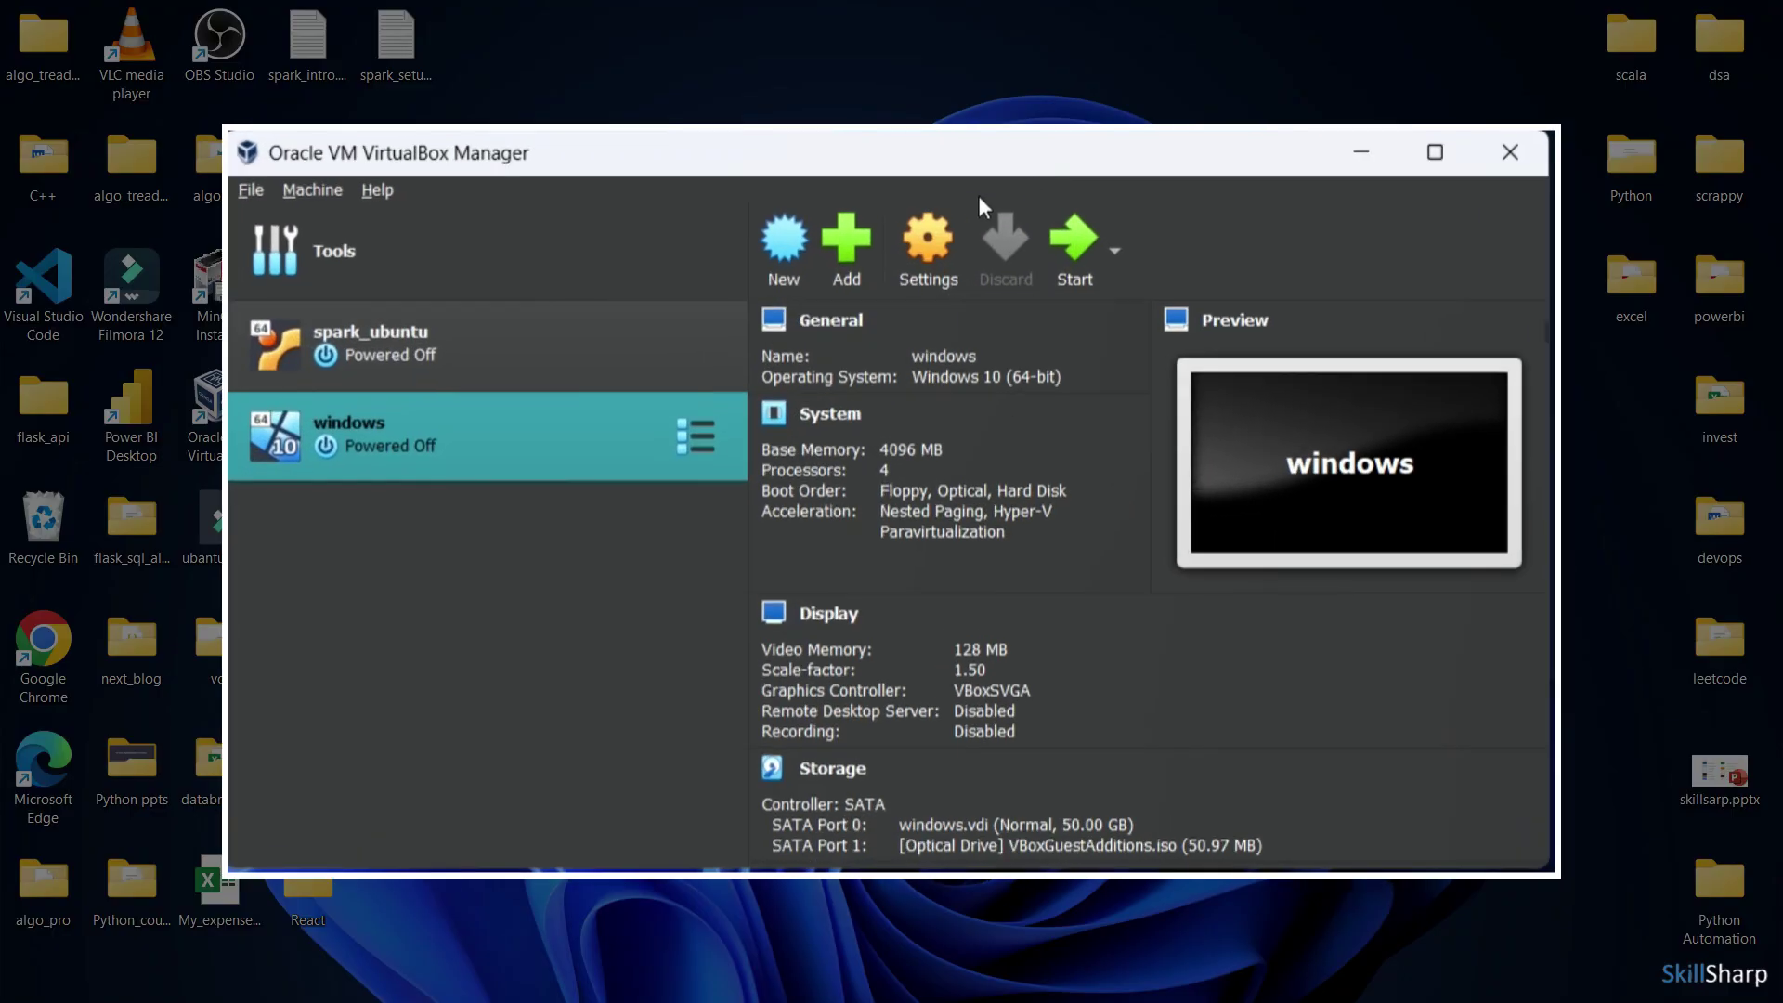
{"action": "left_click", "coordinate": [531, 616]}
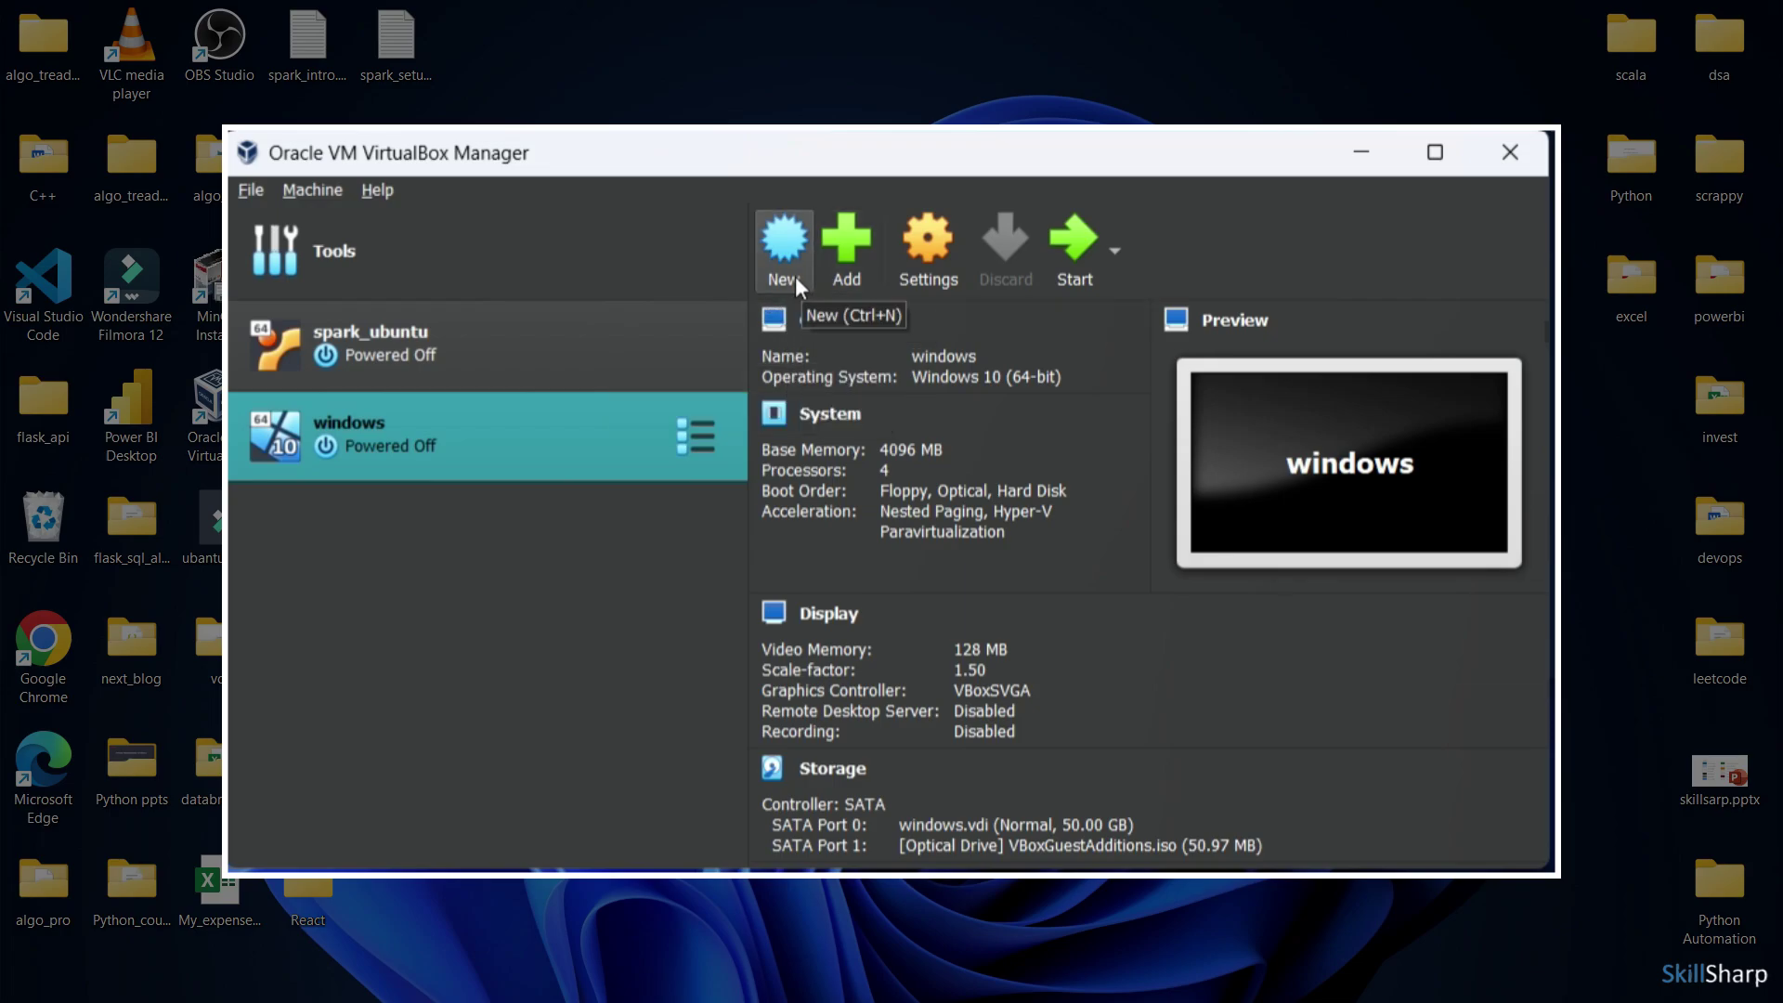
{"action": "left_click", "coordinate": [784, 243]}
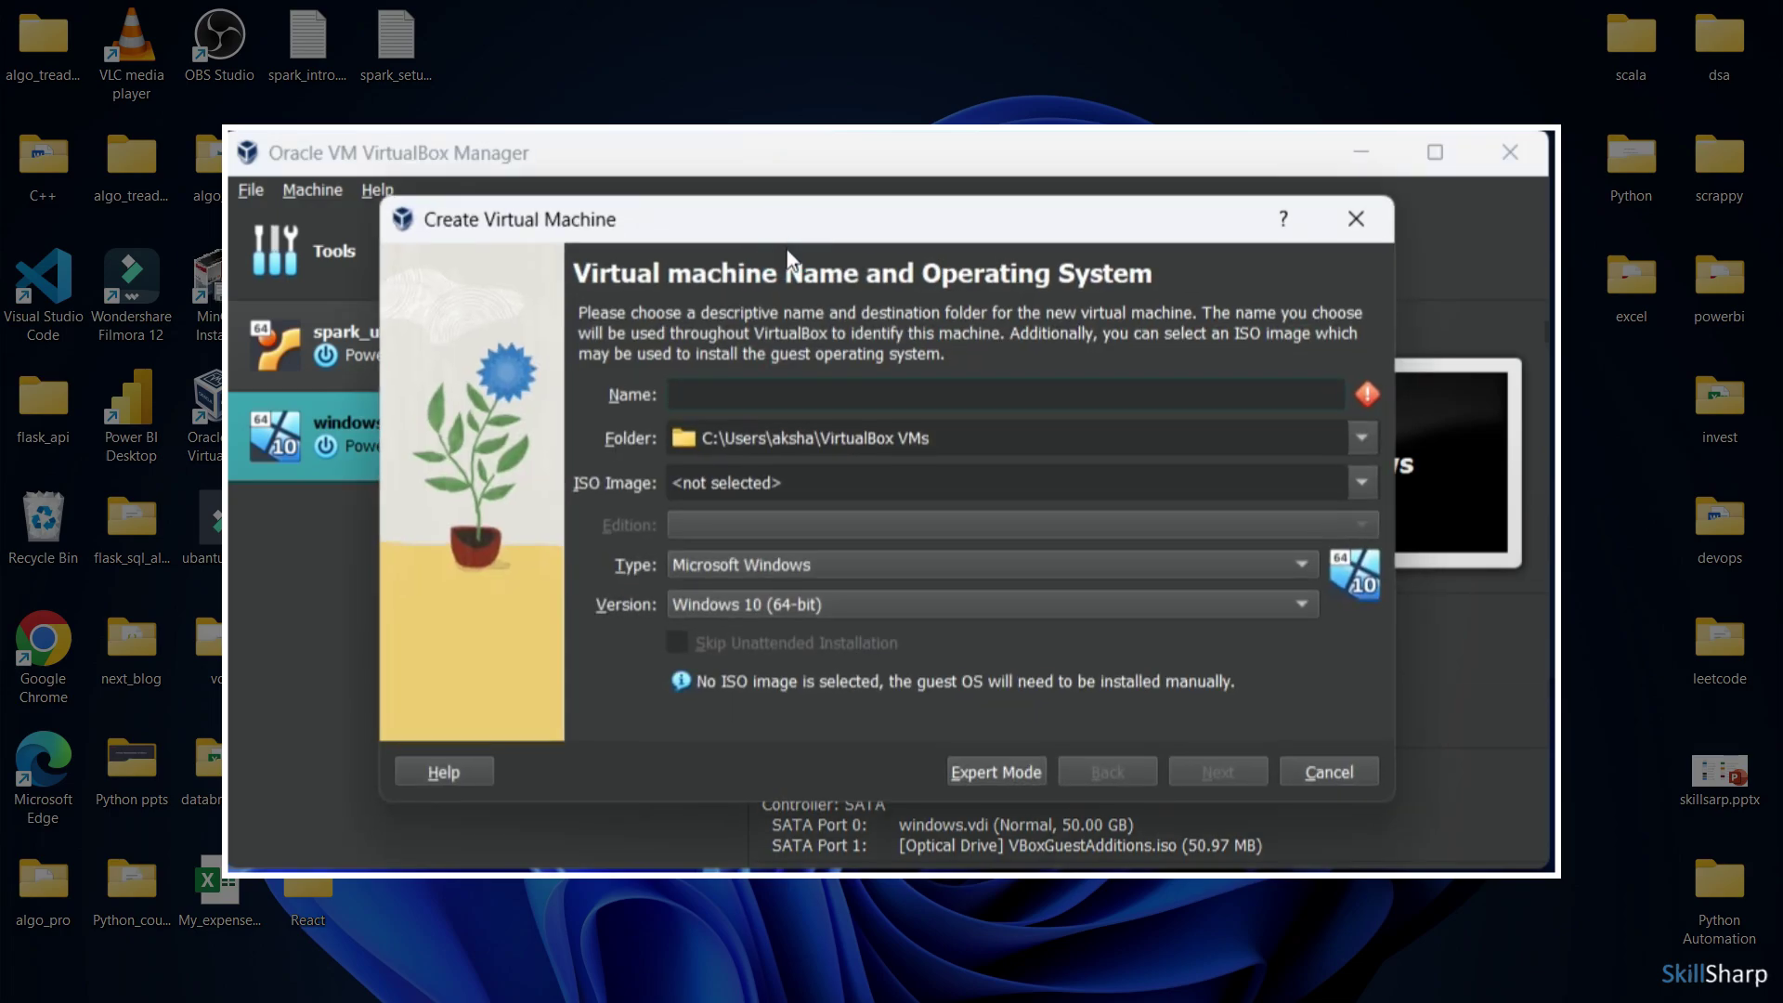
Enter 'windows_spark' as the machine name, keeping Microsoft Windows, Windows 10 (64-bit)
{"action": "left_click", "coordinate": [752, 401]}
{"action": "type", "text": "windows_s"}
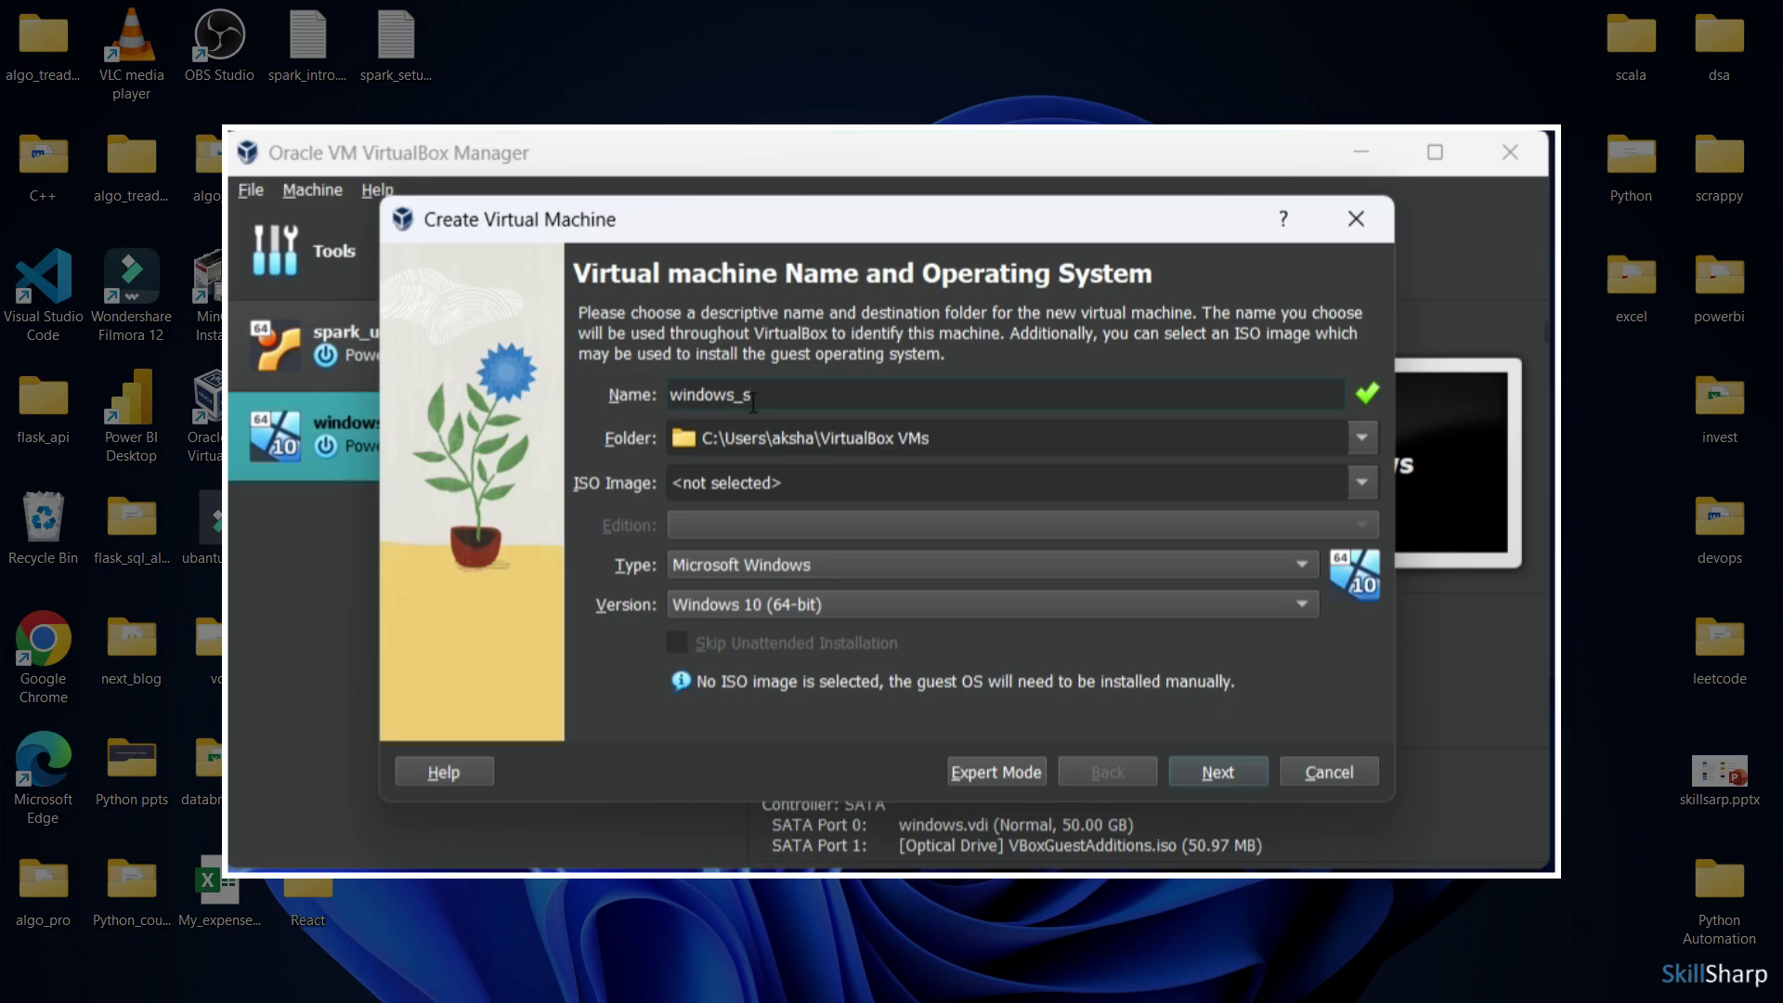
{"action": "type", "text": "park"}
Set the new machine's base memory to 4096 MB
{"action": "left_click", "coordinate": [1212, 772]}
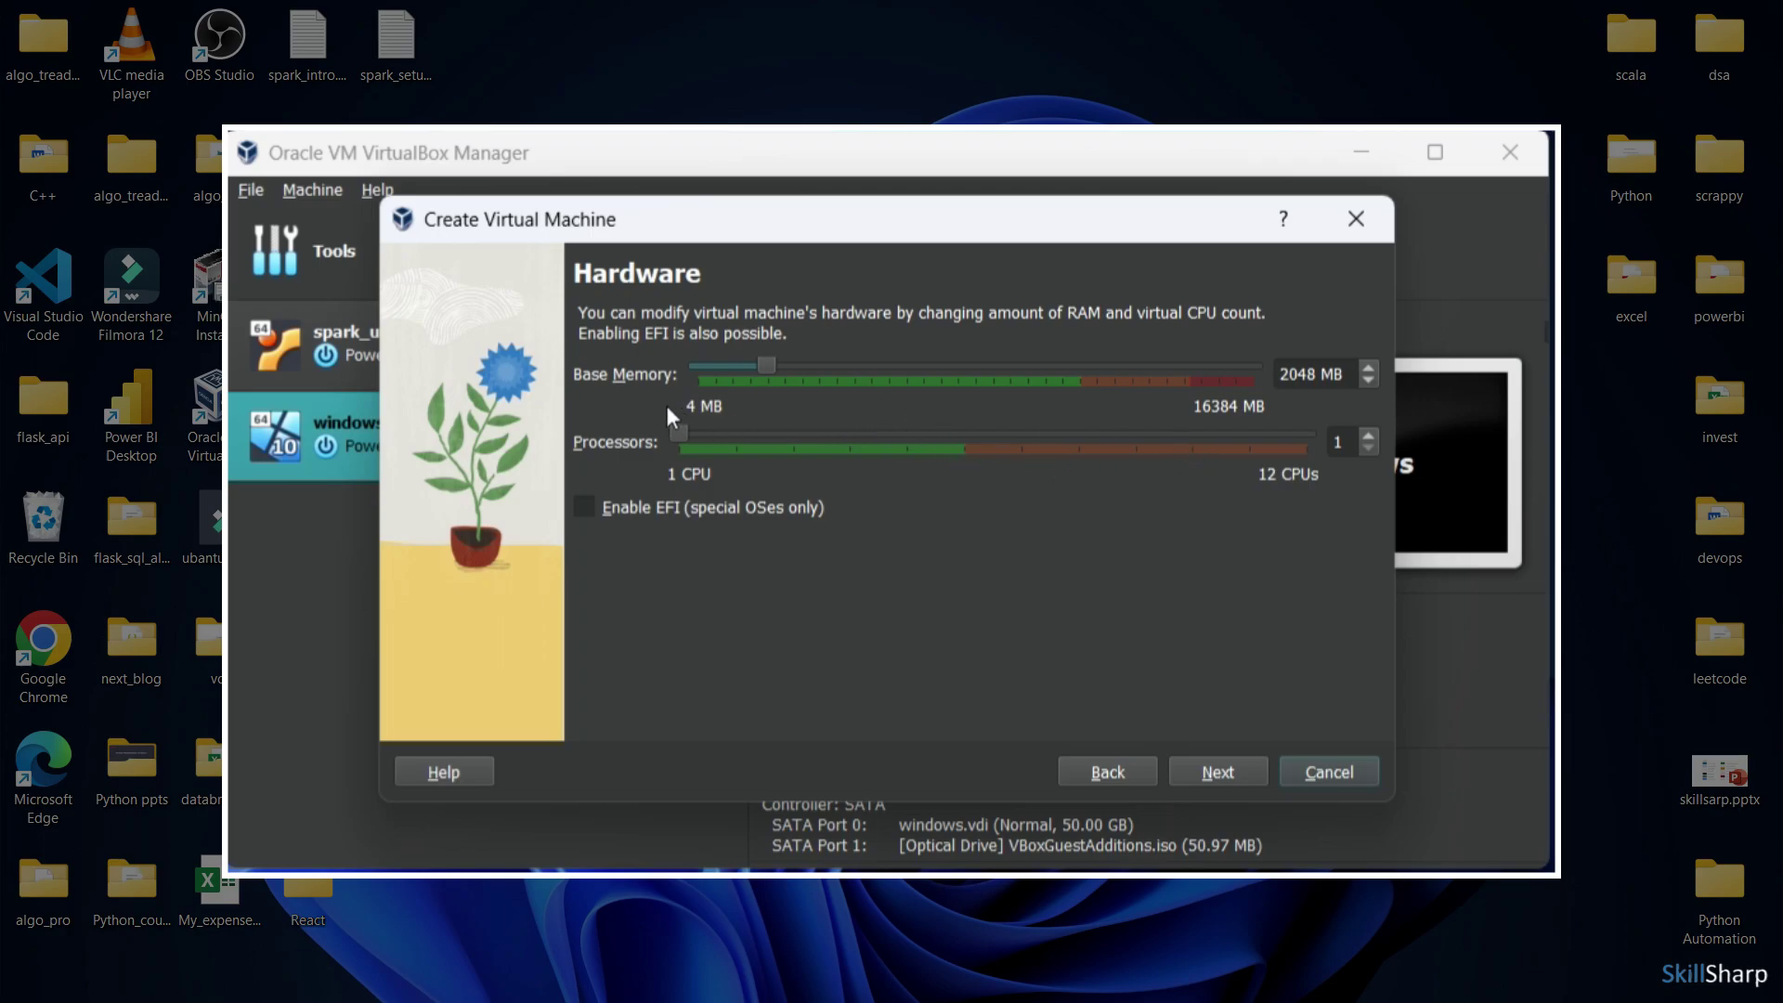
{"action": "left_click", "coordinate": [1288, 373]}
{"action": "double_click", "coordinate": [1292, 374]}
{"action": "type", "text": "4096"}
{"action": "left_click", "coordinate": [1272, 542]}
Set the processor count to 4
{"action": "left_click", "coordinate": [1341, 441]}
{"action": "key", "text": "BackSpace"}
{"action": "type", "text": "4"}
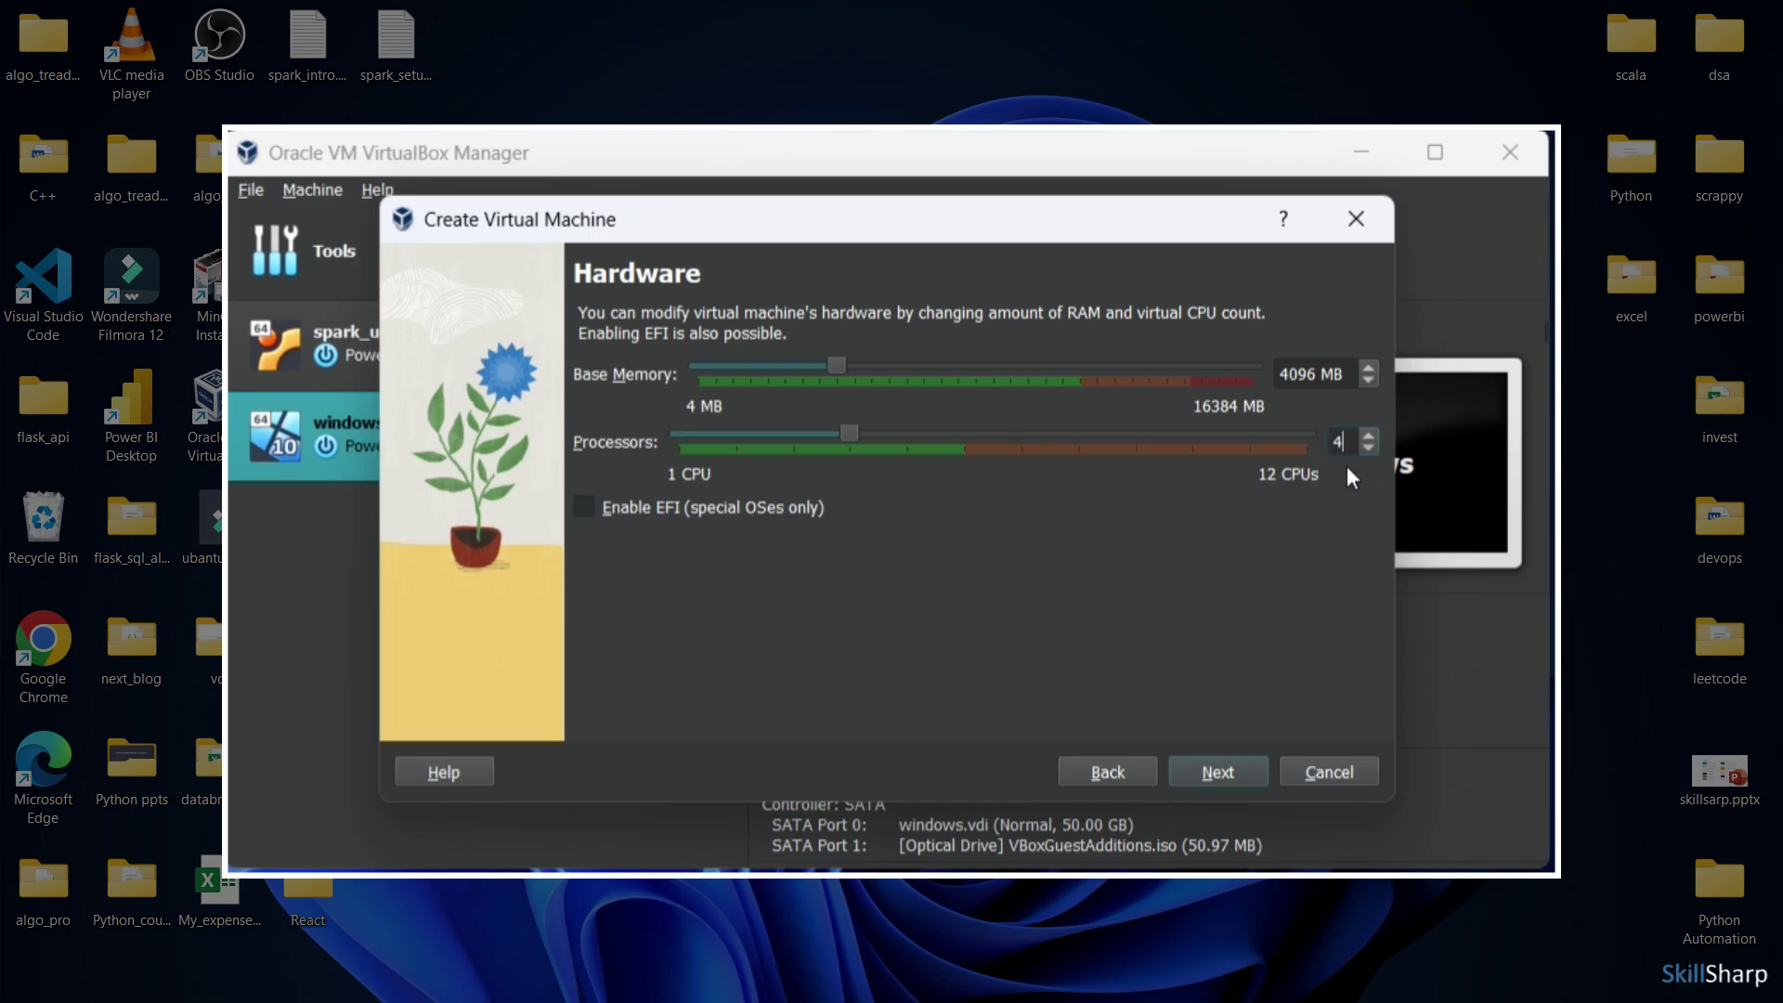
{"action": "left_click", "coordinate": [1188, 544]}
Change the virtual hard disk size from 50 GB to 60 GB and continue to the Summary page
{"action": "left_click", "coordinate": [1210, 776]}
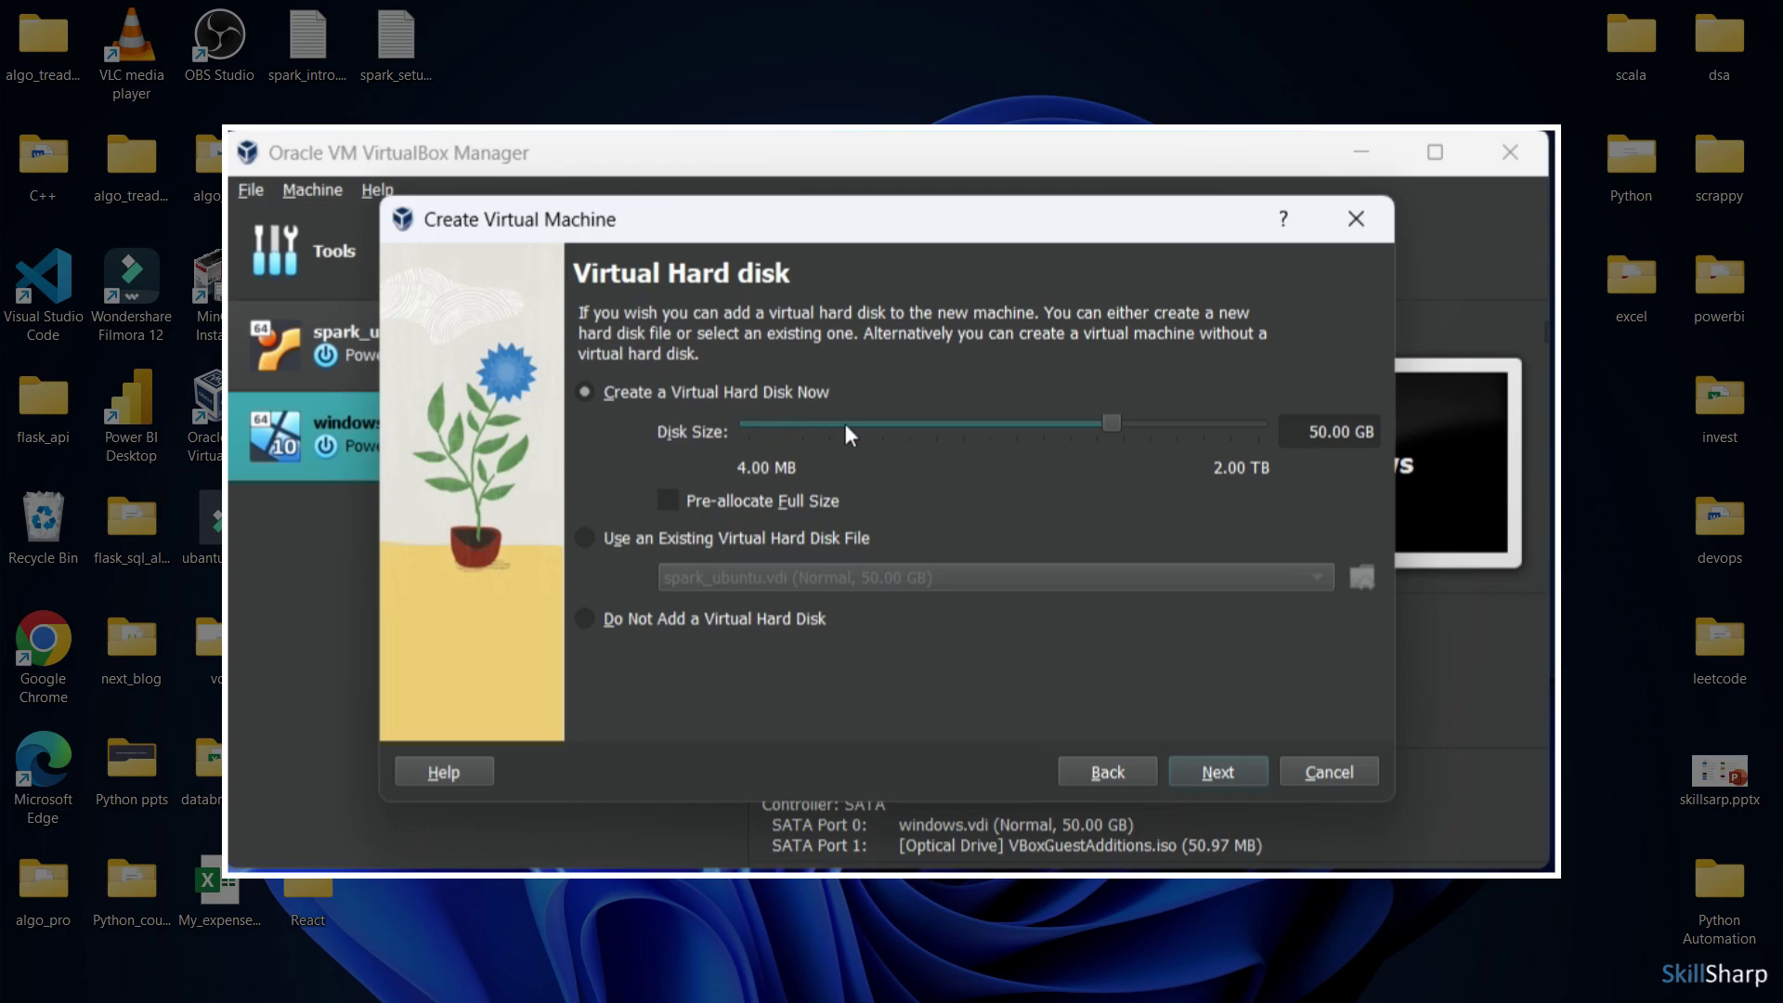
{"action": "left_click", "coordinate": [1309, 432]}
{"action": "key", "text": "Delete"}
{"action": "key", "text": "Delete"}
{"action": "type", "text": "60"}
{"action": "left_click", "coordinate": [1190, 540]}
{"action": "left_click", "coordinate": [1217, 771]}
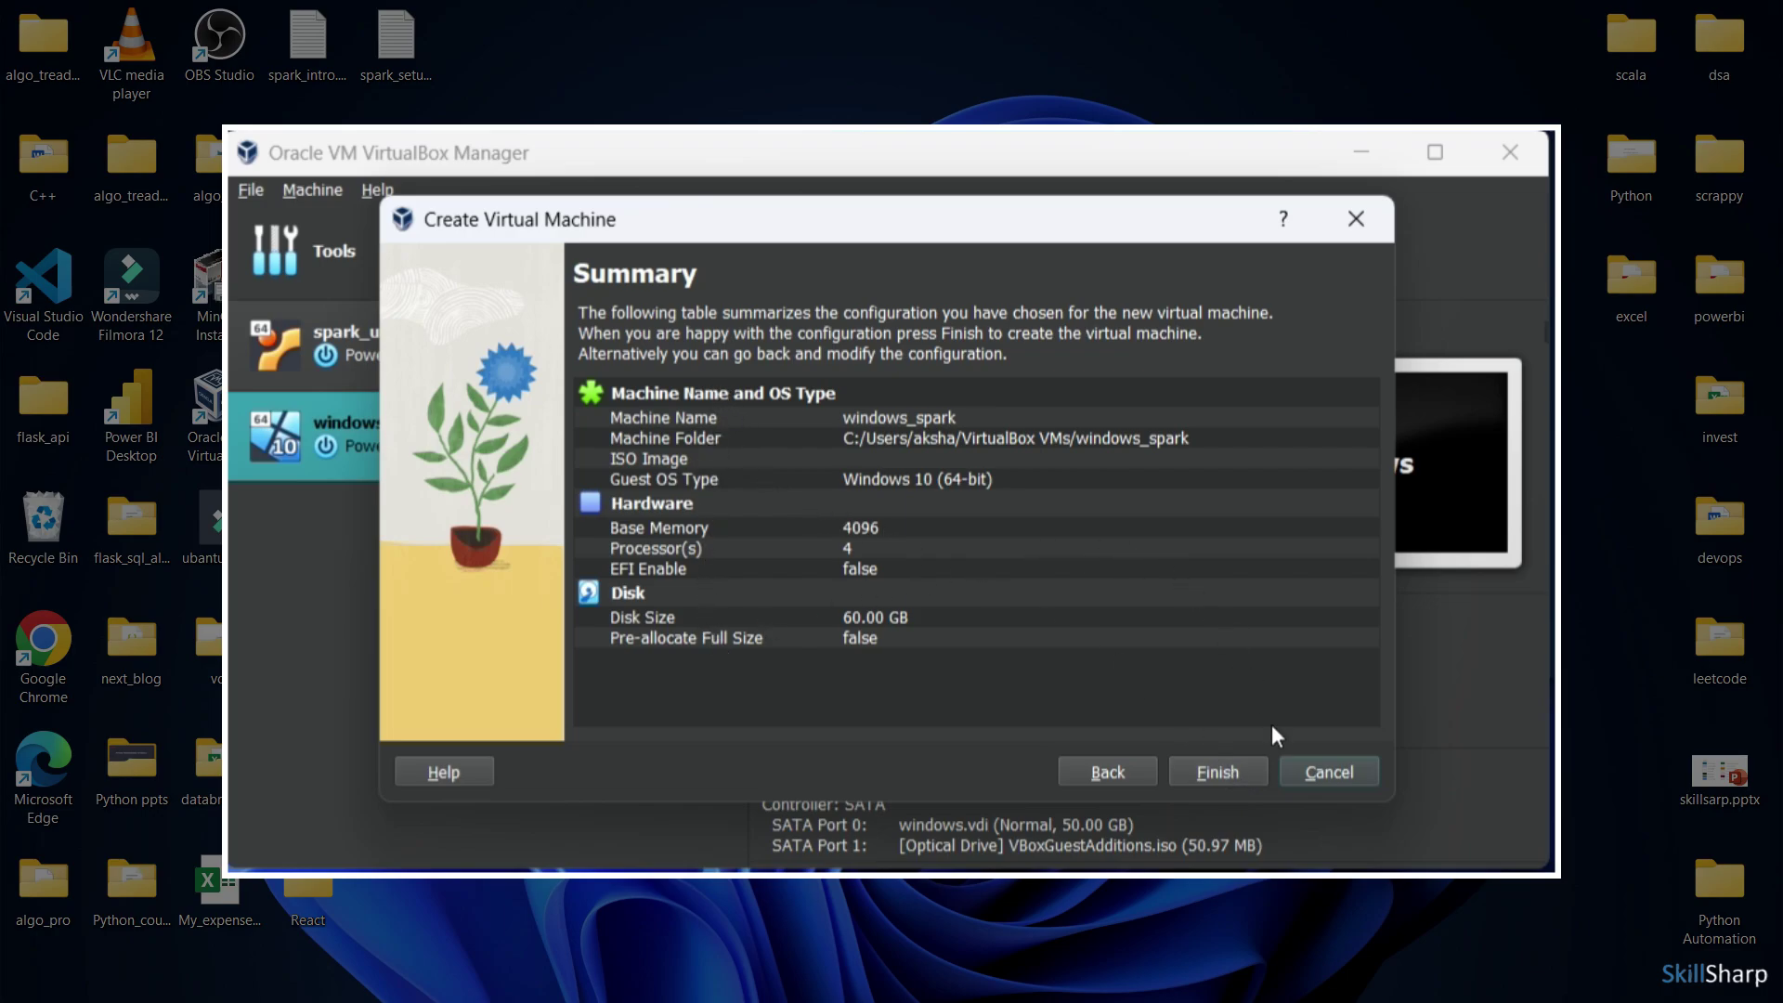
Create the windows_spark machine and open its Settings
{"action": "left_click", "coordinate": [1231, 781]}
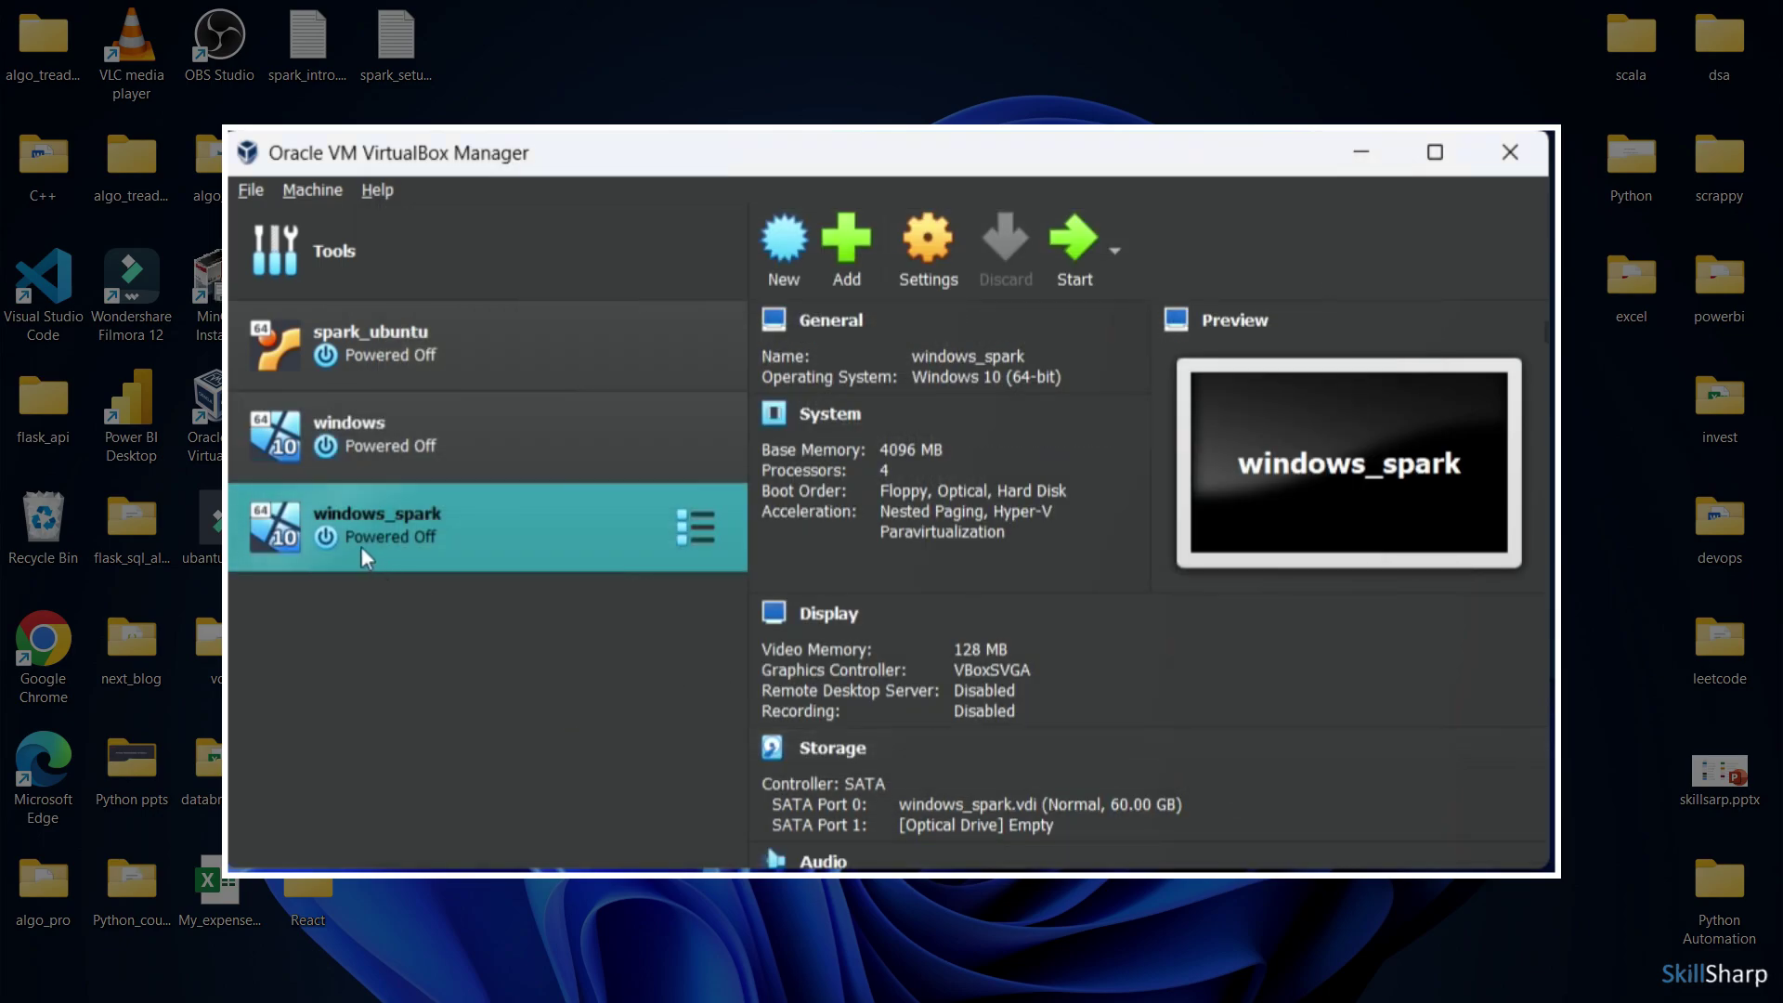
{"action": "right_click", "coordinate": [689, 540]}
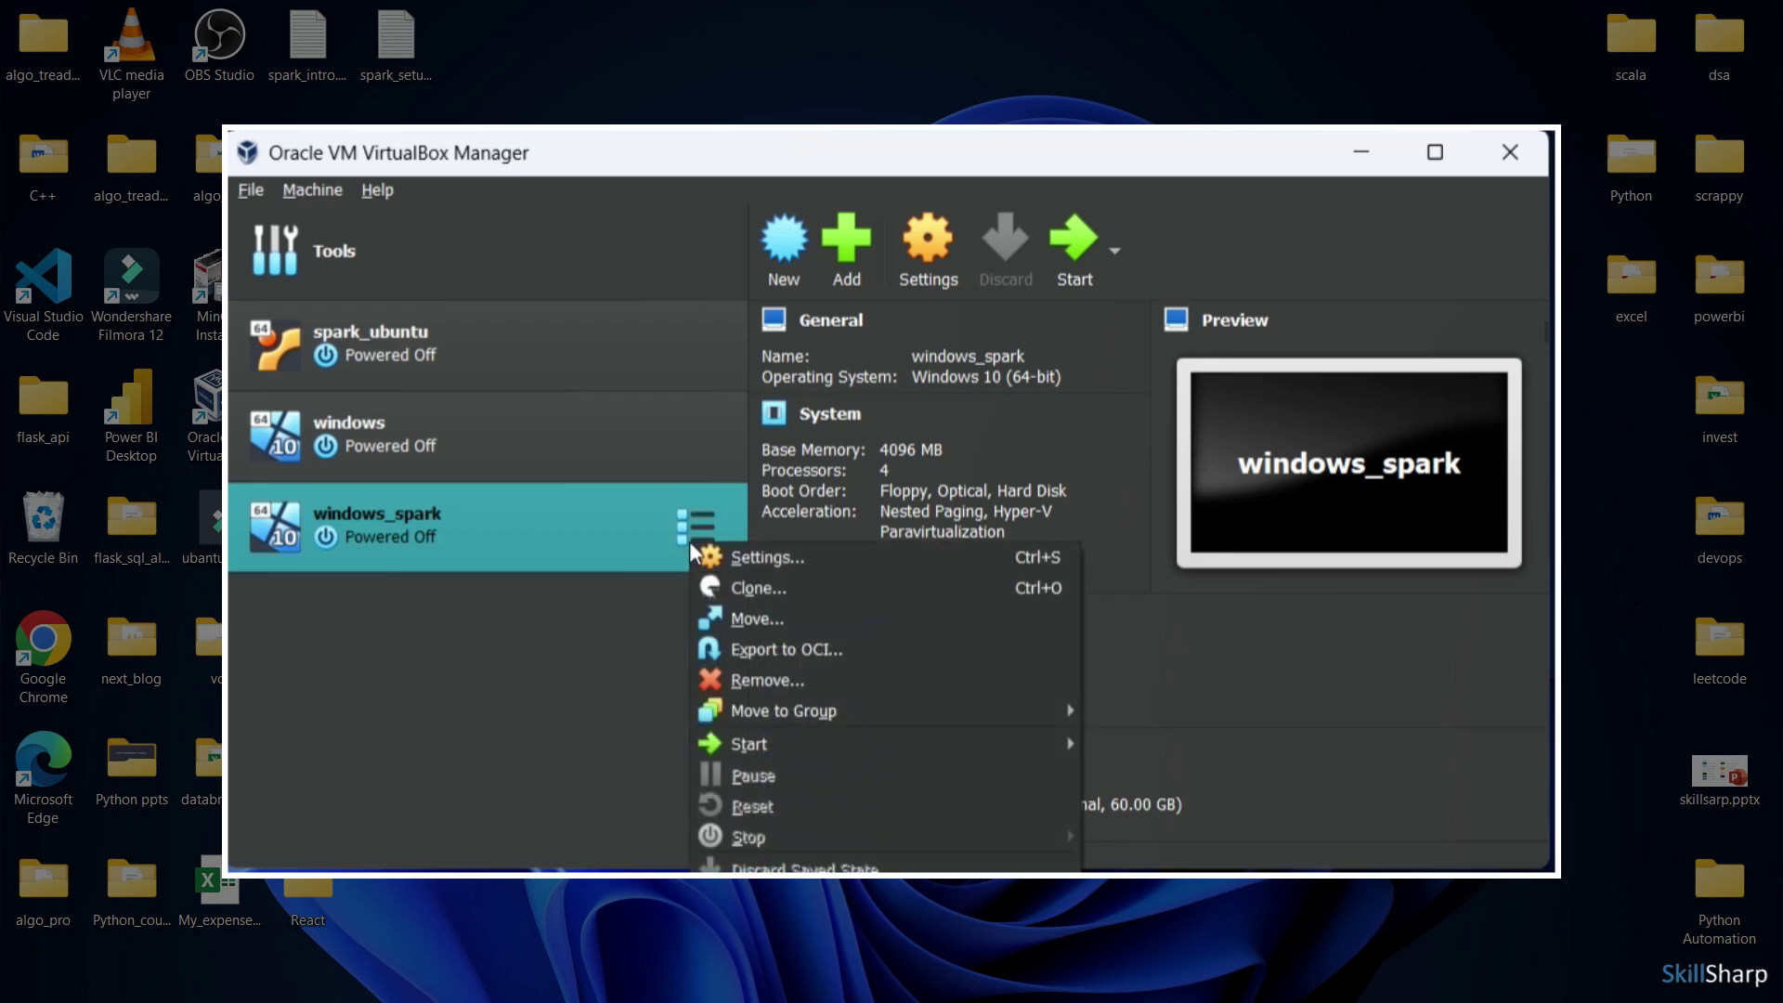
{"action": "left_click", "coordinate": [778, 564]}
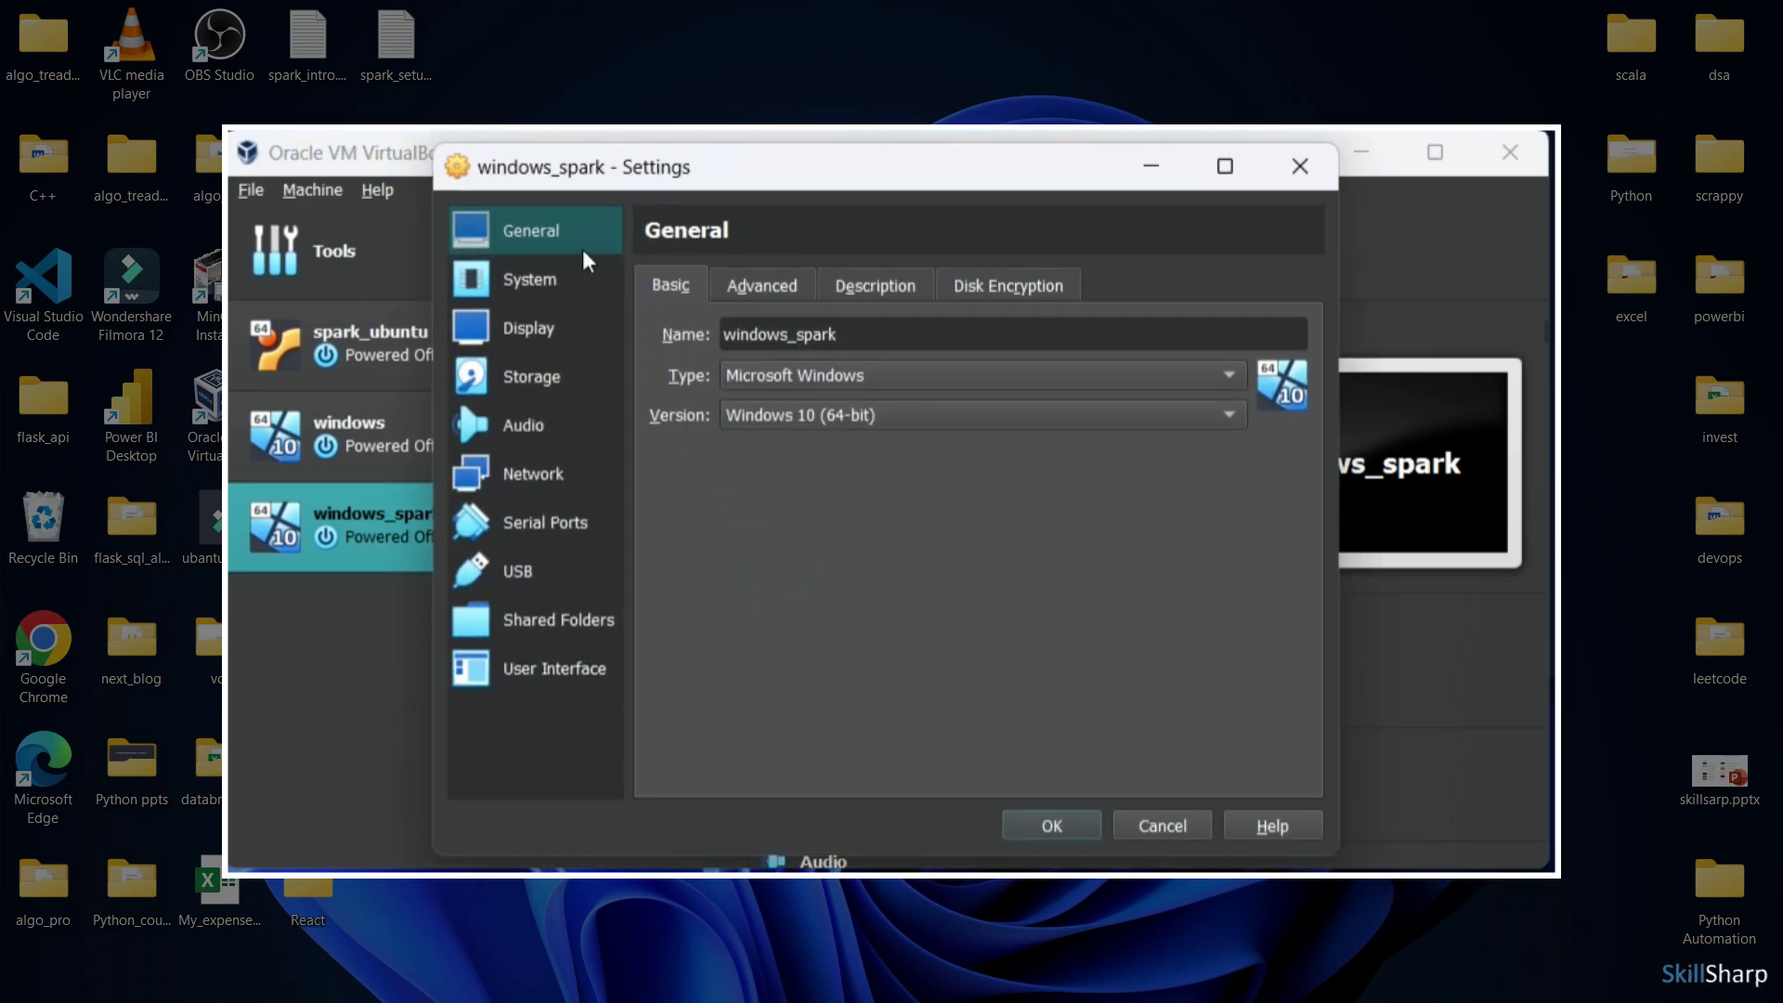
Set Shared Clipboard and Drag'n'Drop to Bidirectional under General > Advanced, then show System settings
{"action": "left_click", "coordinate": [748, 287]}
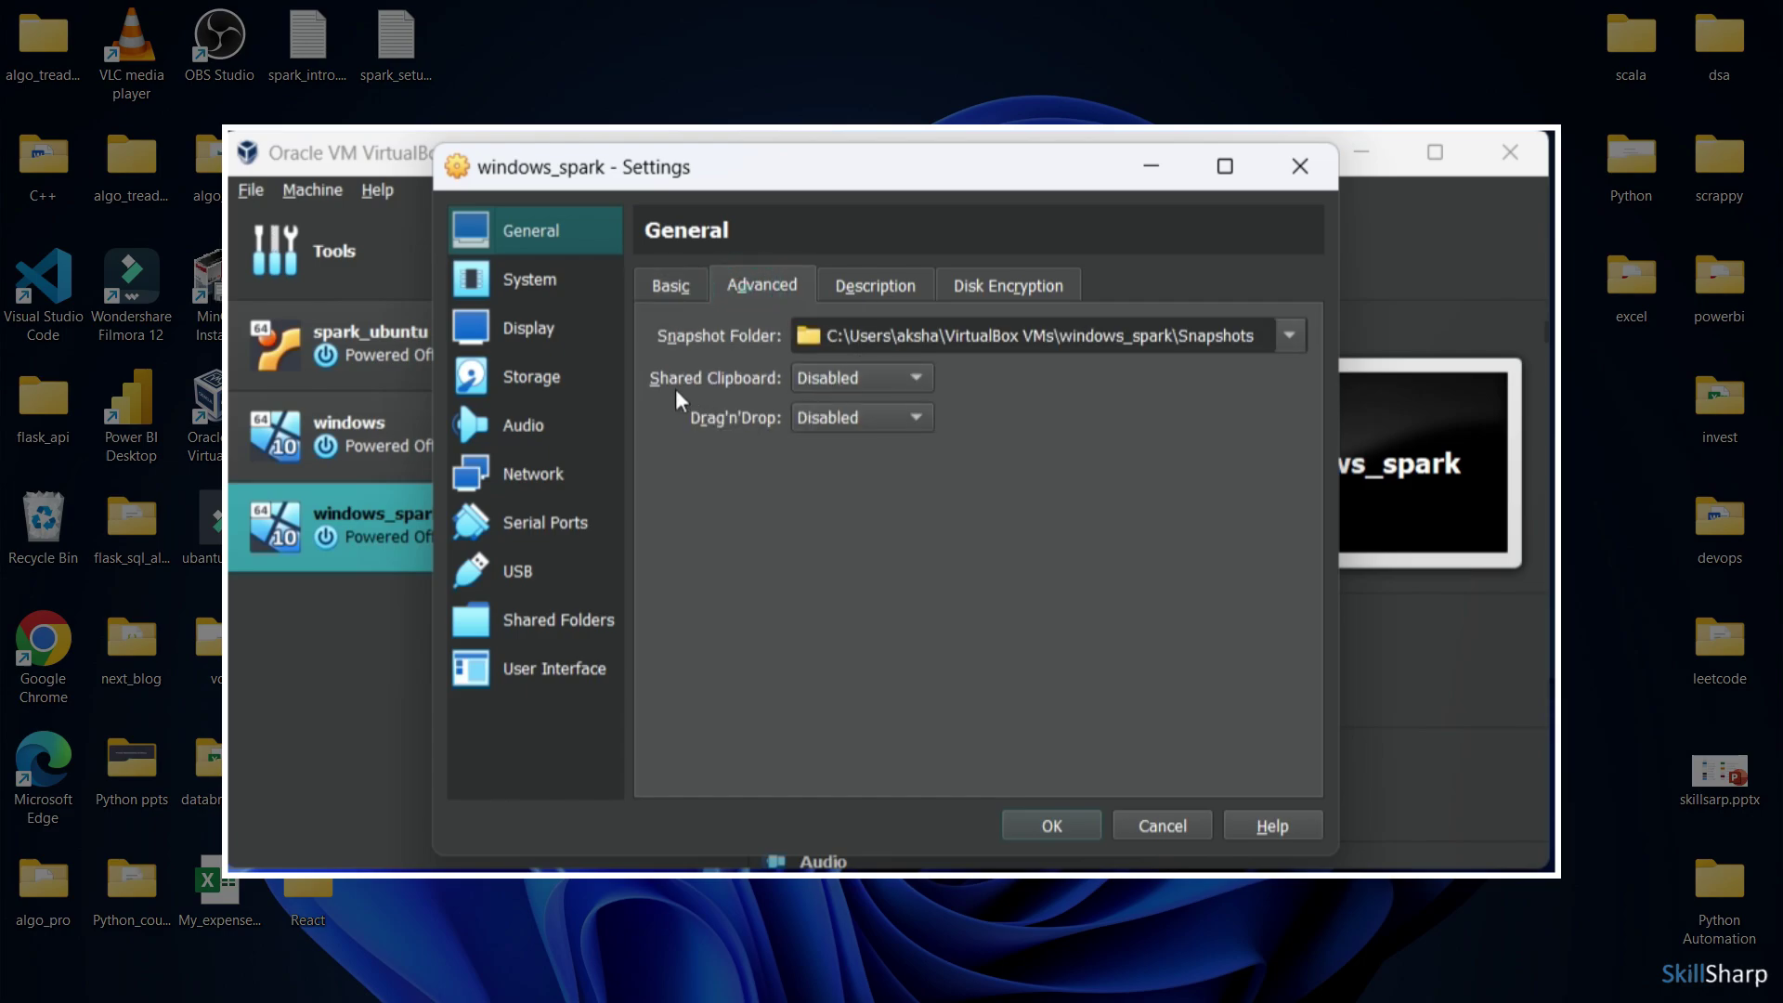
{"action": "left_click", "coordinate": [871, 378]}
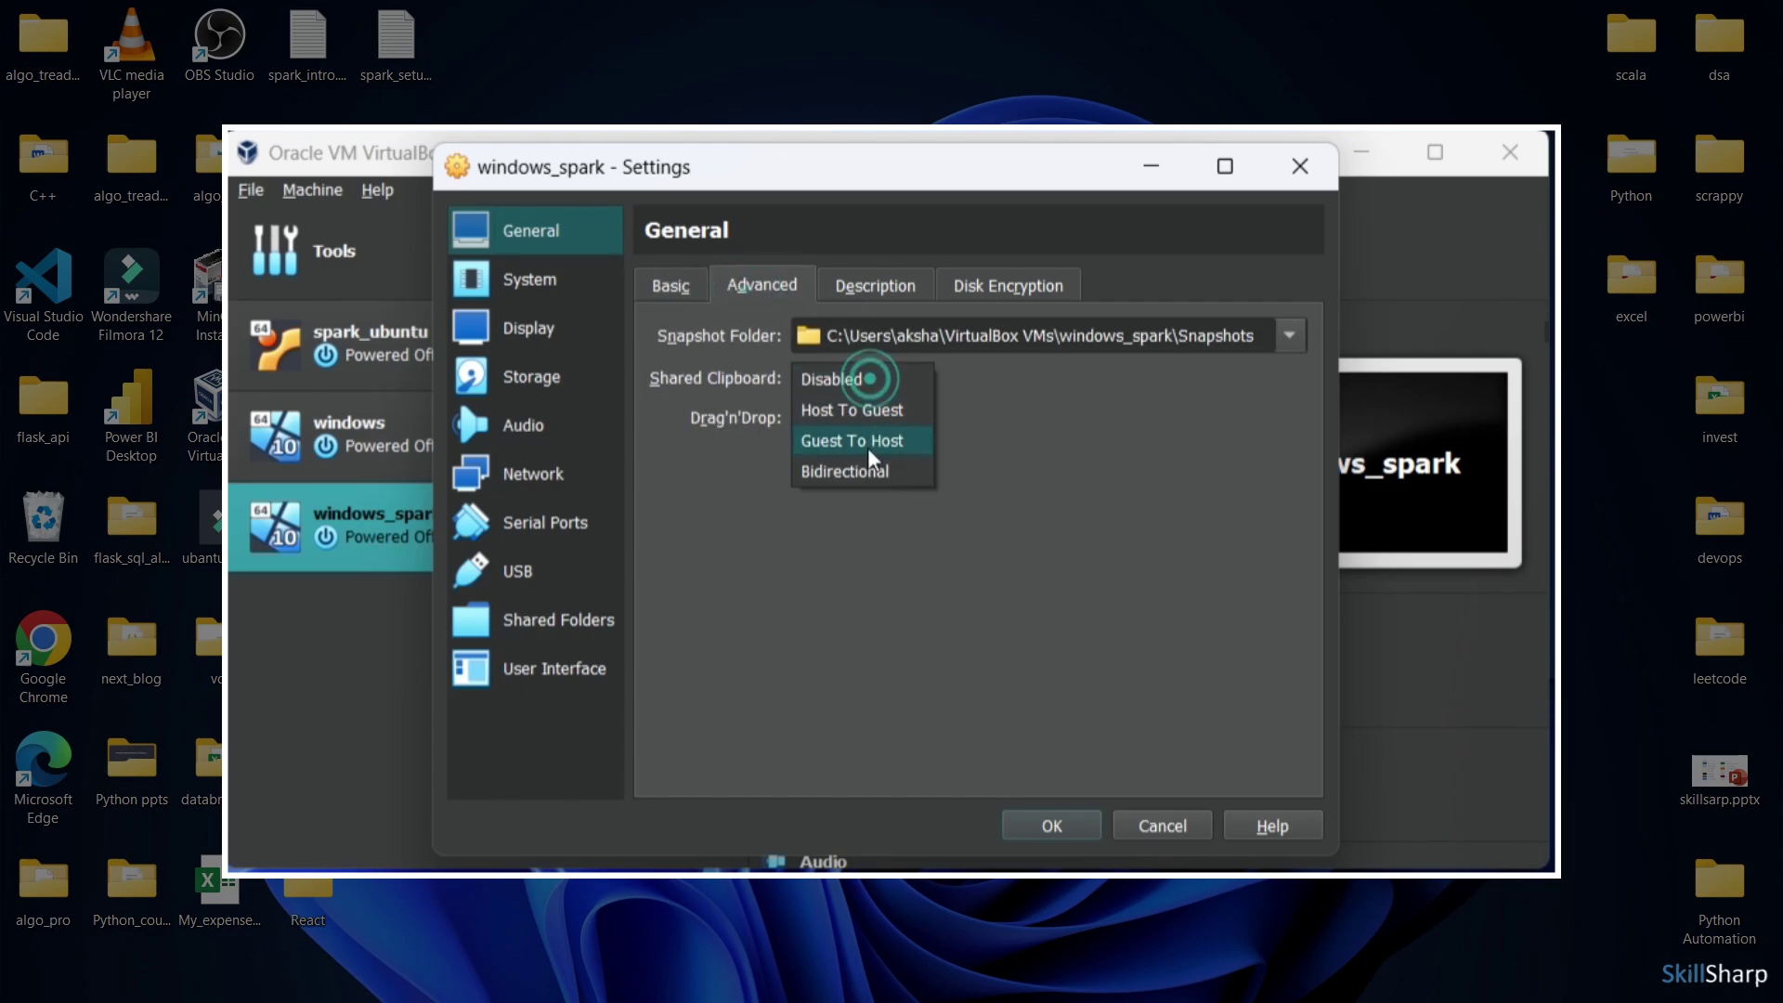
{"action": "left_click", "coordinate": [873, 472]}
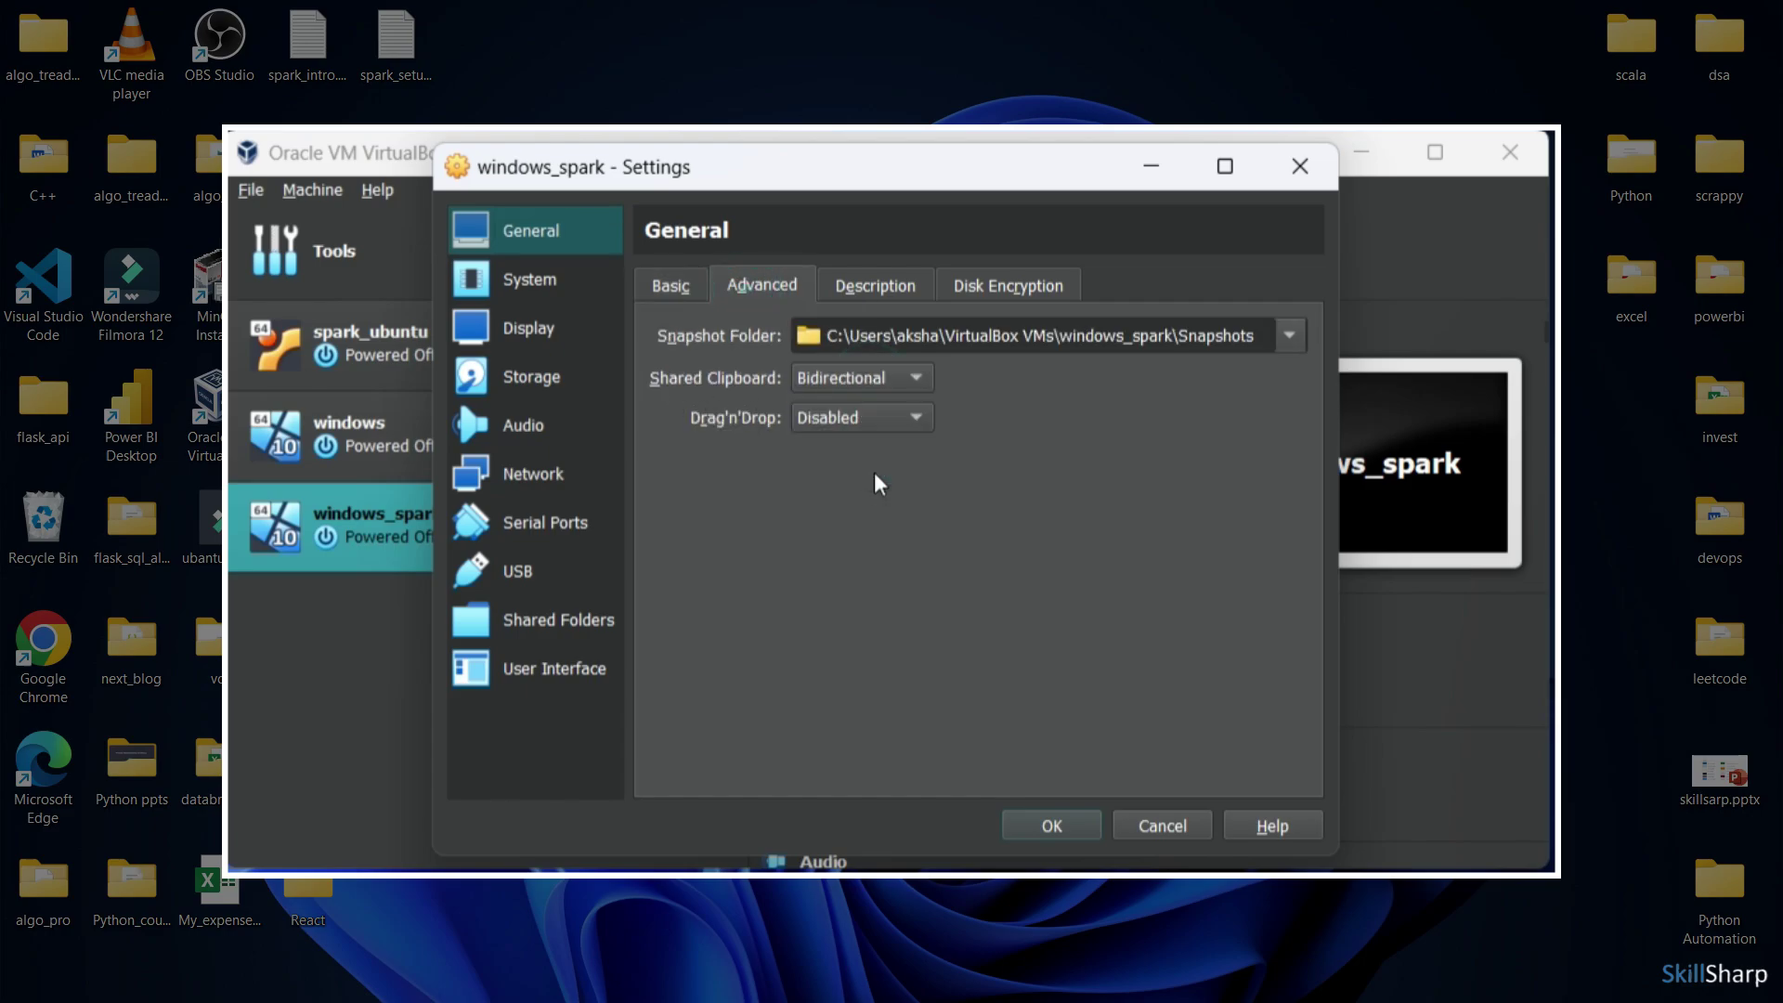
{"action": "left_click", "coordinate": [897, 416]}
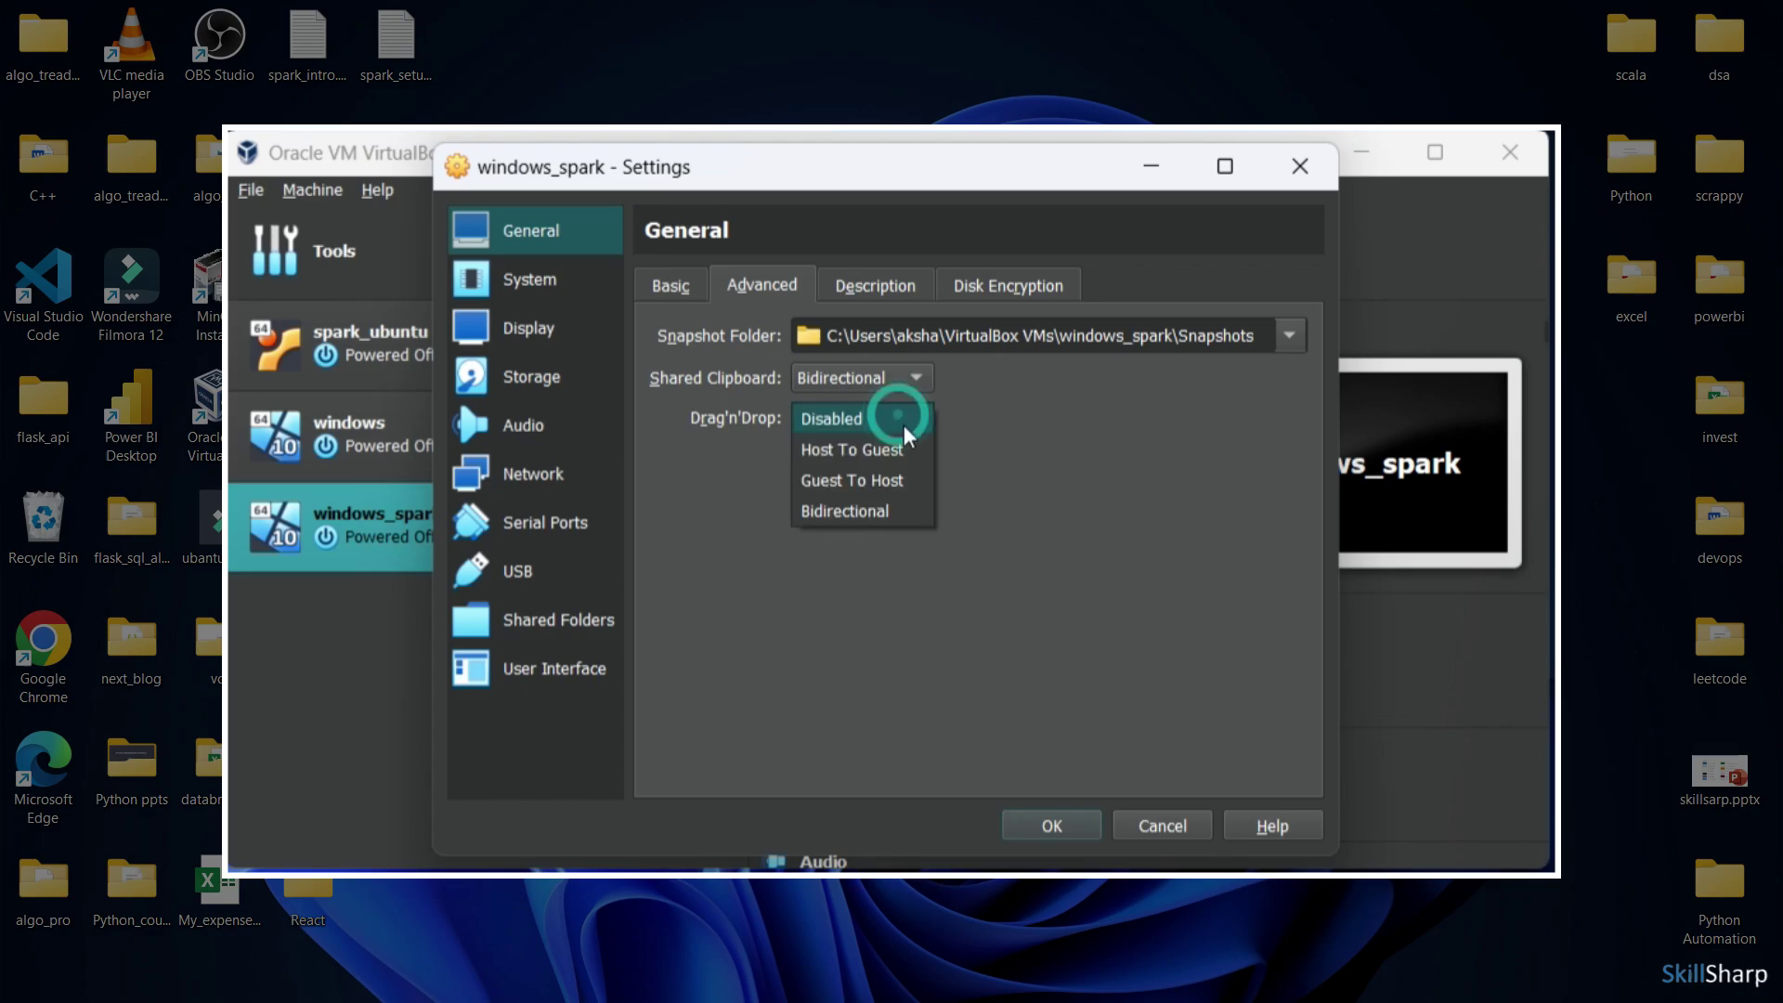
{"action": "left_click", "coordinate": [895, 514]}
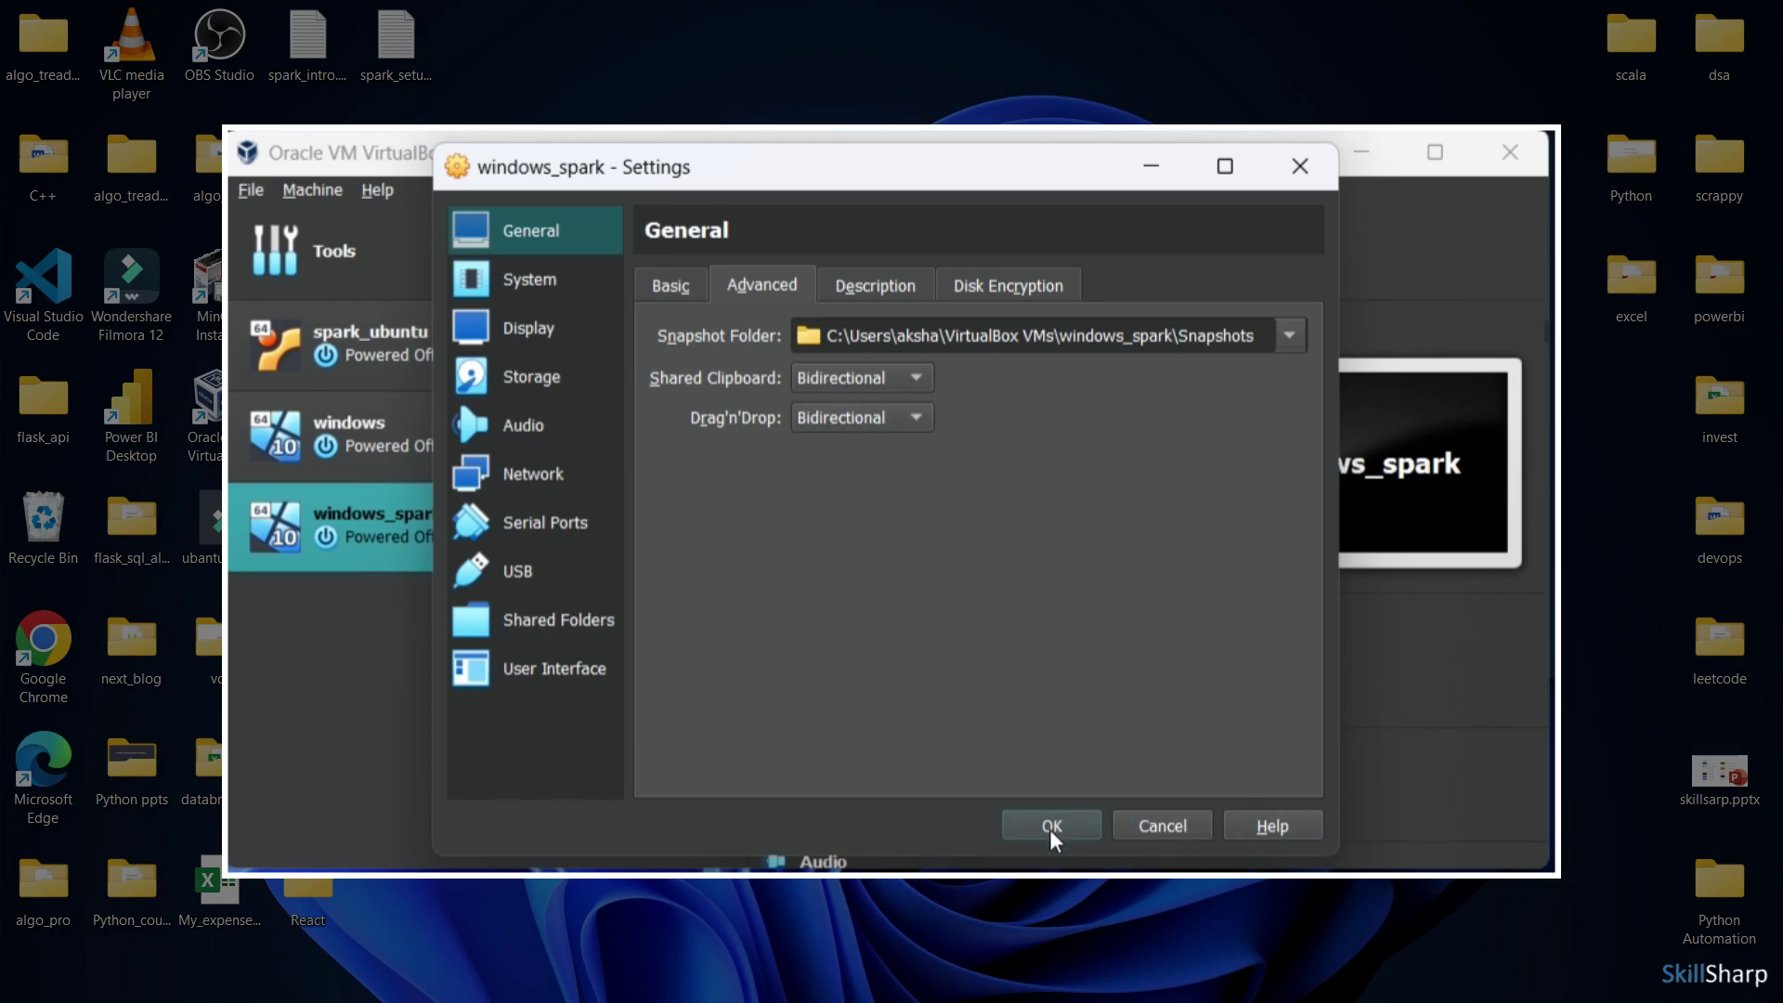
{"action": "left_click", "coordinate": [534, 281]}
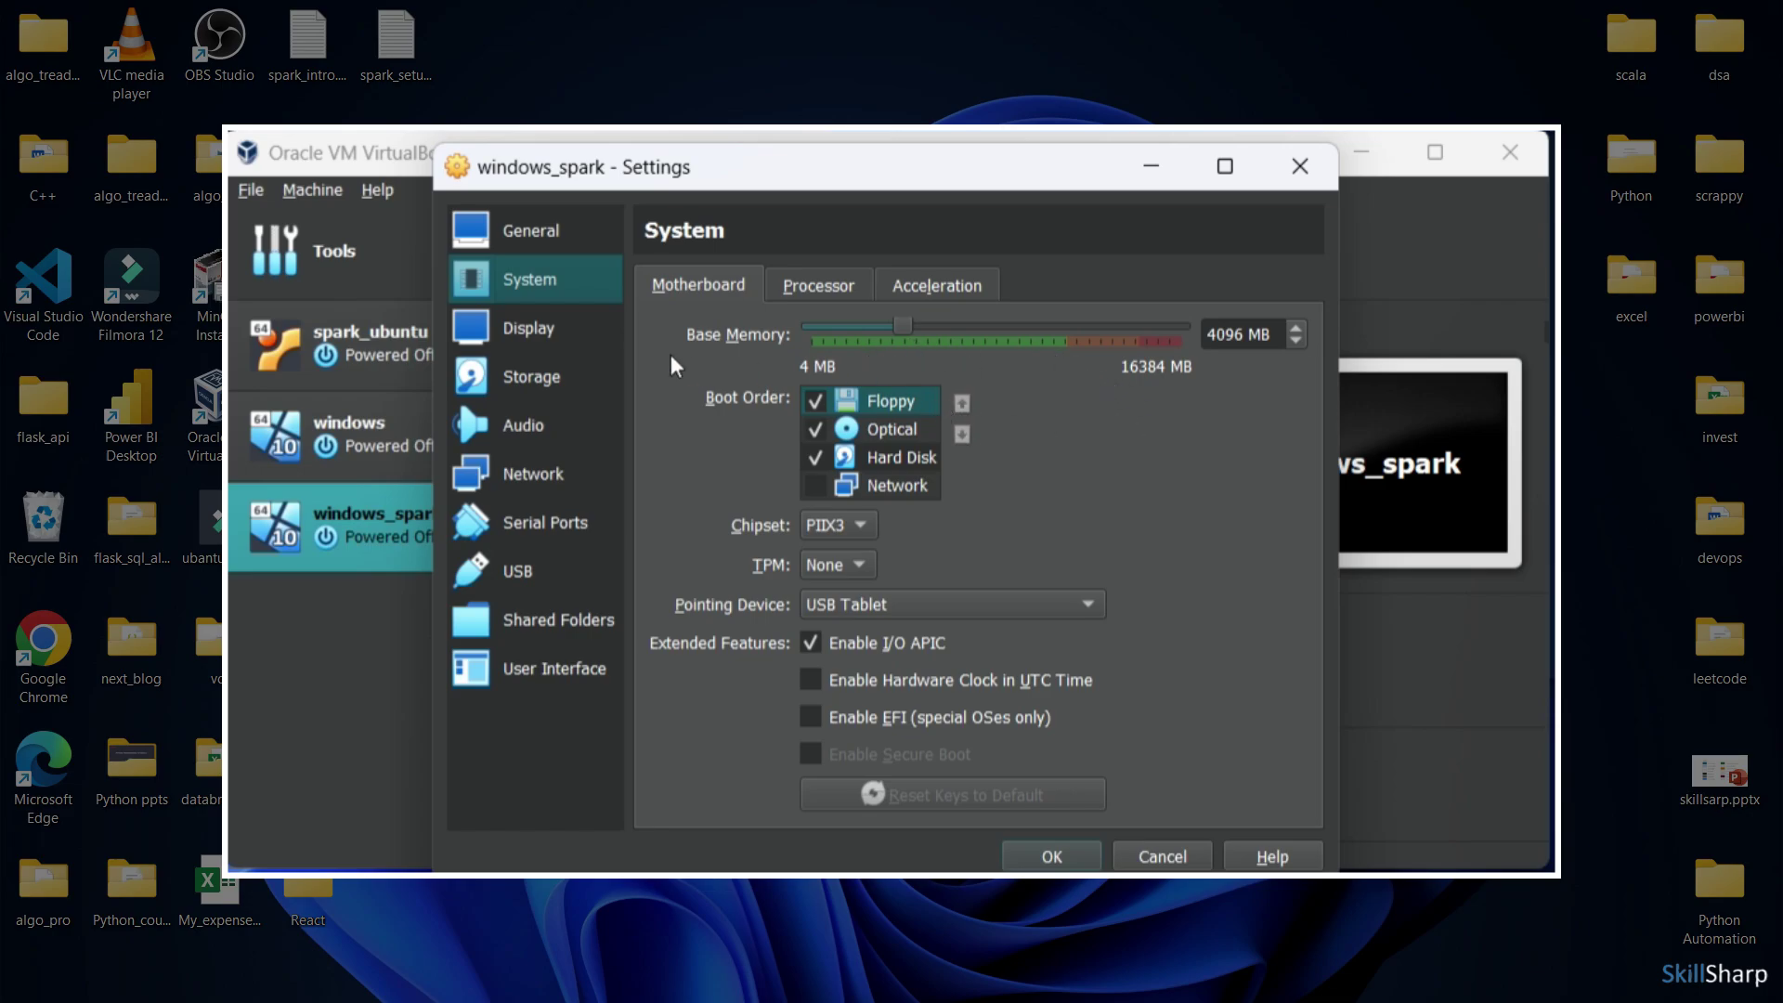
Check the Processor tab, keep network Adapter 1 attached to NAT, and save the settings
{"action": "left_click", "coordinate": [818, 284]}
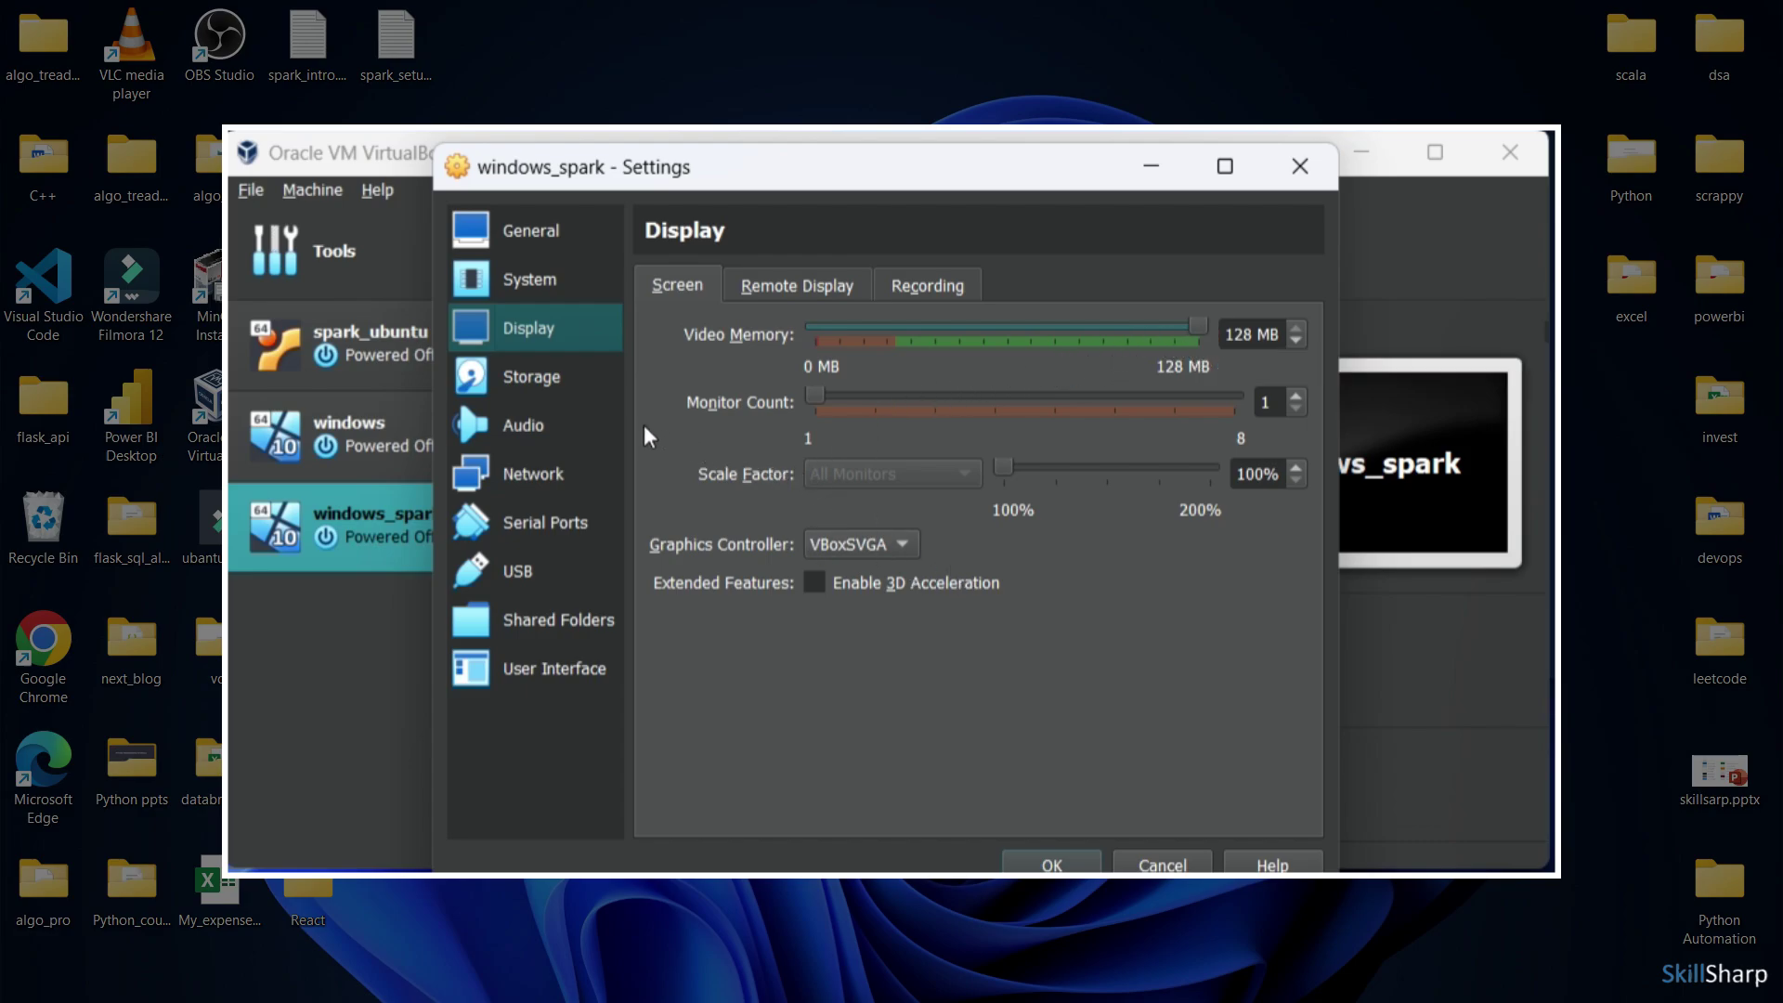
{"action": "left_click", "coordinate": [573, 481]}
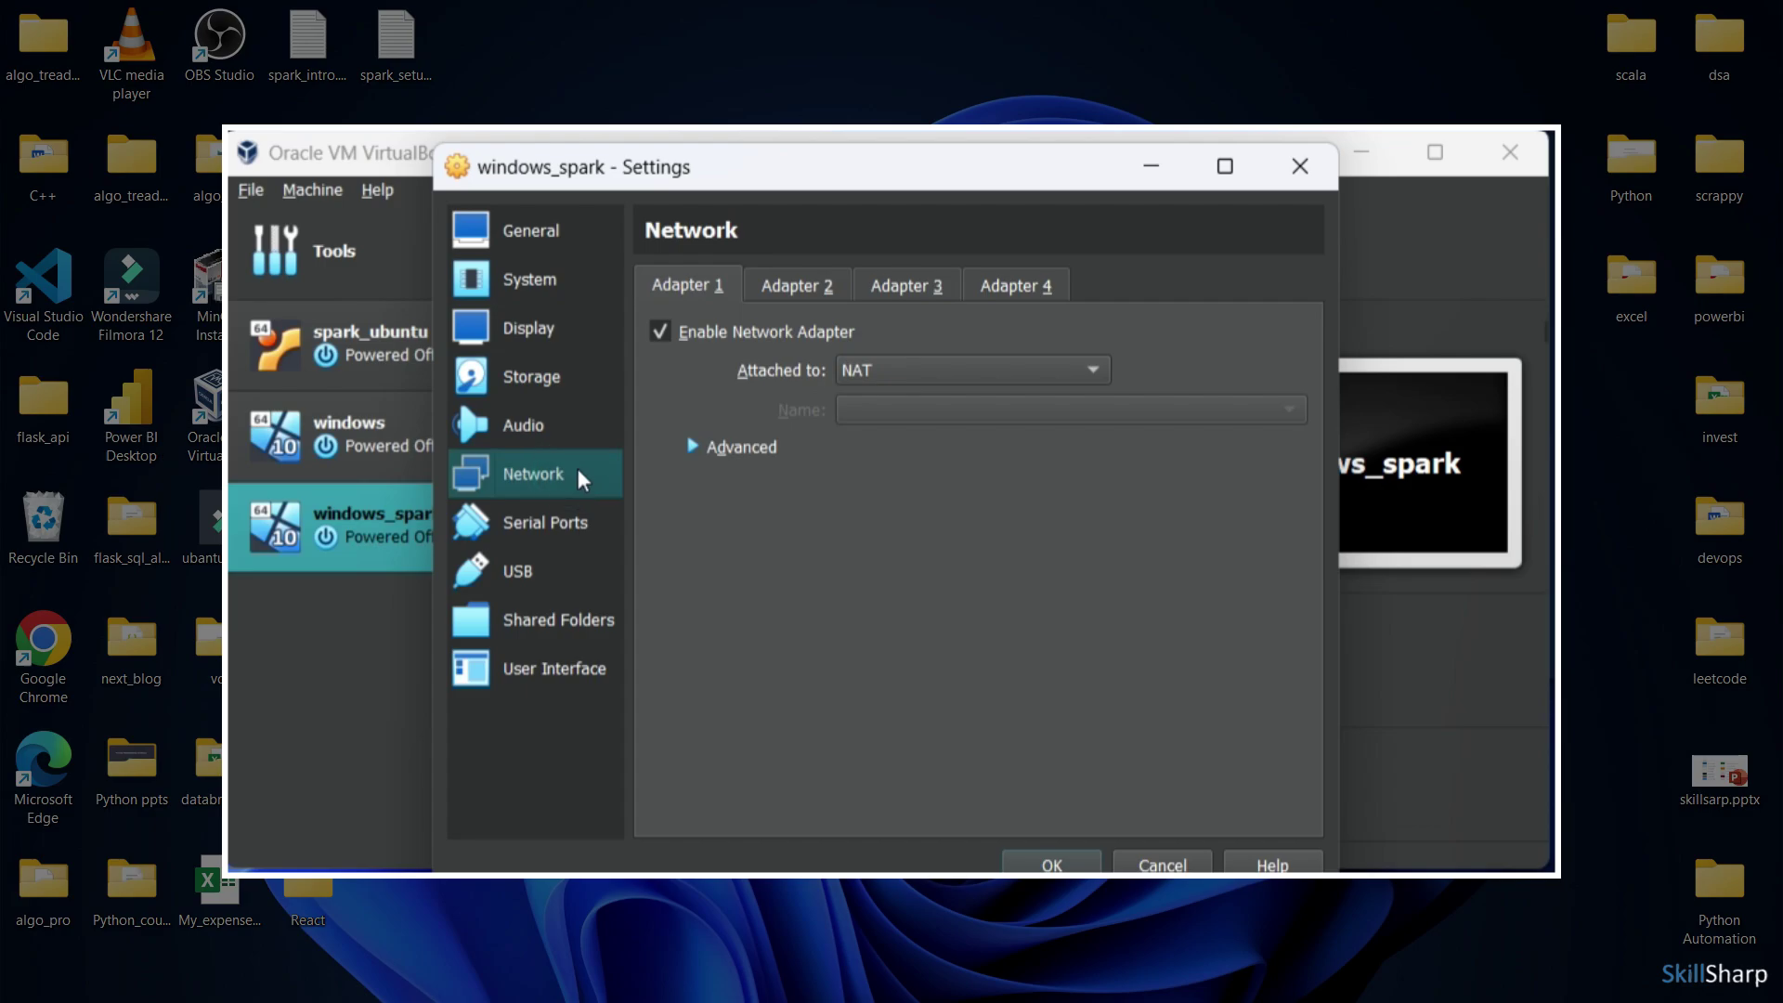
{"action": "left_click", "coordinate": [931, 381]}
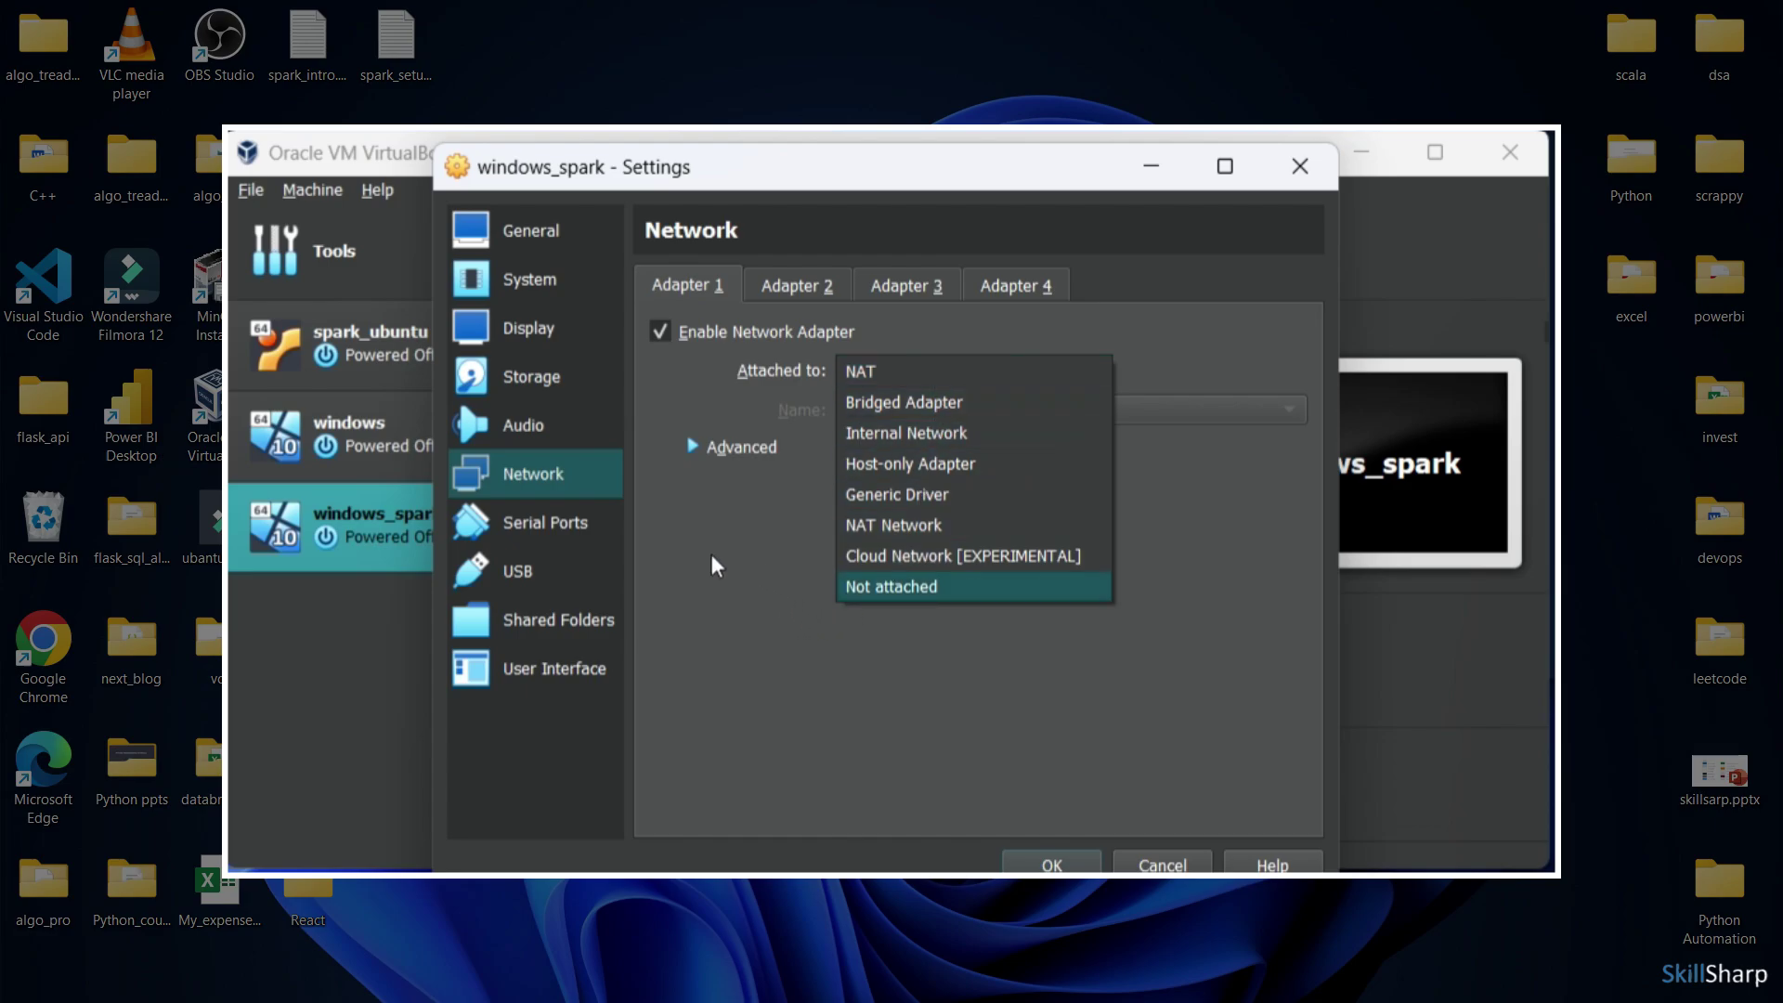
{"action": "left_click", "coordinate": [731, 583]}
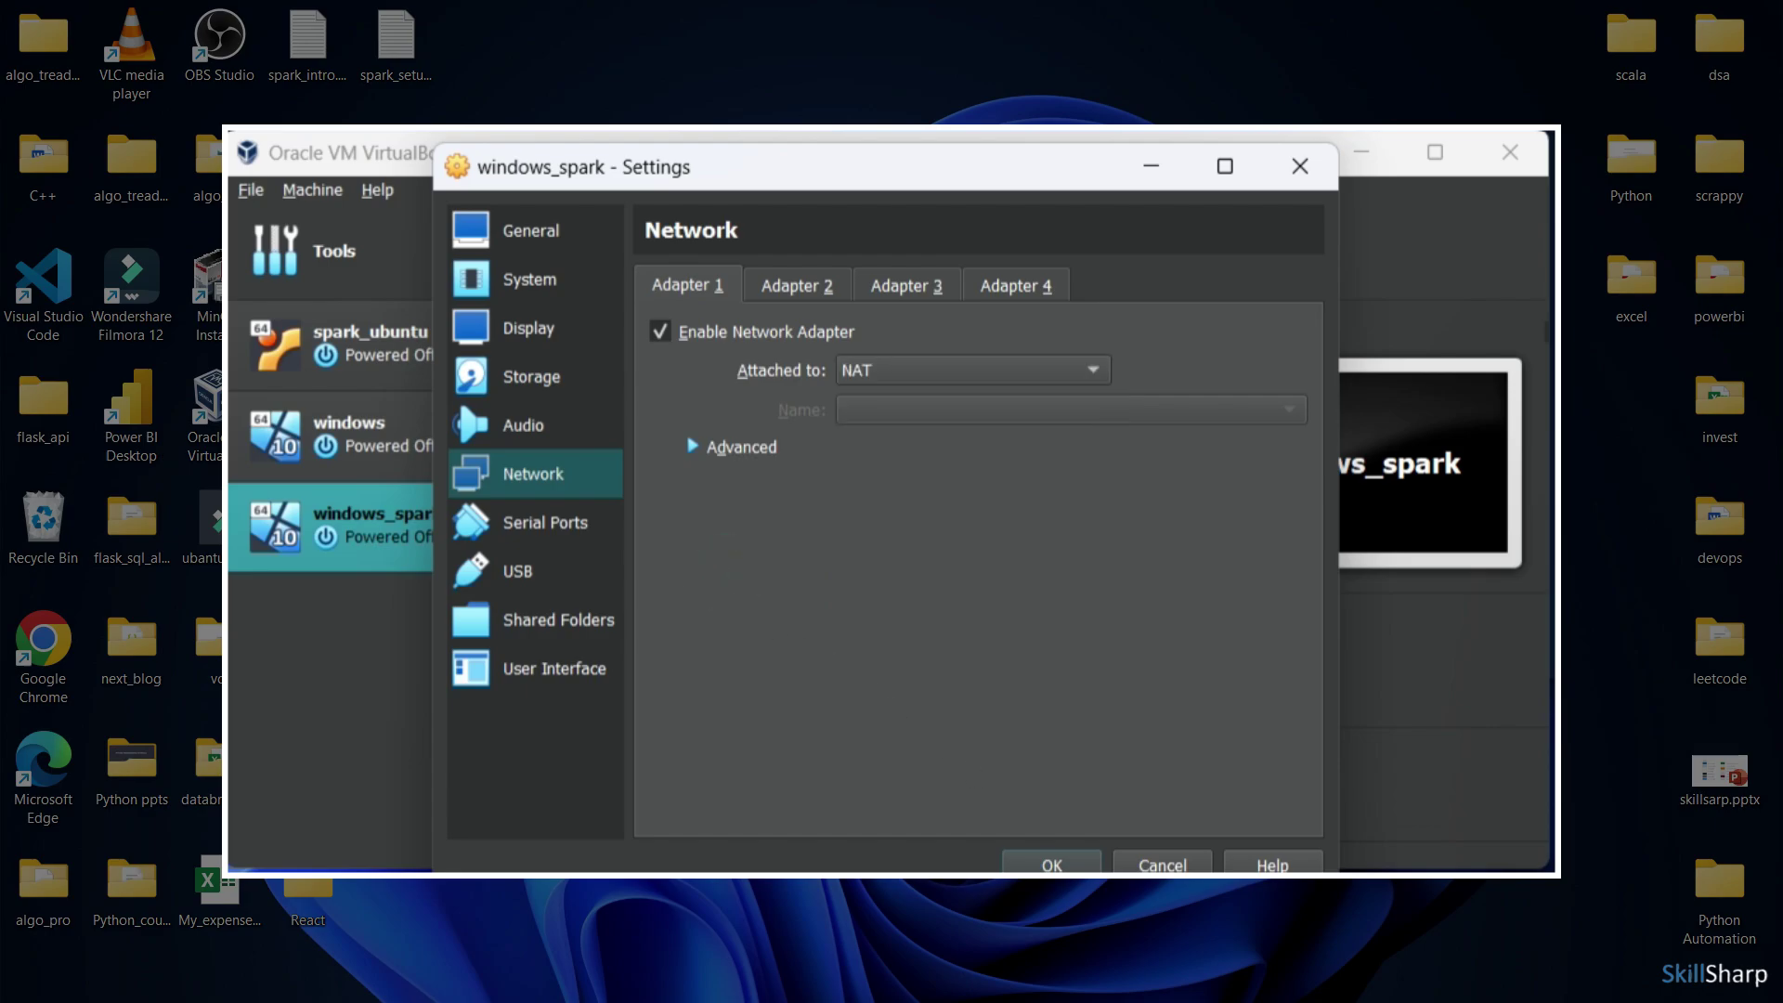
{"action": "left_click", "coordinate": [1052, 865]}
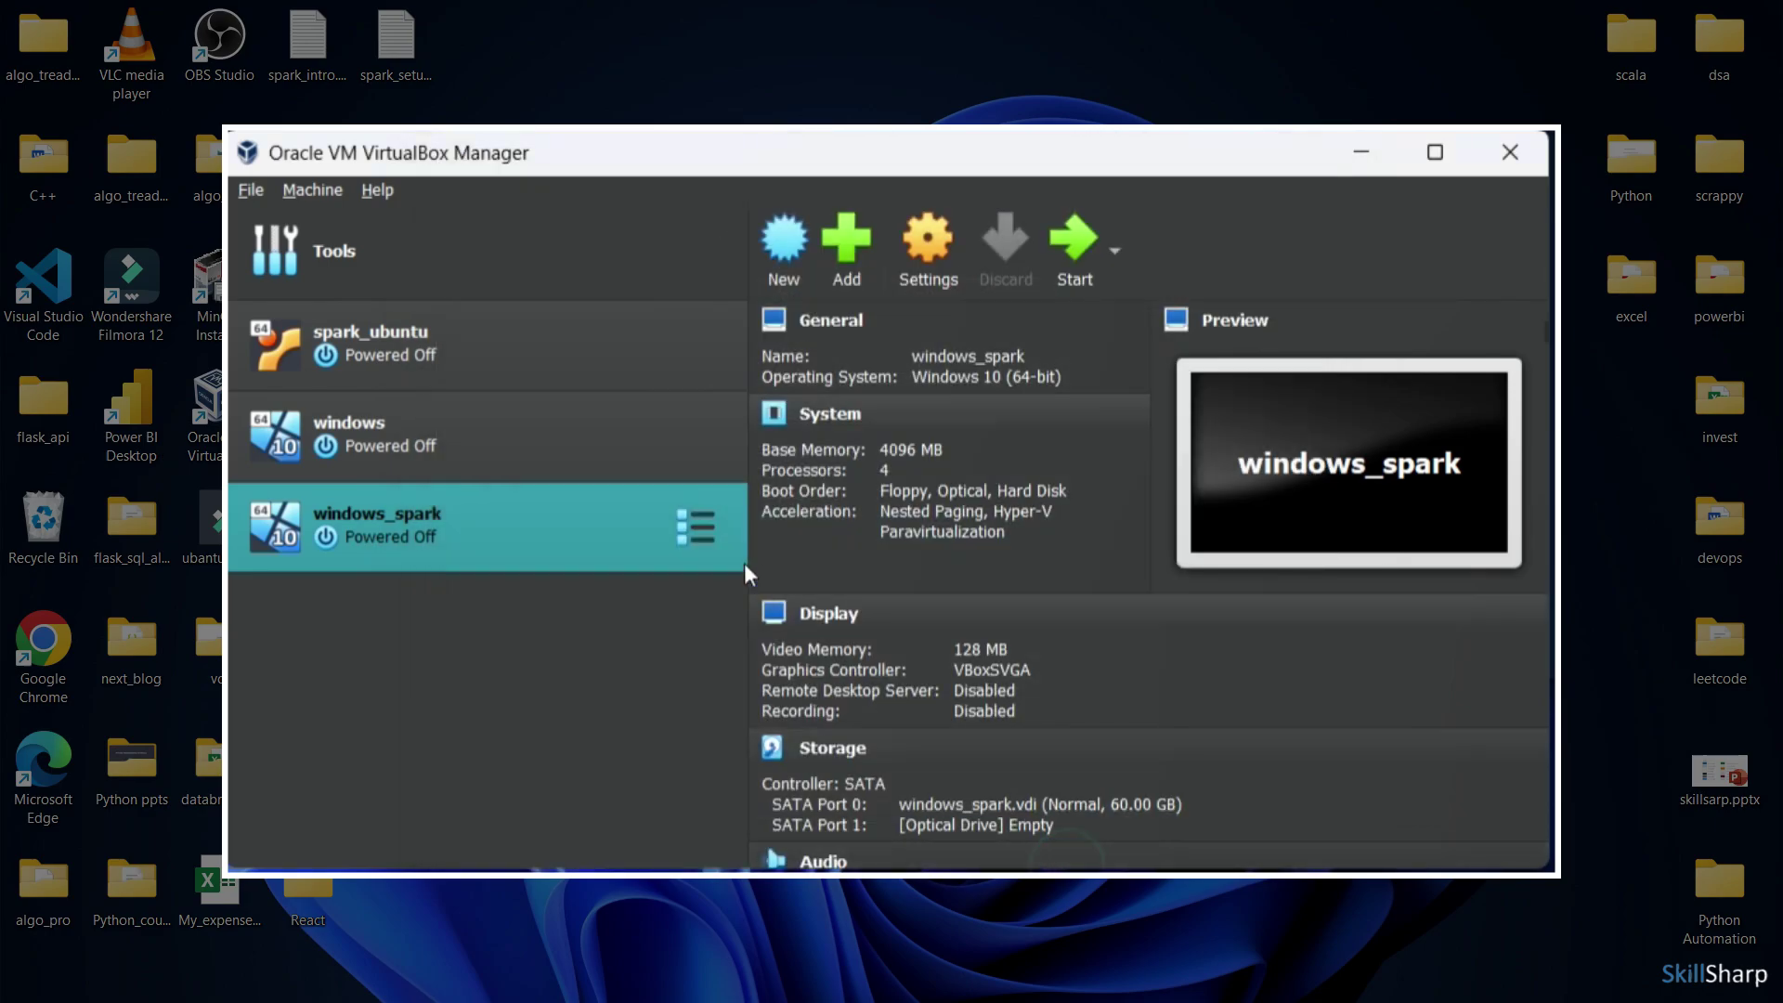
{"action": "right_click", "coordinate": [712, 452]}
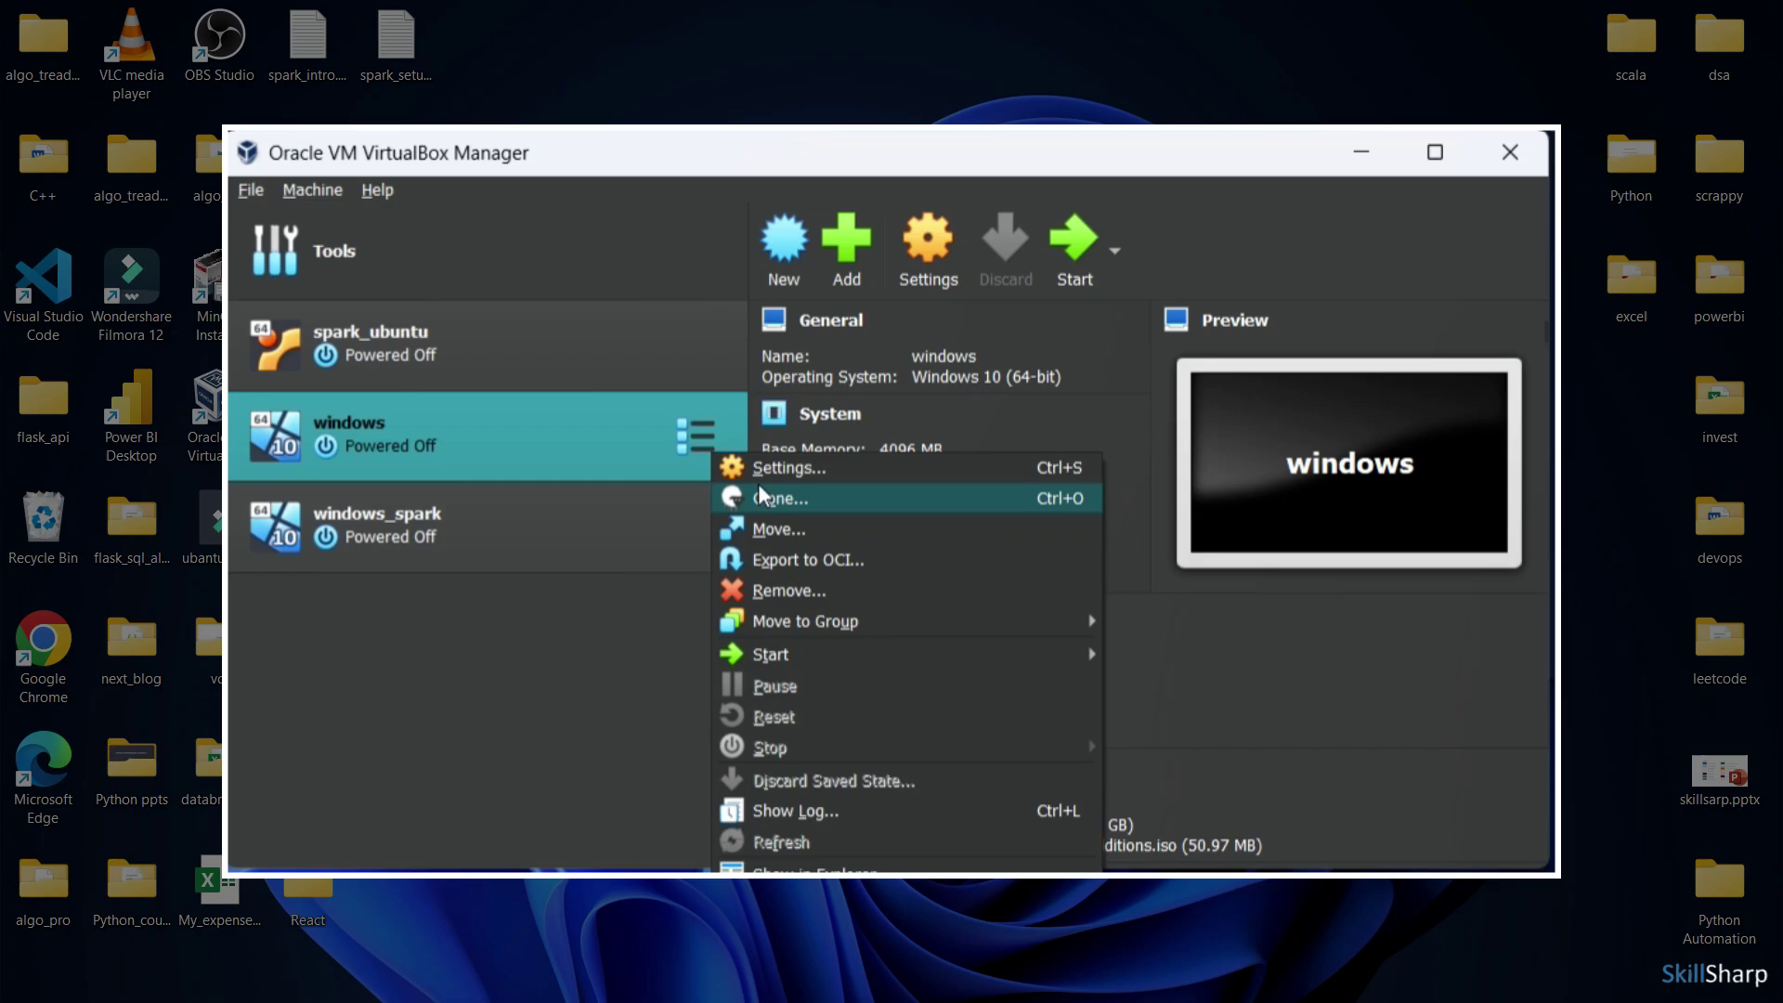
{"action": "left_click", "coordinate": [766, 480]}
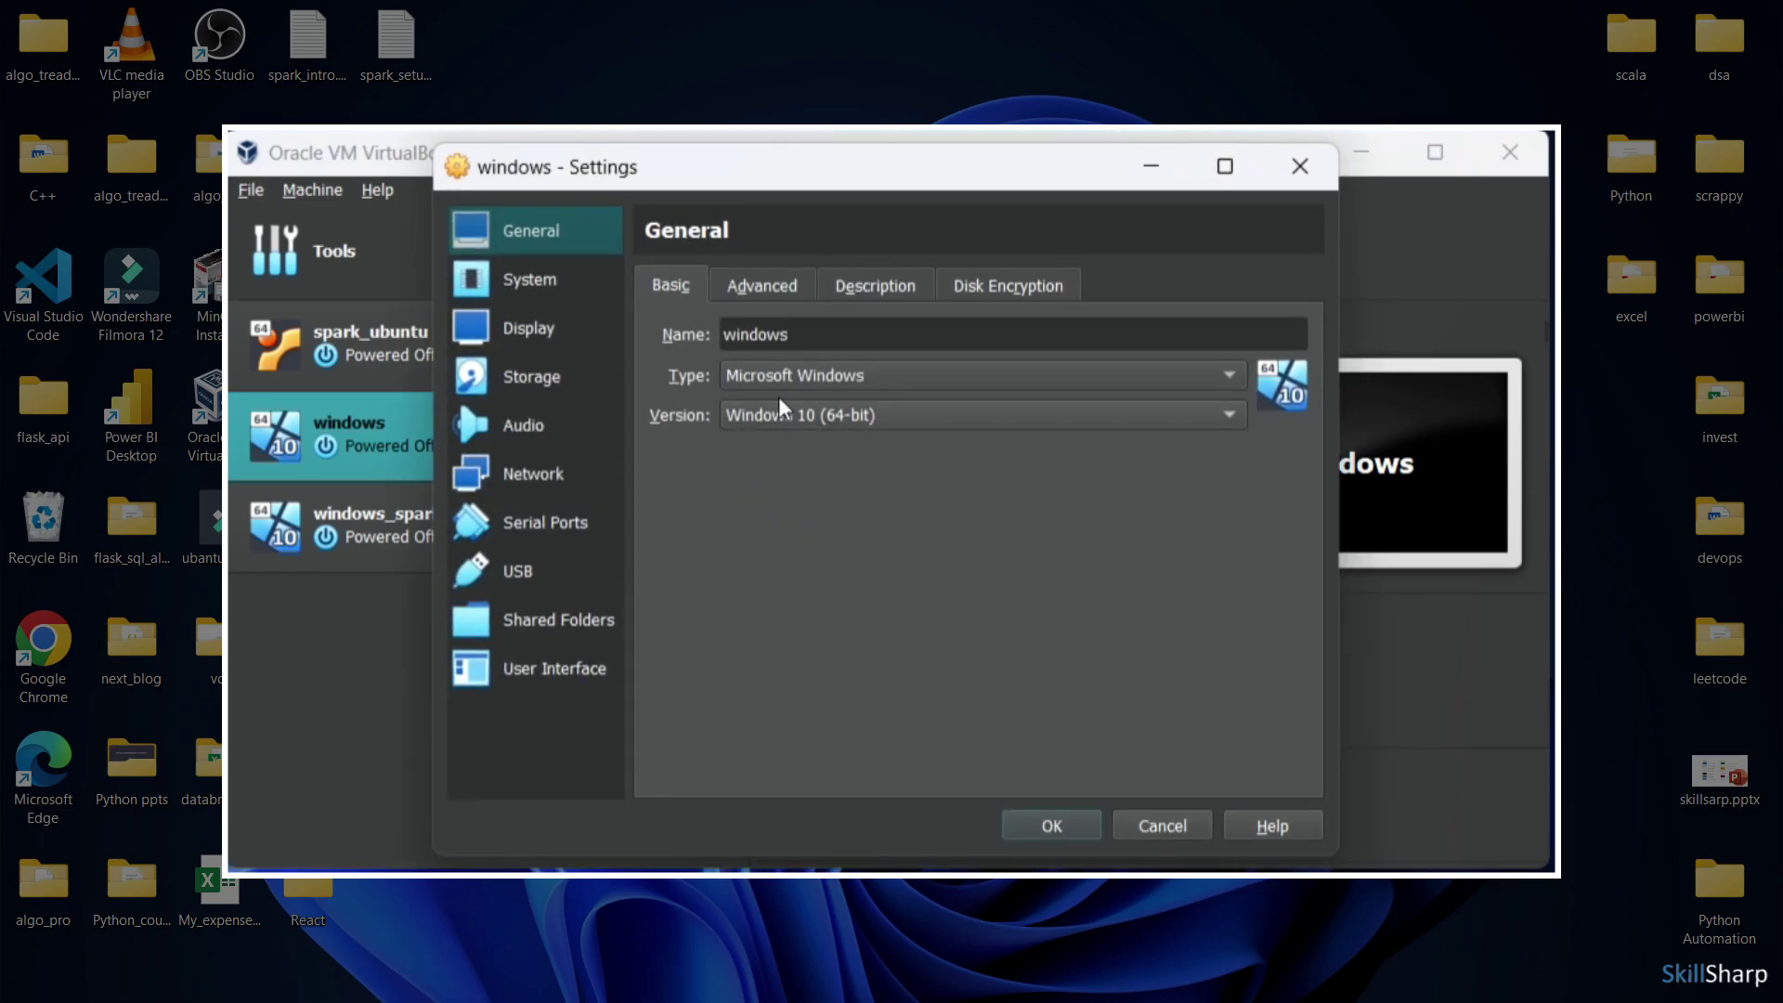
{"action": "left_click", "coordinate": [571, 474]}
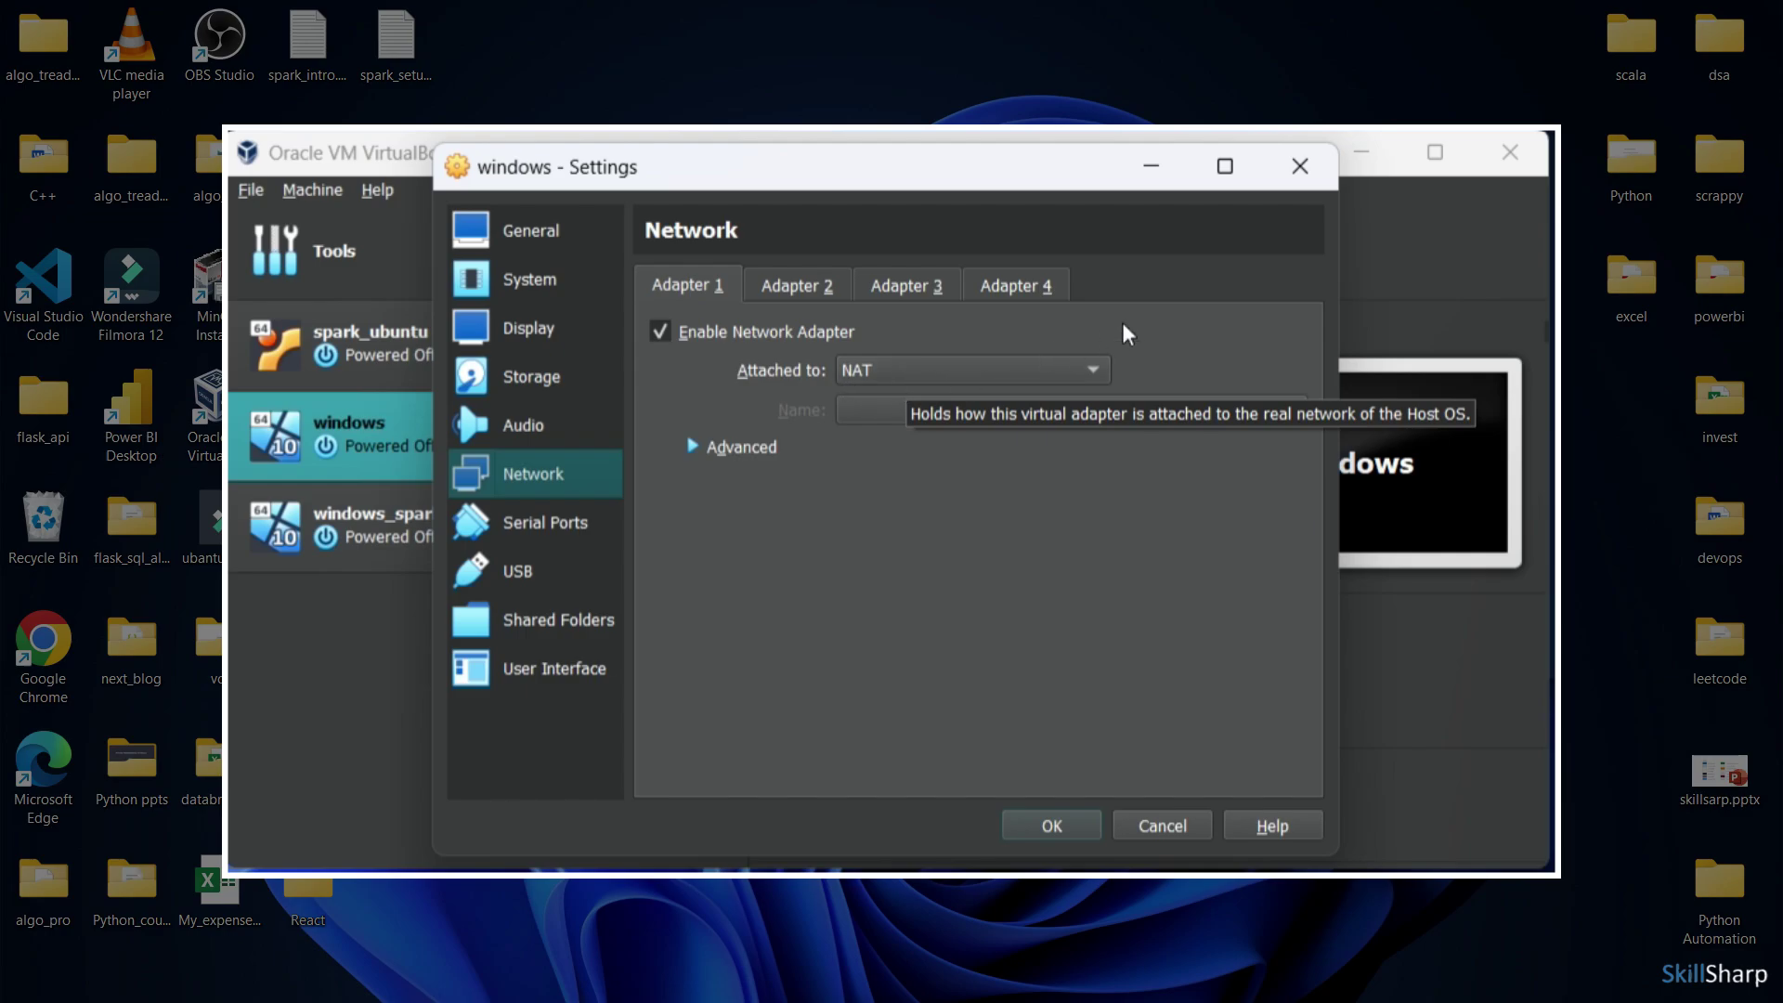
{"action": "left_click", "coordinate": [1292, 169]}
{"action": "right_click", "coordinate": [691, 357]}
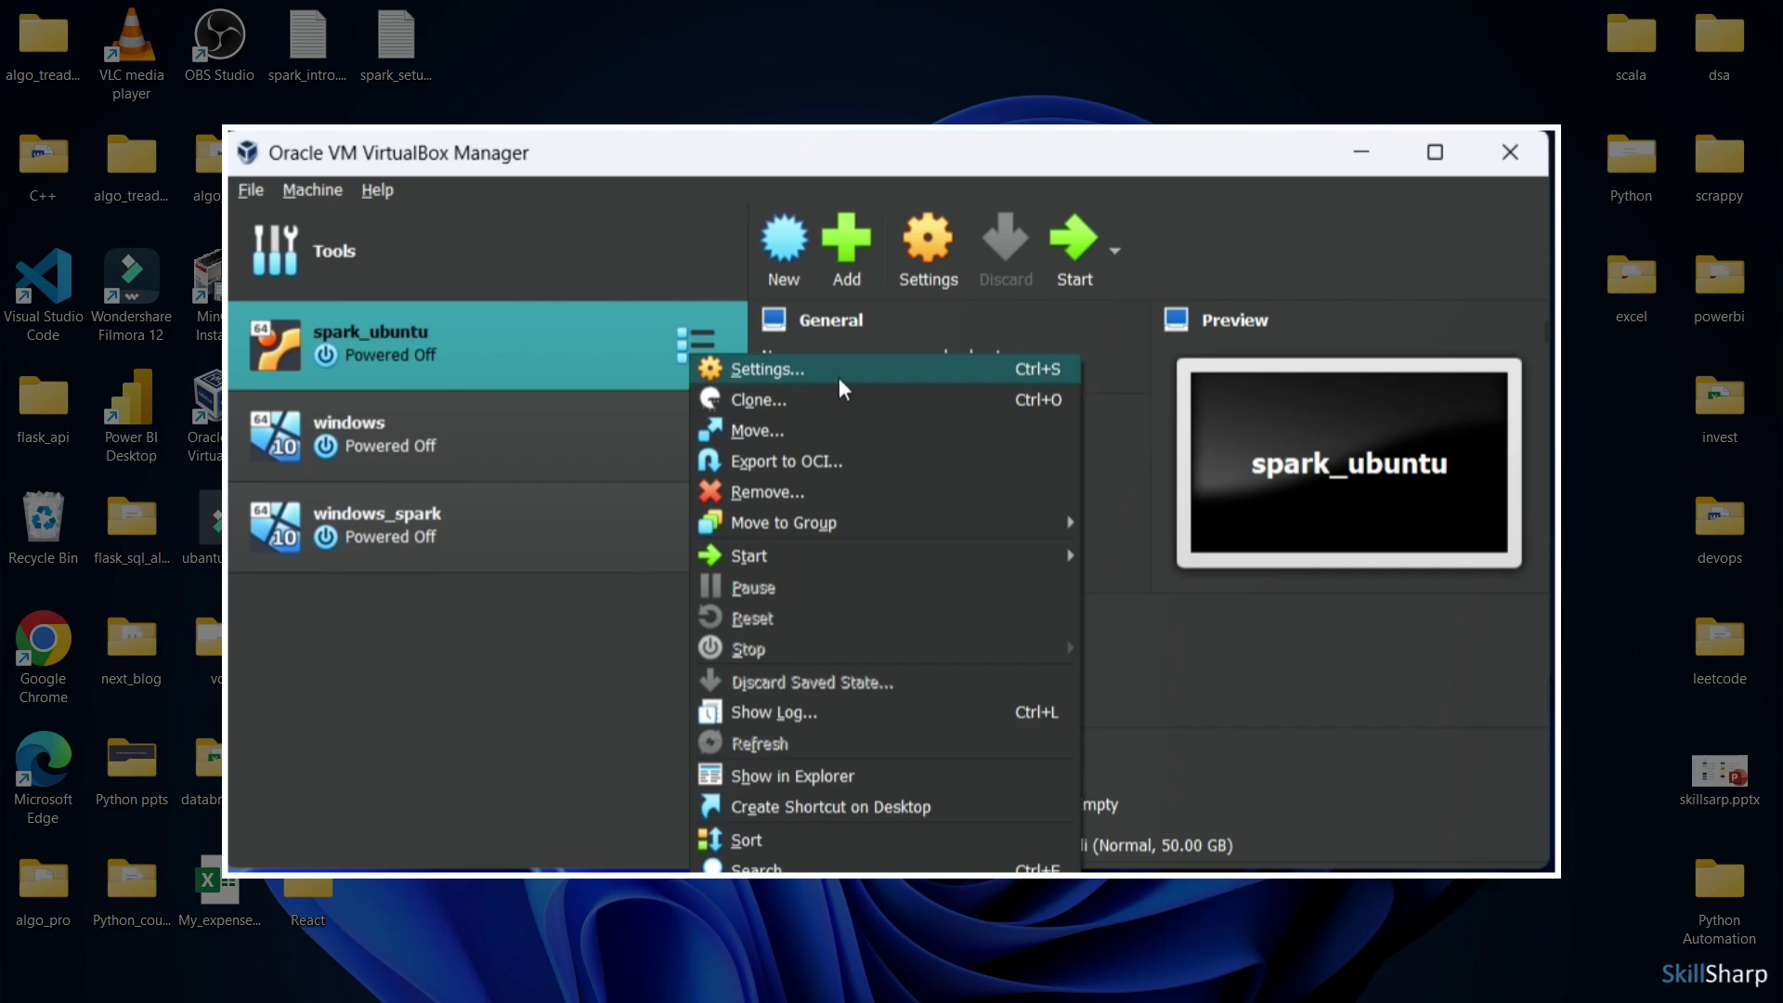
{"action": "left_click", "coordinate": [842, 388]}
{"action": "left_click", "coordinate": [549, 476]}
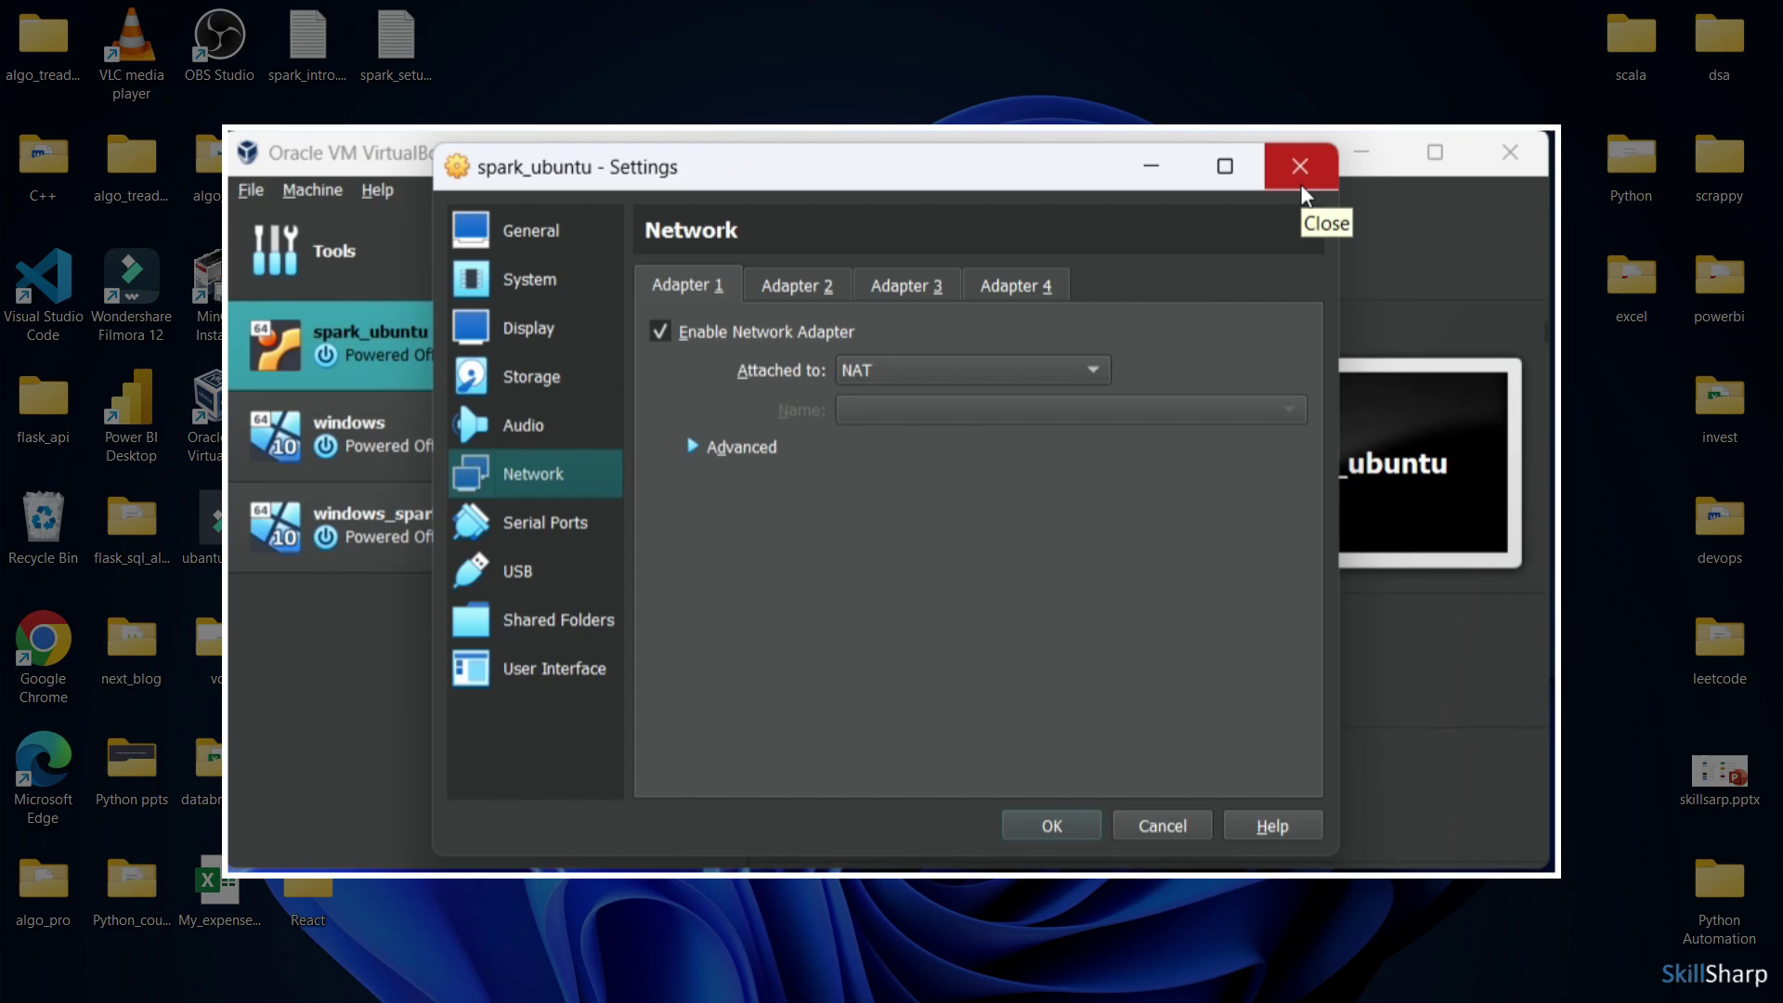
{"action": "left_click", "coordinate": [949, 371]}
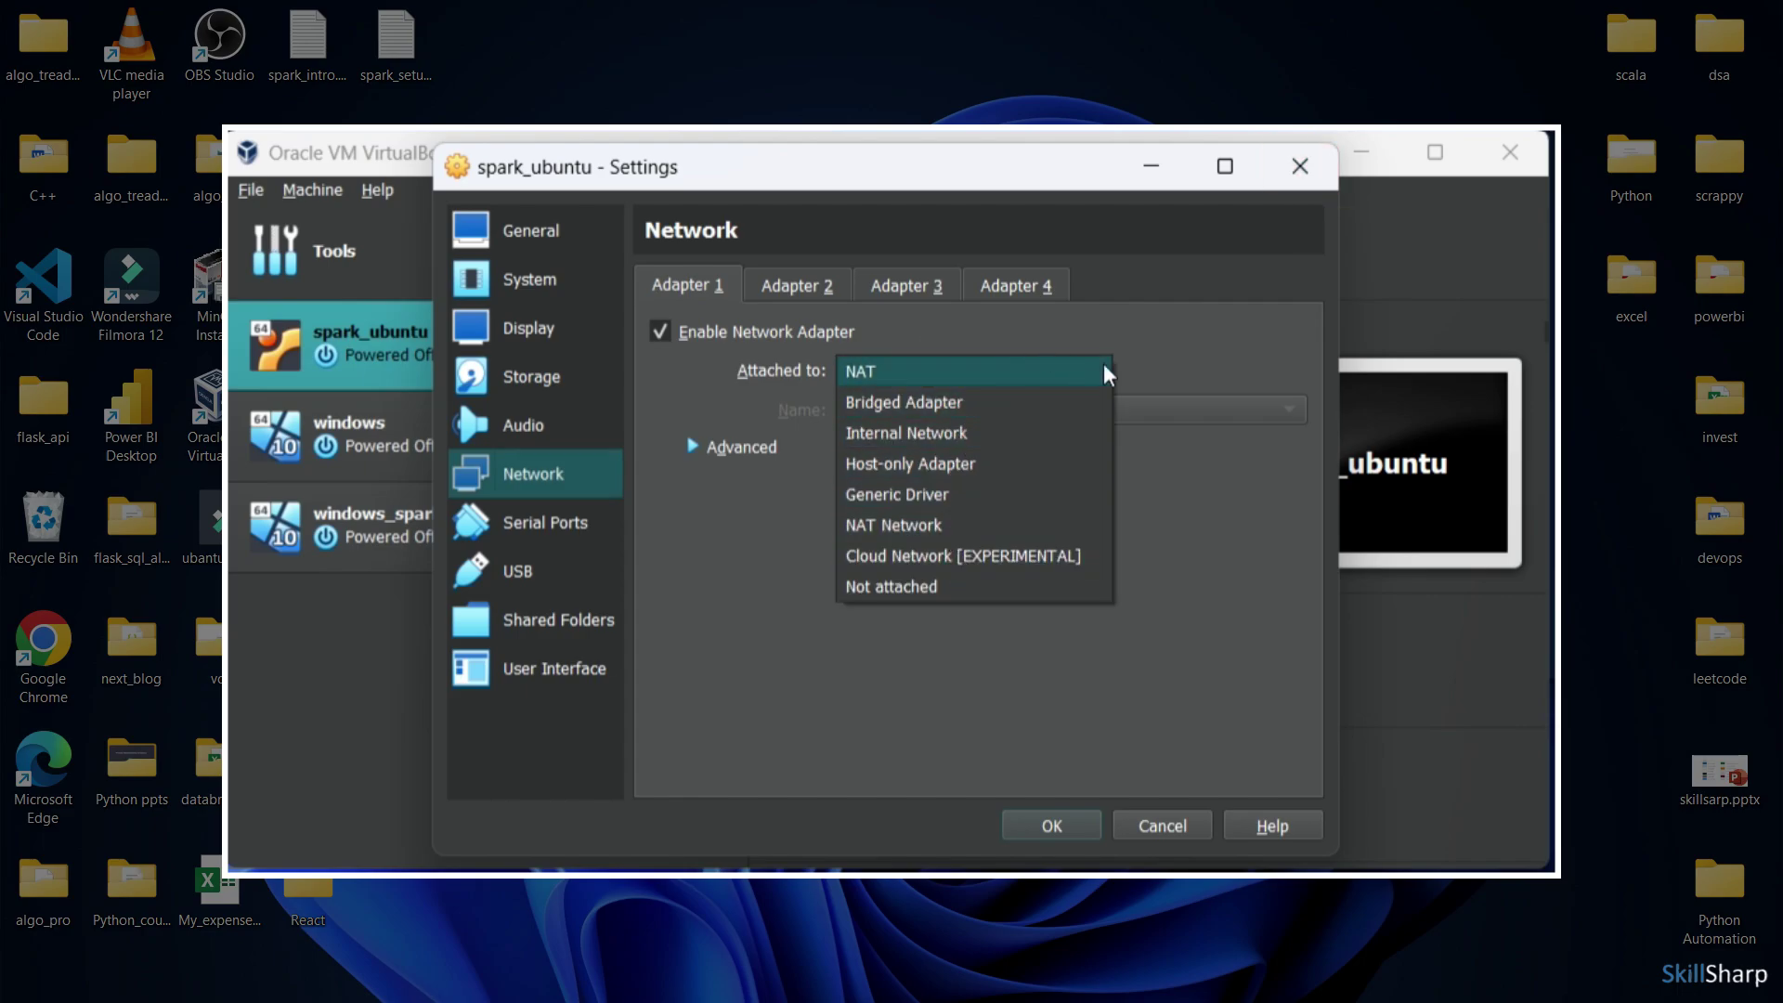
{"action": "left_click", "coordinate": [1166, 506]}
{"action": "left_click", "coordinate": [1300, 166]}
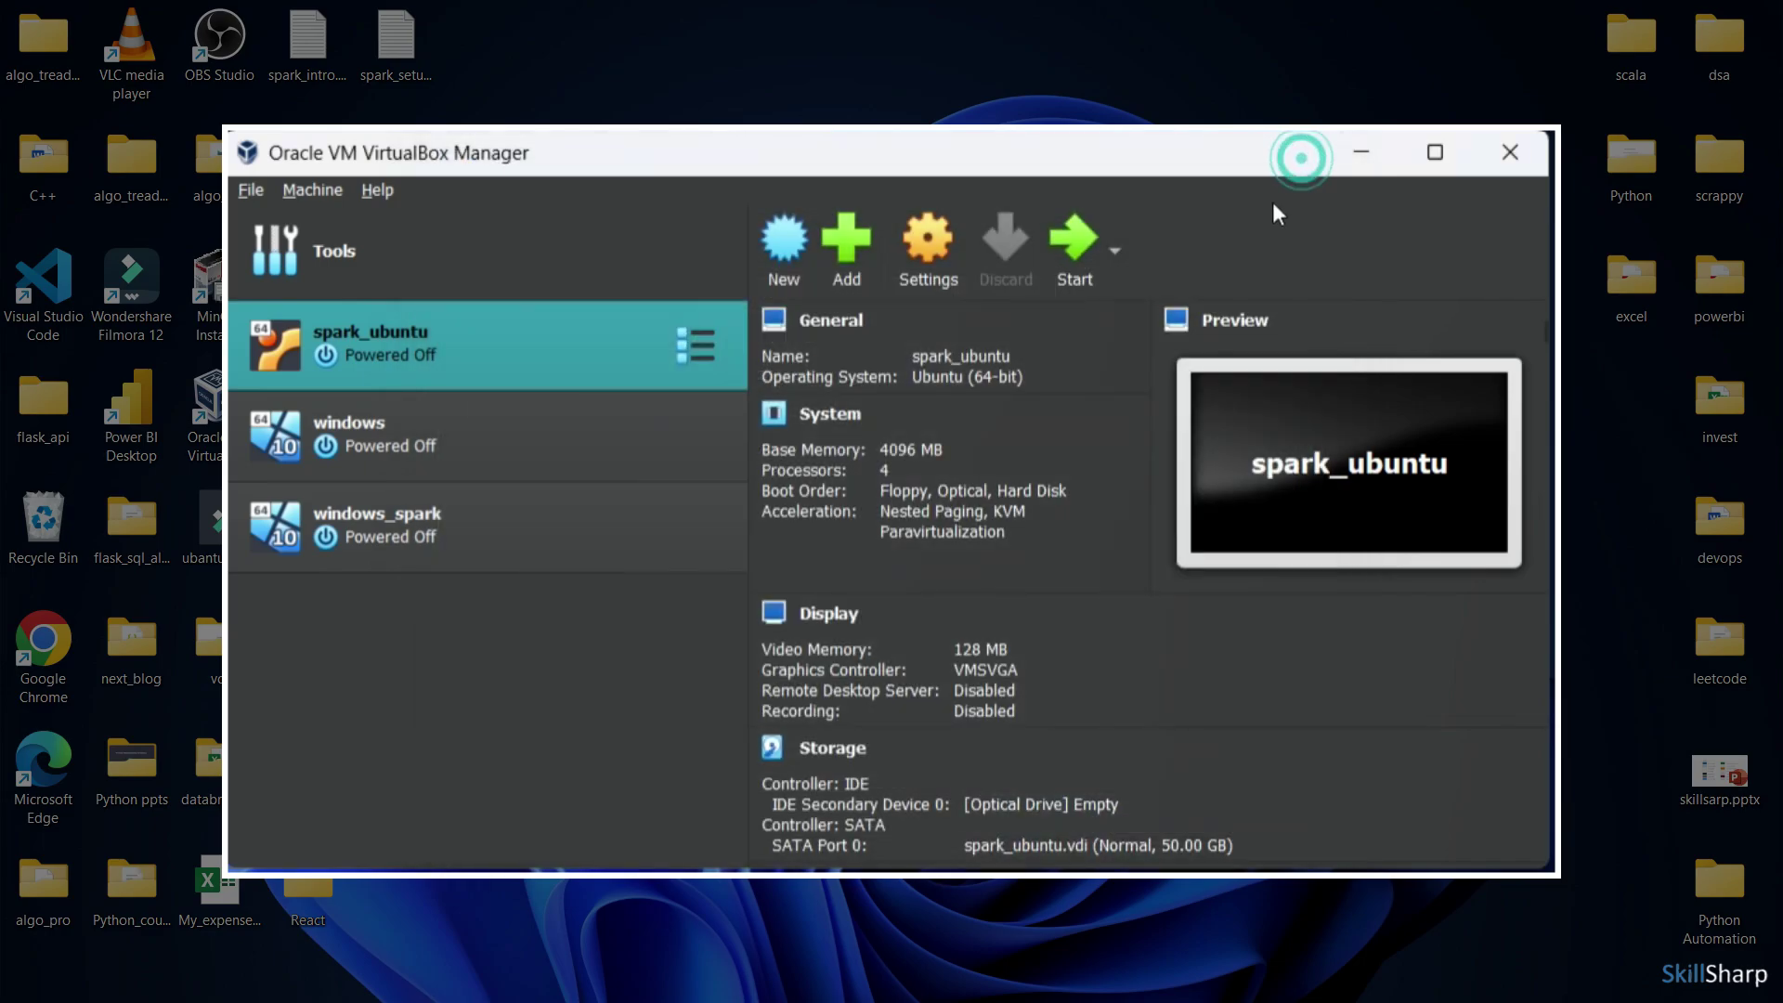
Start the windows_spark machine, which stops at the failed-boot DVD prompt
{"action": "left_click", "coordinate": [546, 529]}
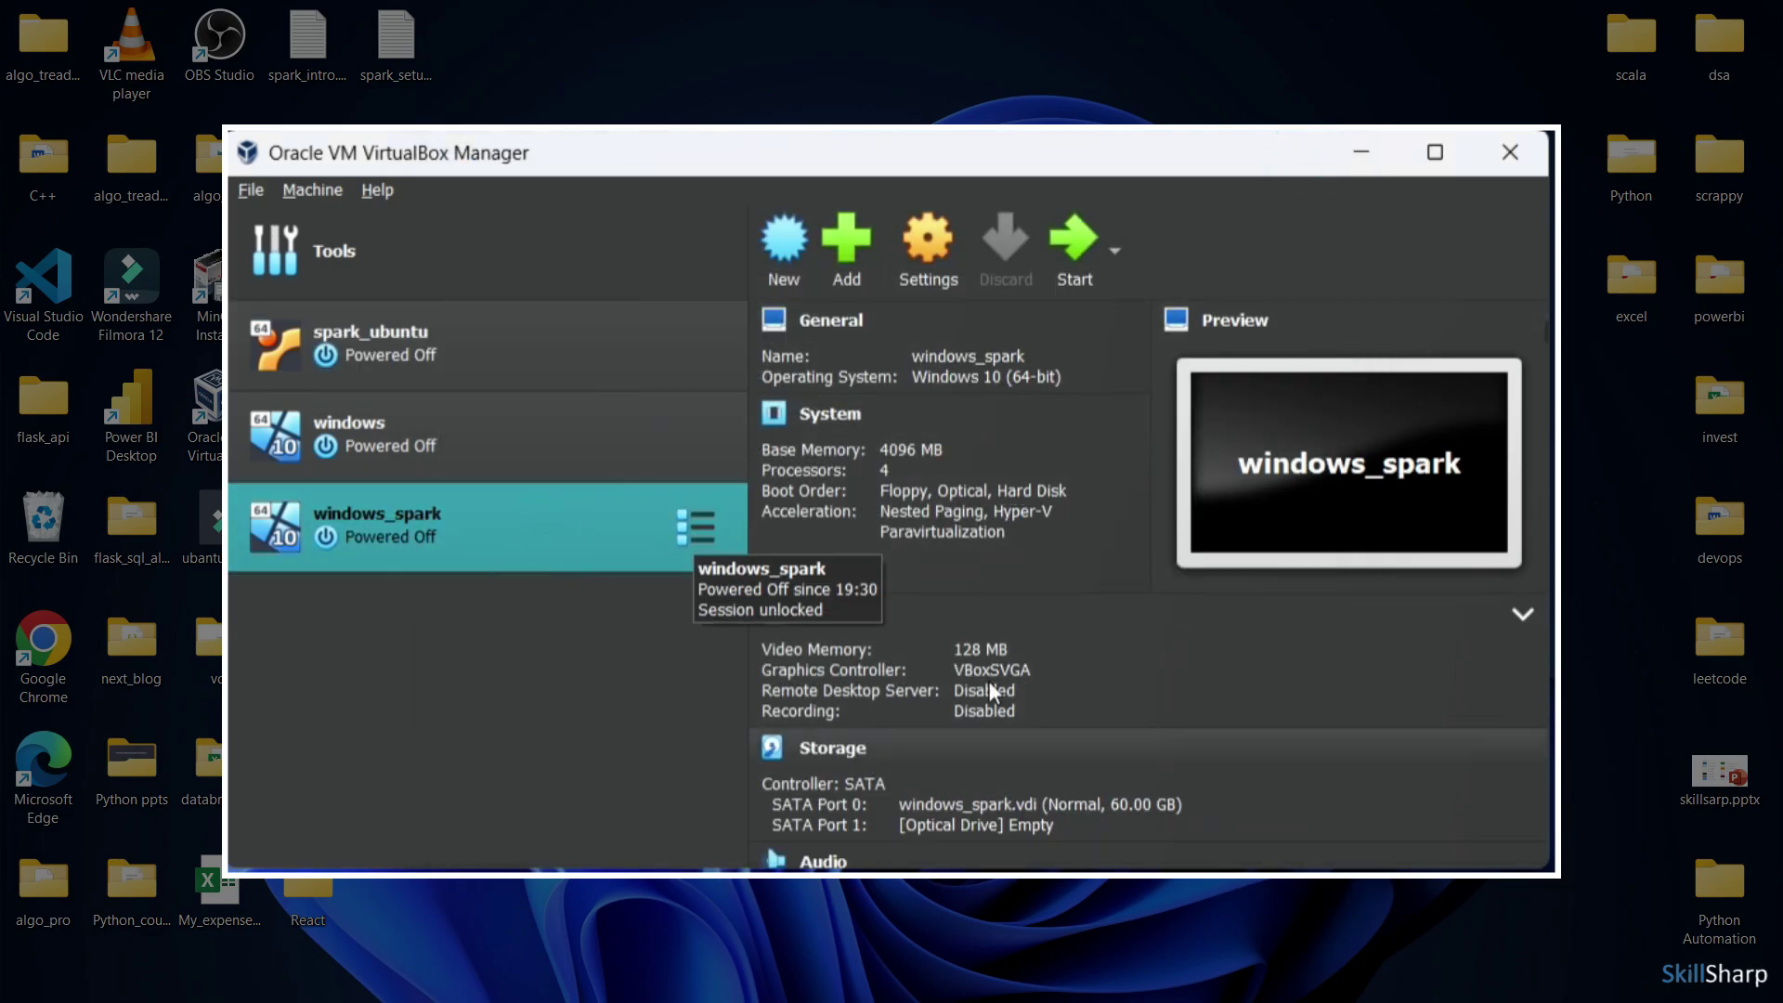
{"action": "left_click", "coordinate": [1080, 284]}
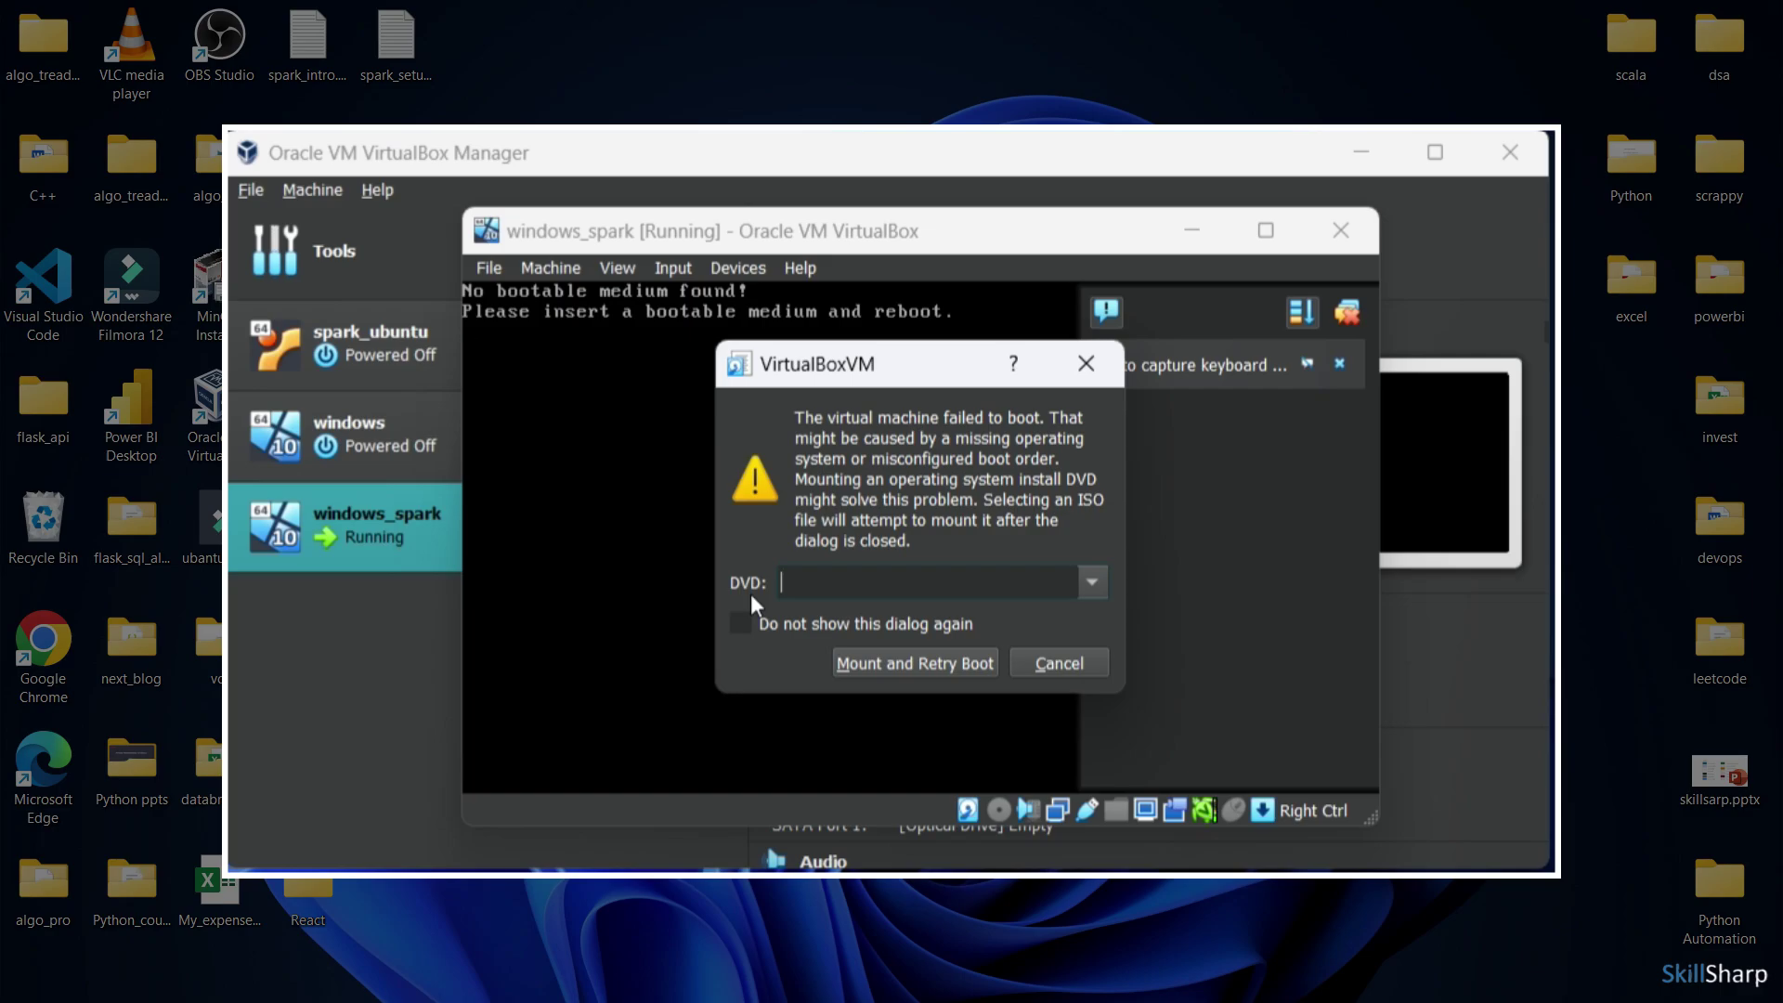
Pick Windows.iso from the Downloads folder as the DVD image to mount
{"action": "left_click", "coordinate": [1092, 582]}
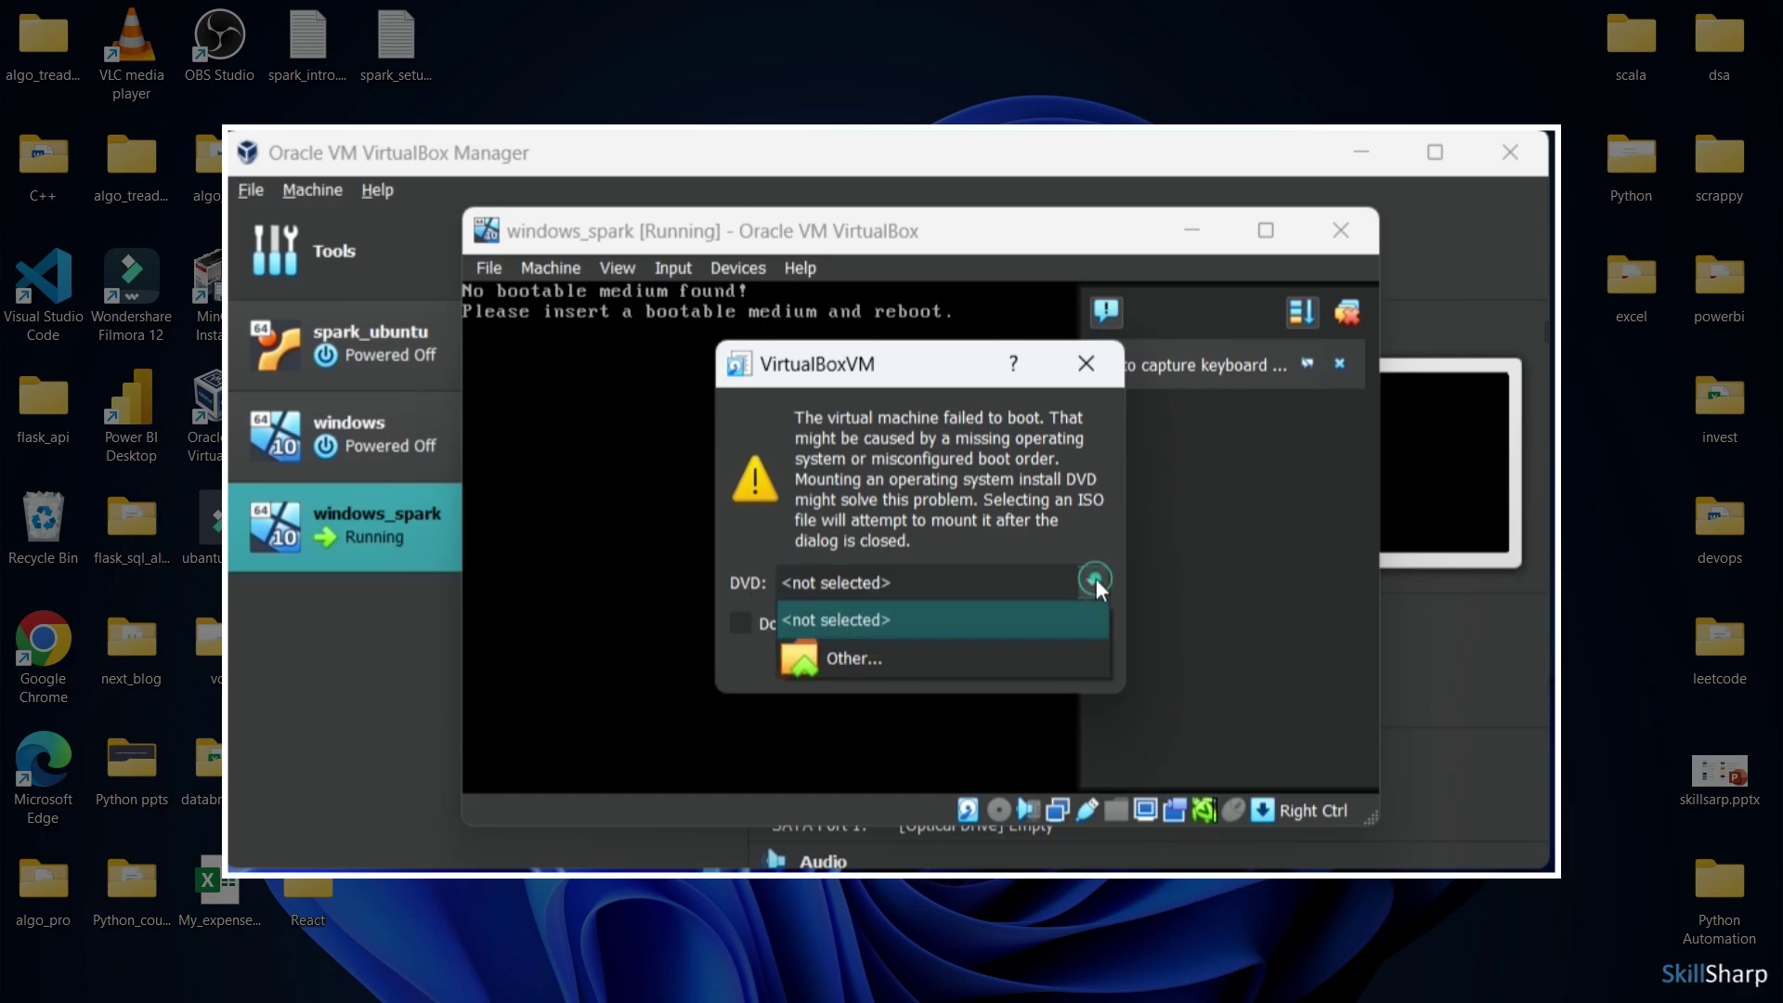
{"action": "left_click", "coordinate": [927, 657]}
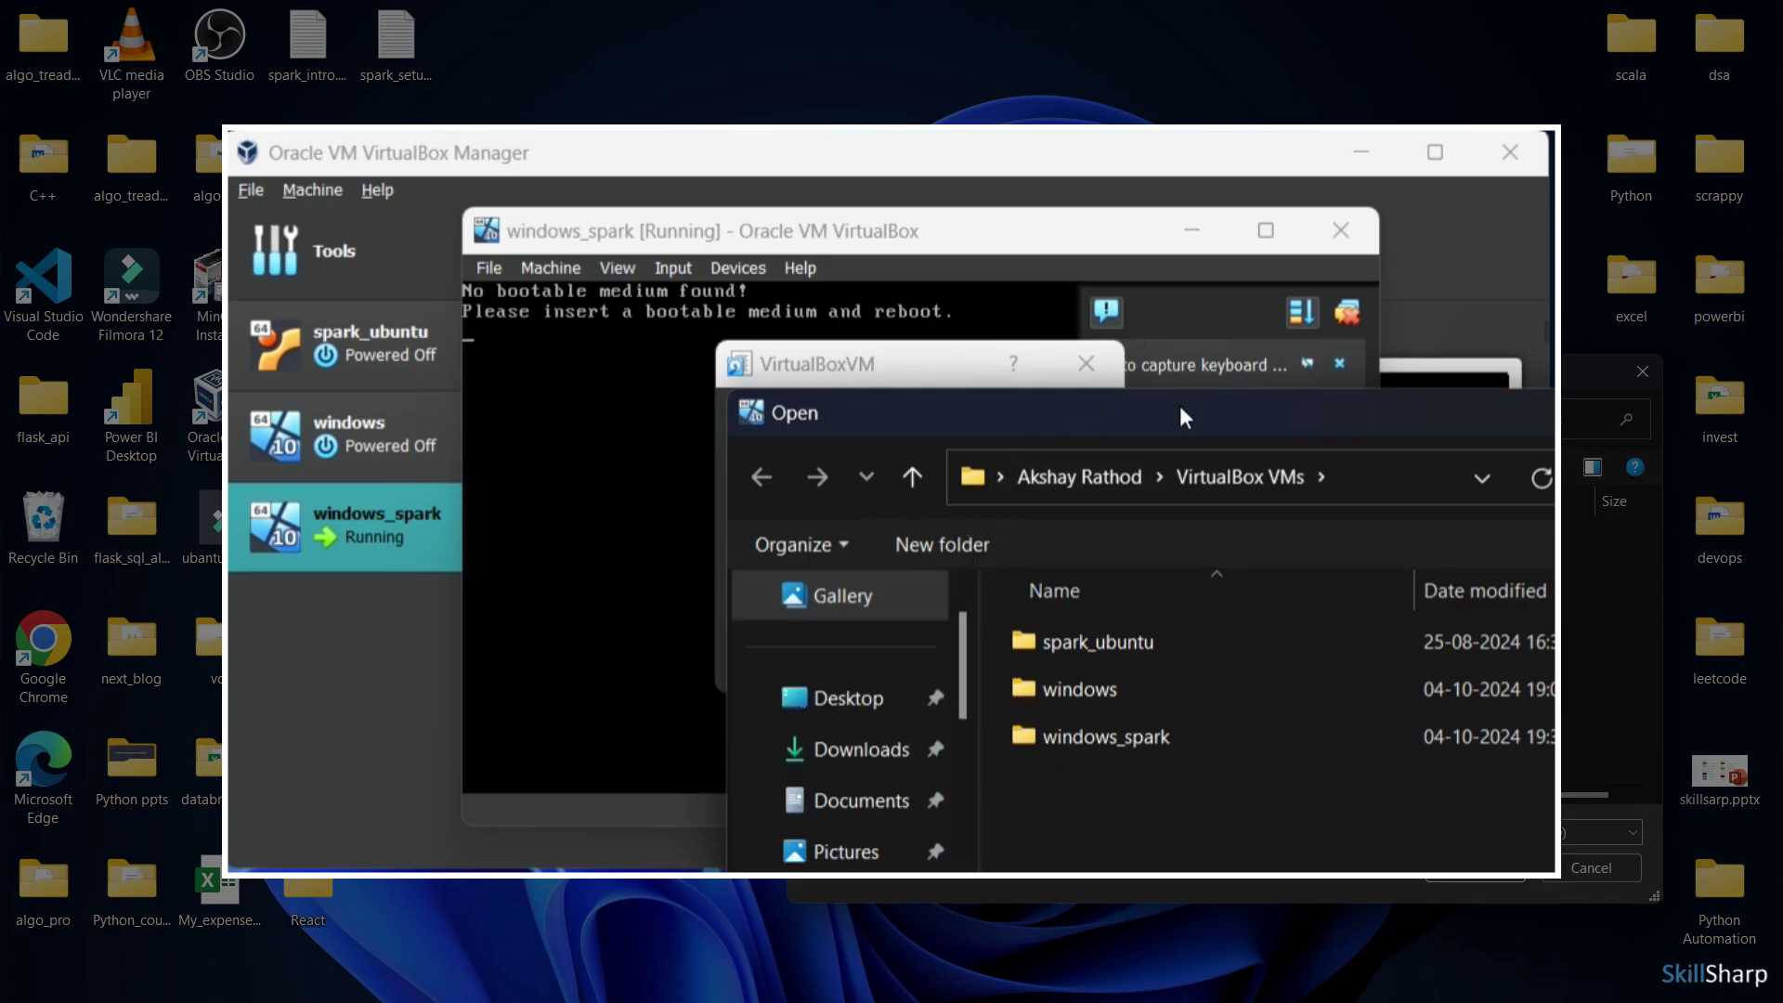
{"action": "left_click_drag", "start_coordinate": [1550, 429], "coordinate": [1293, 195]}
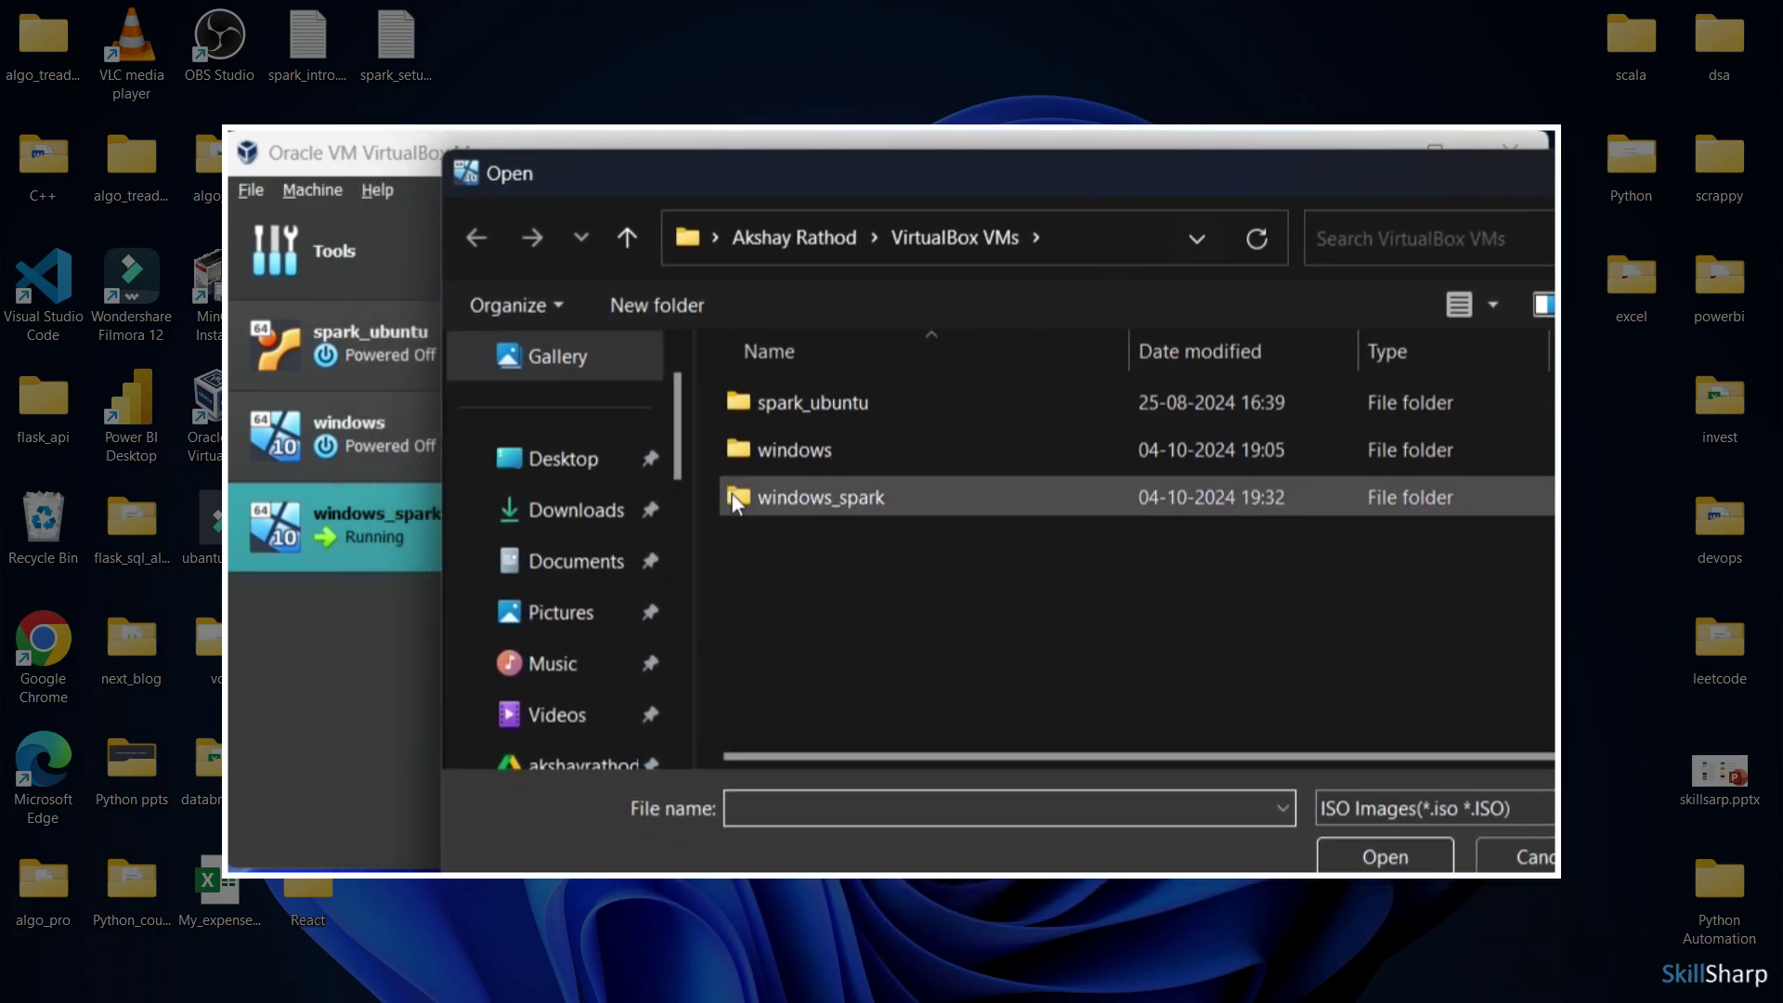
{"action": "left_click", "coordinate": [555, 511]}
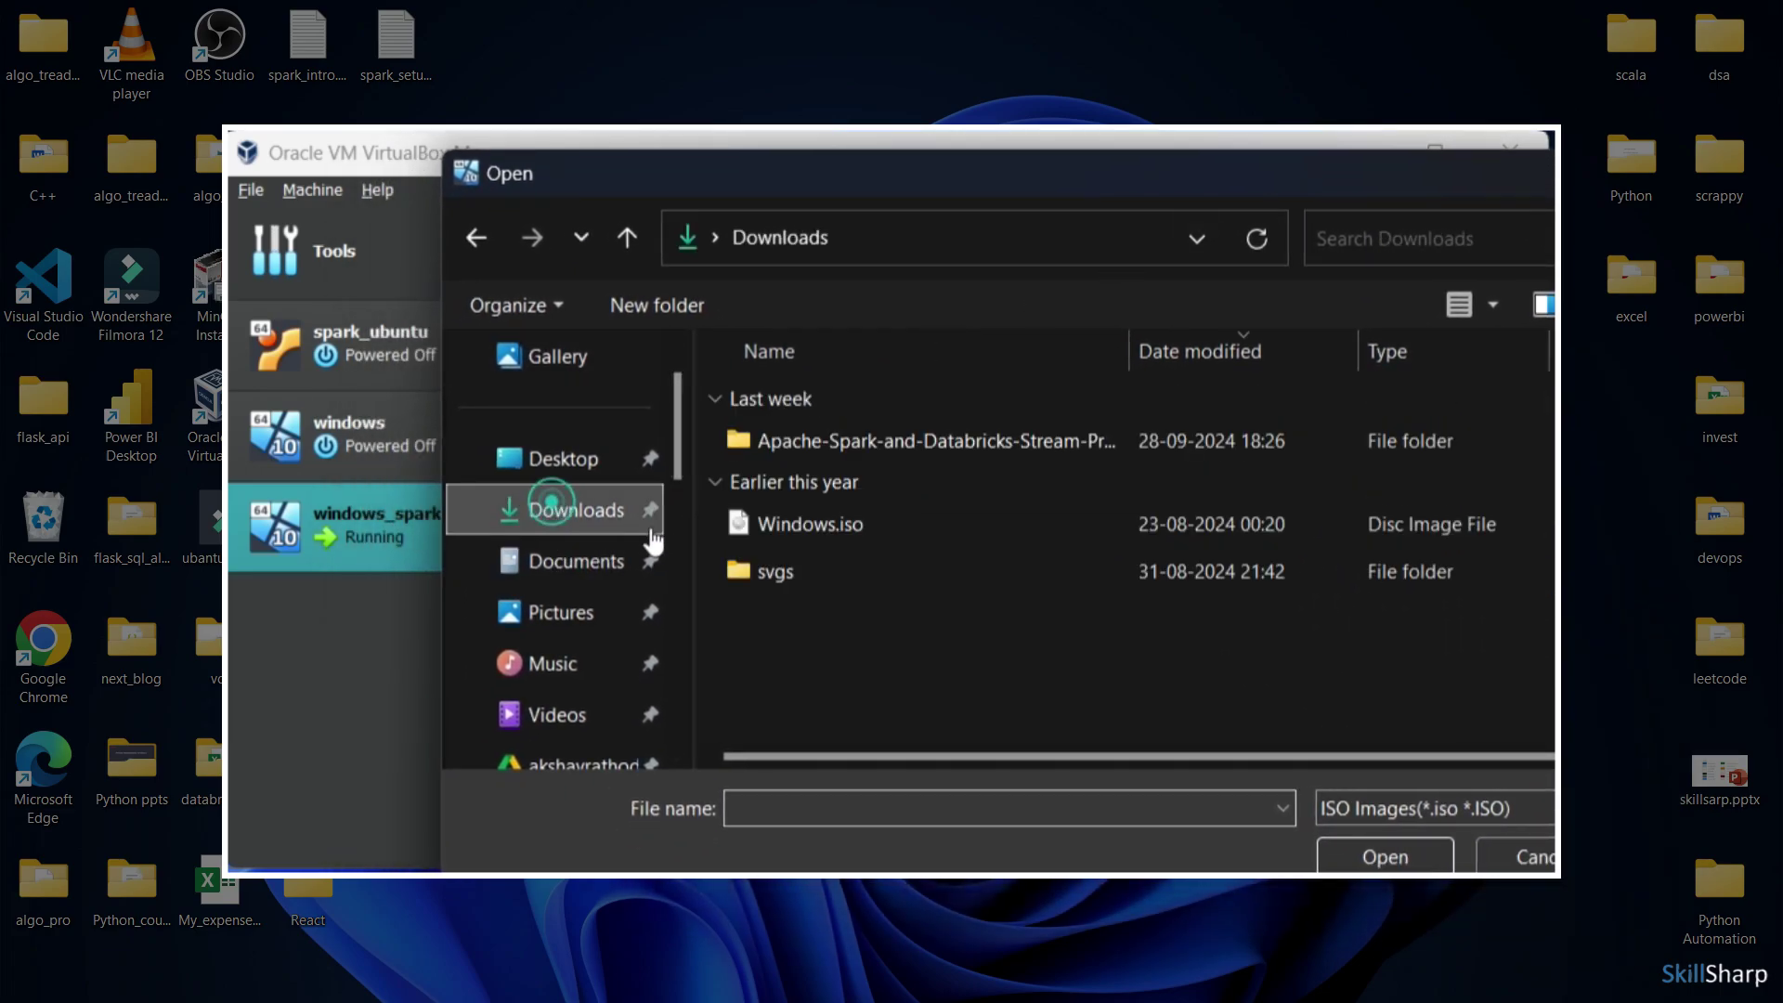
{"action": "left_click", "coordinate": [875, 538]}
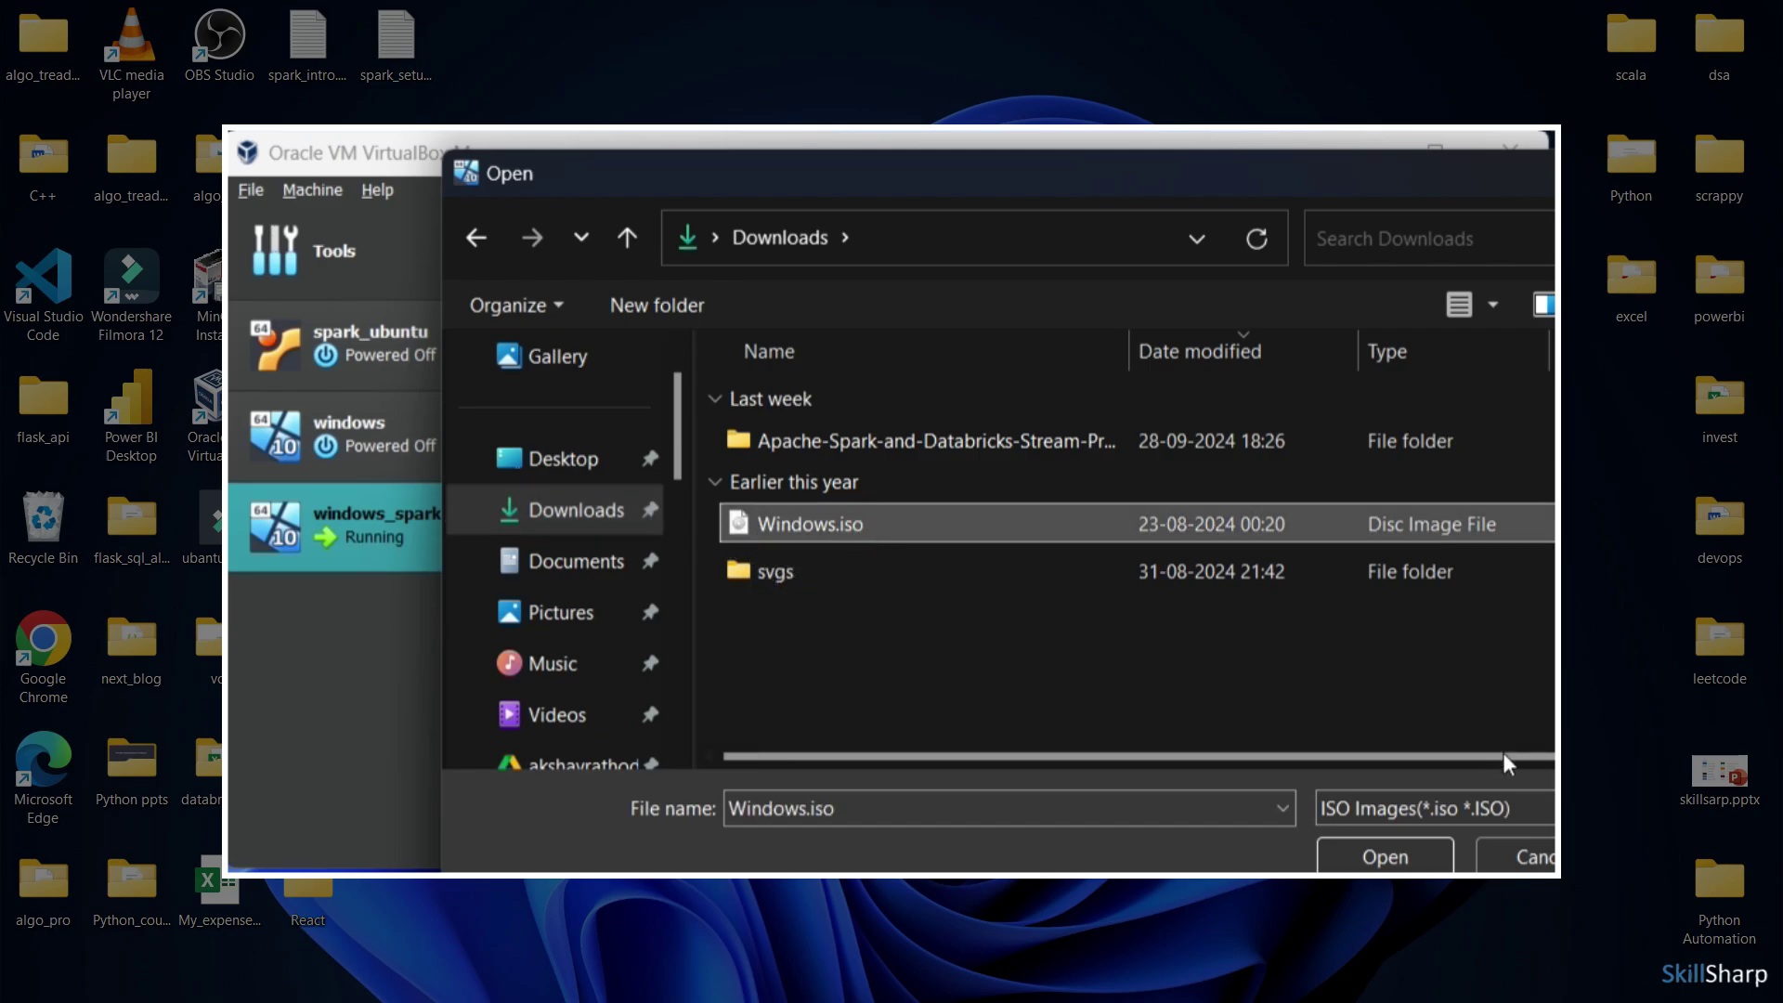
{"action": "left_click", "coordinate": [1396, 855]}
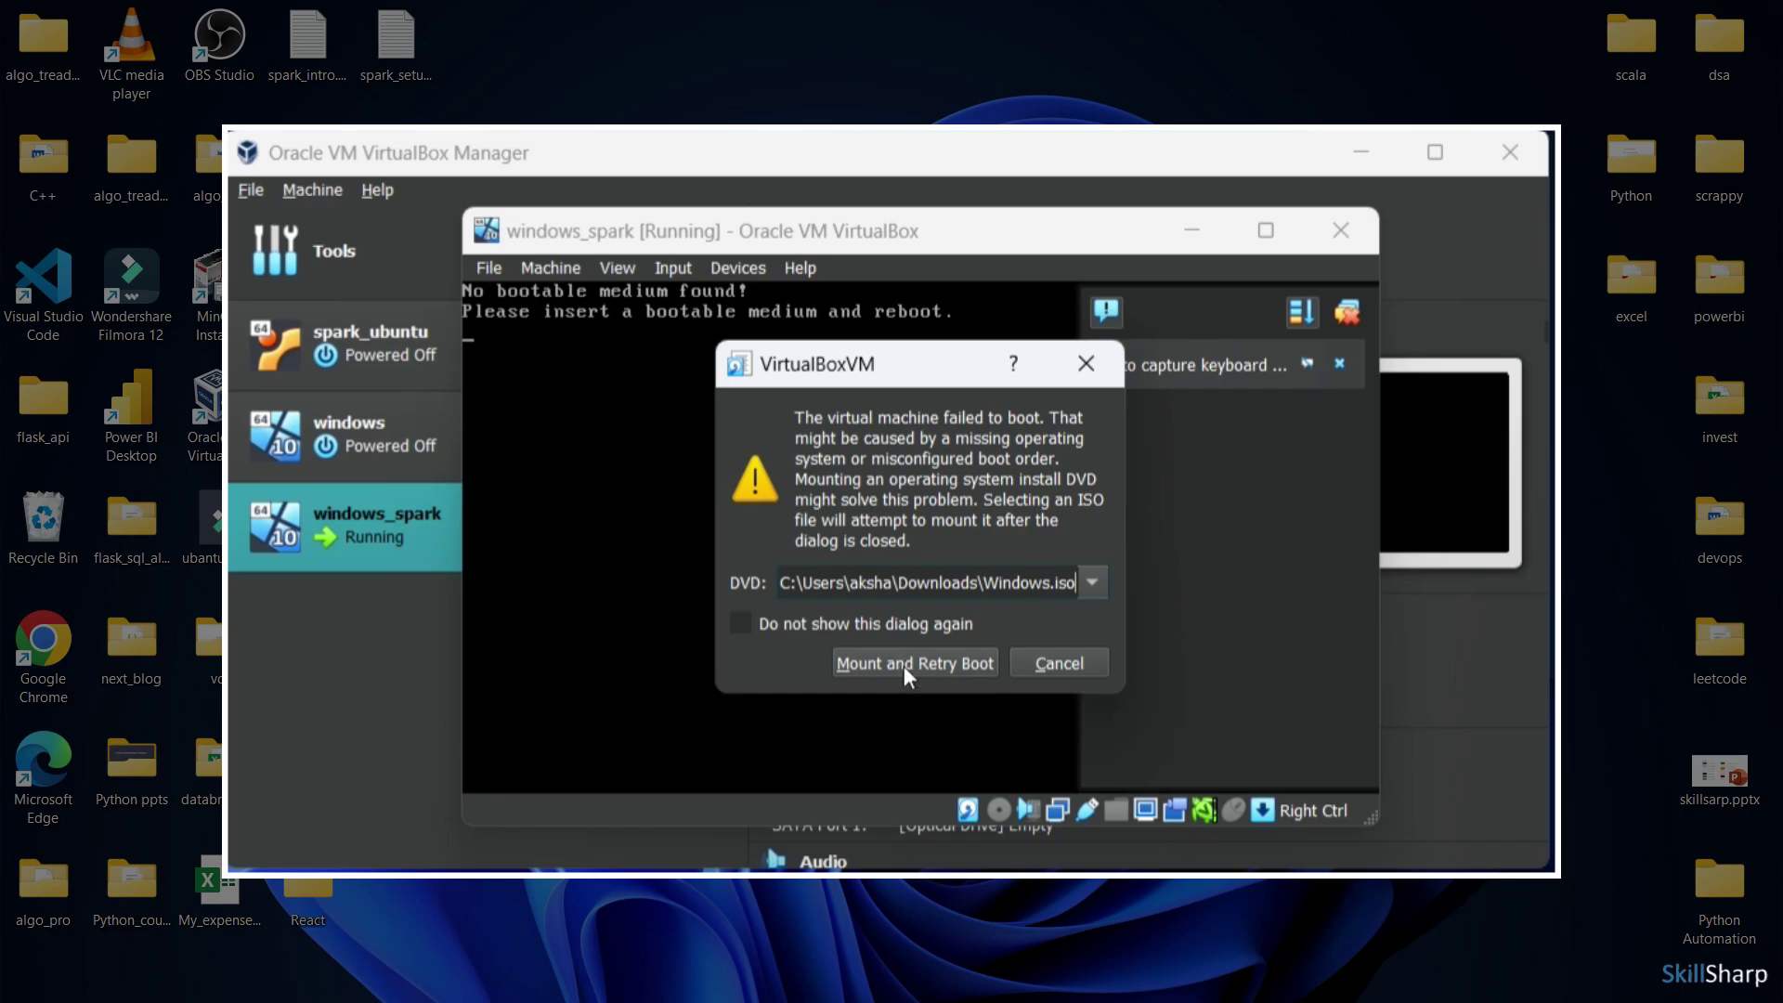
Mount Windows.iso and retry booting, then maximize the VM window and dismiss the notices
{"action": "left_click", "coordinate": [938, 665]}
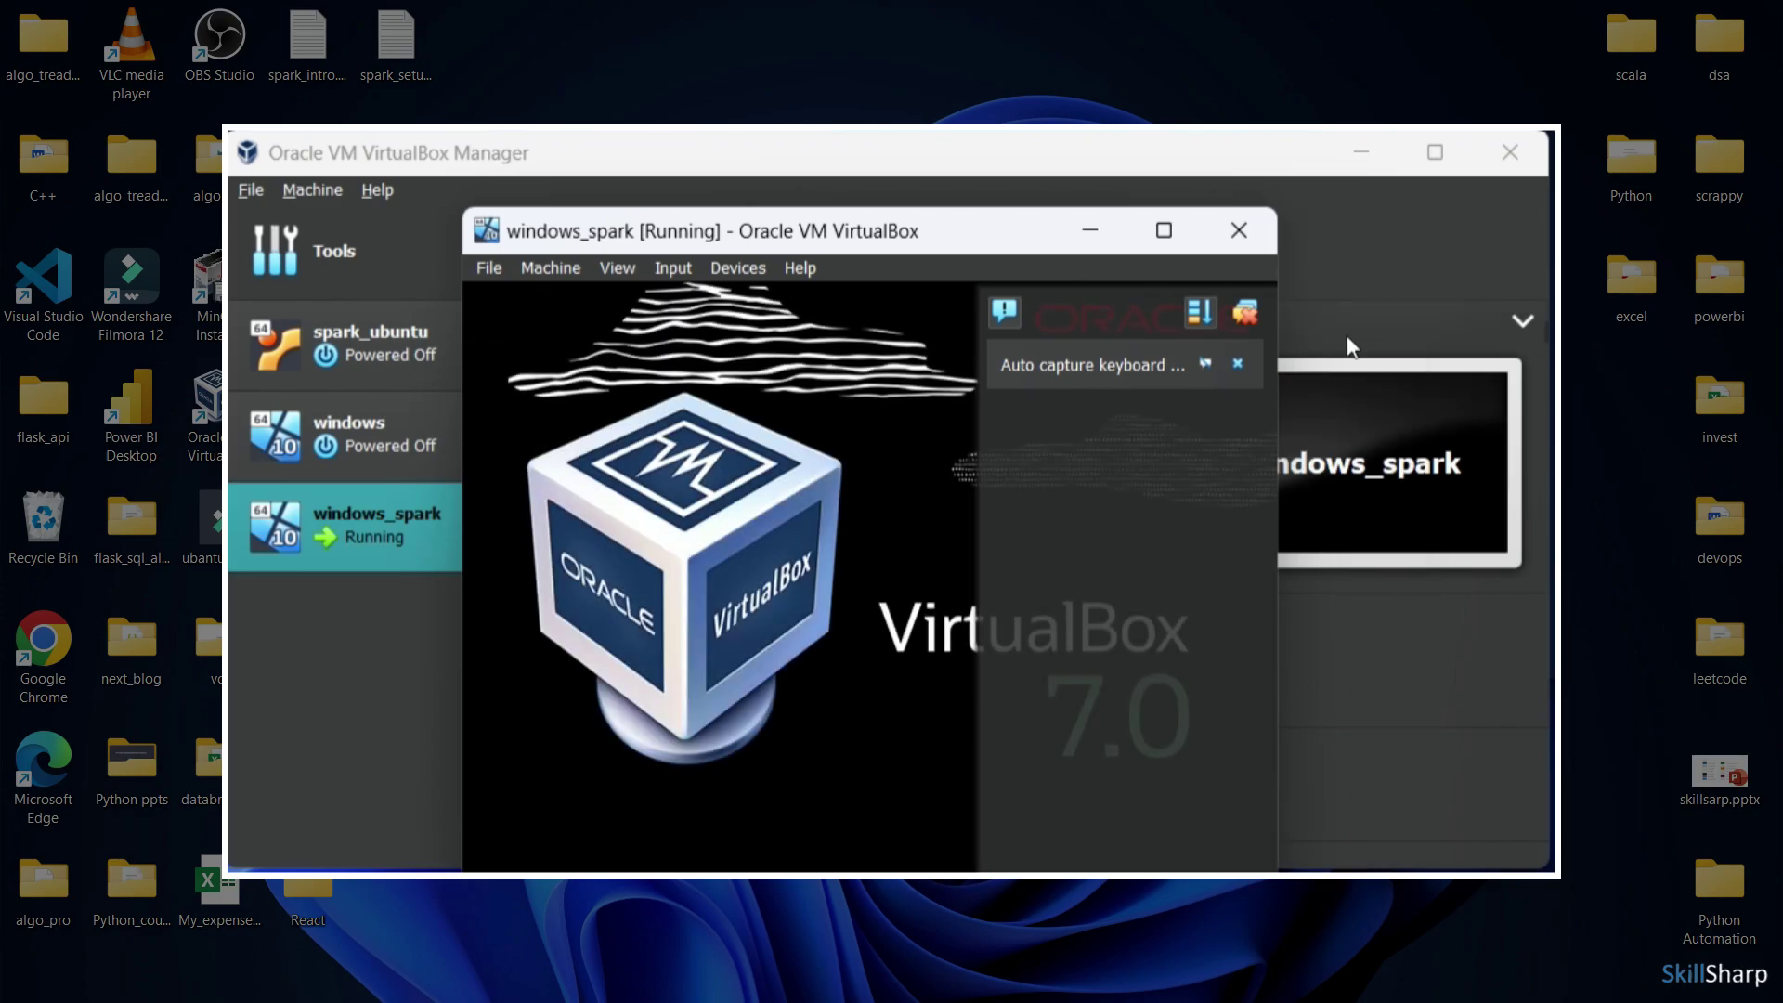
{"action": "left_click", "coordinate": [1354, 320]}
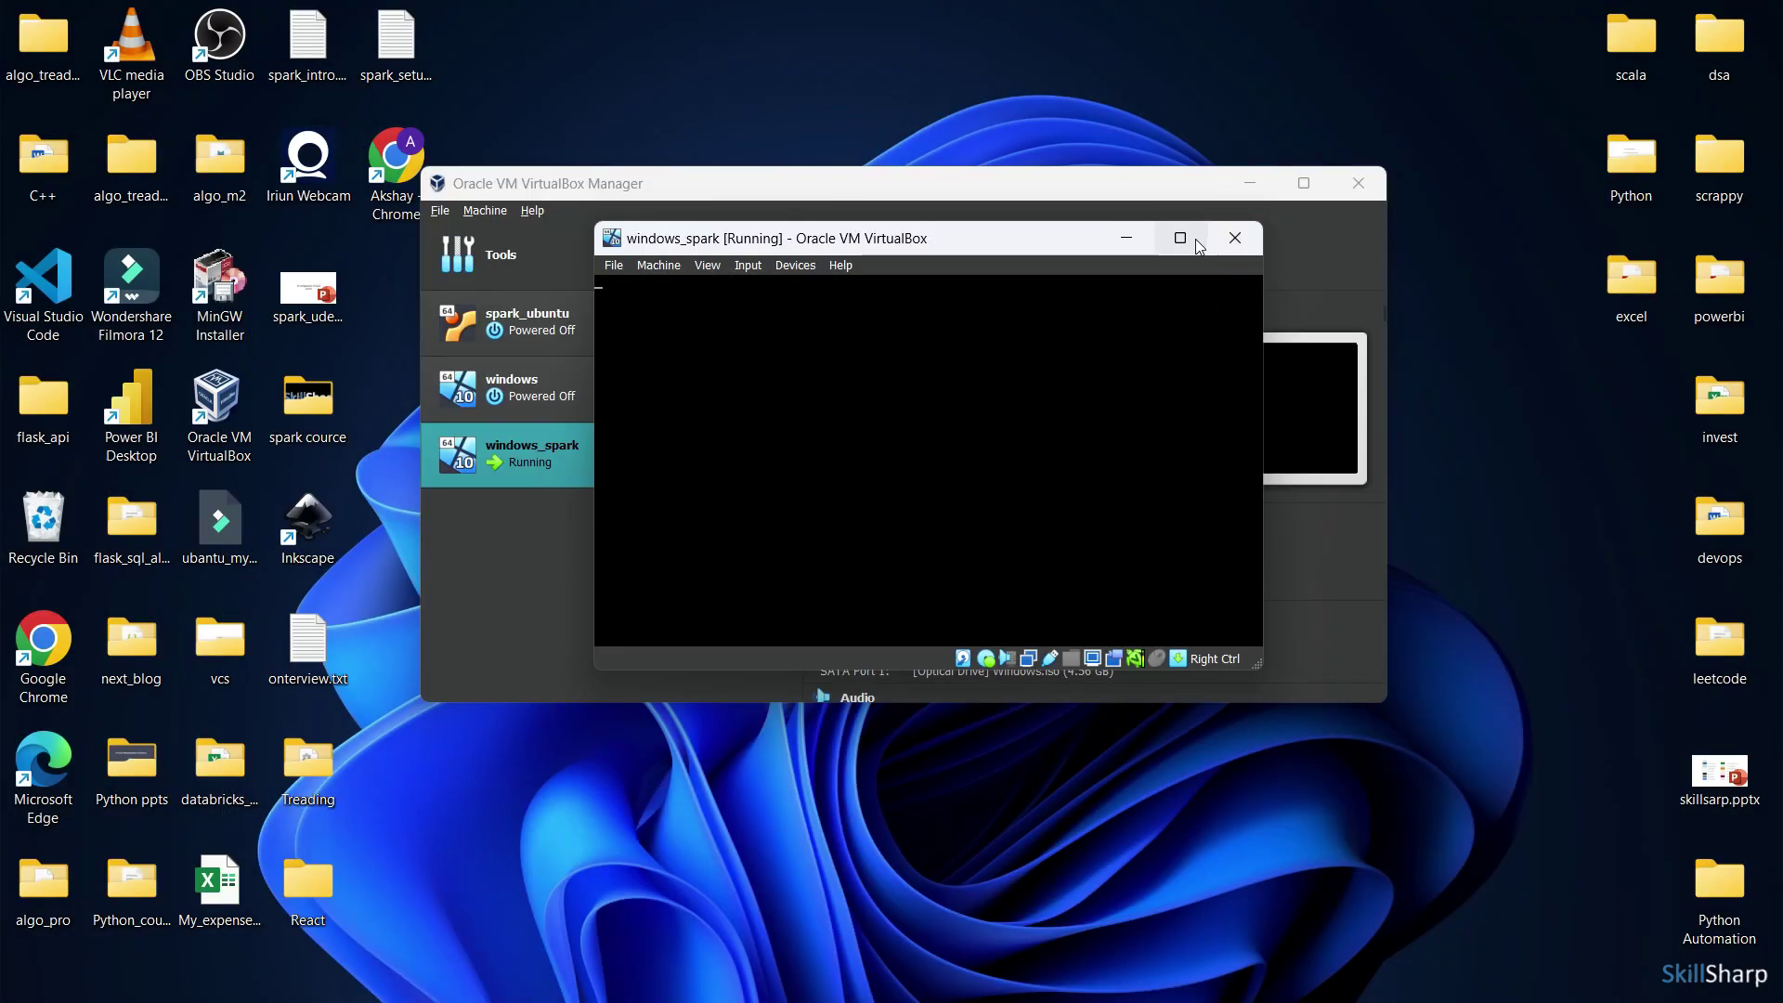
{"action": "left_click", "coordinate": [1181, 239]}
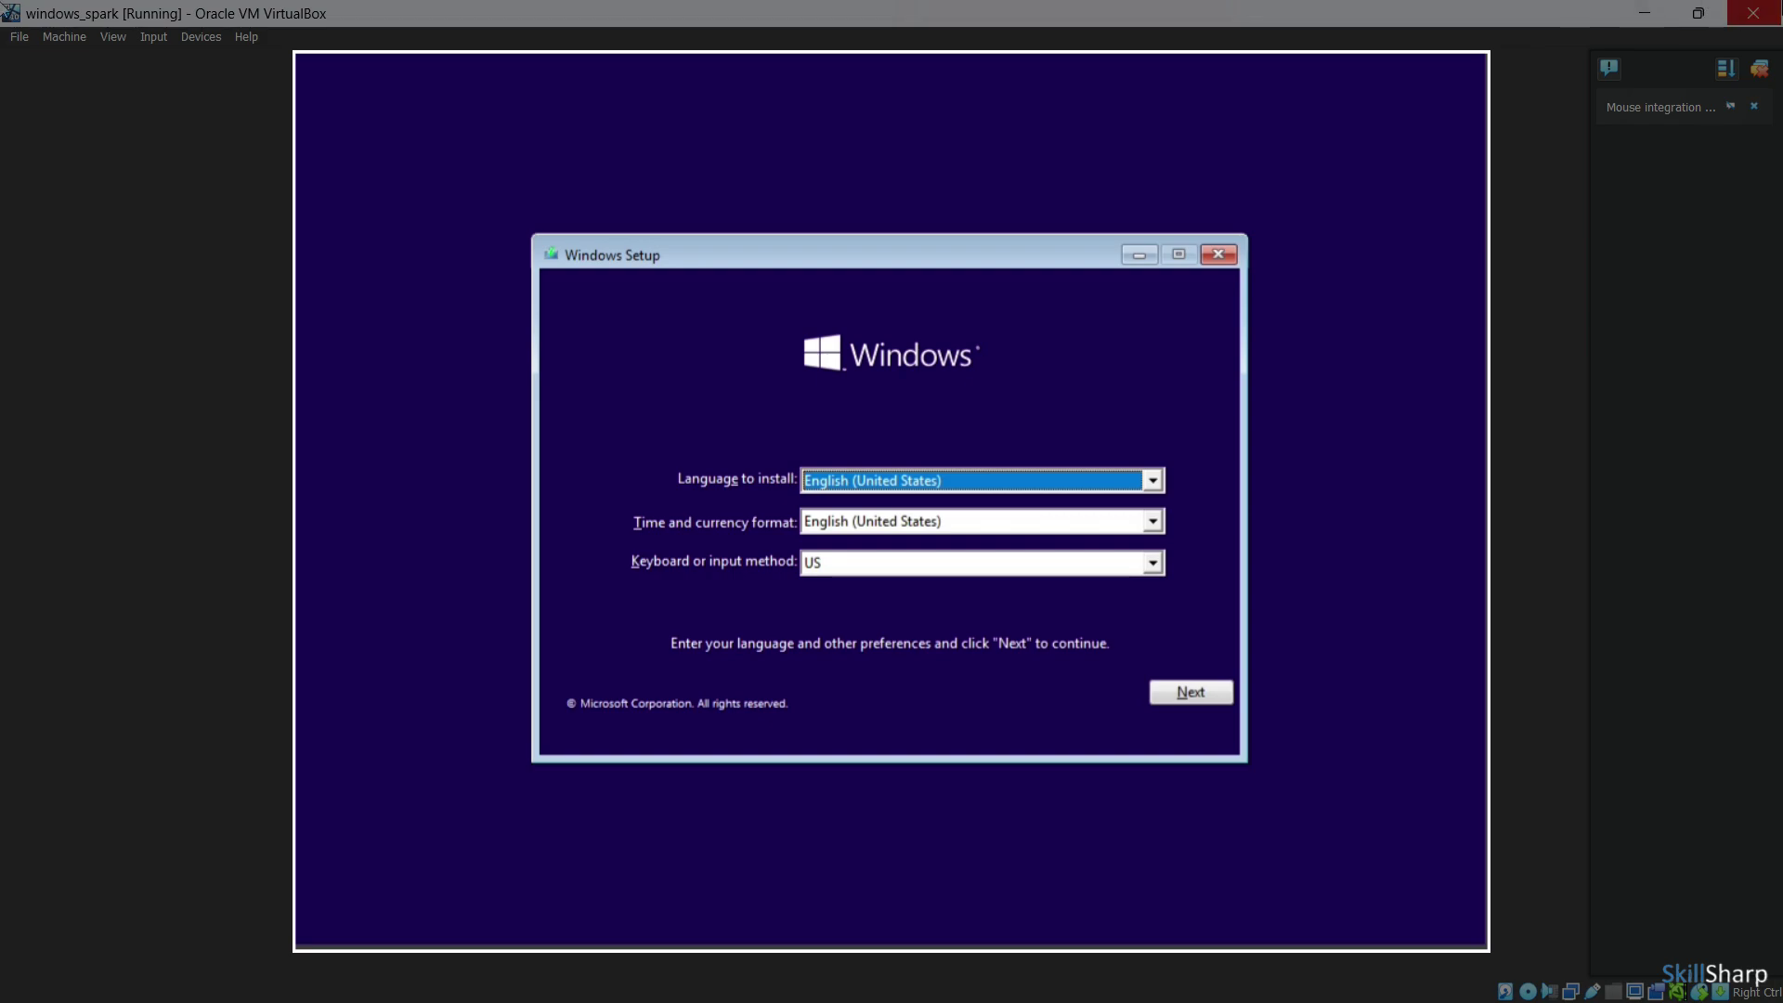
{"action": "left_click", "coordinate": [1759, 71]}
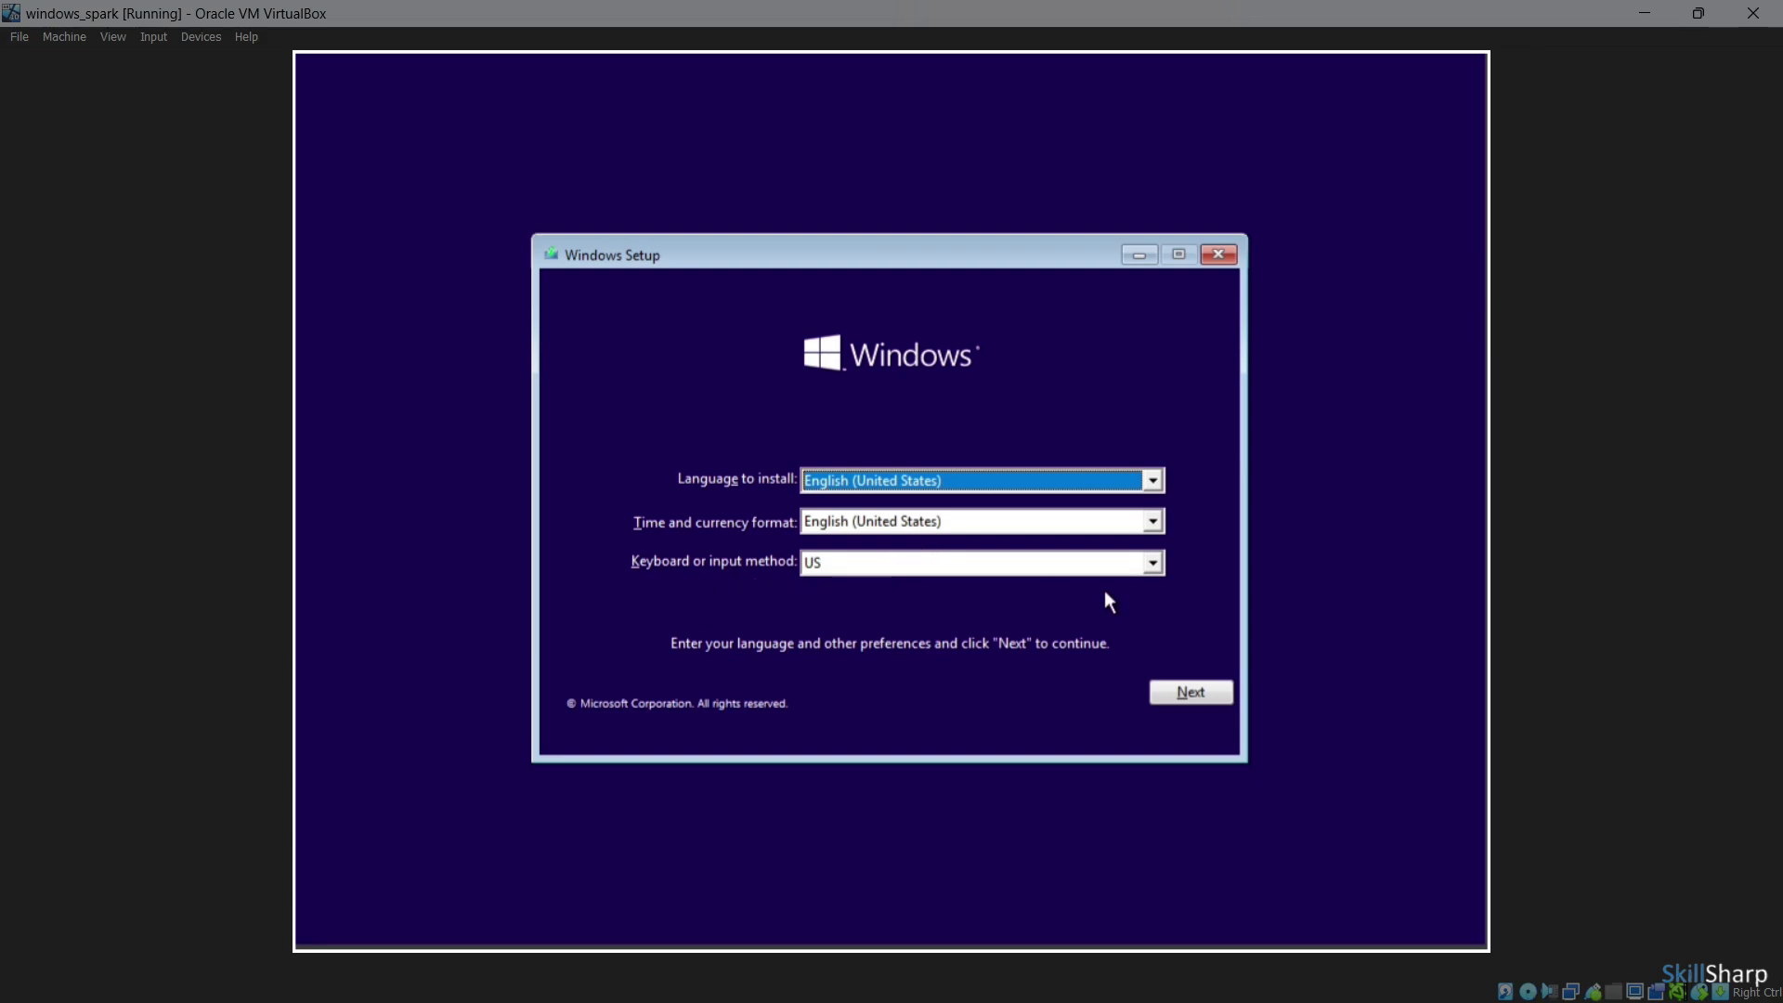
Accept the default language, begin the install, view the privacy statement, and skip the product key
{"action": "left_click", "coordinate": [1215, 694]}
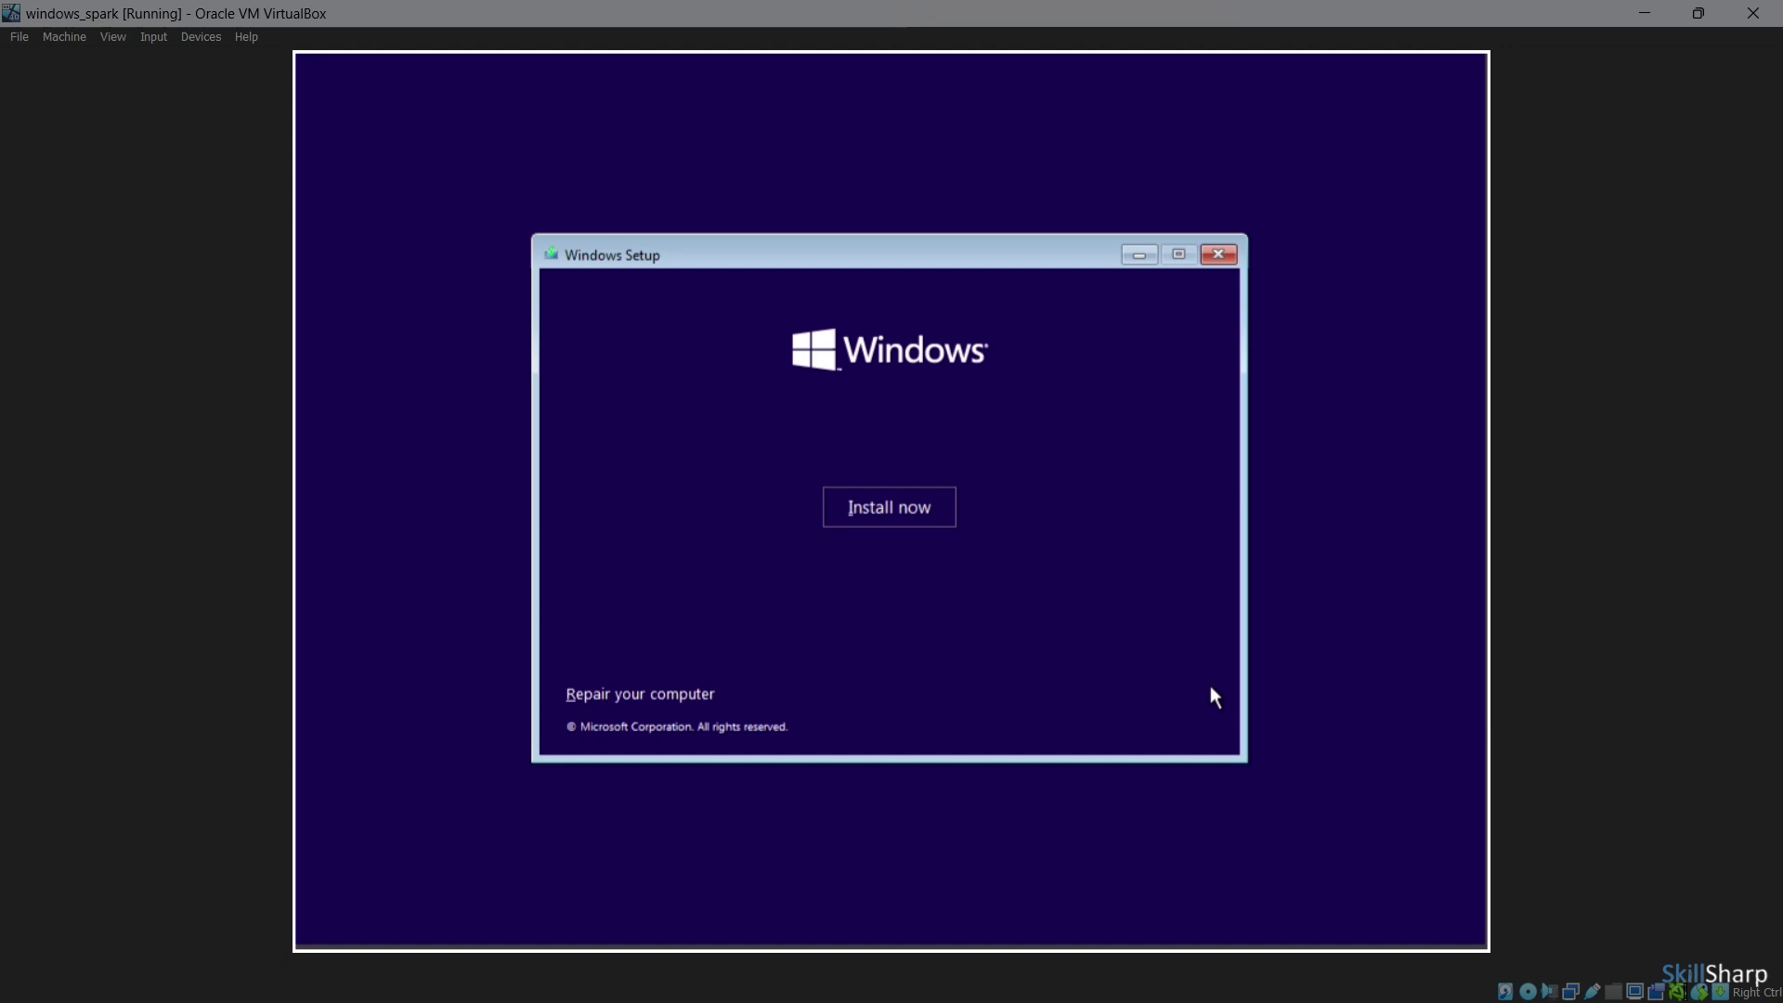
{"action": "left_click", "coordinate": [849, 513]}
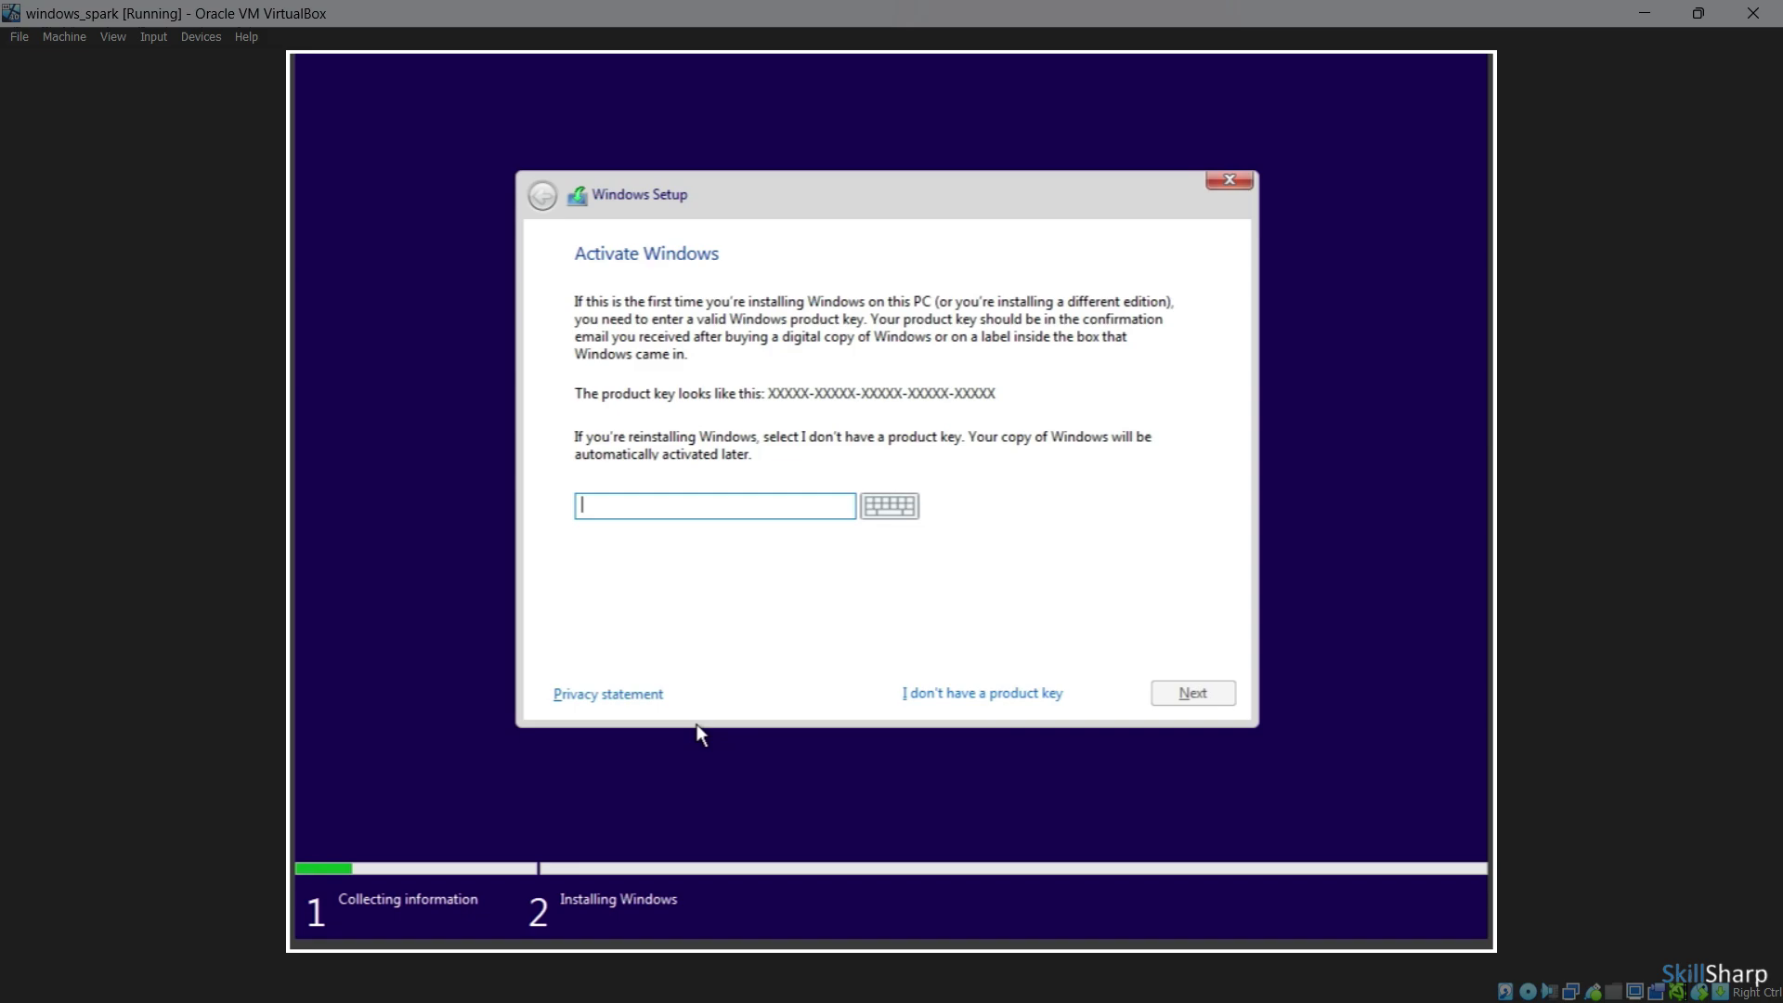
{"action": "left_click", "coordinate": [625, 698]}
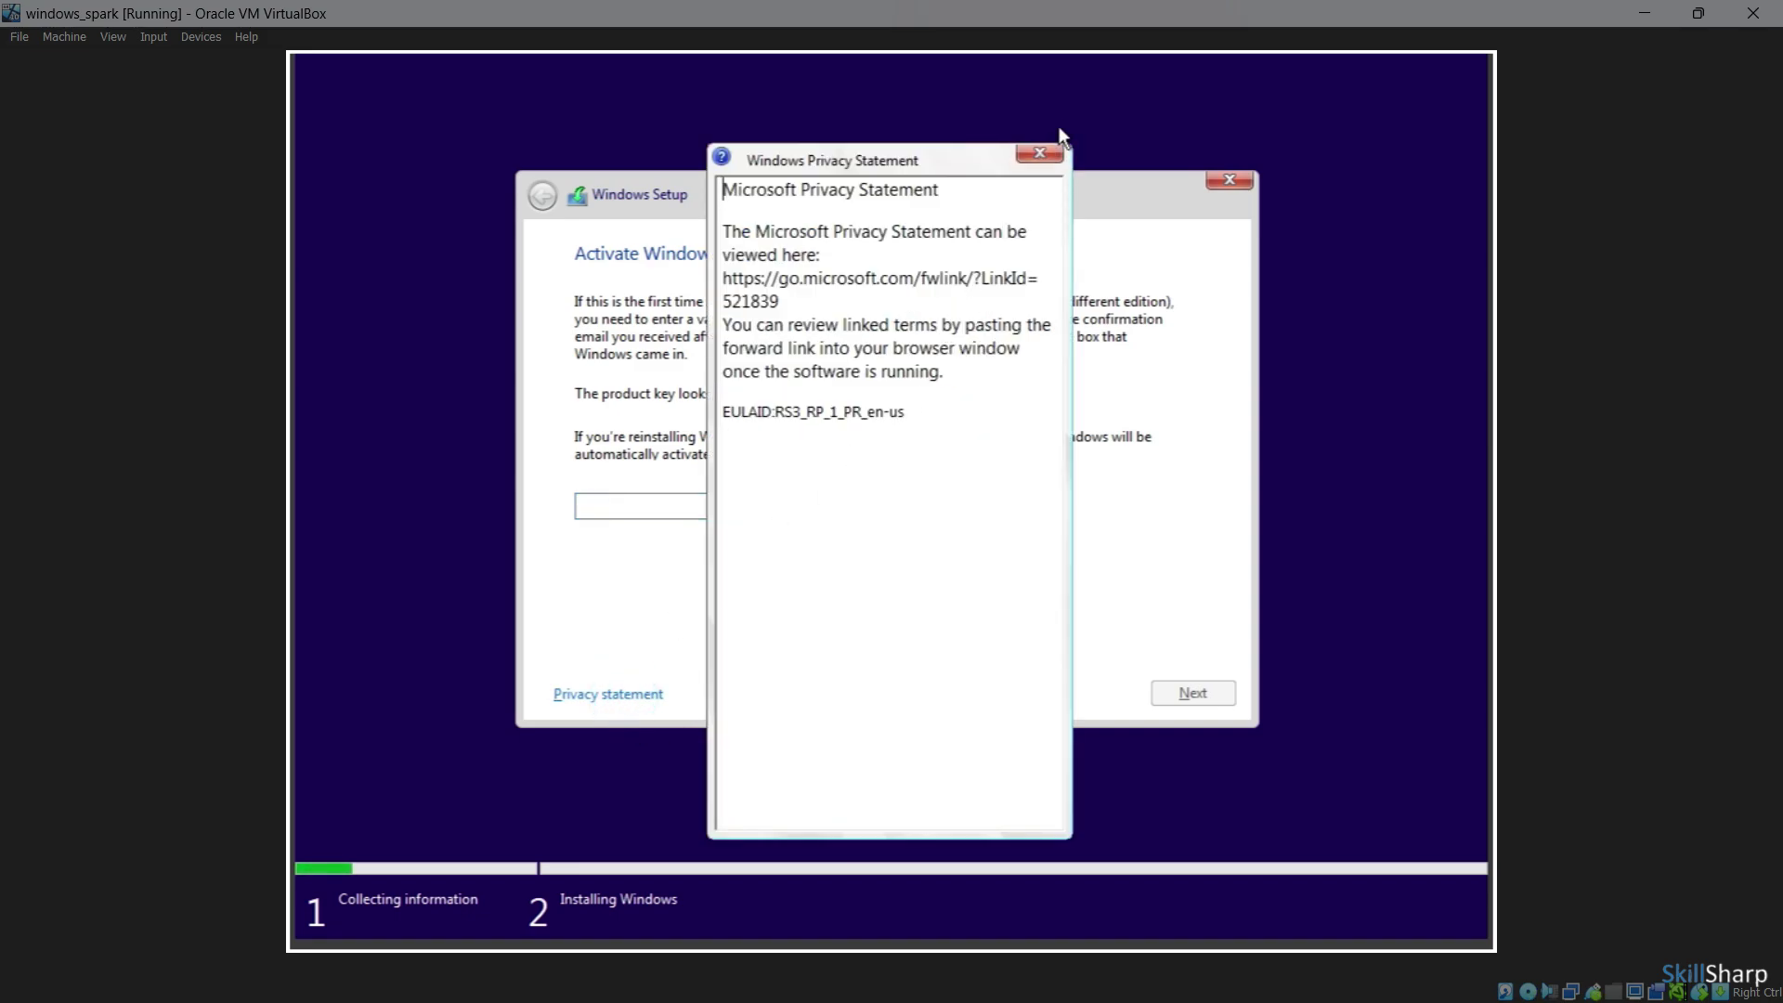
{"action": "left_click", "coordinate": [1039, 155]}
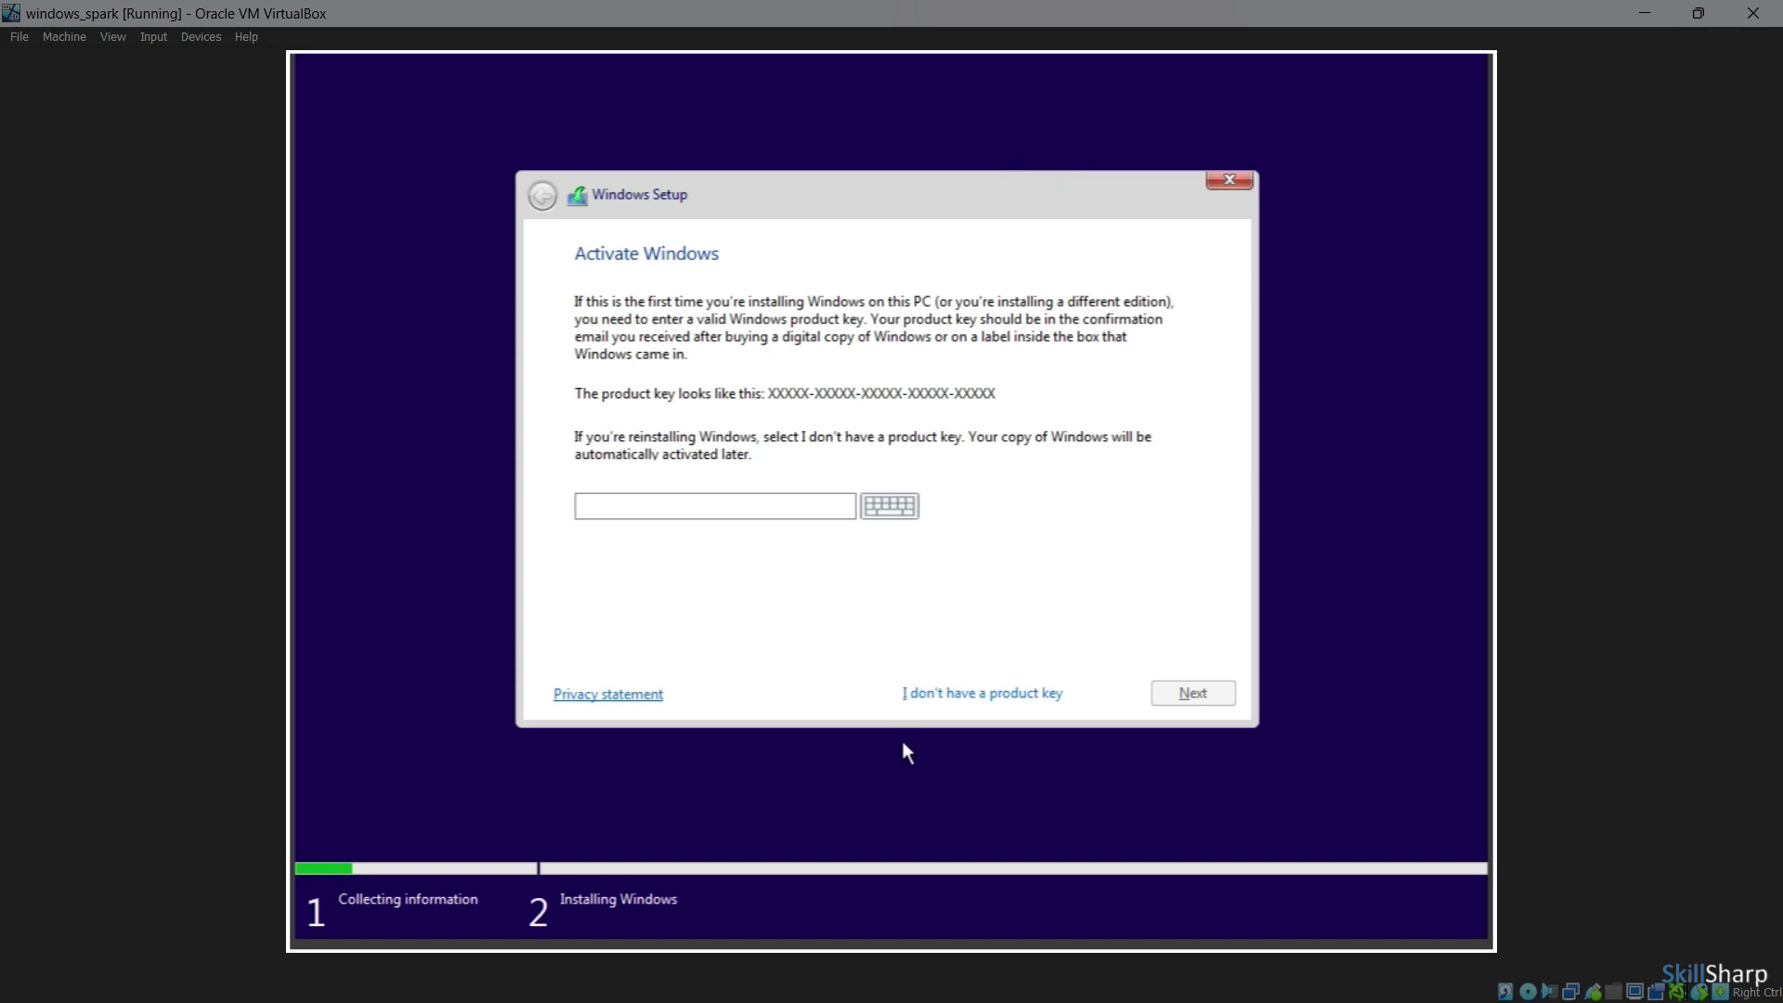
{"action": "left_click", "coordinate": [945, 689]}
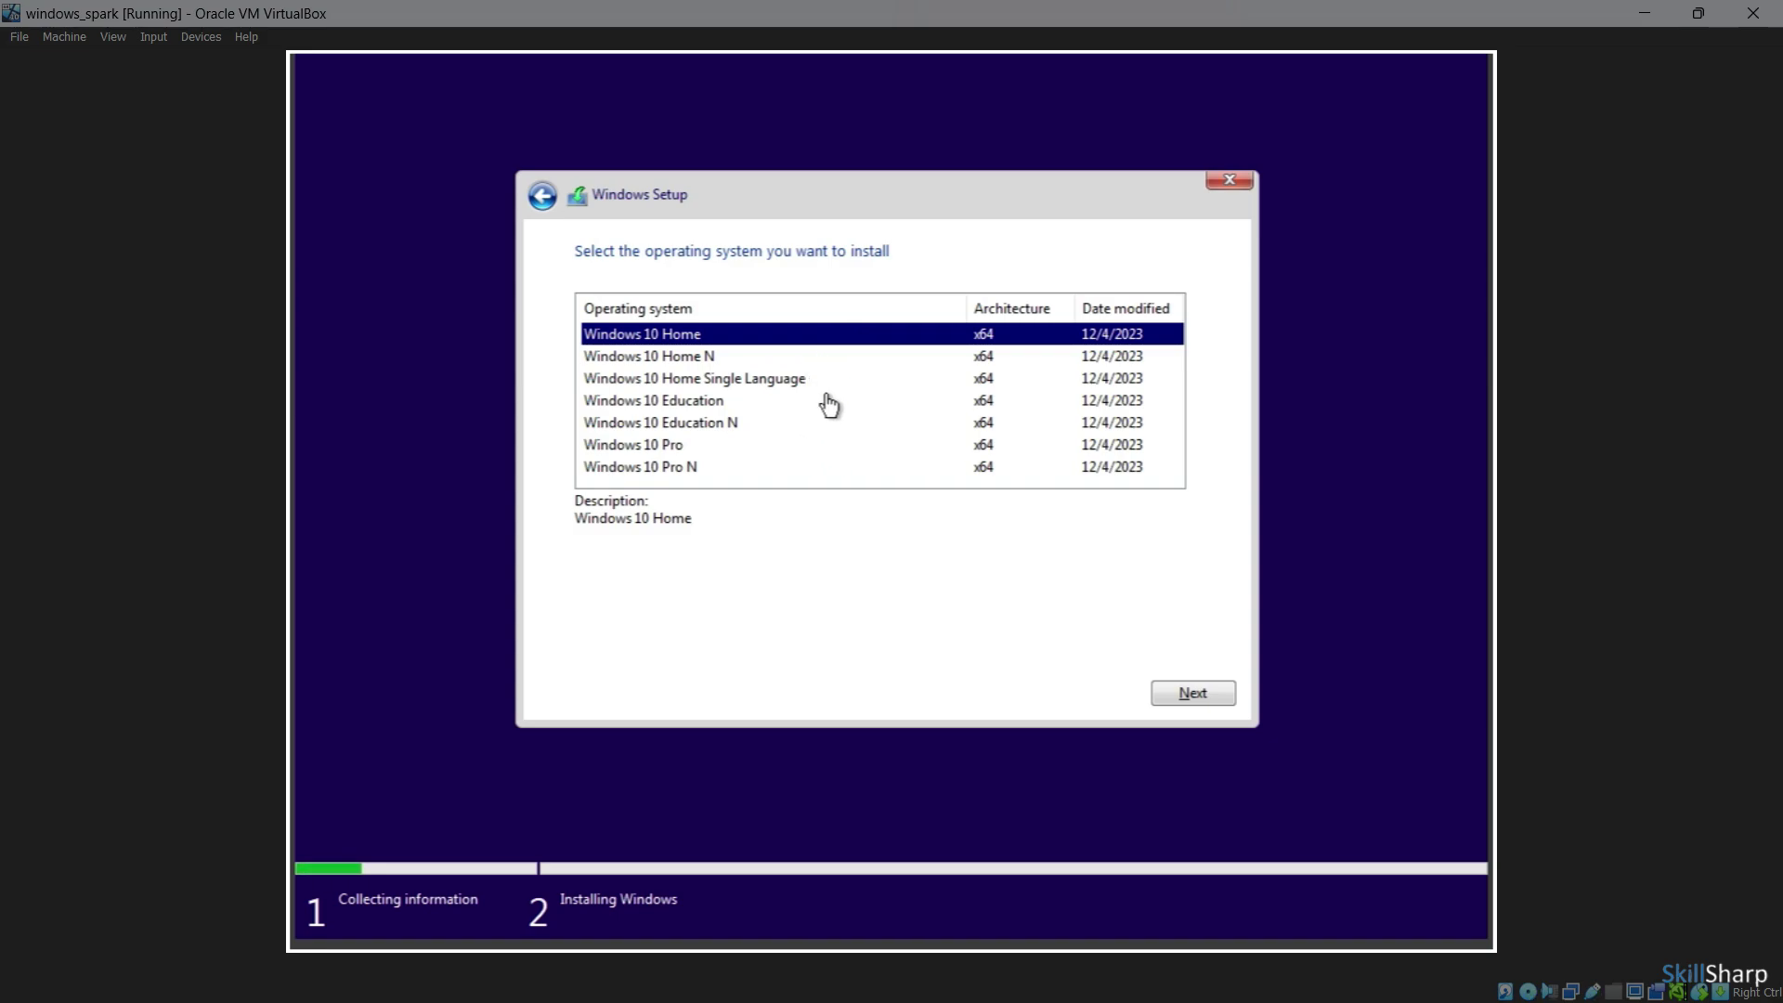
Select the Windows 10 Pro edition and accept the license terms
{"action": "left_click", "coordinate": [755, 447]}
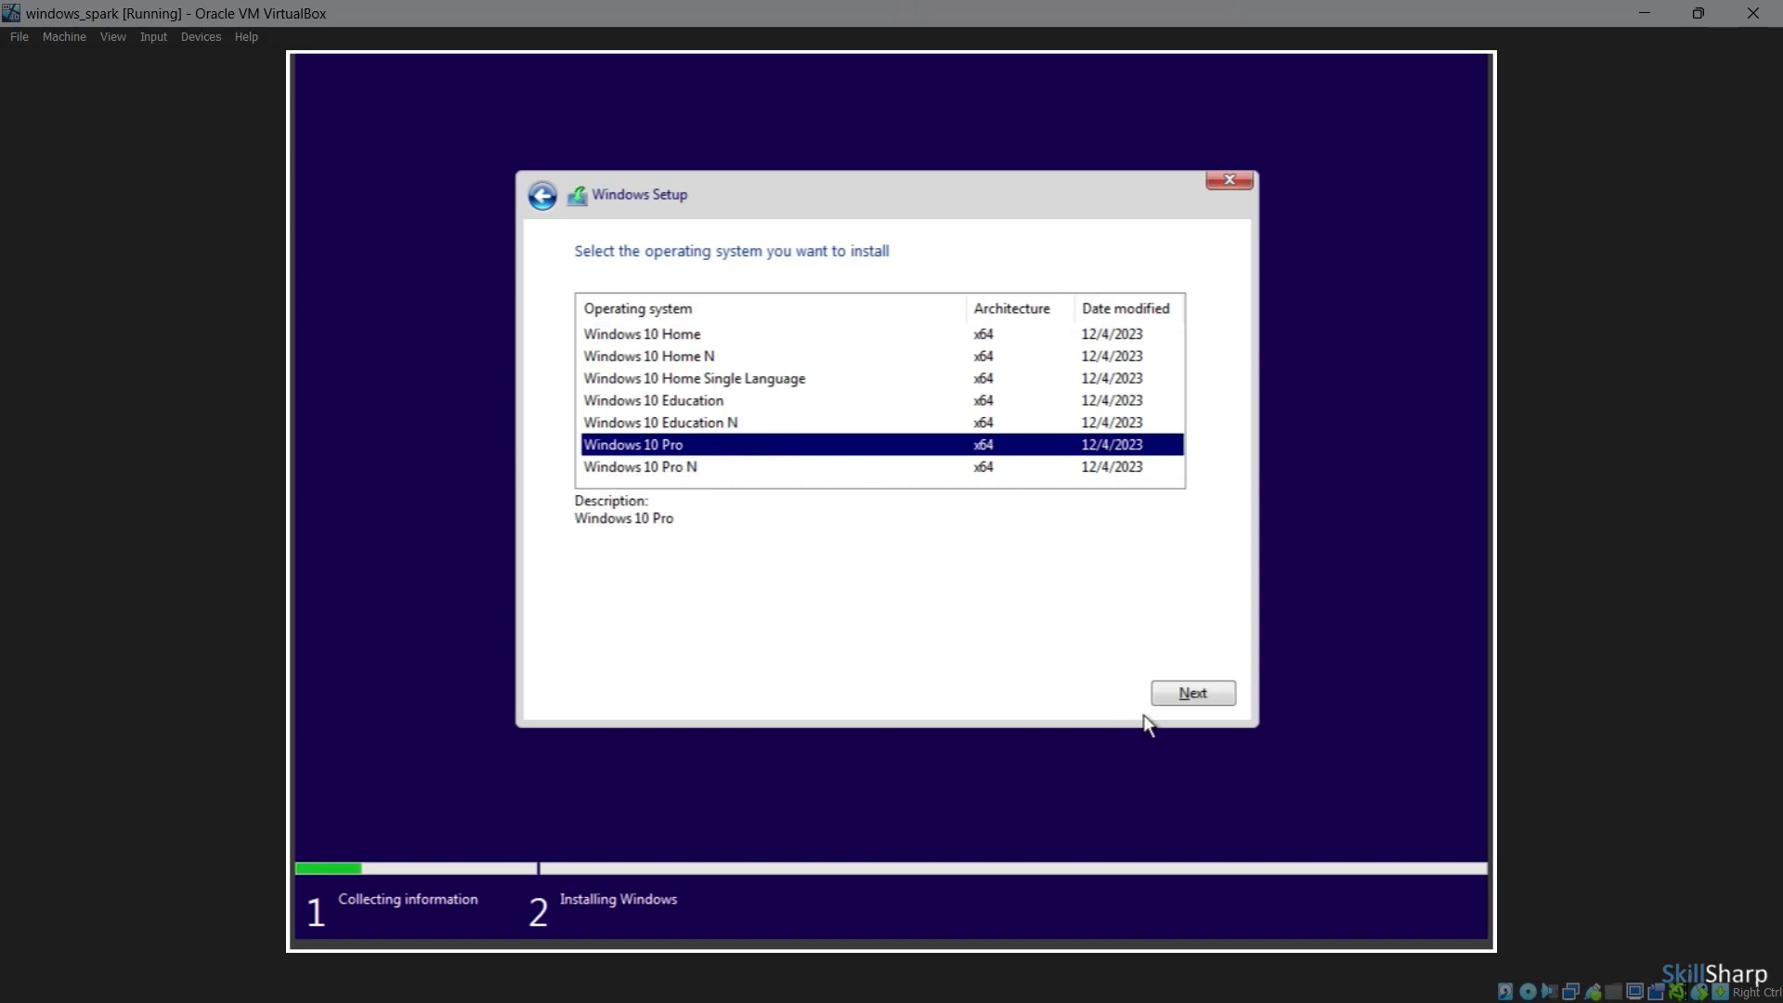
{"action": "left_click", "coordinate": [1189, 698]}
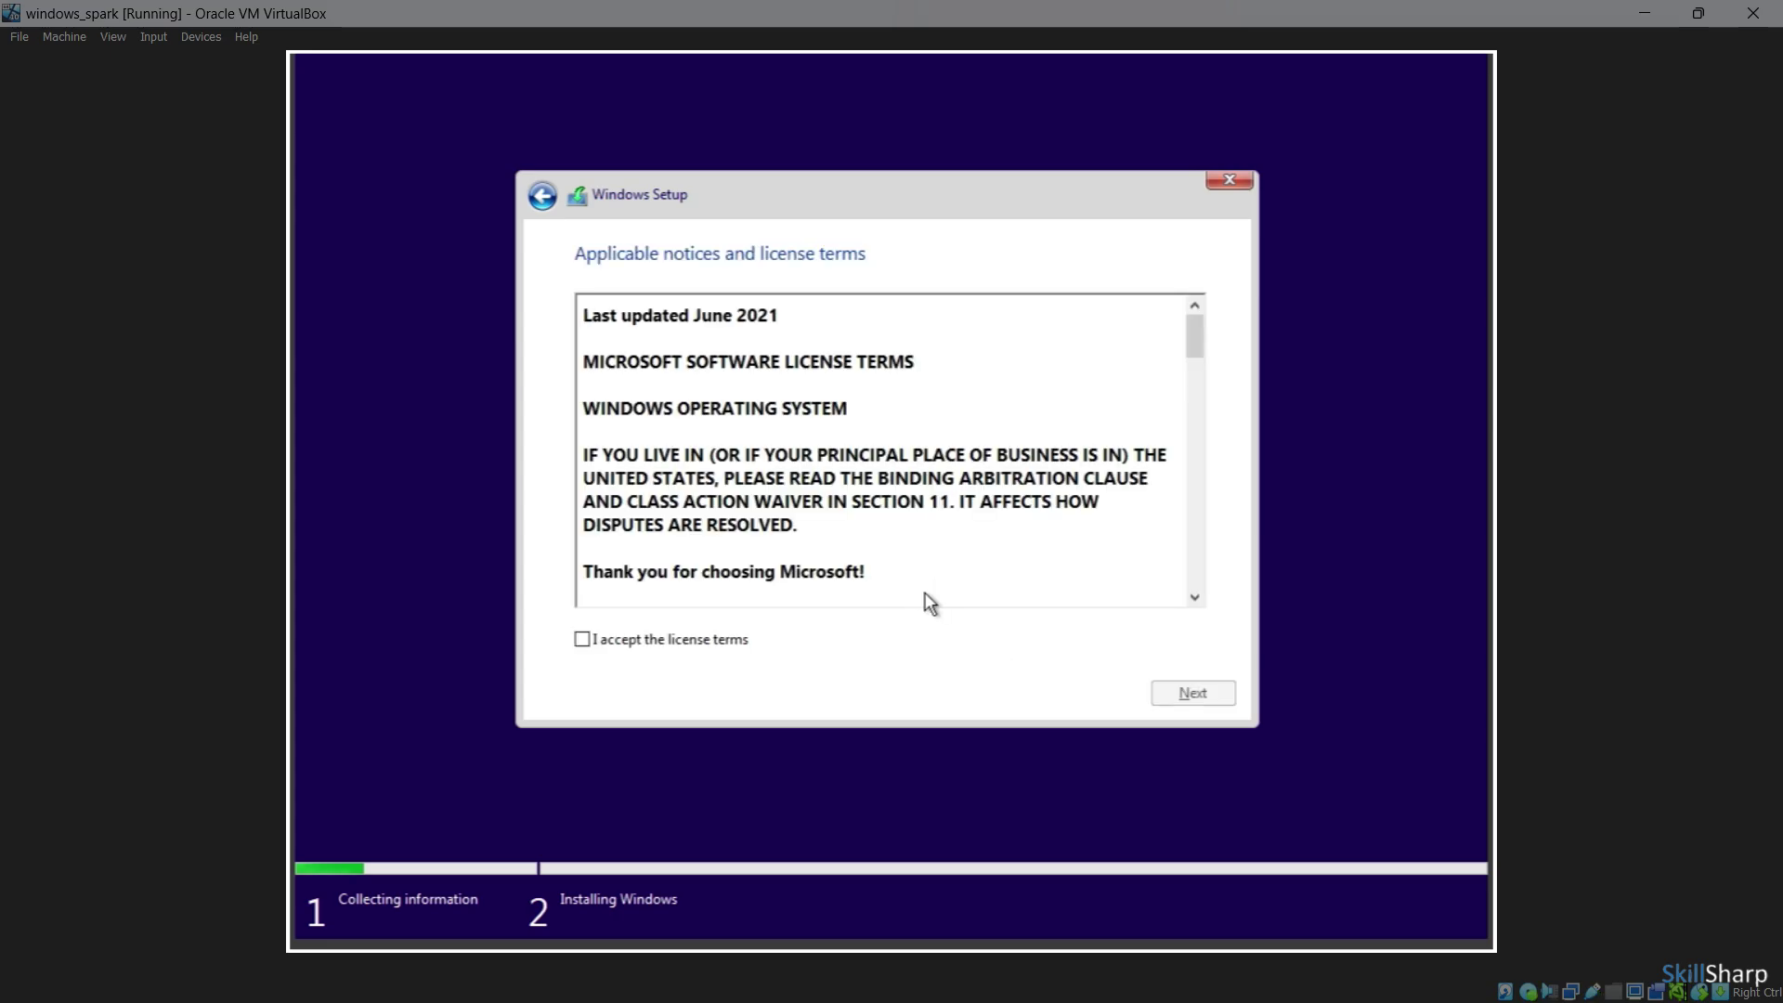
{"action": "scroll", "coordinate": [781, 583], "scroll_direction": "down", "scroll_amount": 4}
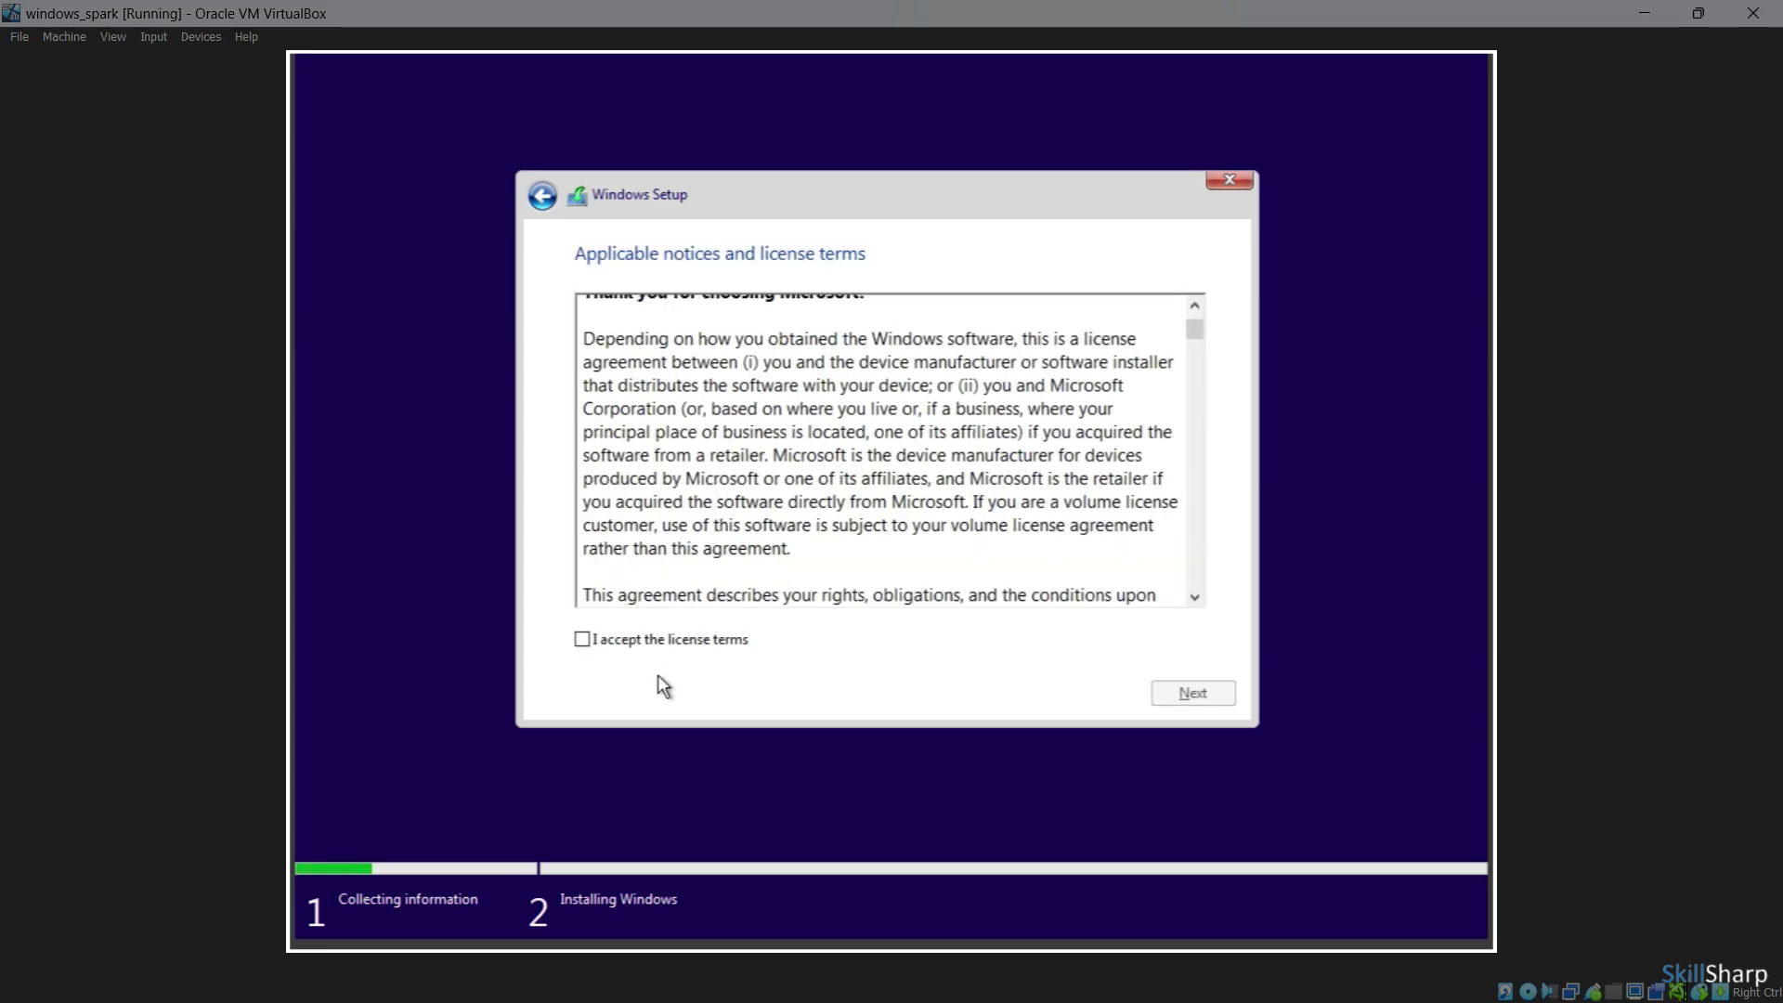
{"action": "left_click", "coordinate": [582, 639]}
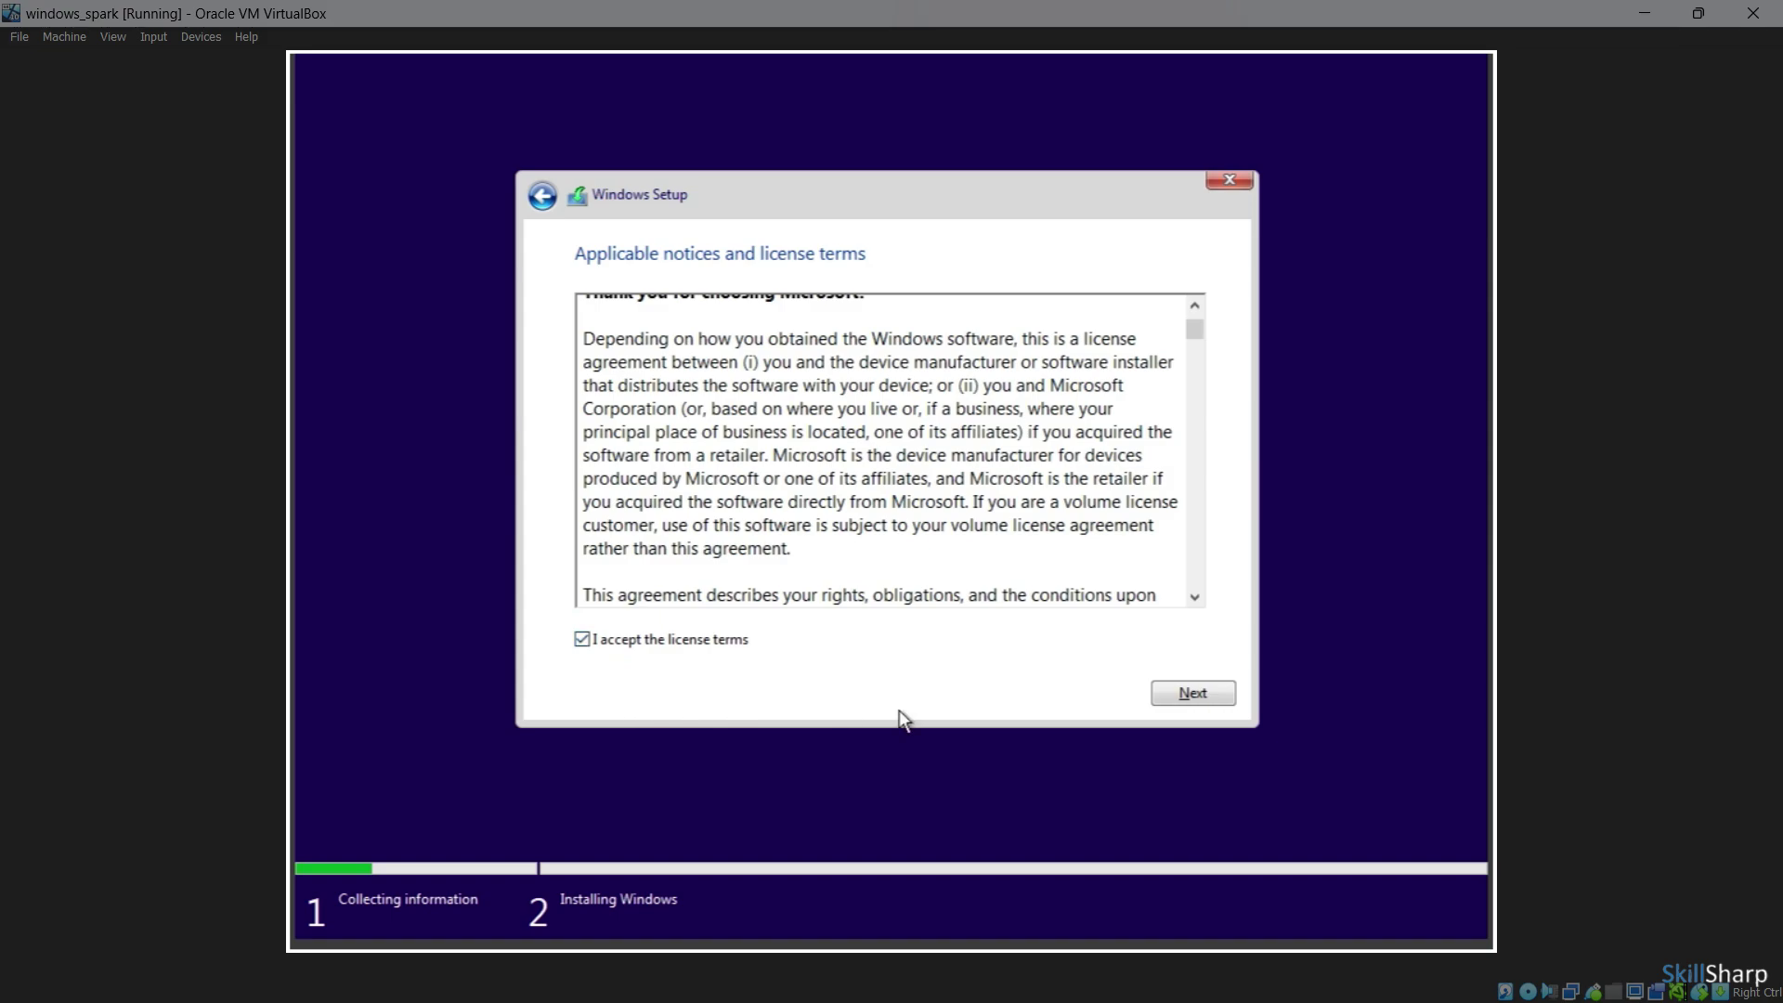
{"action": "left_click", "coordinate": [1211, 699]}
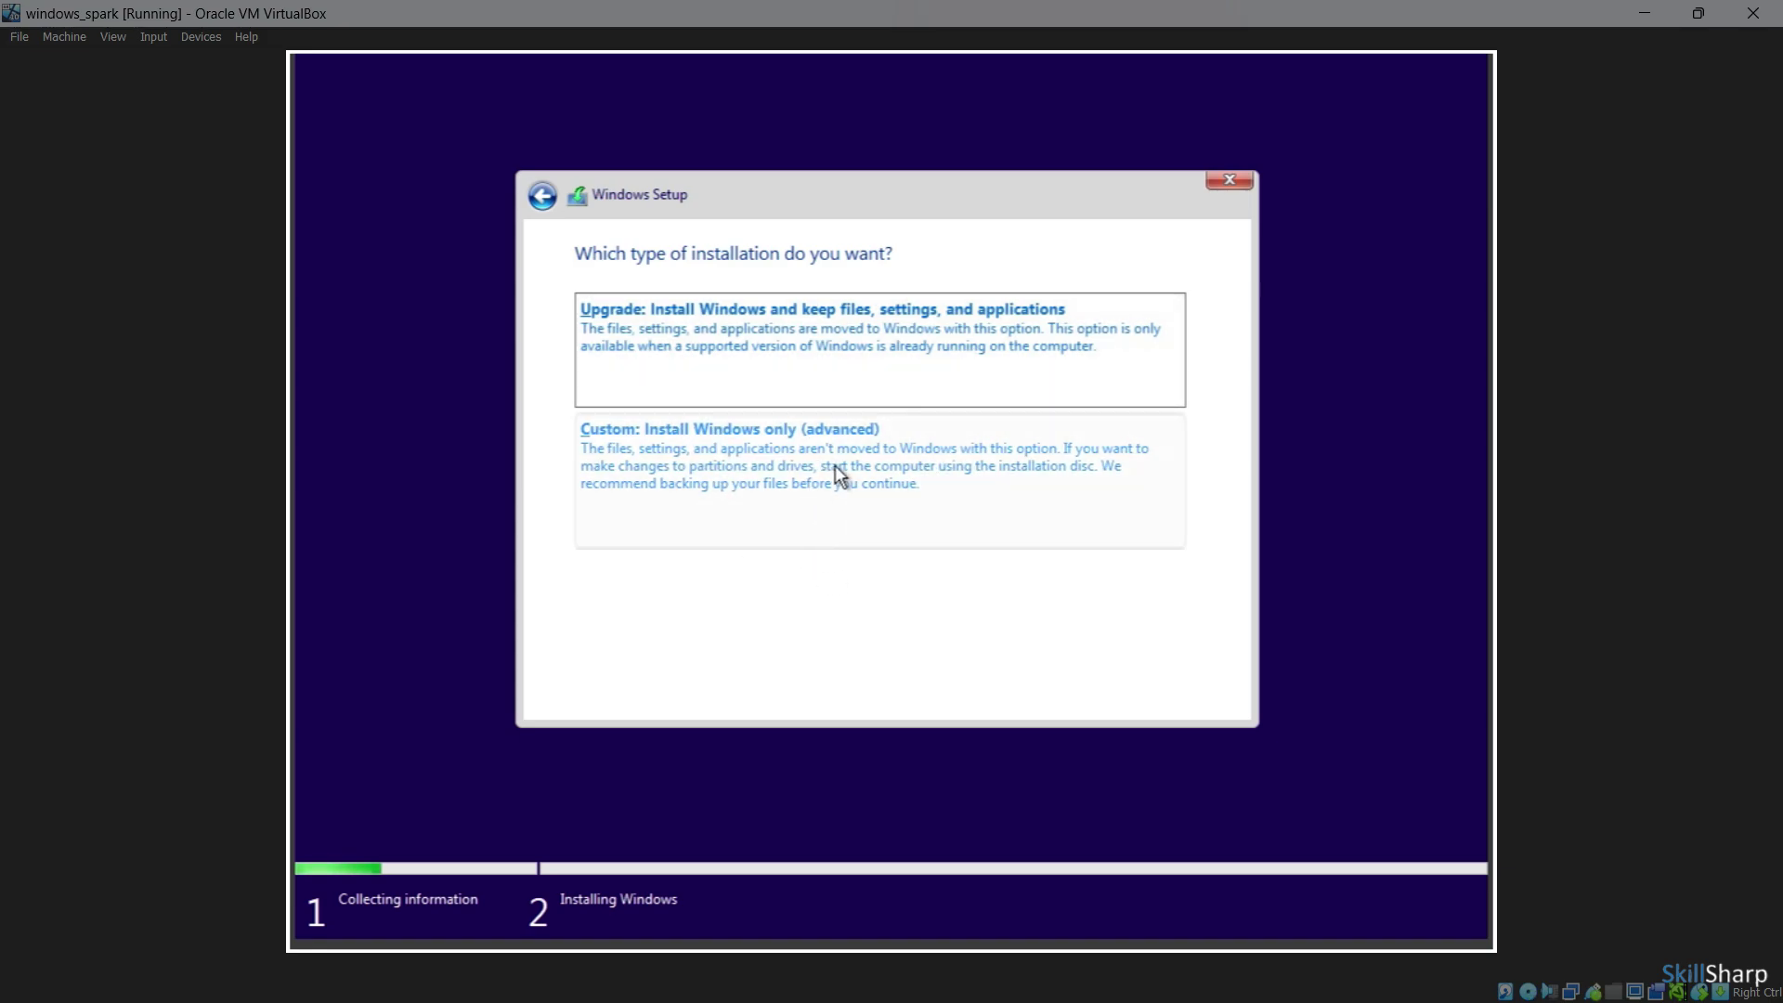
Choose Custom: Install Windows only and install onto Drive 0's 60 GB unallocated space
{"action": "left_click", "coordinate": [804, 479]}
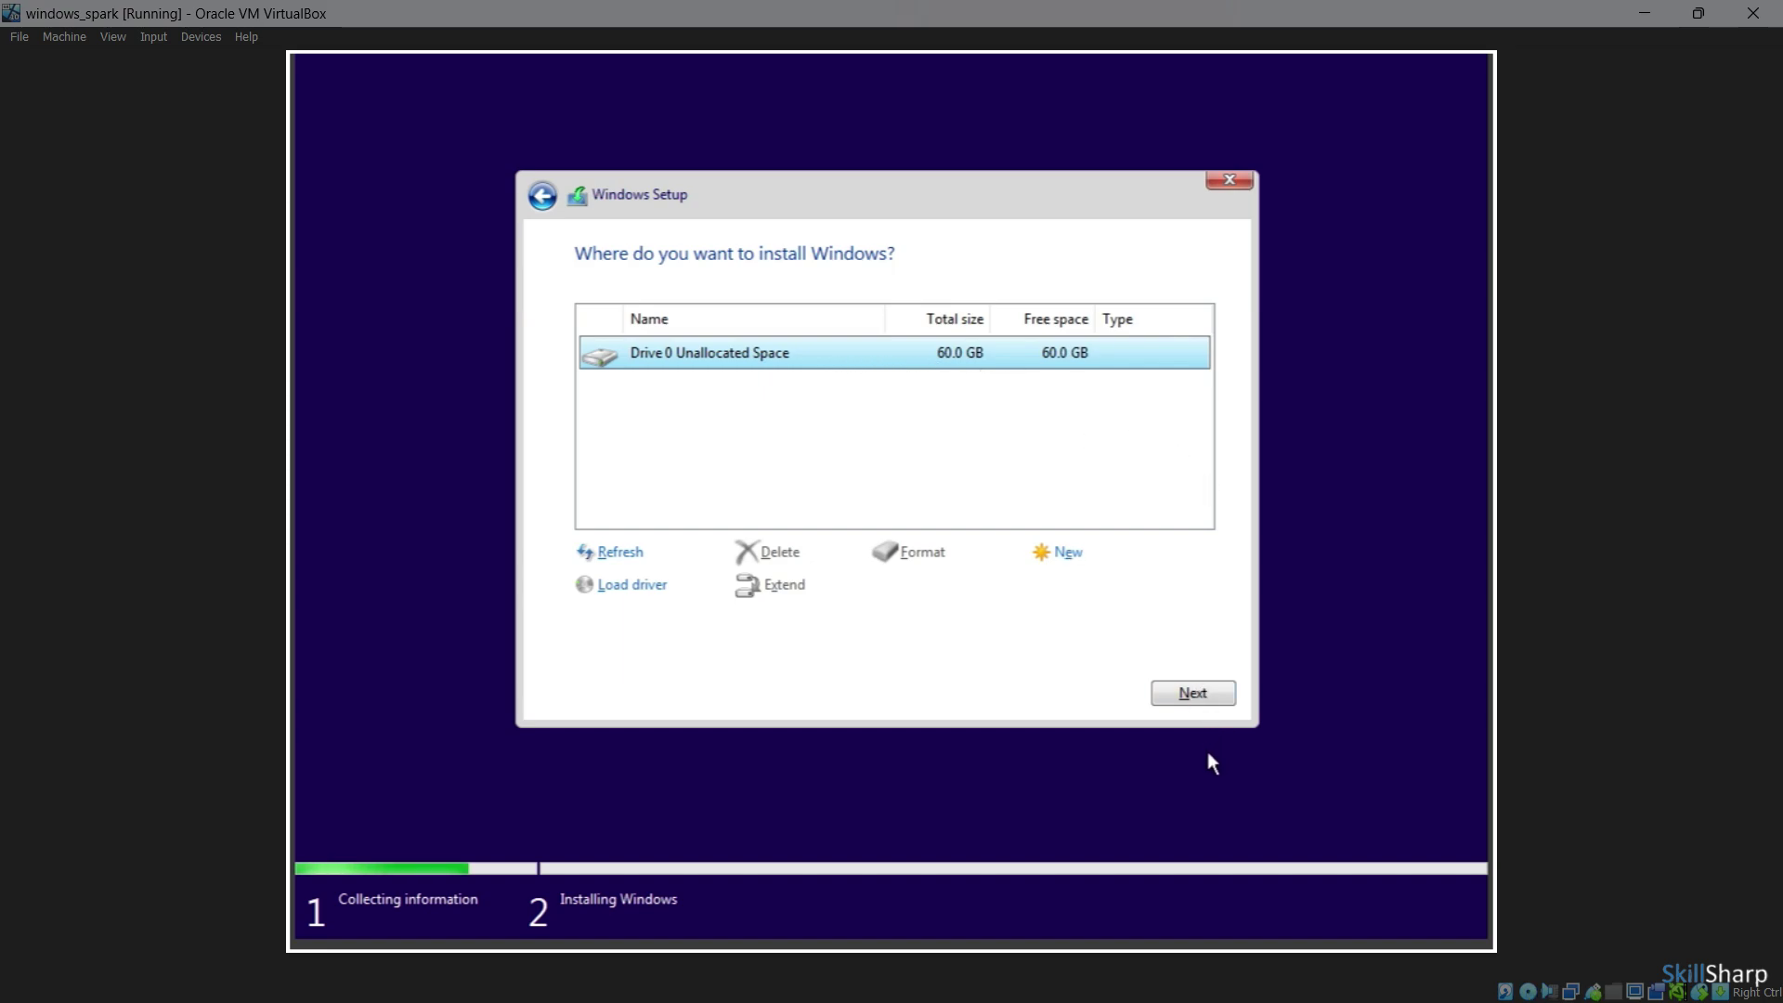
{"action": "left_click", "coordinate": [1196, 698]}
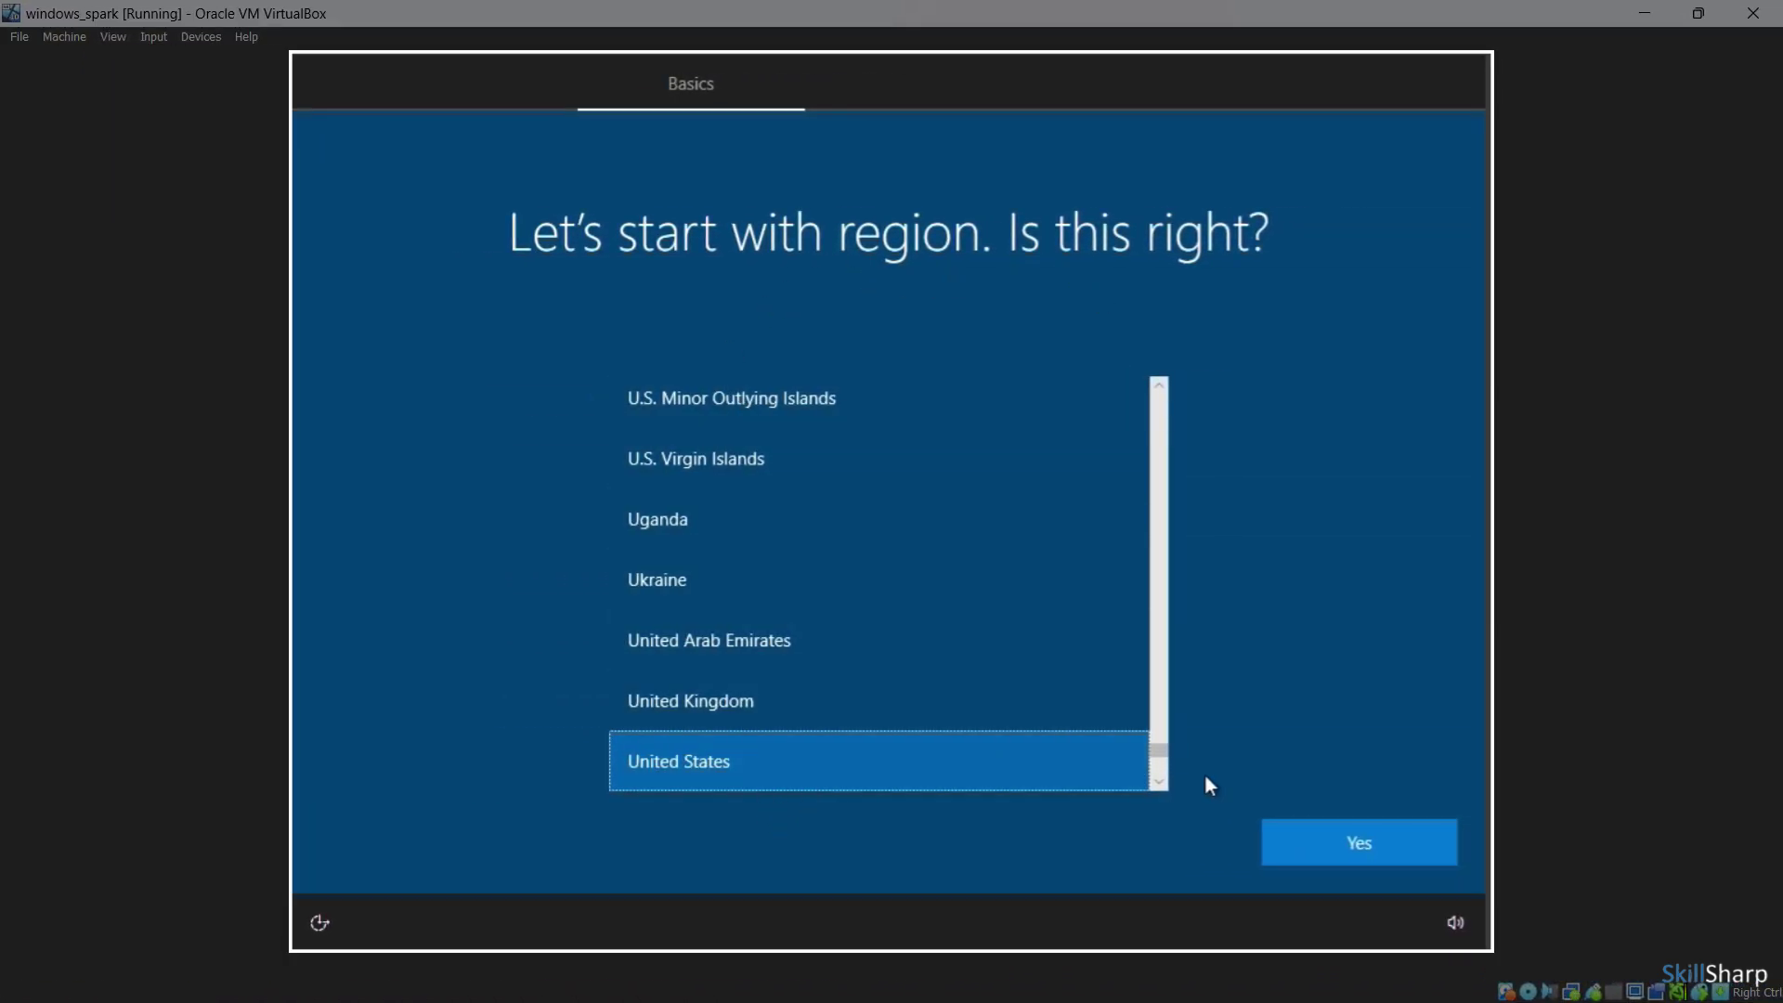
Confirm United States as region and US as keyboard layout, skipping a second layout
{"action": "left_click", "coordinate": [1317, 841]}
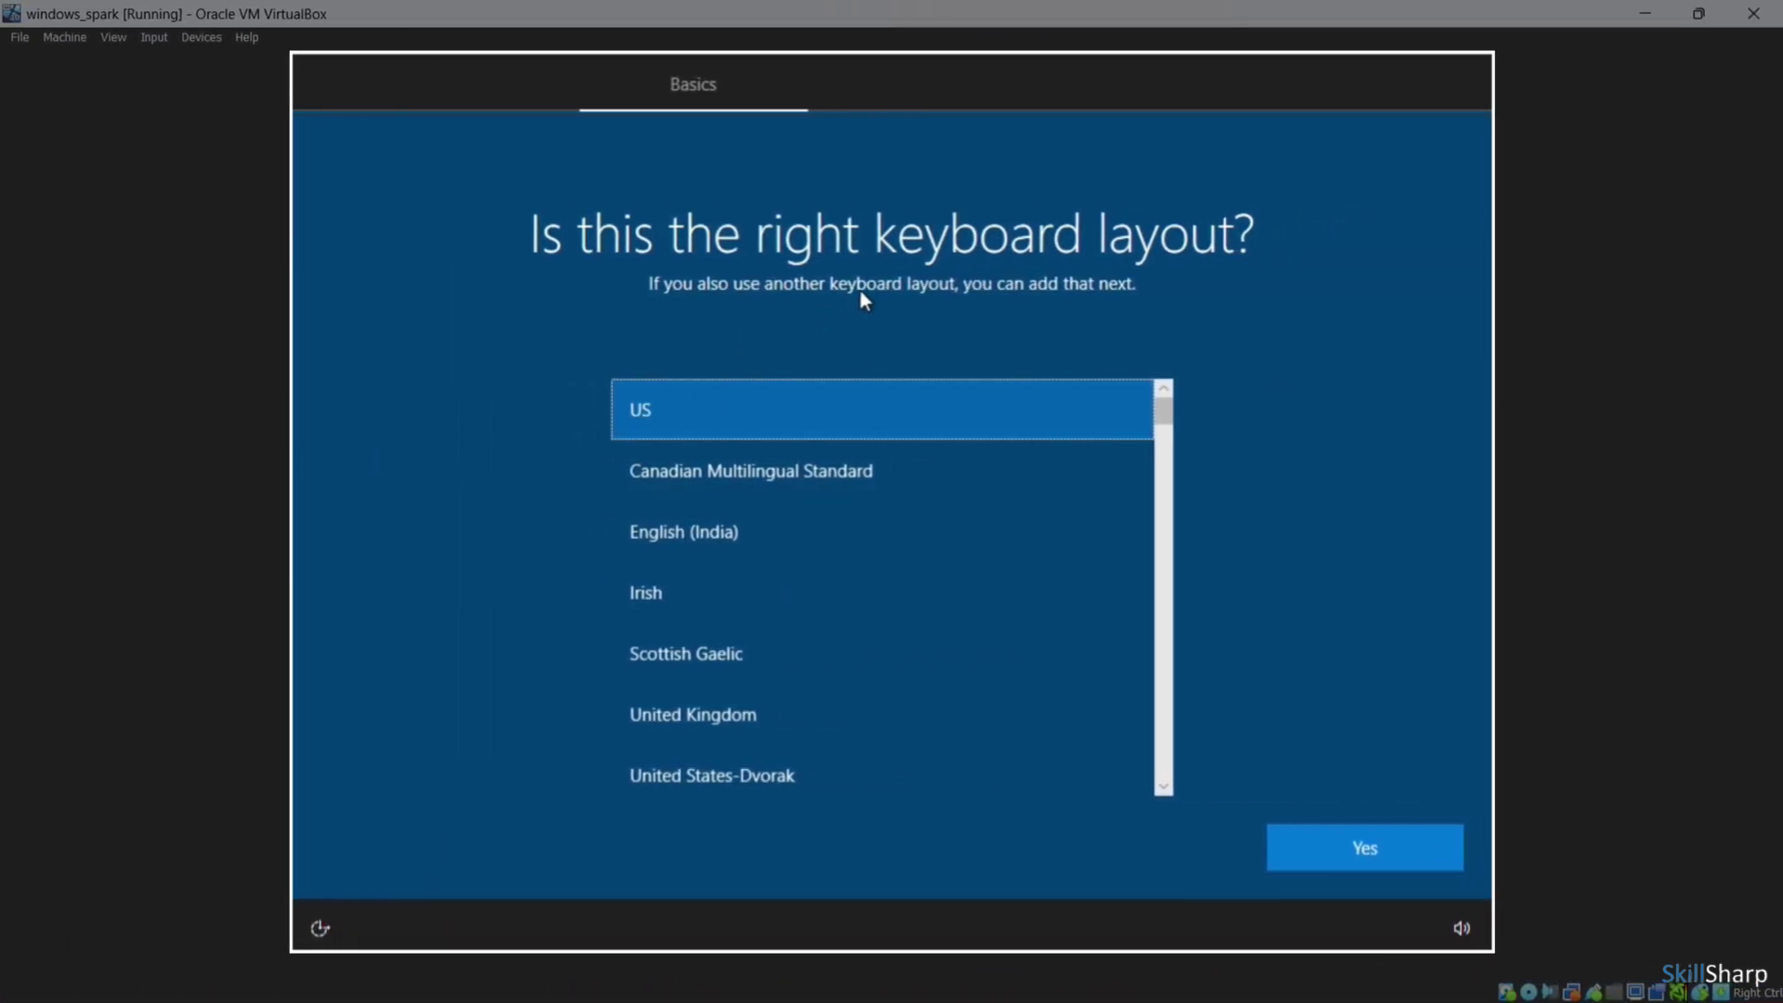
{"action": "left_click", "coordinate": [1401, 850]}
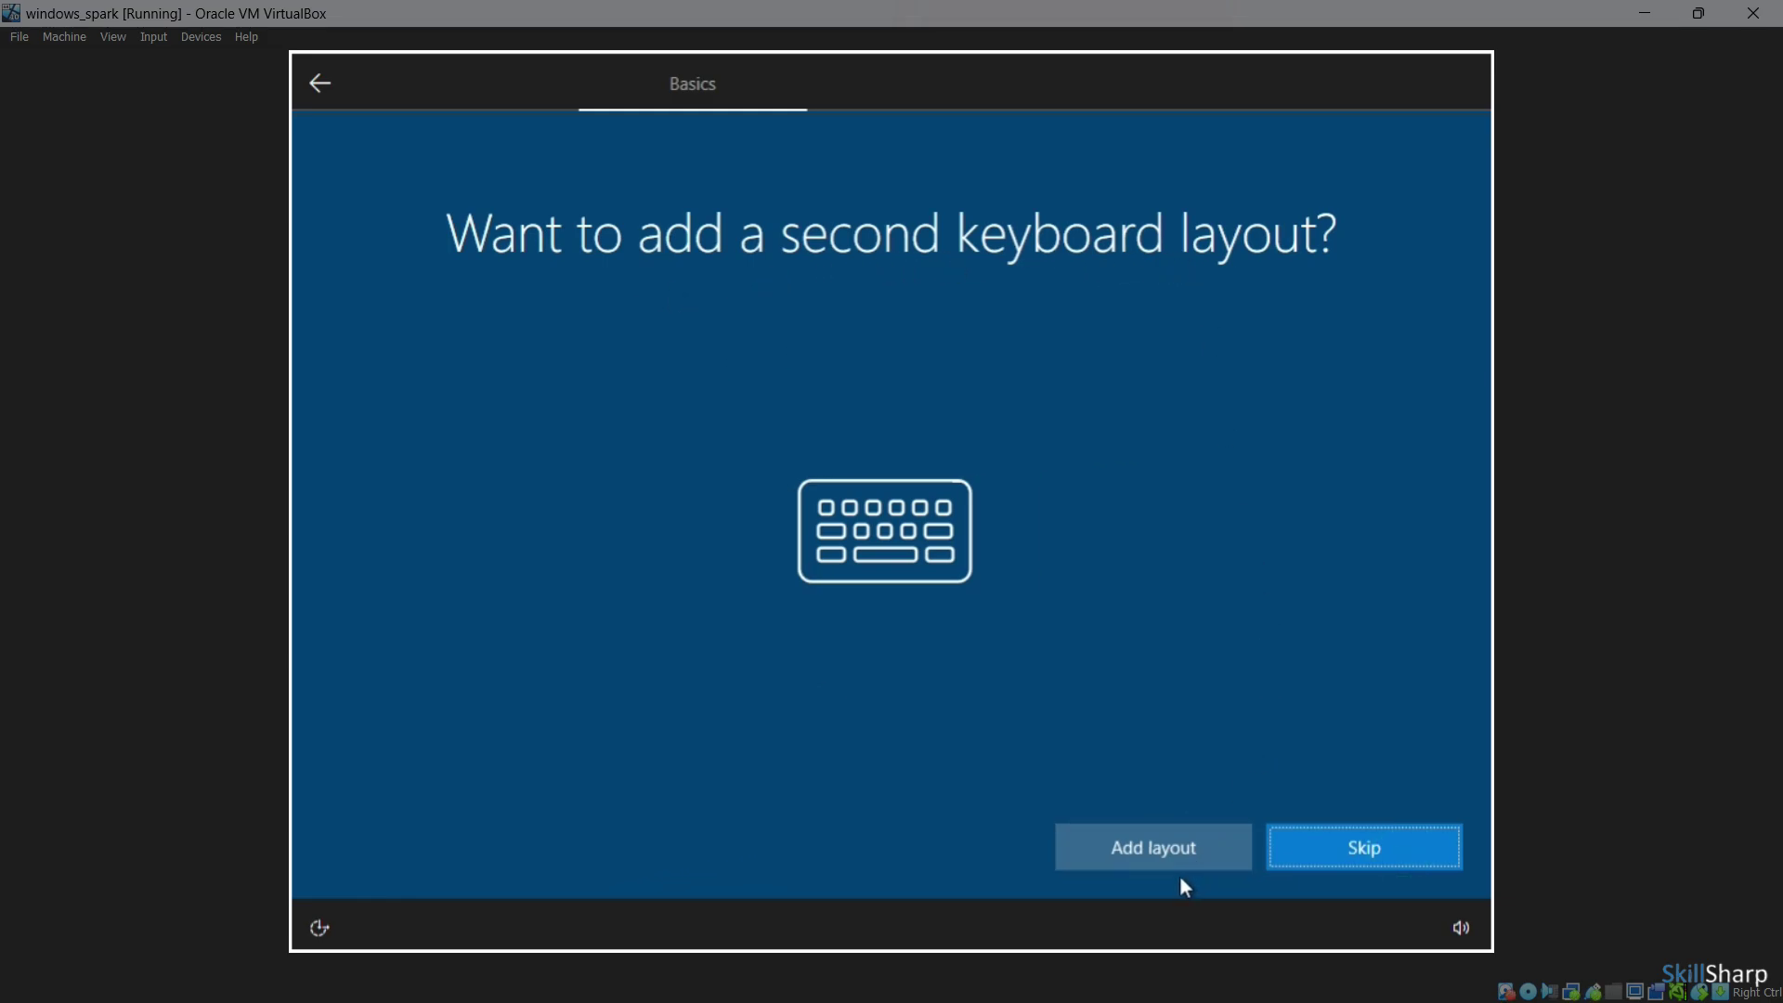
{"action": "left_click", "coordinate": [1318, 846]}
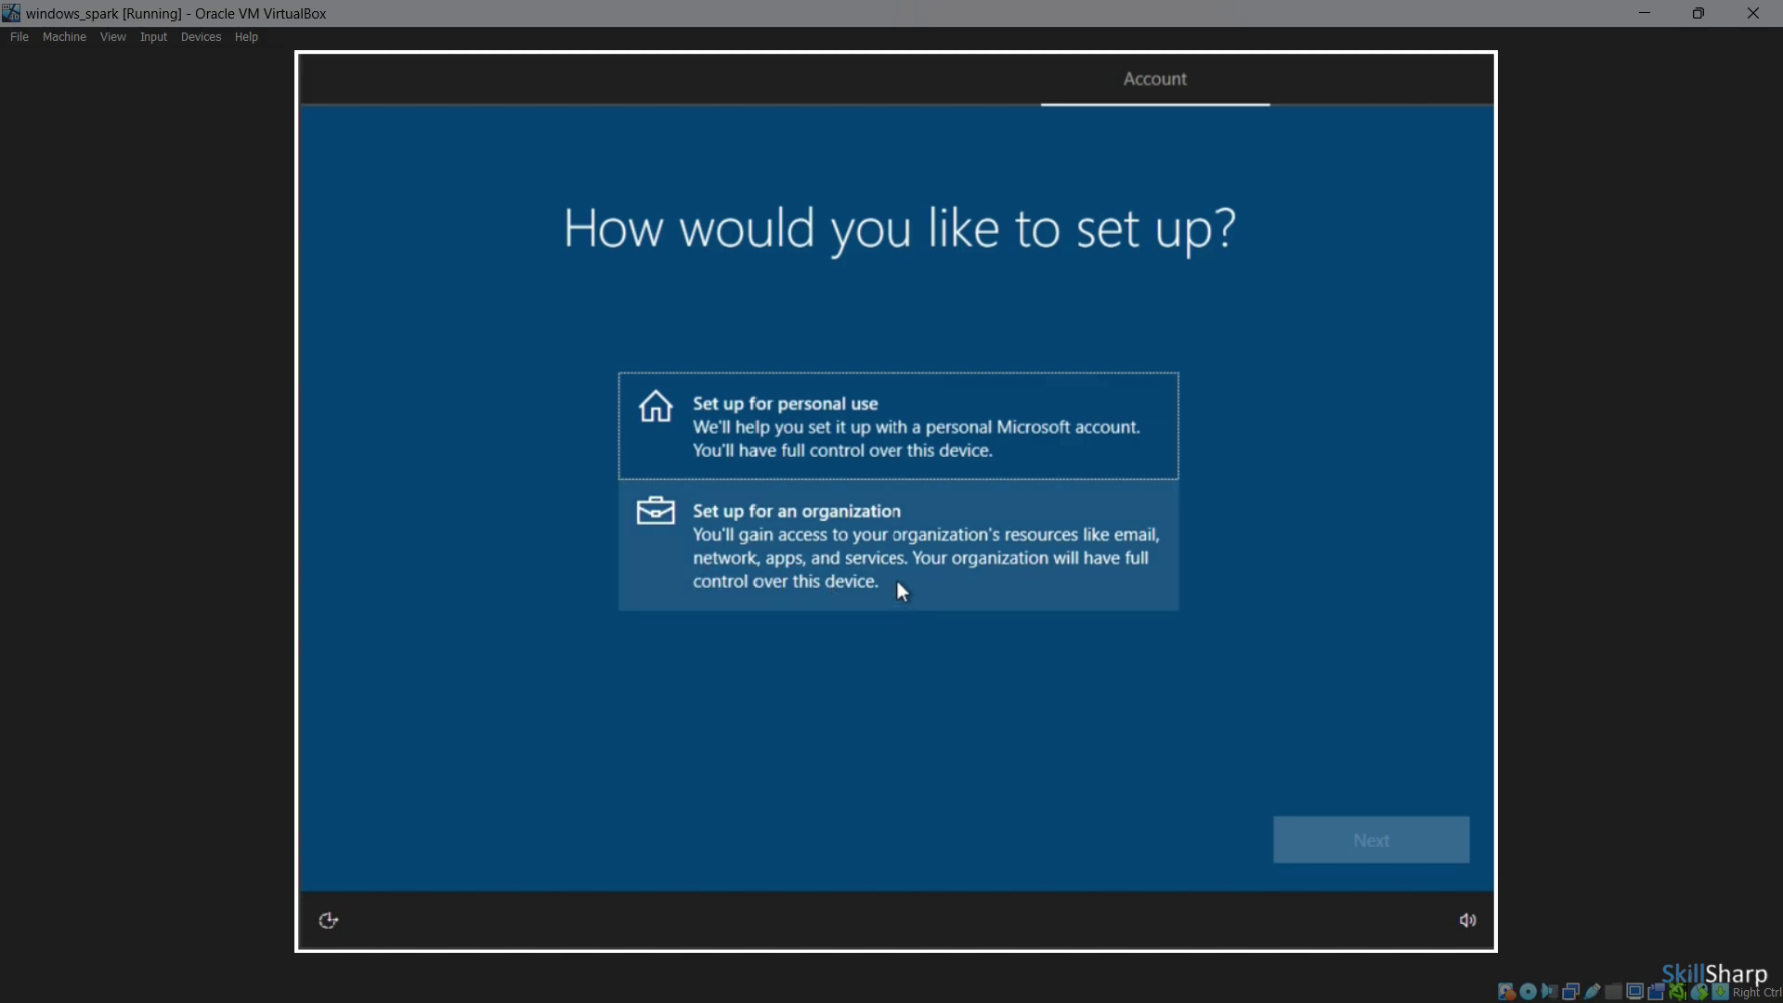
Choose 'Set up for personal use', then an offline account with limited experience, skipping Microsoft sign-in
{"action": "left_click", "coordinate": [874, 427]}
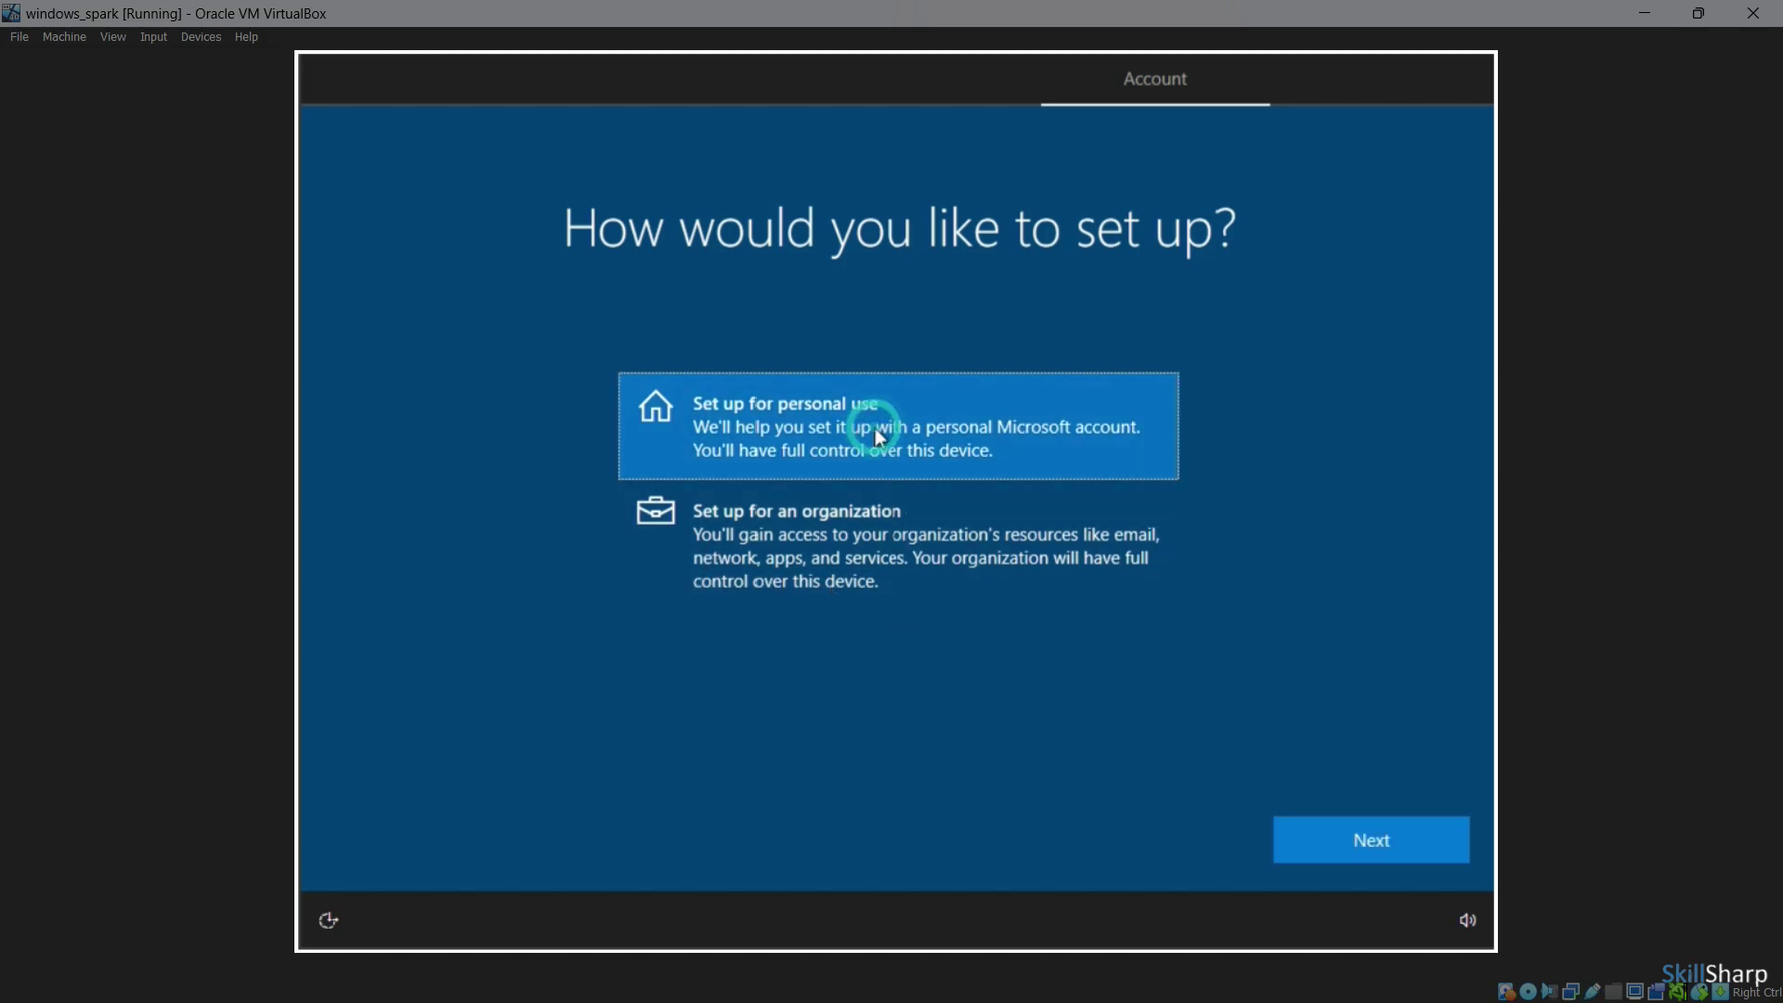
{"action": "left_click", "coordinate": [1389, 840]}
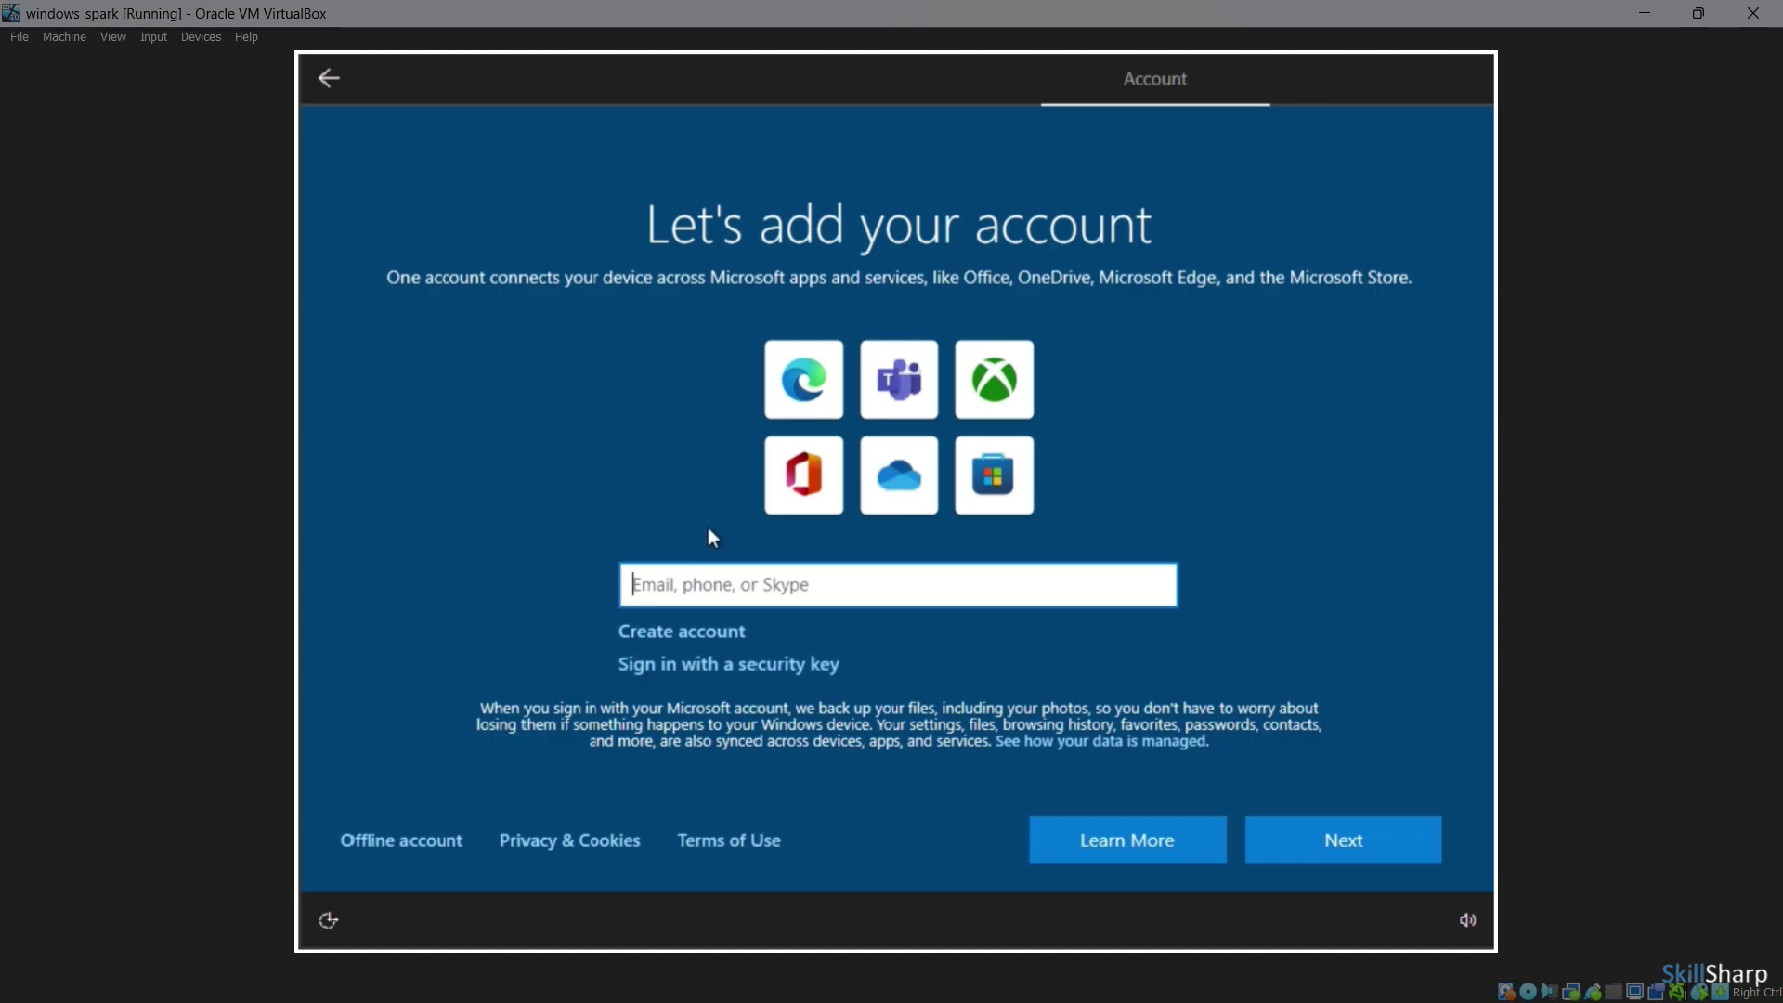
{"action": "left_click", "coordinate": [372, 849]}
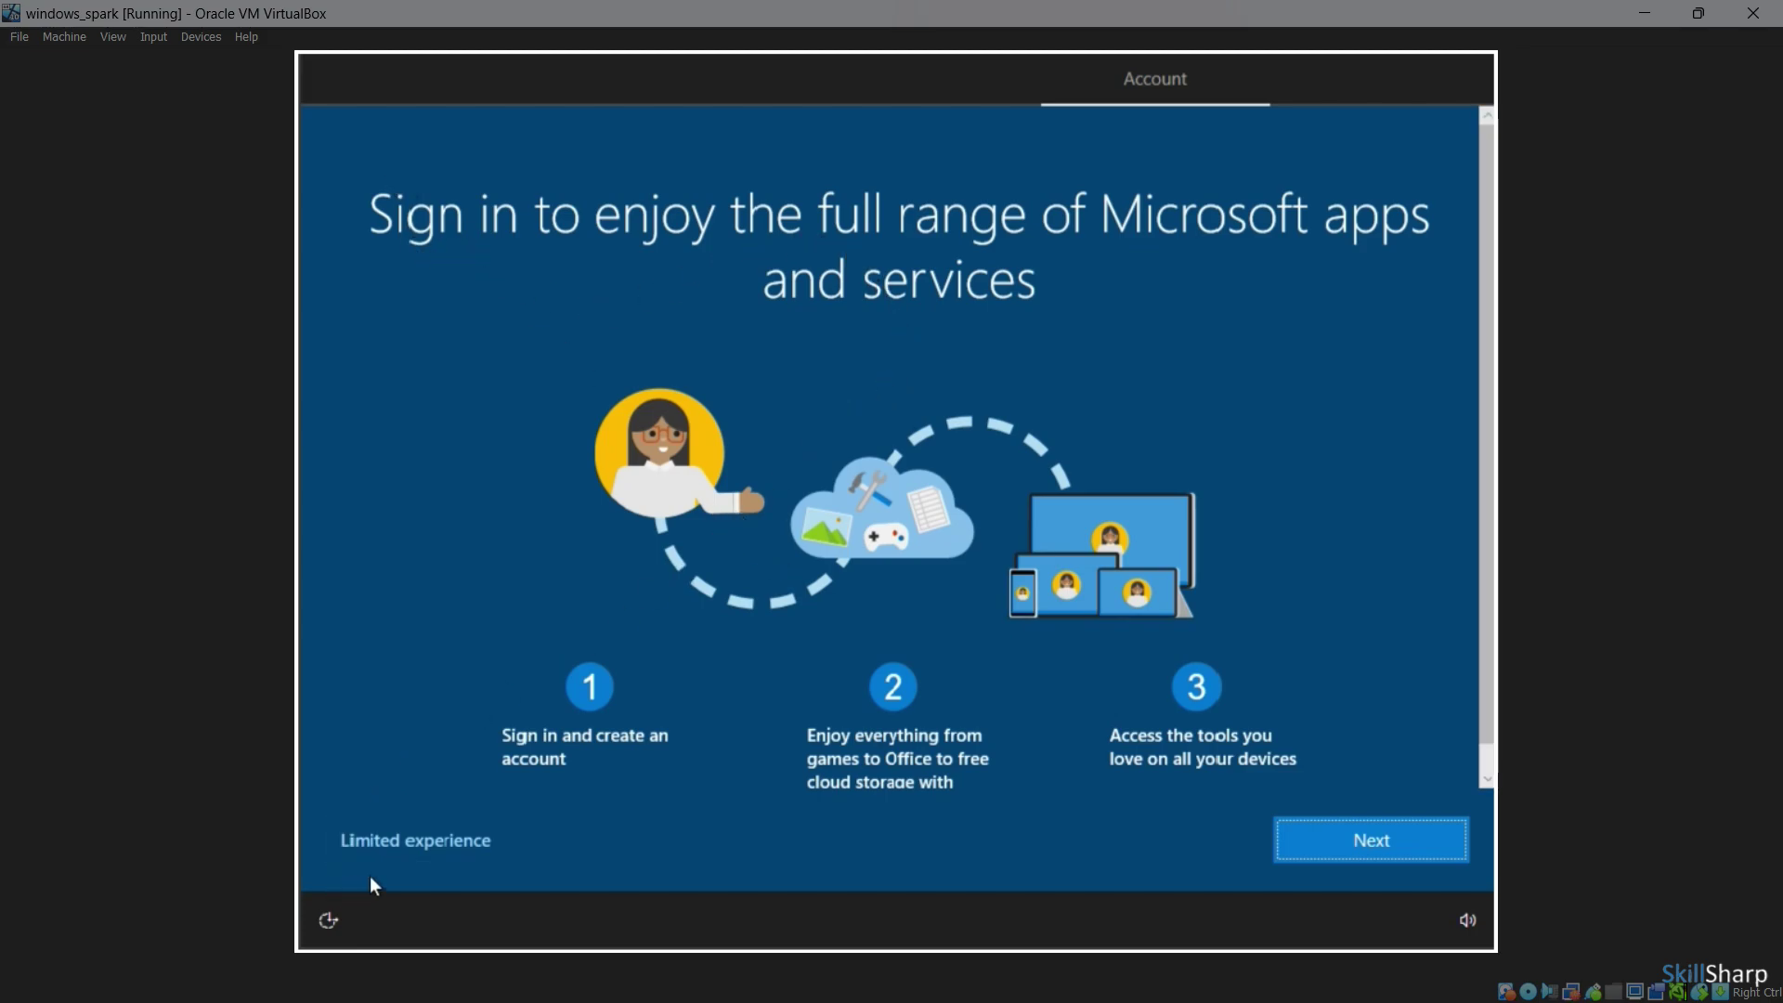
{"action": "left_click", "coordinate": [1350, 848]}
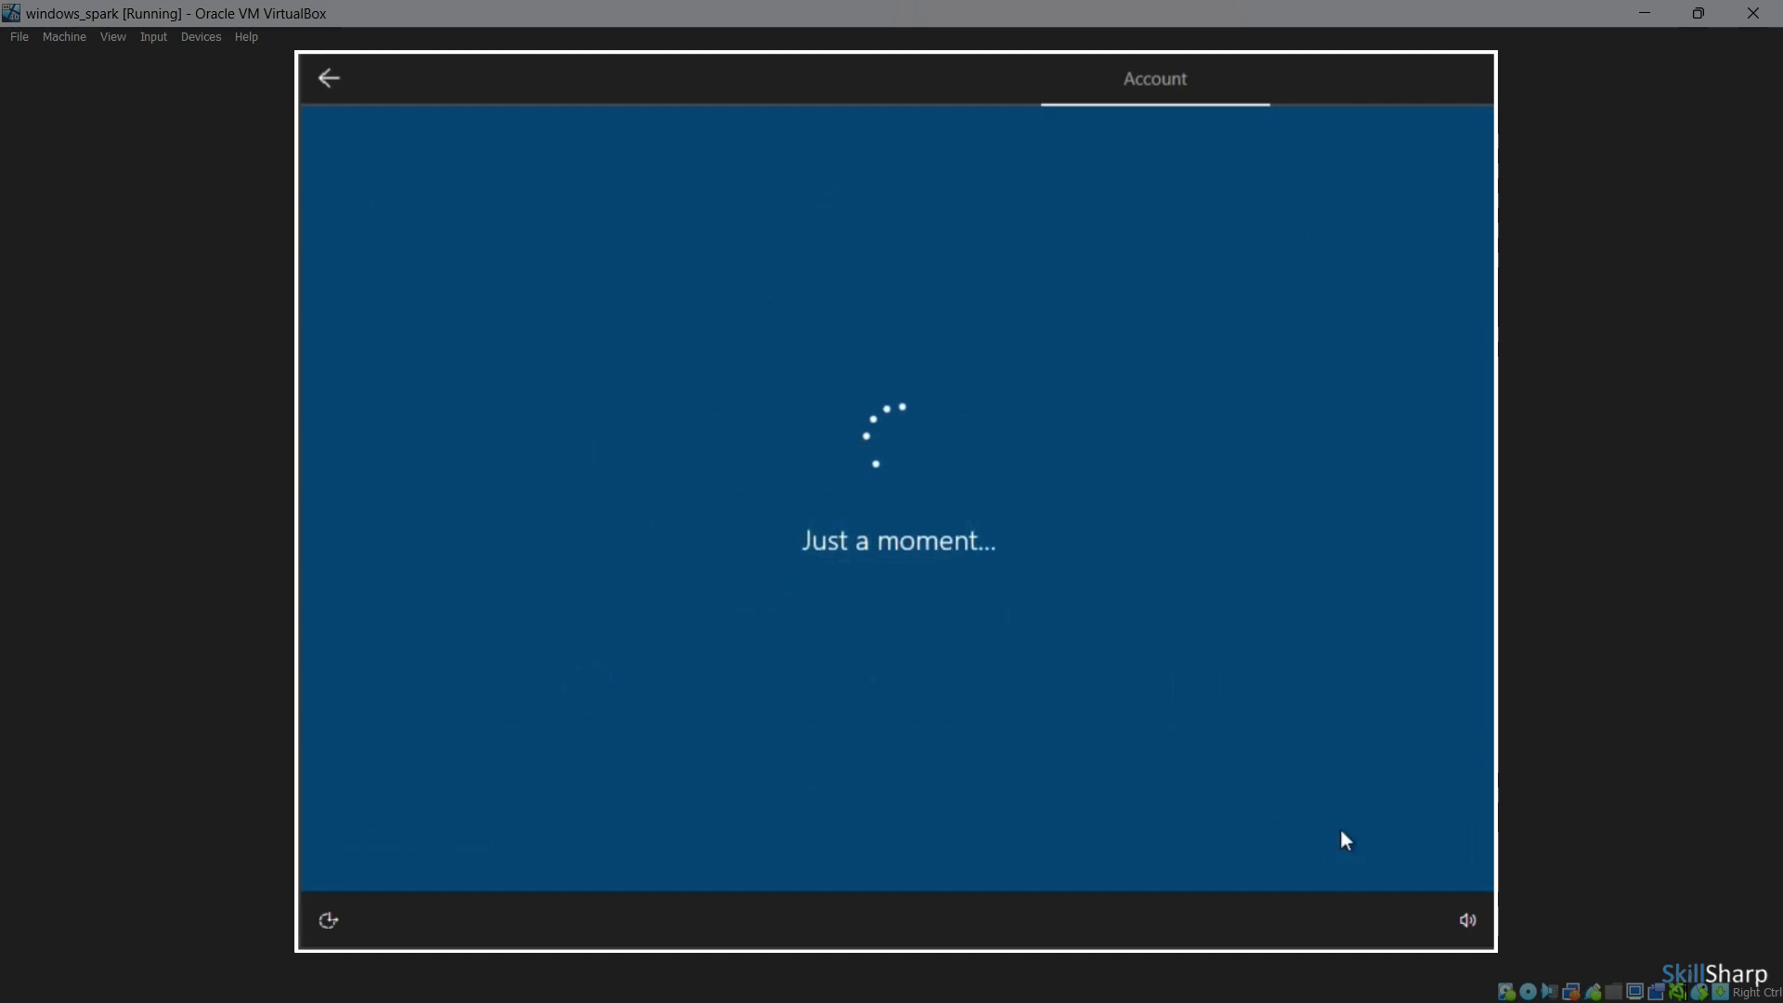
{"action": "left_click", "coordinate": [387, 847]}
{"action": "left_click", "coordinate": [411, 844]}
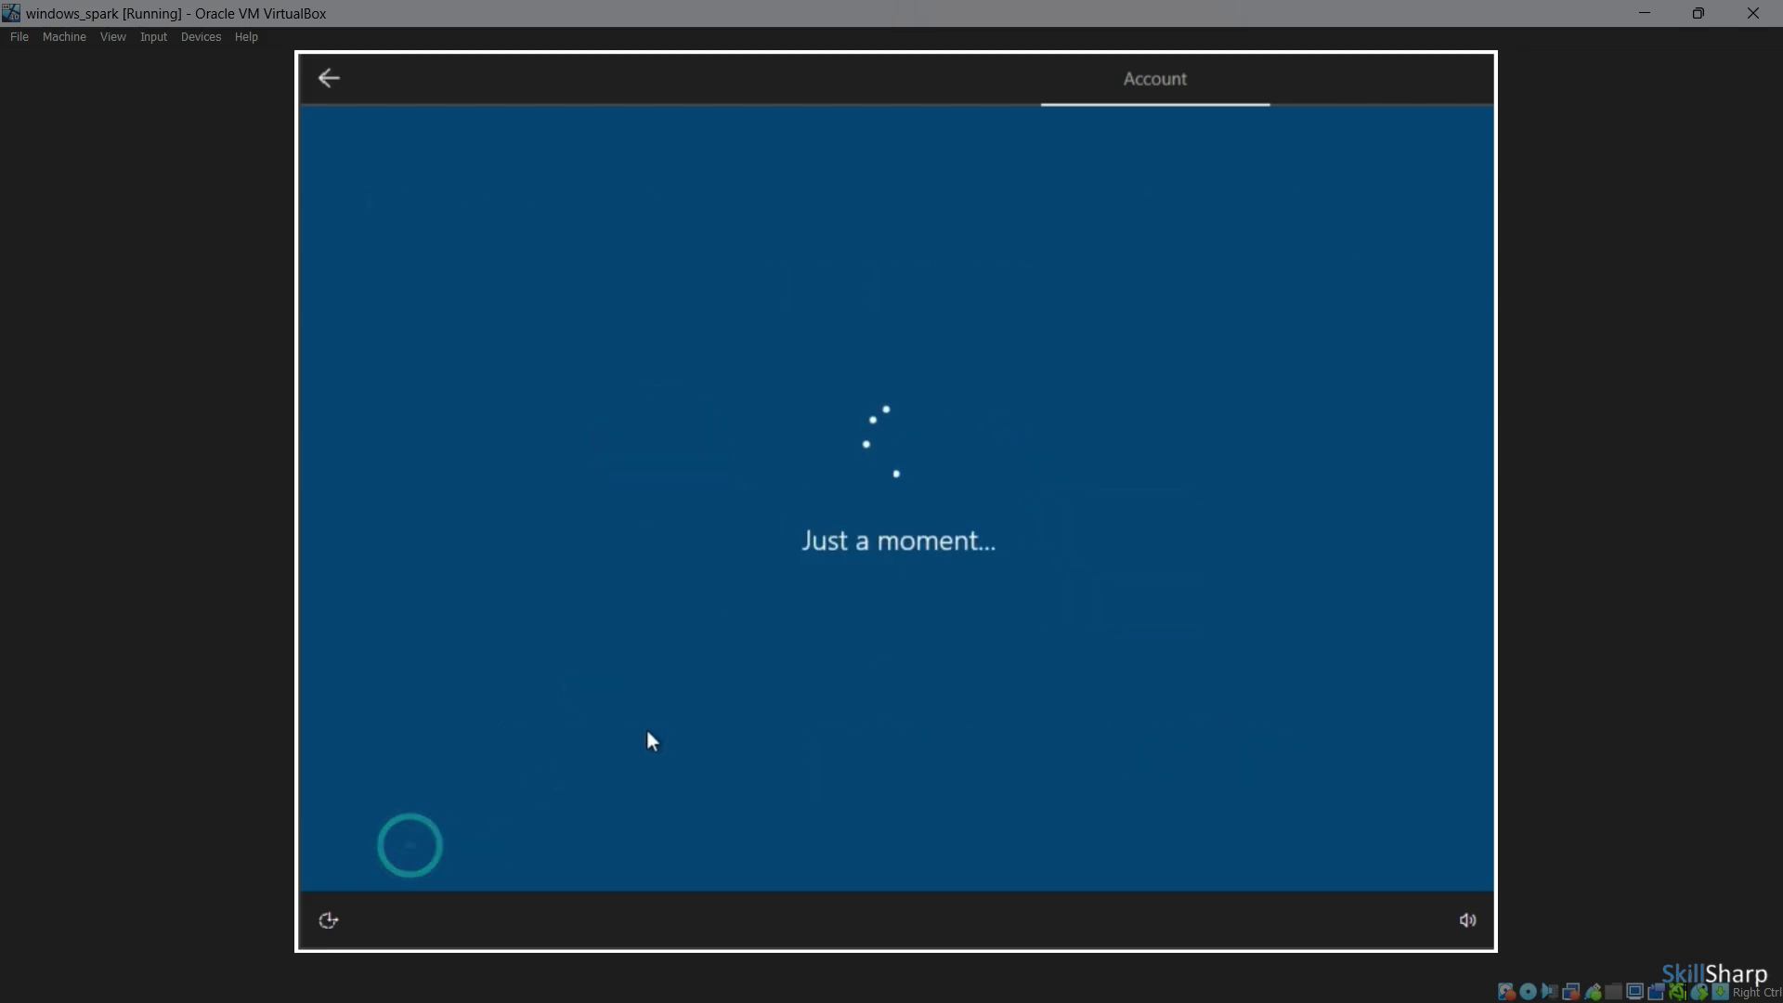
{"action": "left_click", "coordinate": [844, 638]}
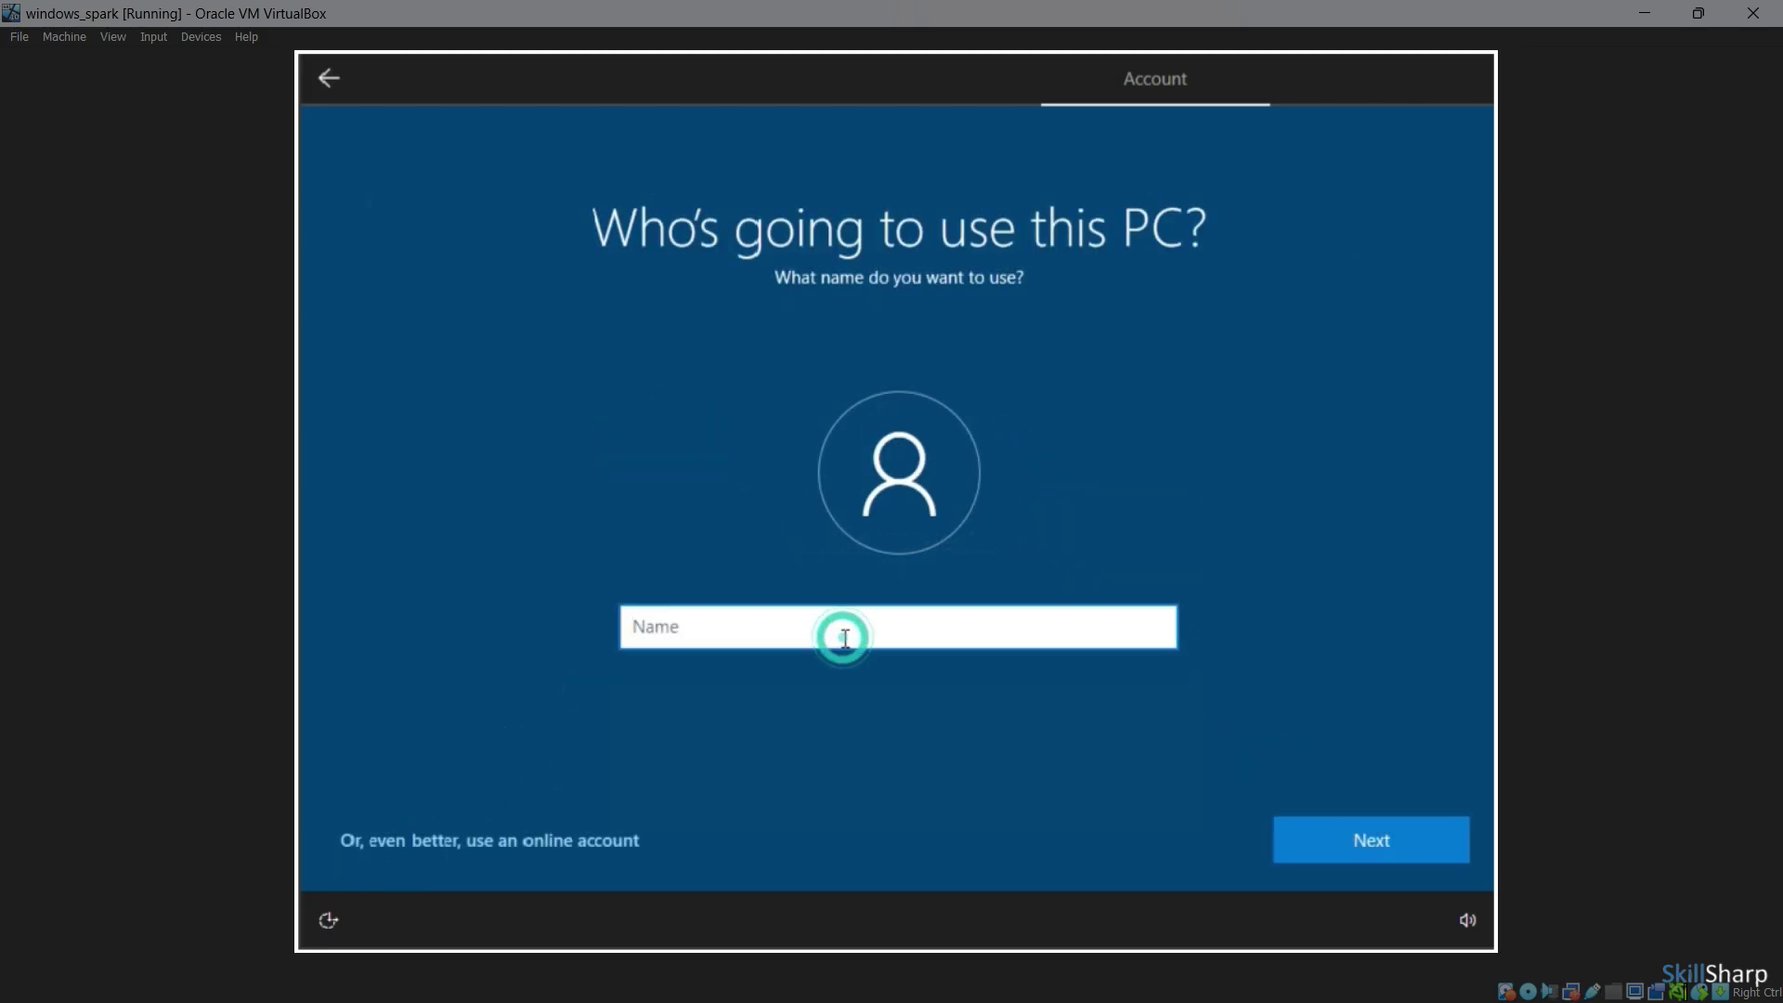
Enter a user name for the local account, then type a password and confirm it
{"action": "type", "text": "Akshay"}
{"action": "left_click", "coordinate": [1364, 836]}
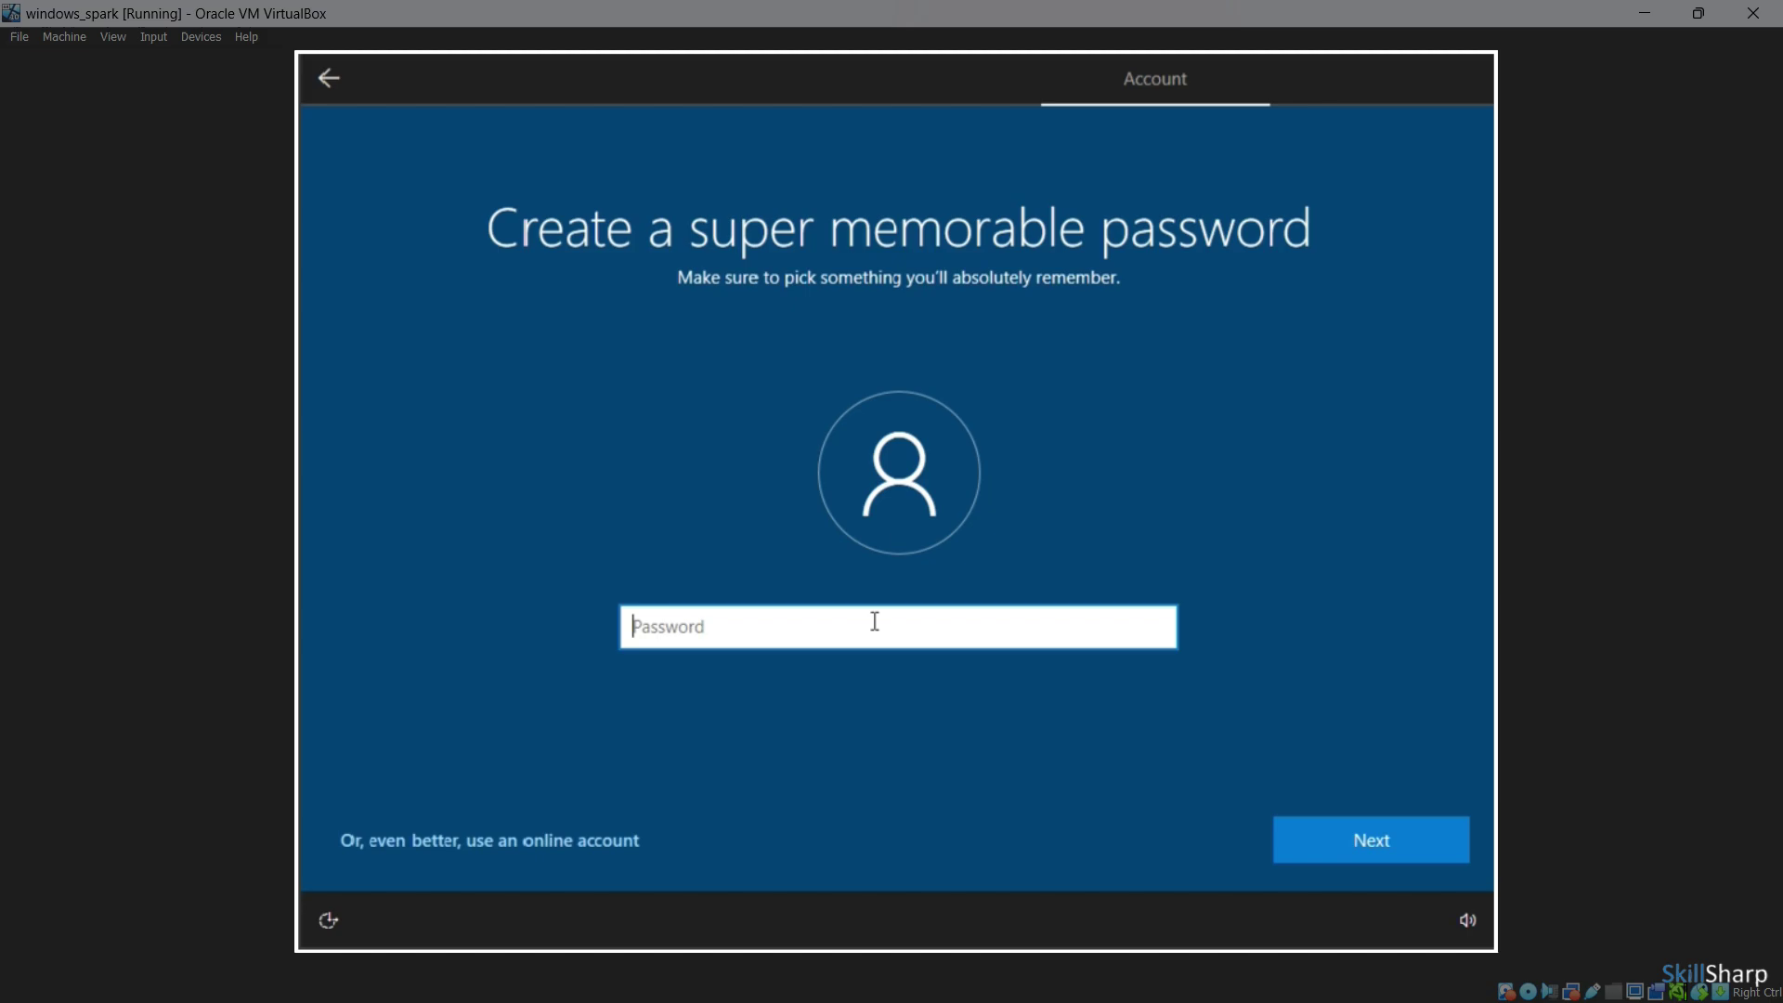
{"action": "left_click", "coordinate": [870, 619]}
{"action": "type", "text": "••"}
{"action": "left_click", "coordinate": [1383, 845]}
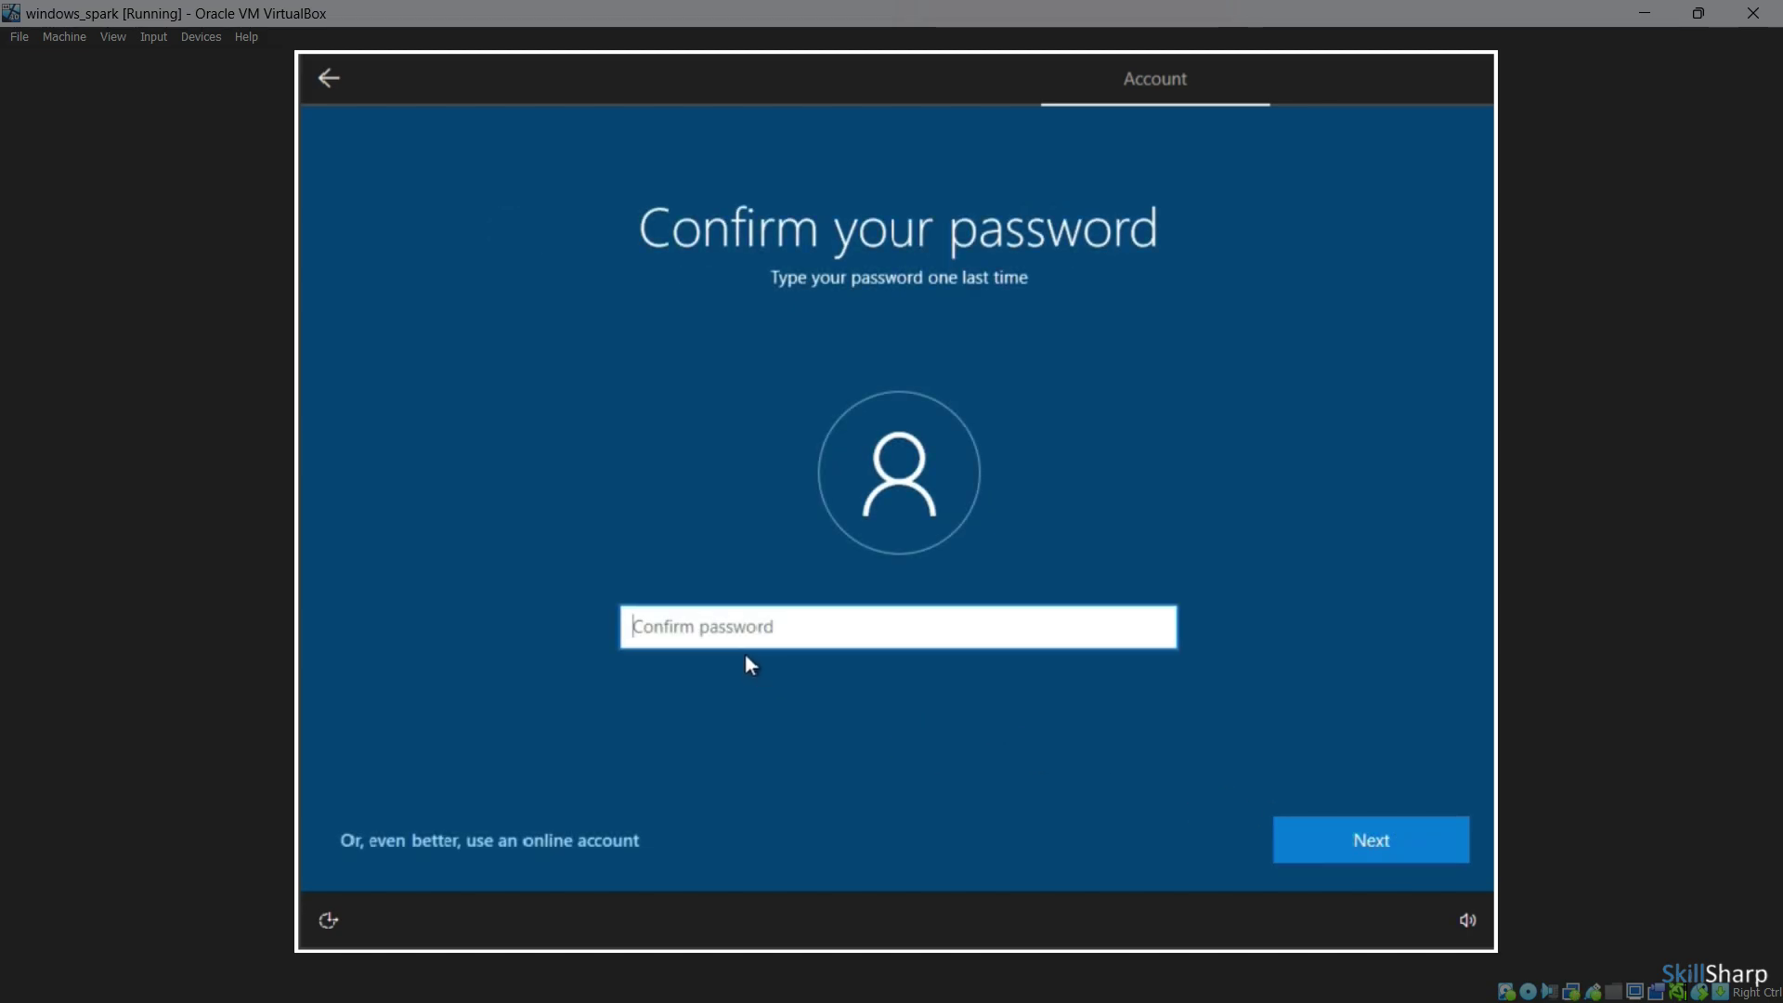
{"action": "left_click", "coordinate": [745, 631]}
{"action": "type", "text": "••••••"}
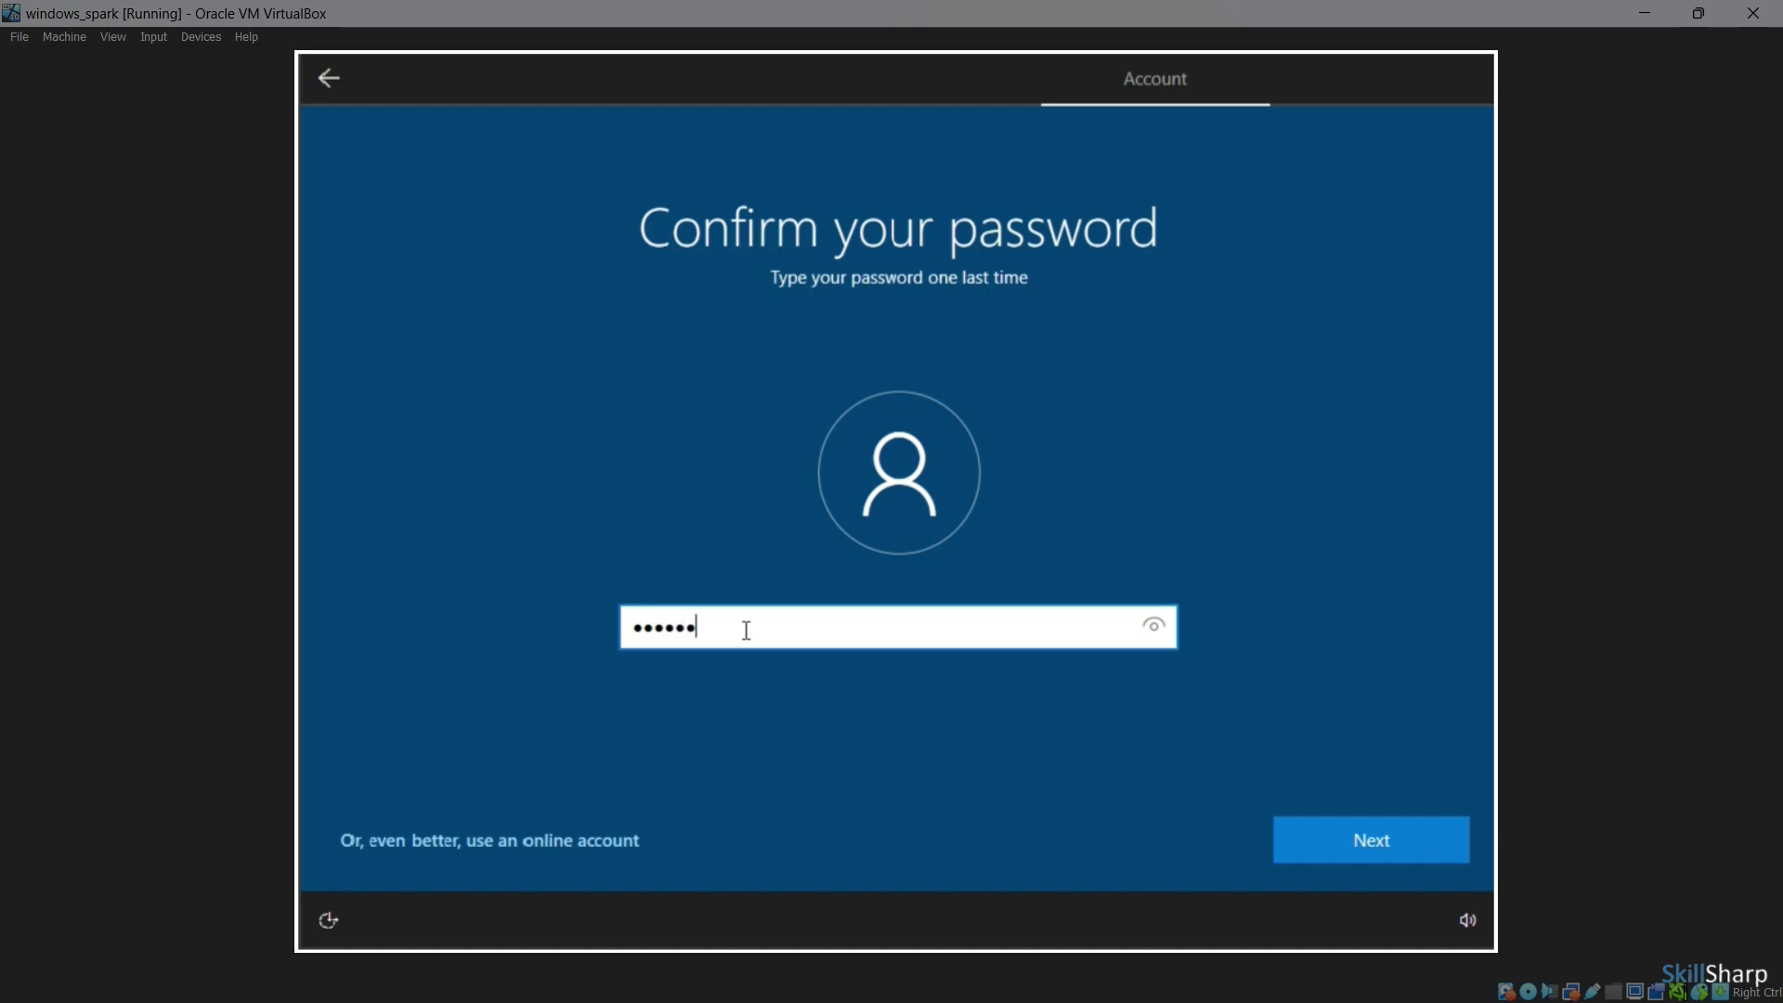
{"action": "type", "text": "••"}
{"action": "left_click", "coordinate": [1361, 828]}
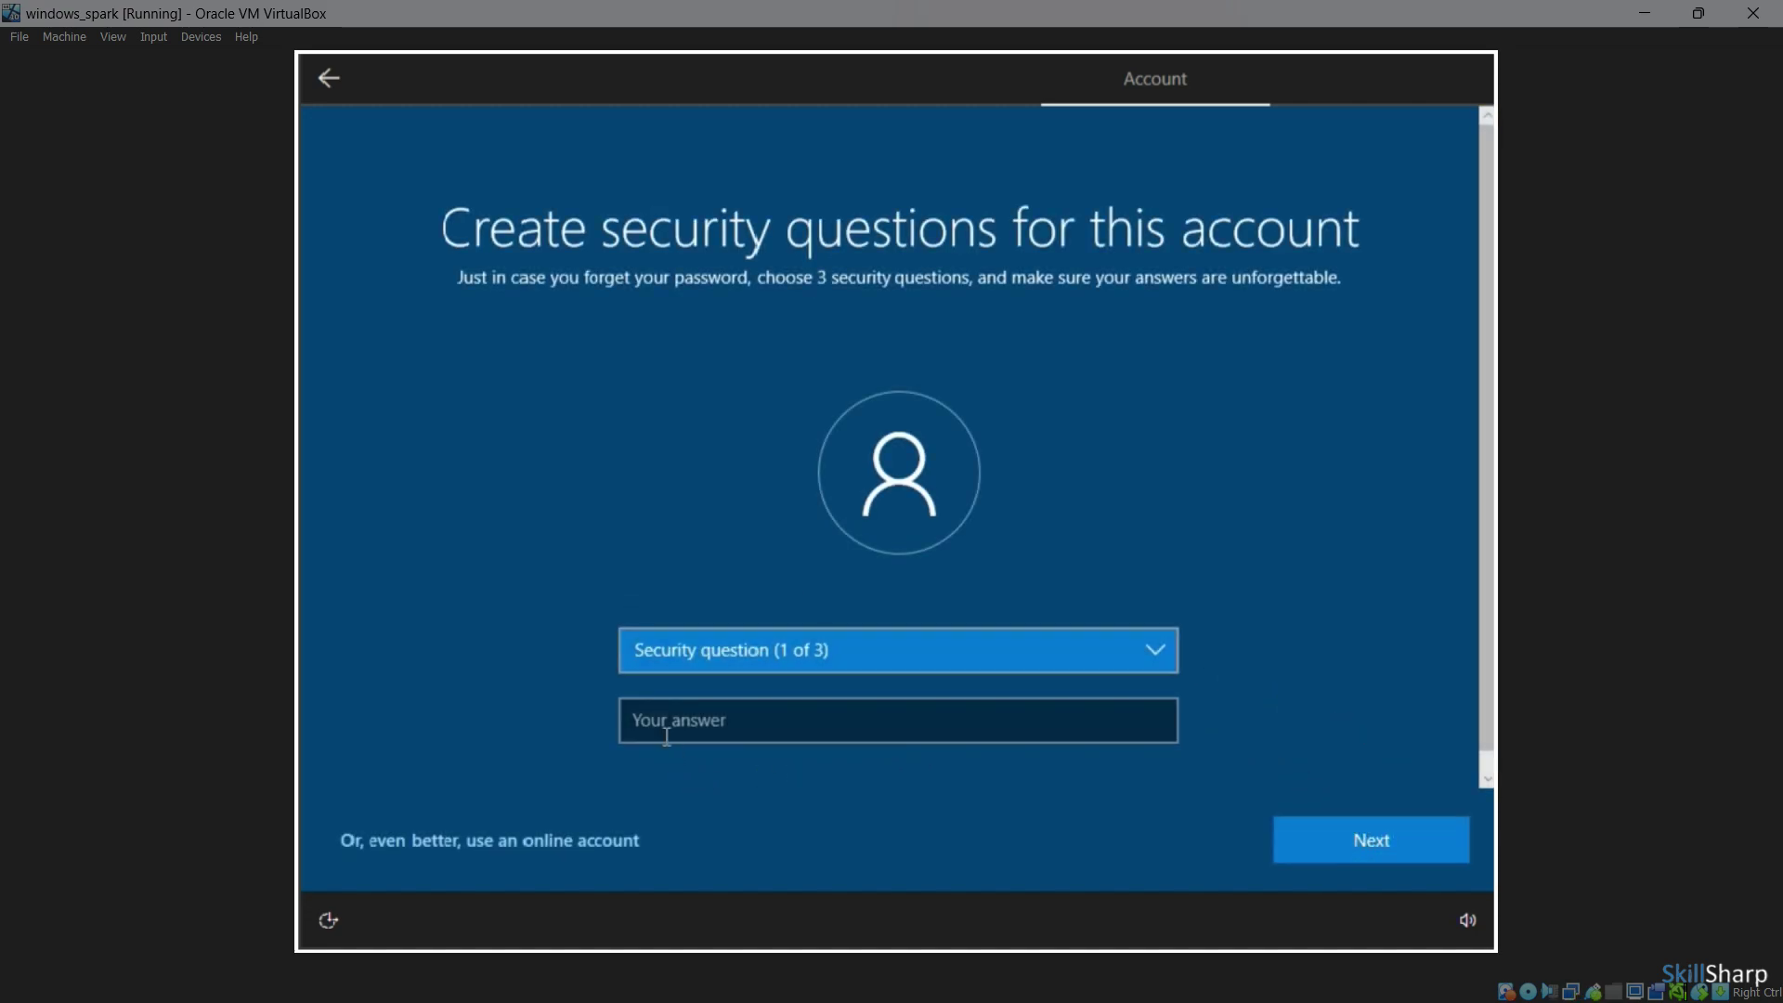
{"action": "left_click", "coordinate": [715, 661]}
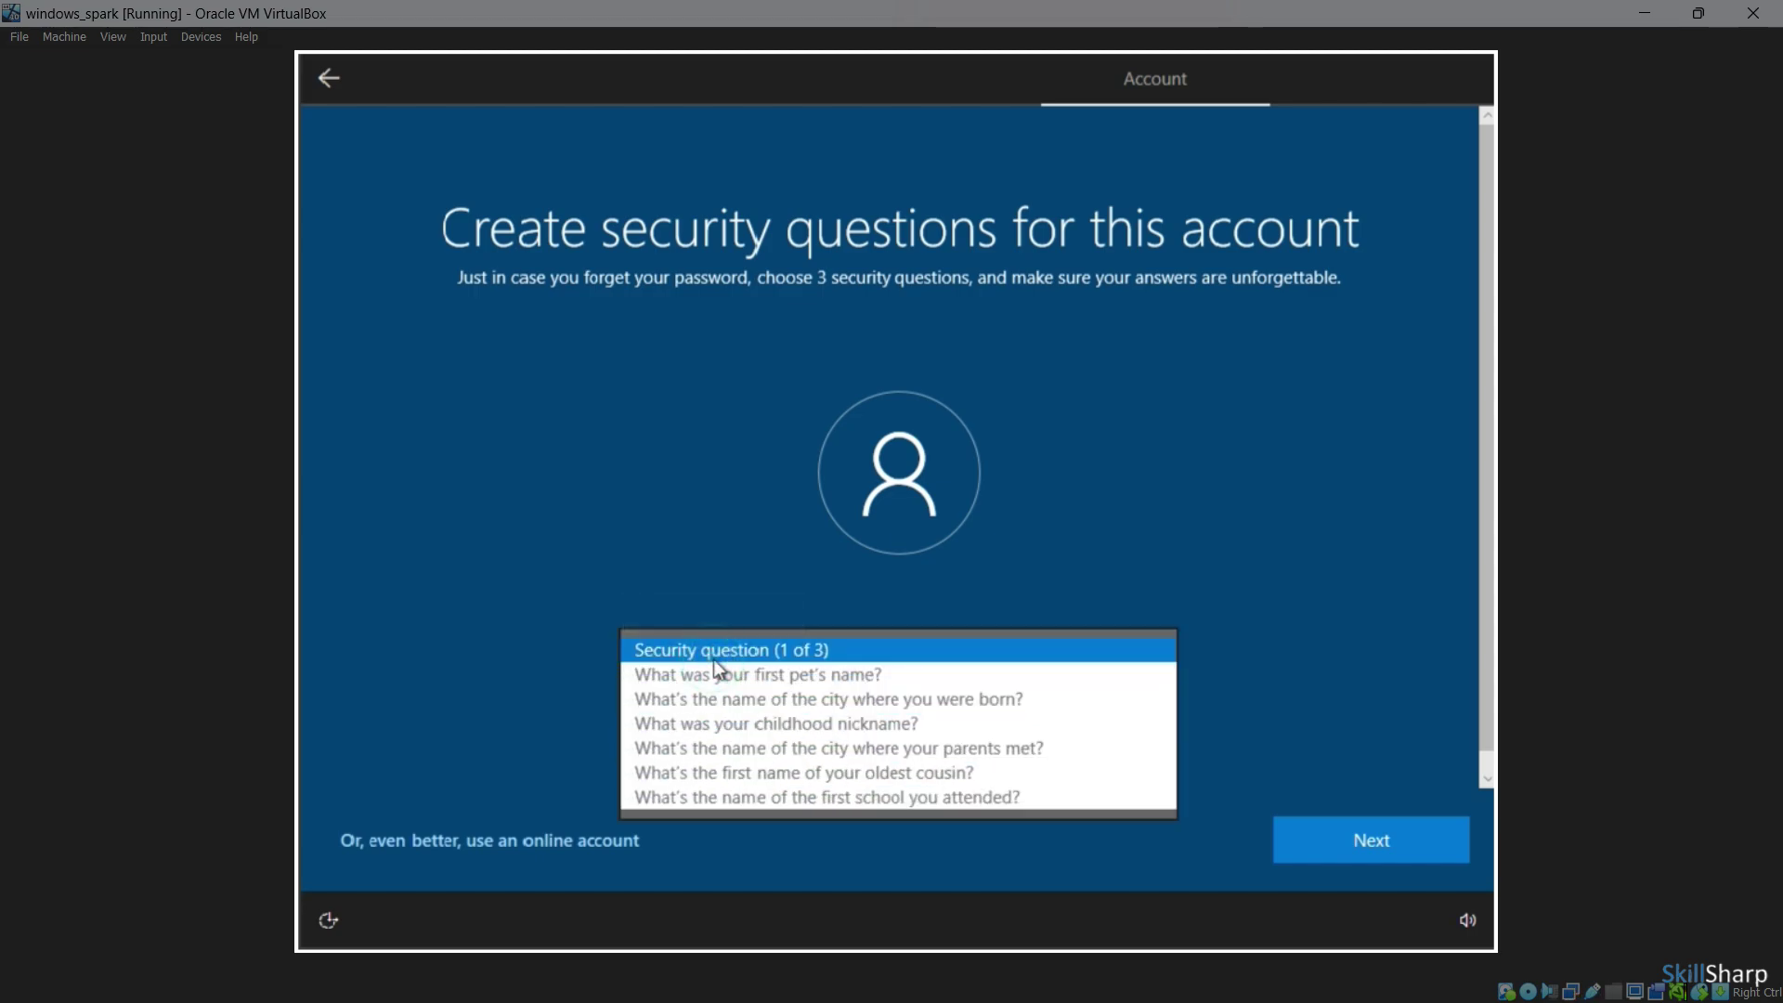
{"action": "left_click", "coordinate": [715, 674]}
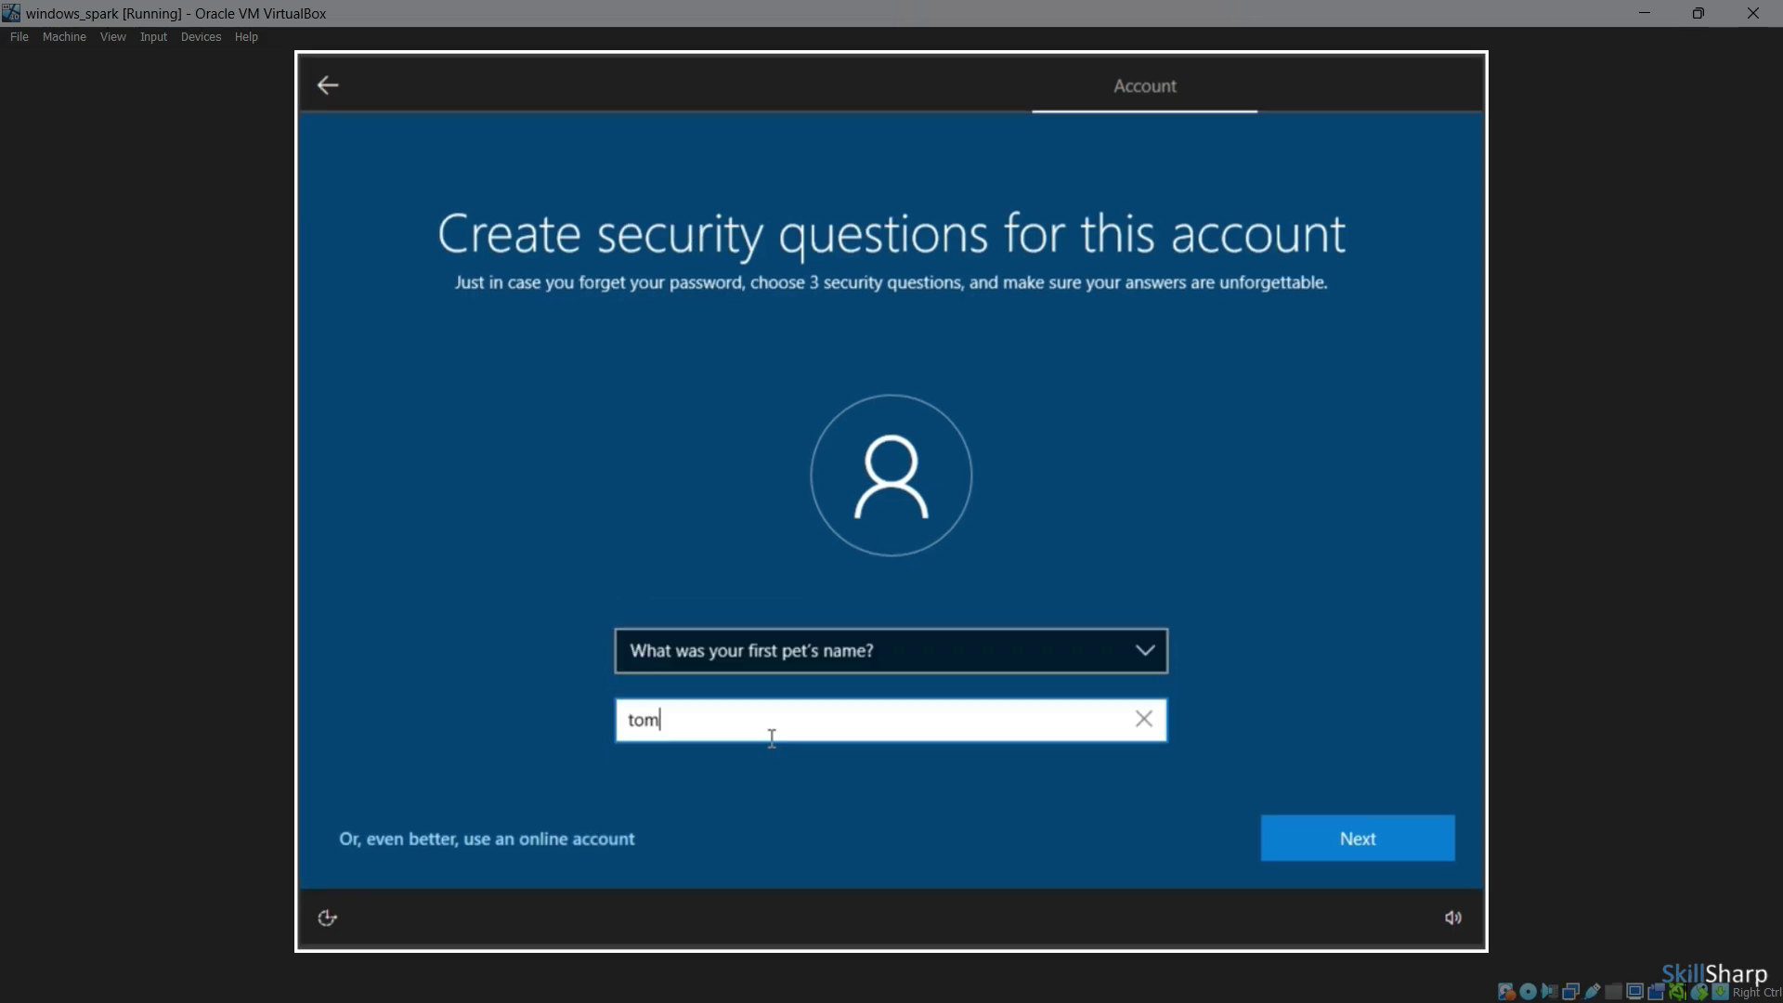
{"action": "left_click", "coordinate": [1425, 850]}
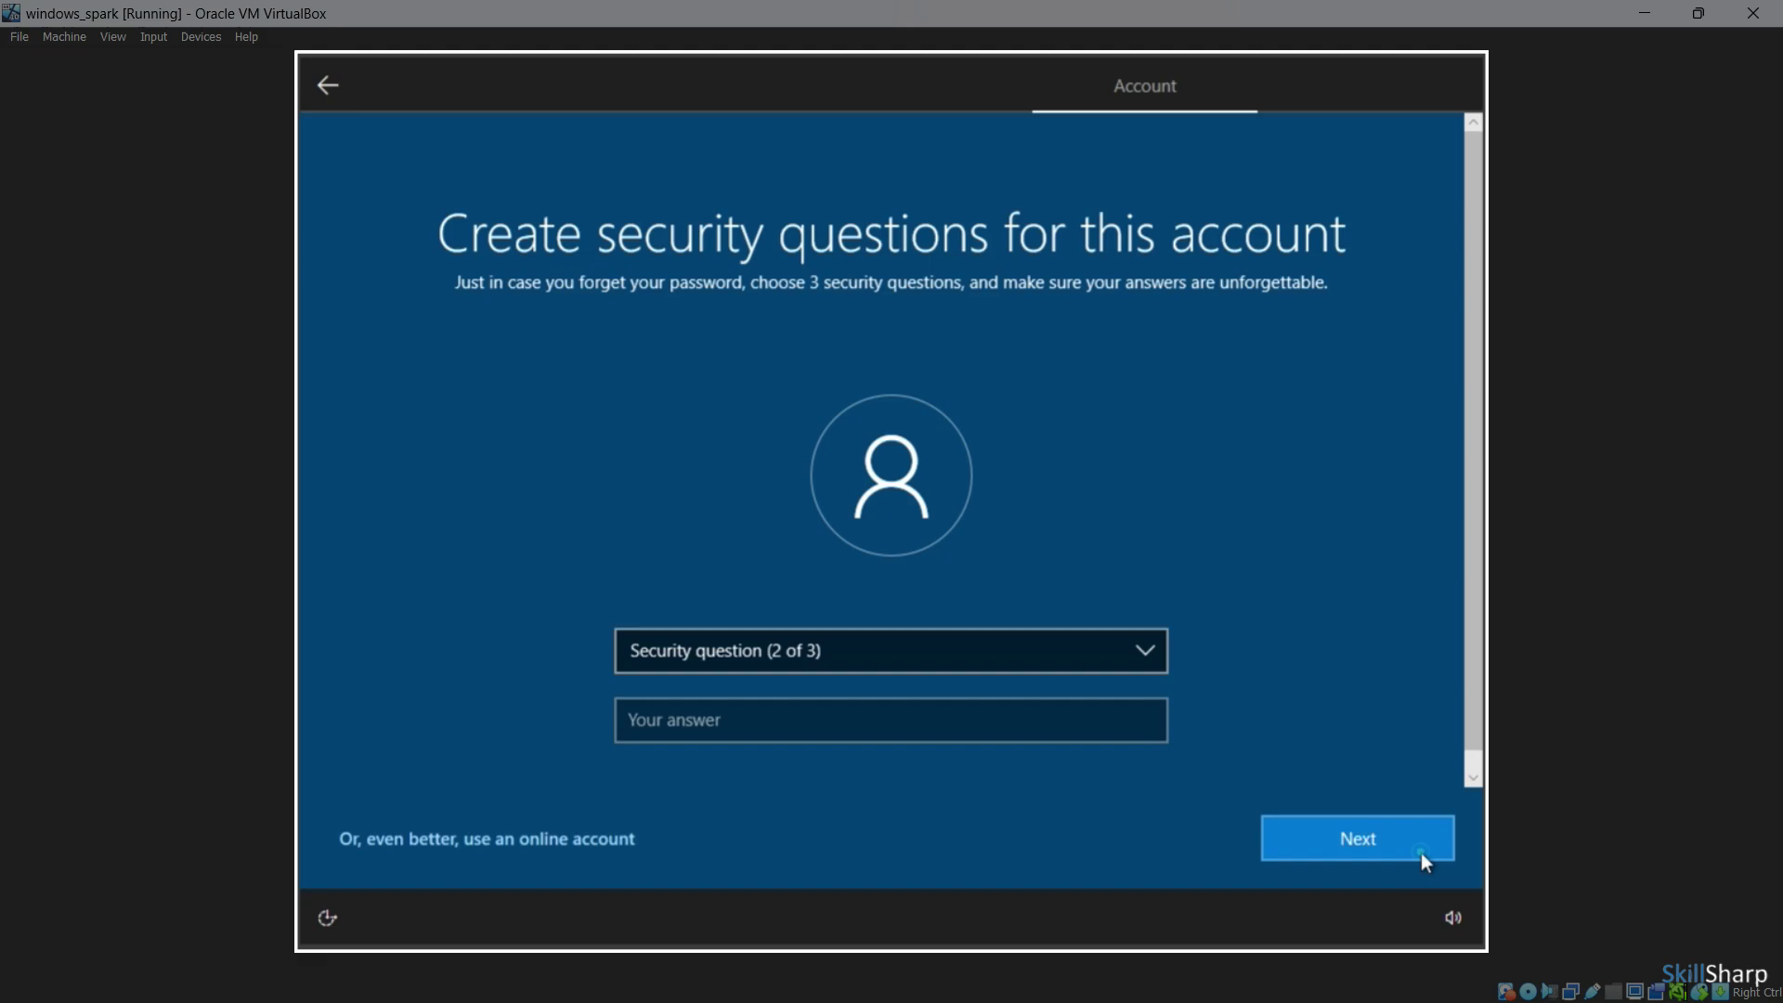
{"action": "left_click", "coordinate": [860, 654]}
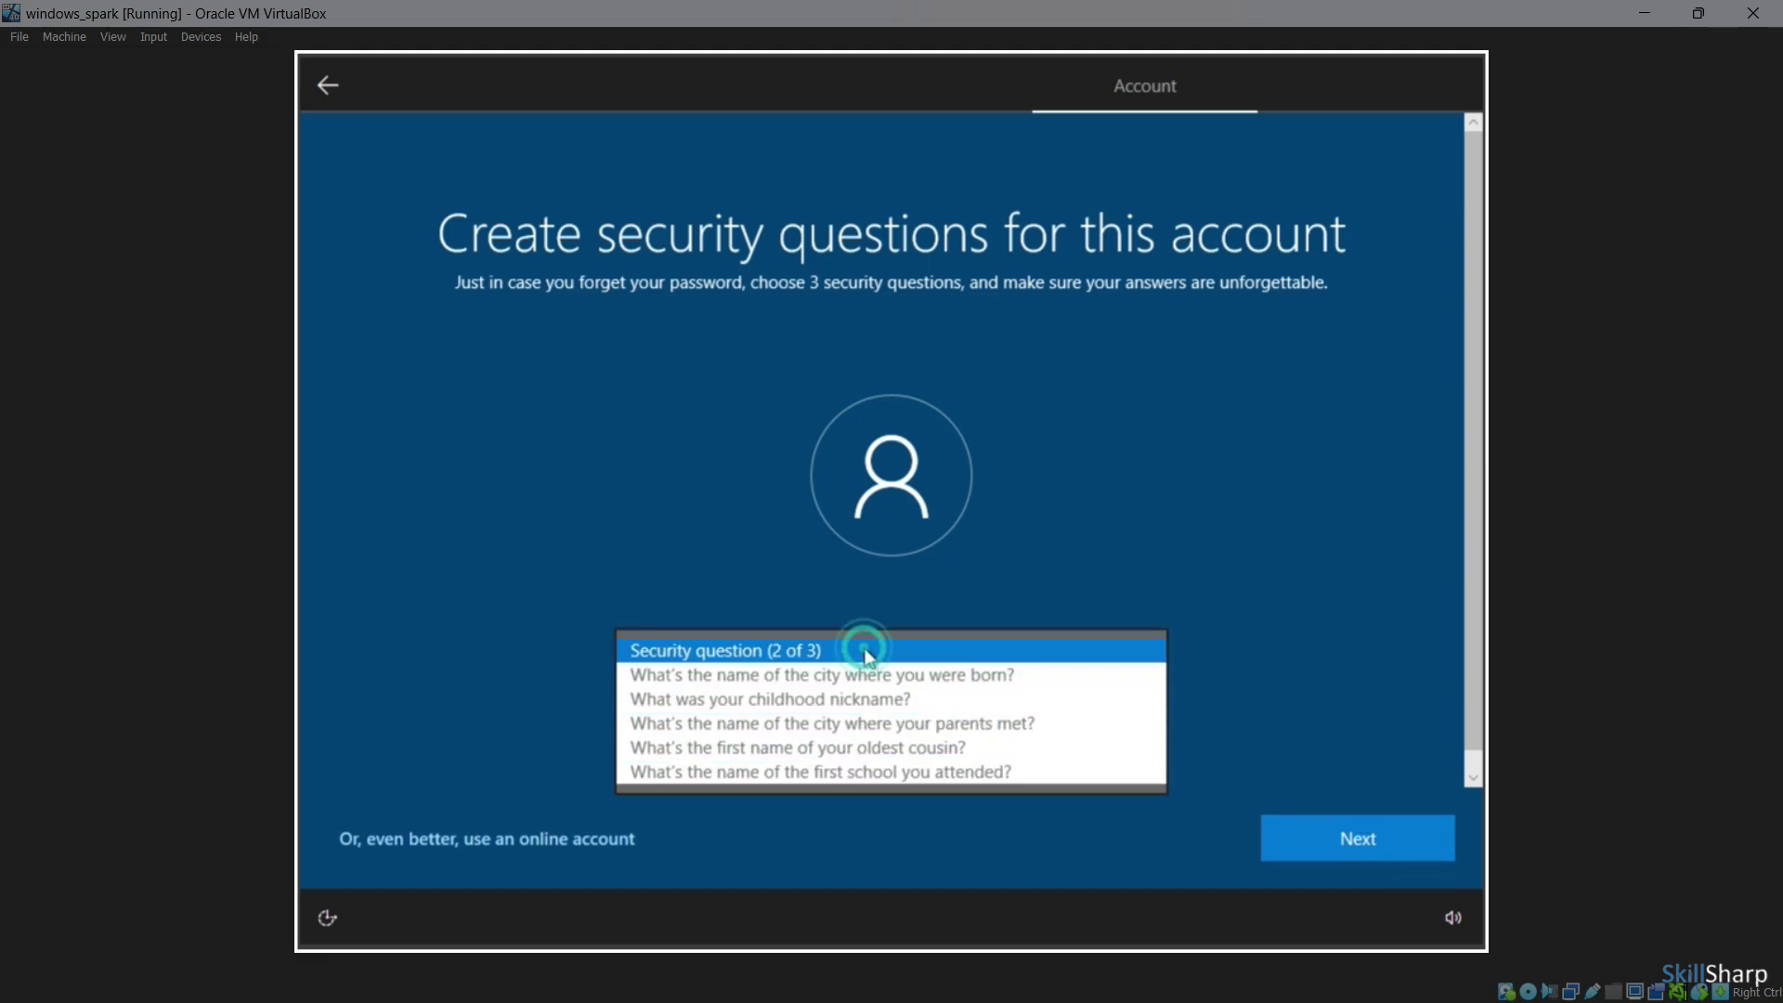
{"action": "left_click", "coordinate": [1029, 672]}
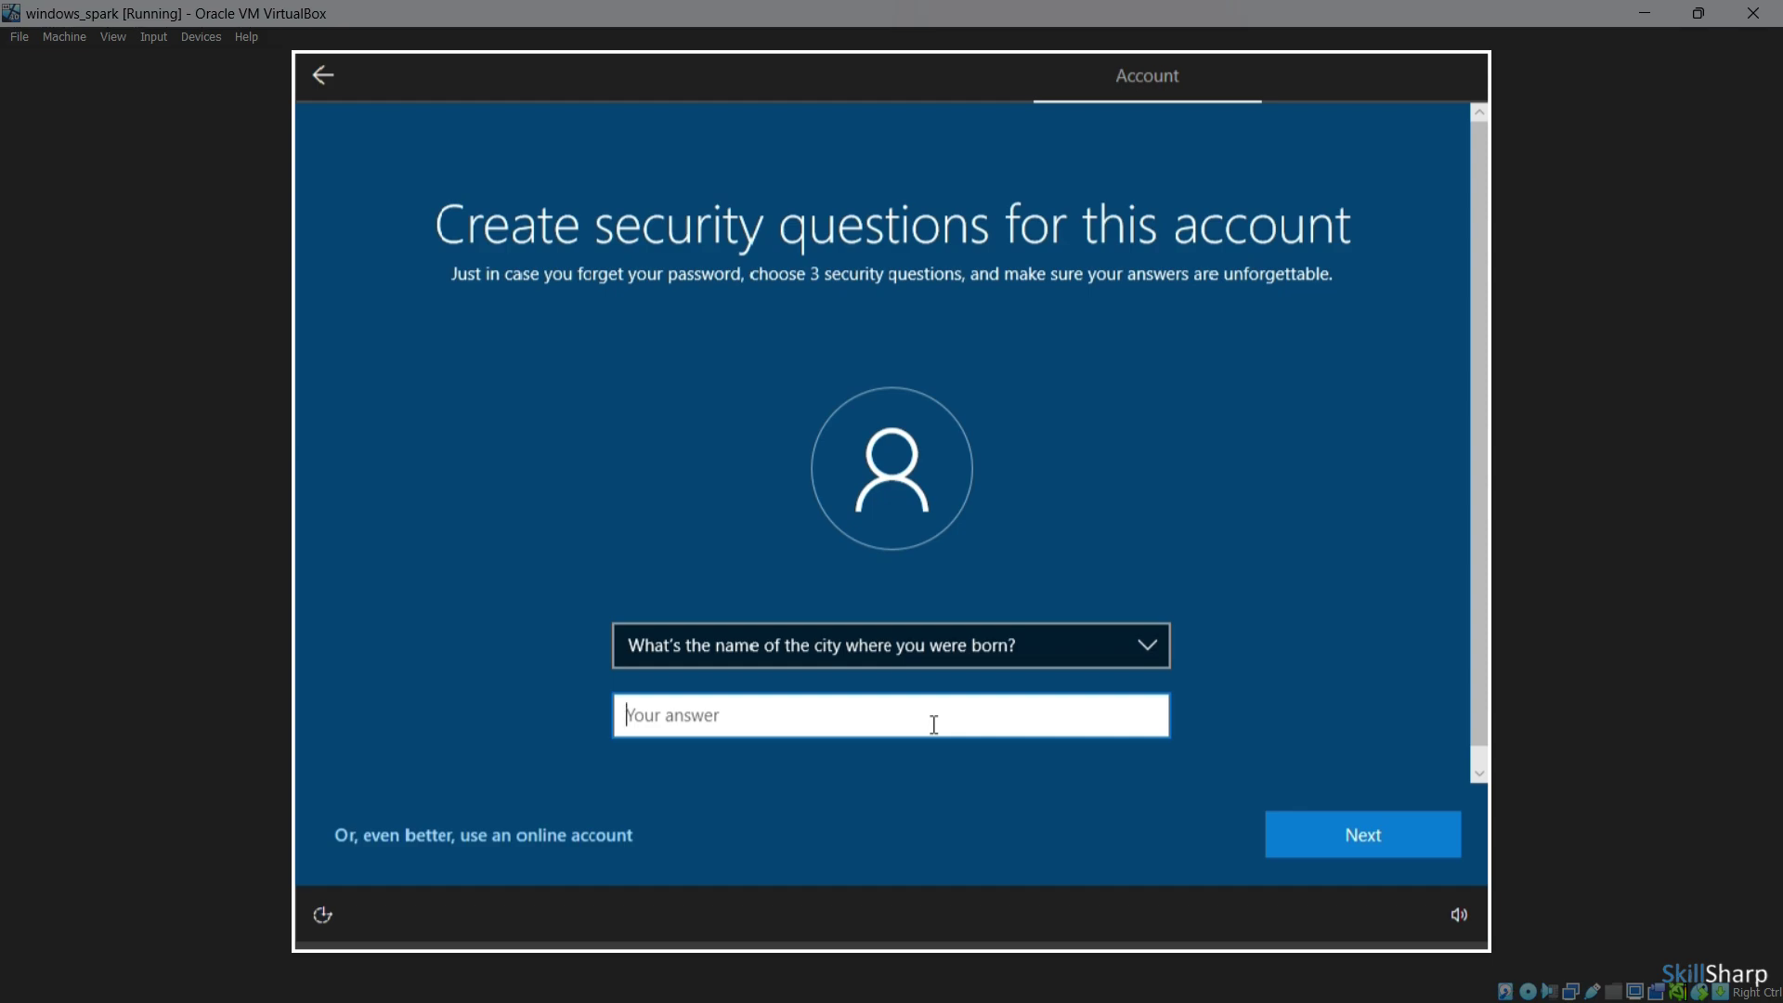
{"action": "left_click", "coordinate": [1342, 852]}
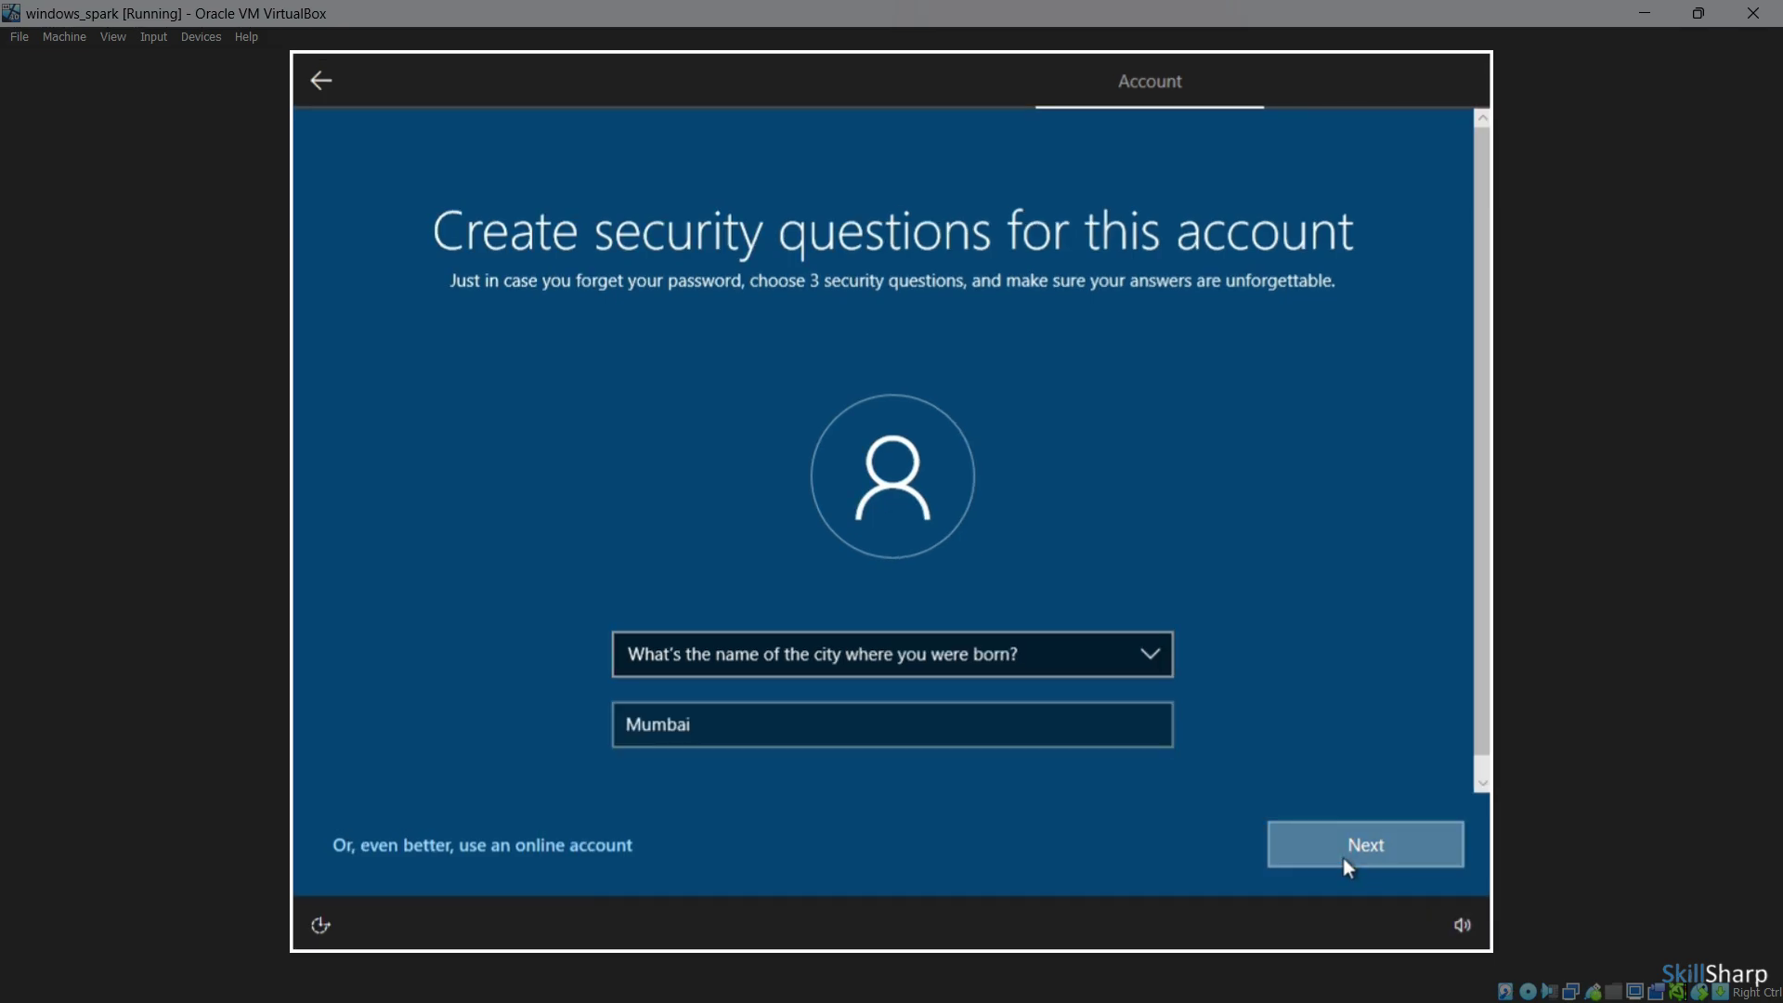
{"action": "left_click", "coordinate": [877, 652]}
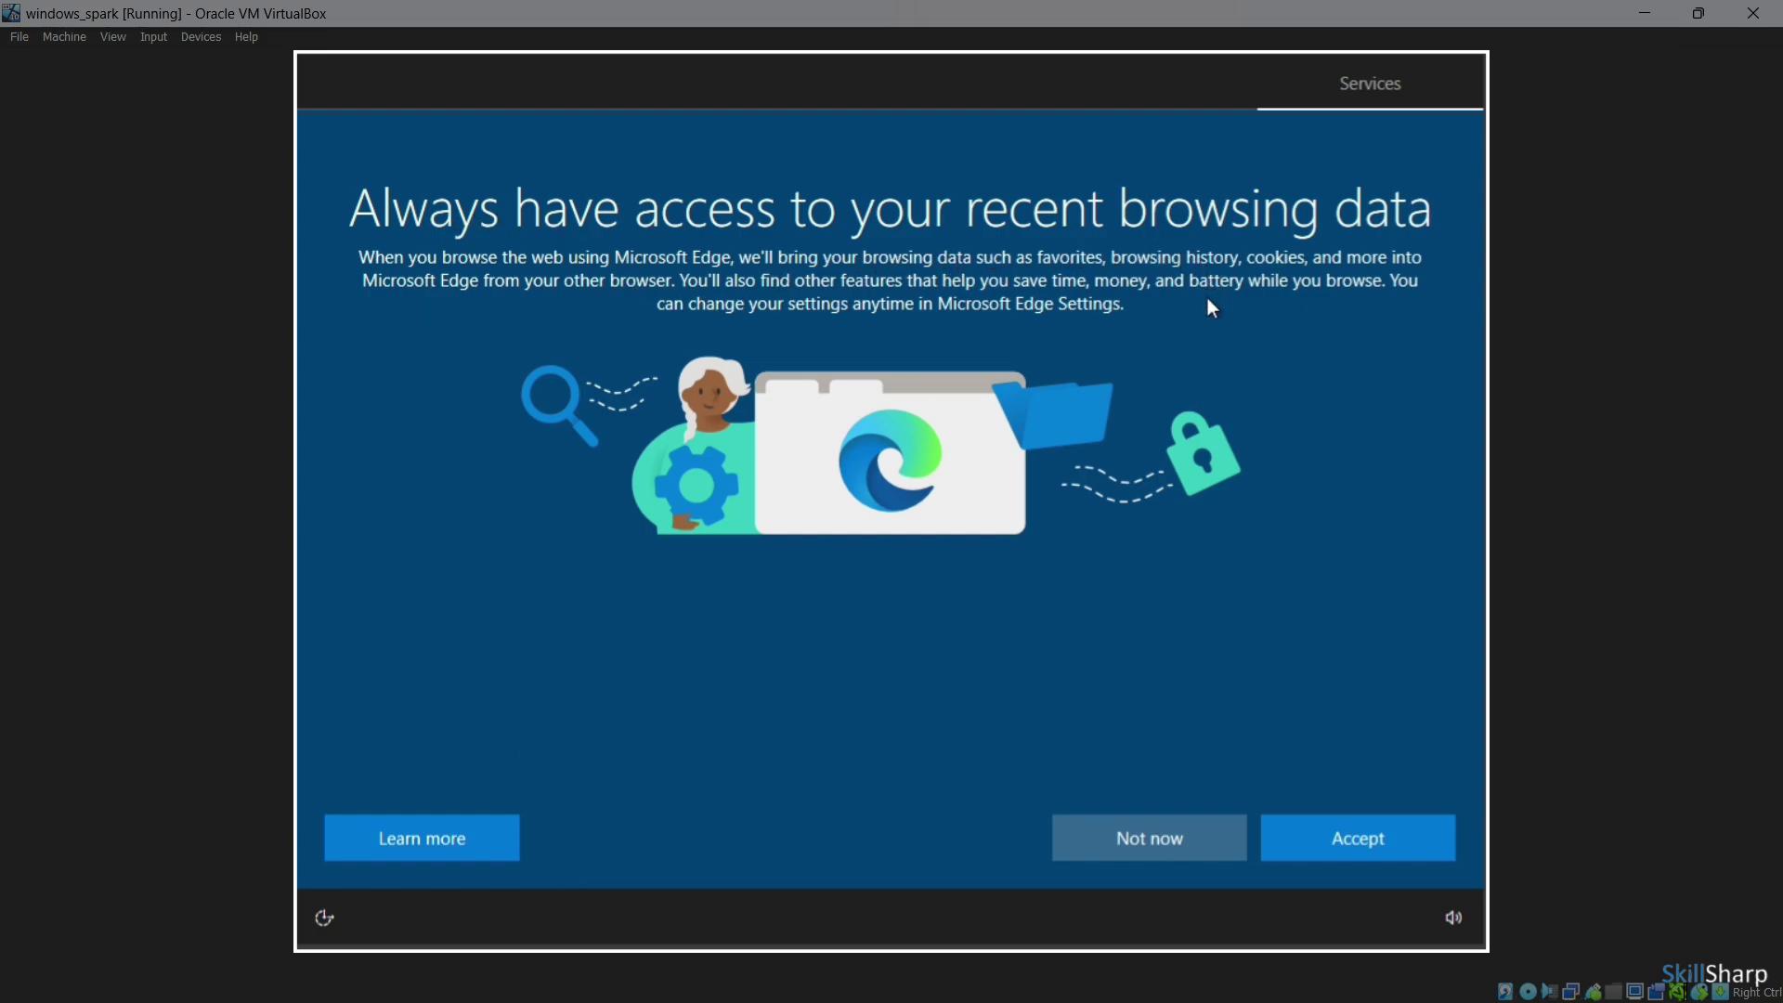
Decline Edge browsing-data import, accept the privacy settings, and skip device customization and Cortana
{"action": "left_click", "coordinate": [1136, 851]}
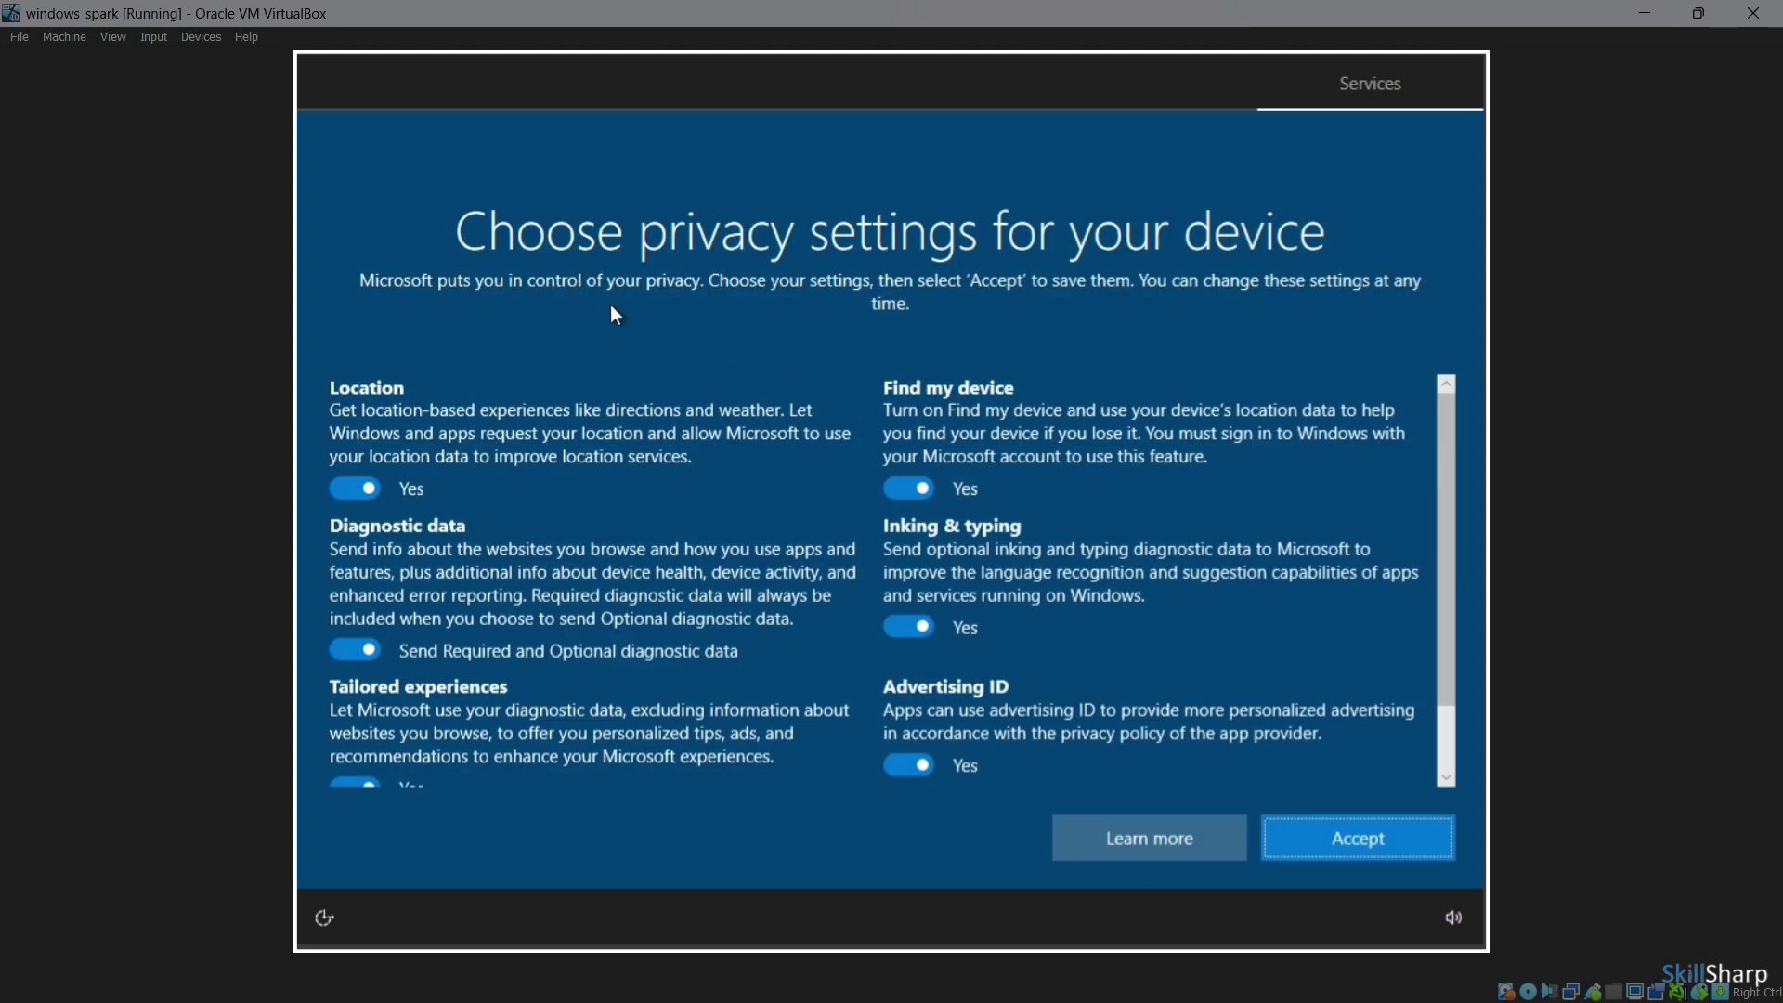
{"action": "scroll", "coordinate": [1039, 398], "scroll_direction": "down", "scroll_amount": 2}
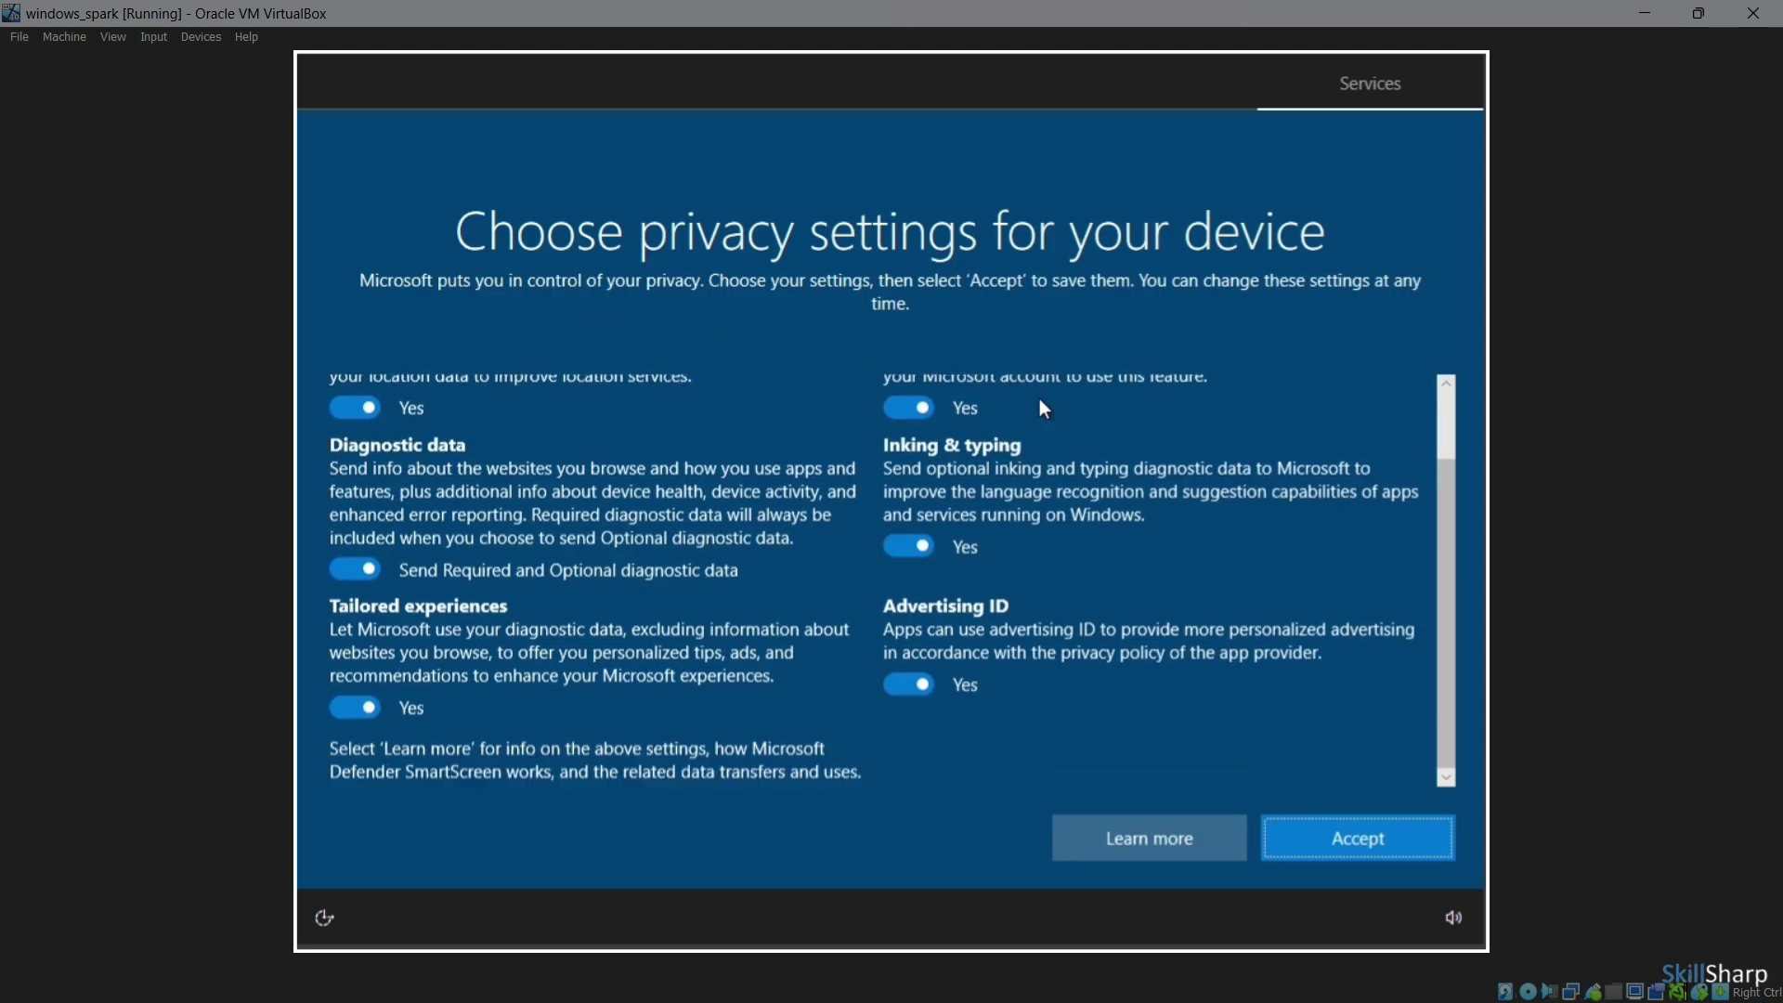
{"action": "left_click", "coordinate": [1348, 867]}
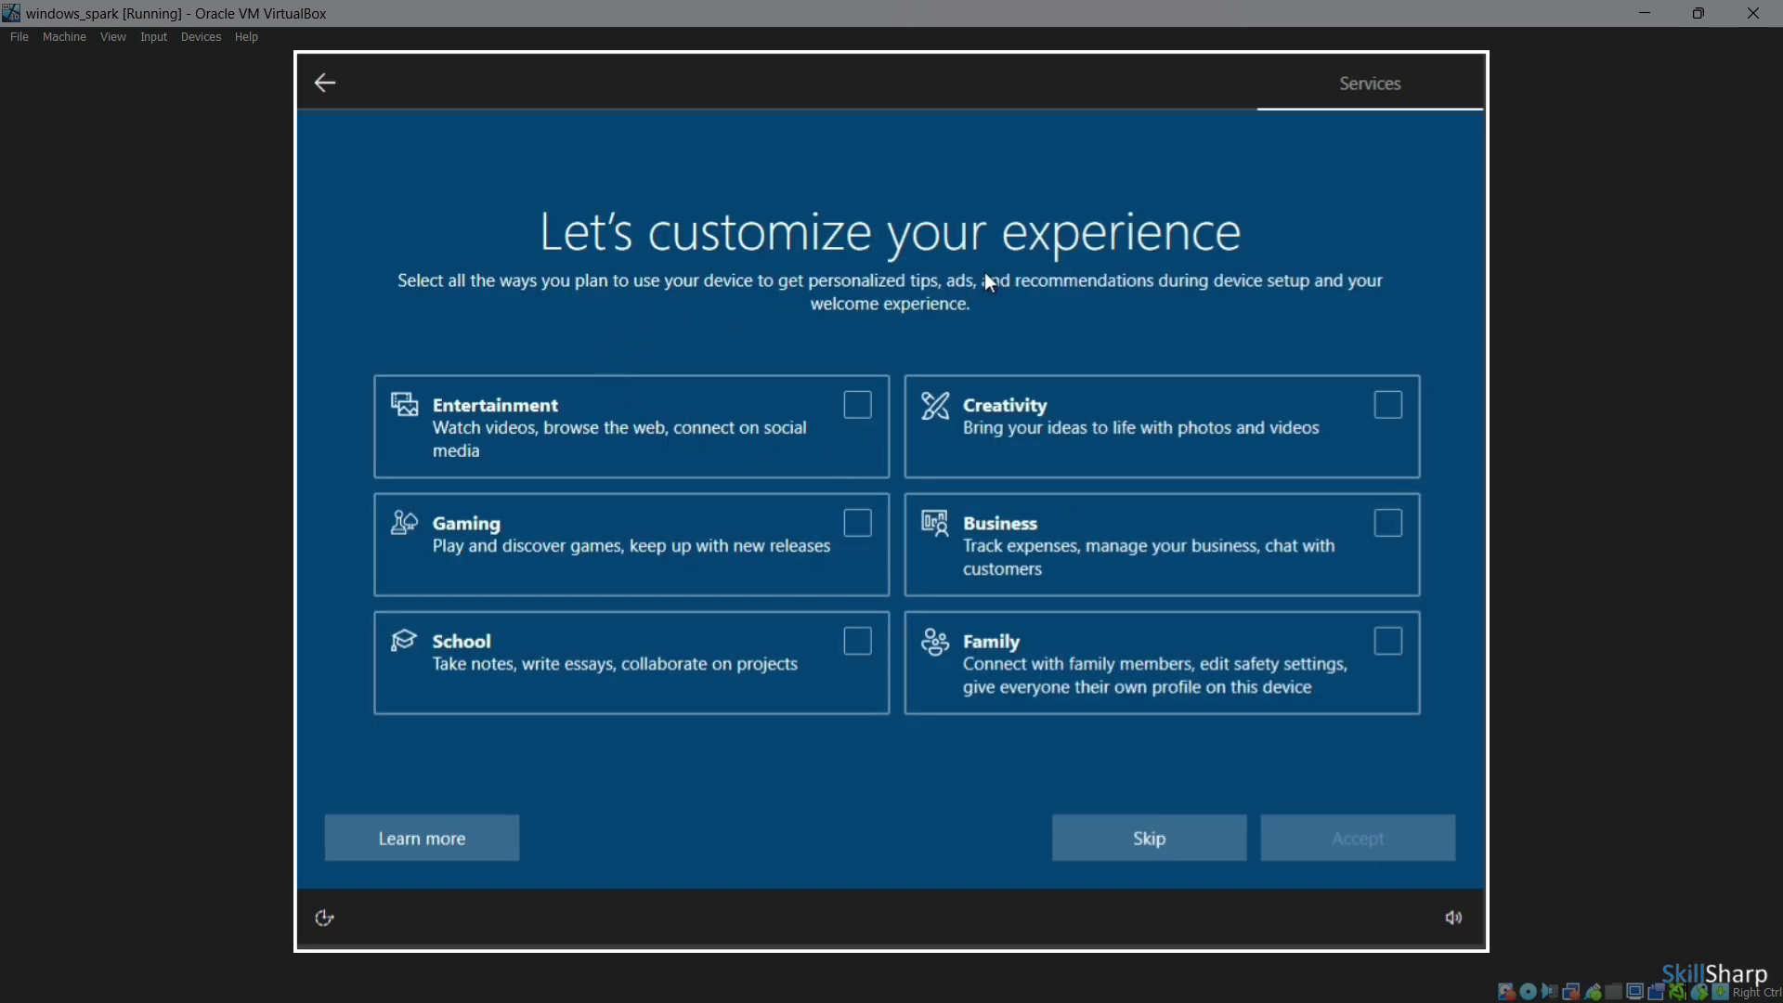
{"action": "left_click", "coordinate": [1134, 863]}
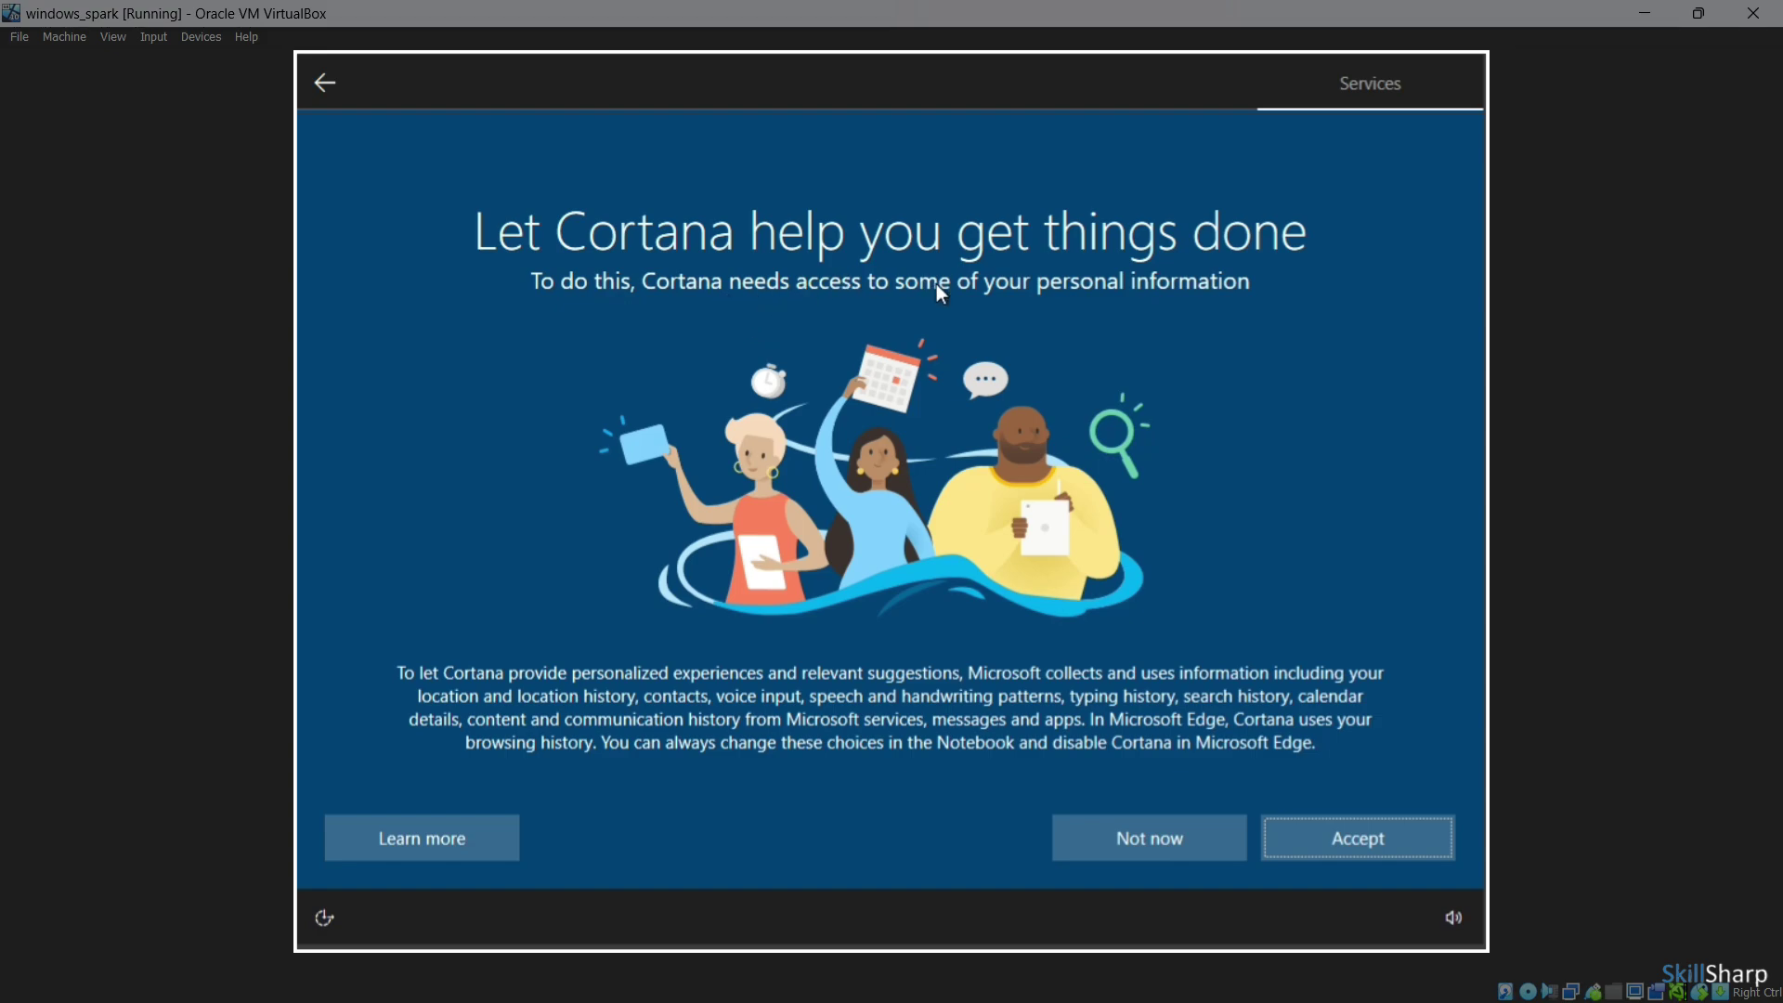
{"action": "left_click", "coordinate": [1156, 835]}
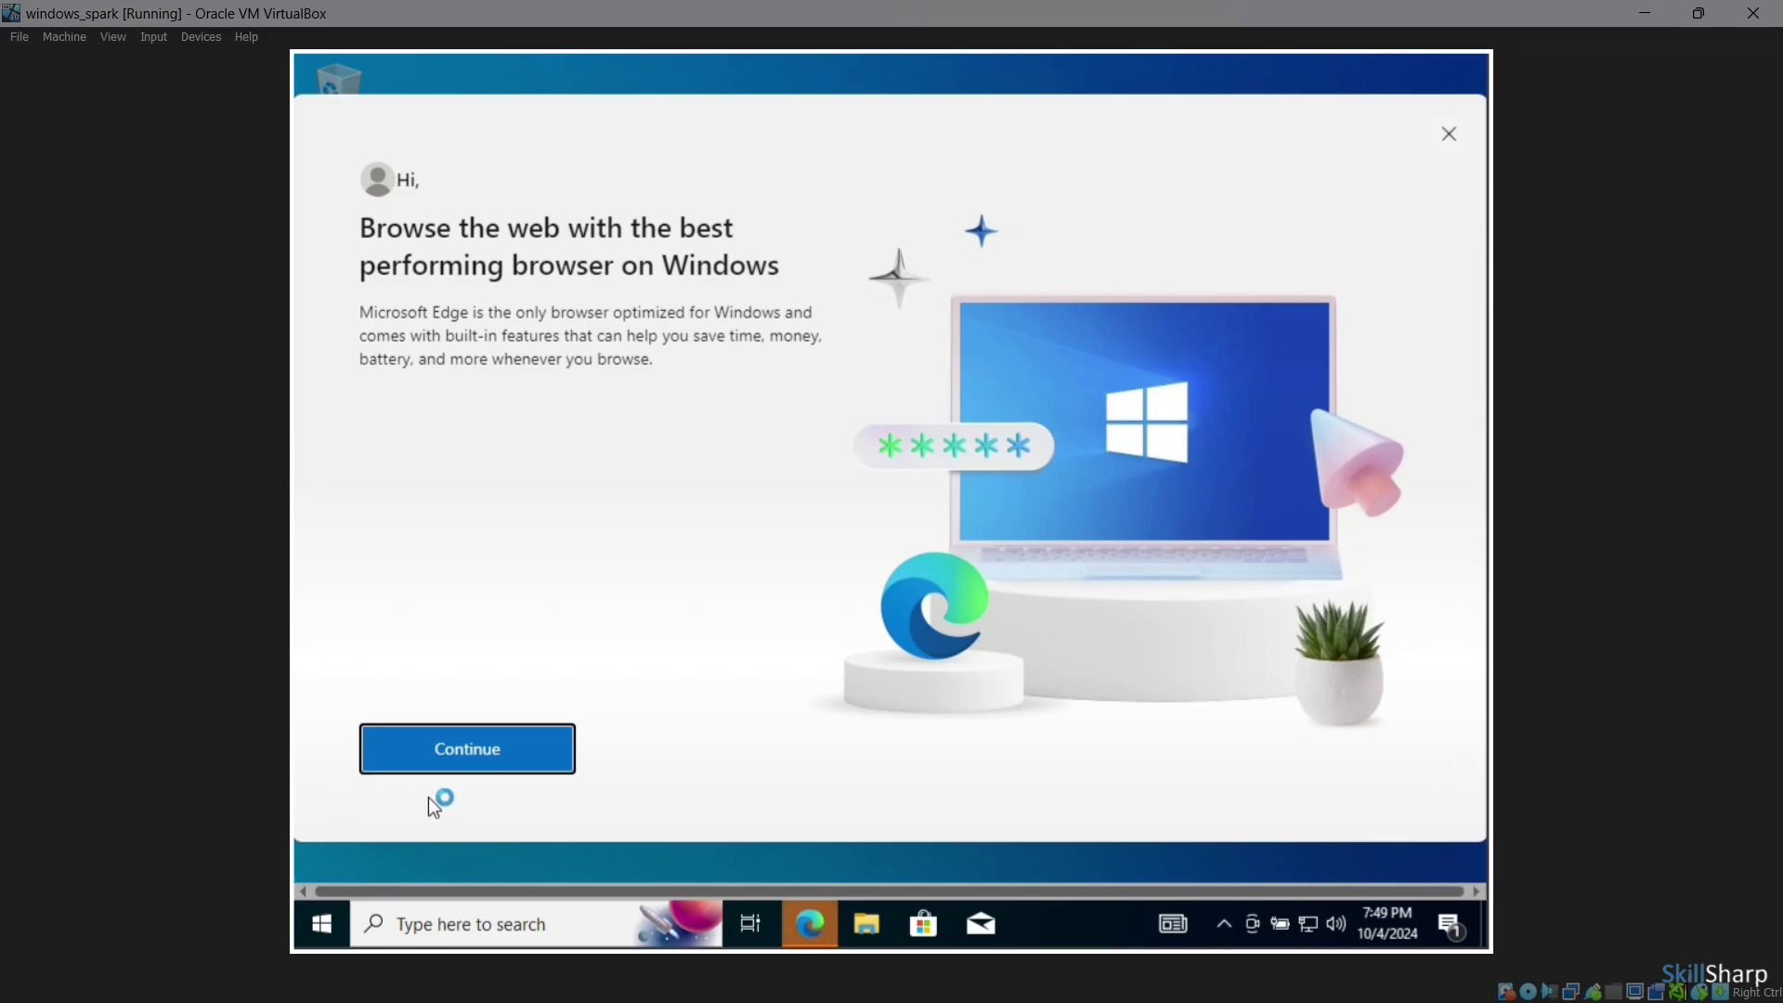
Finish Edge's first run via 'Start without your data' and 'Continue without this data'
{"action": "left_click", "coordinate": [507, 763]}
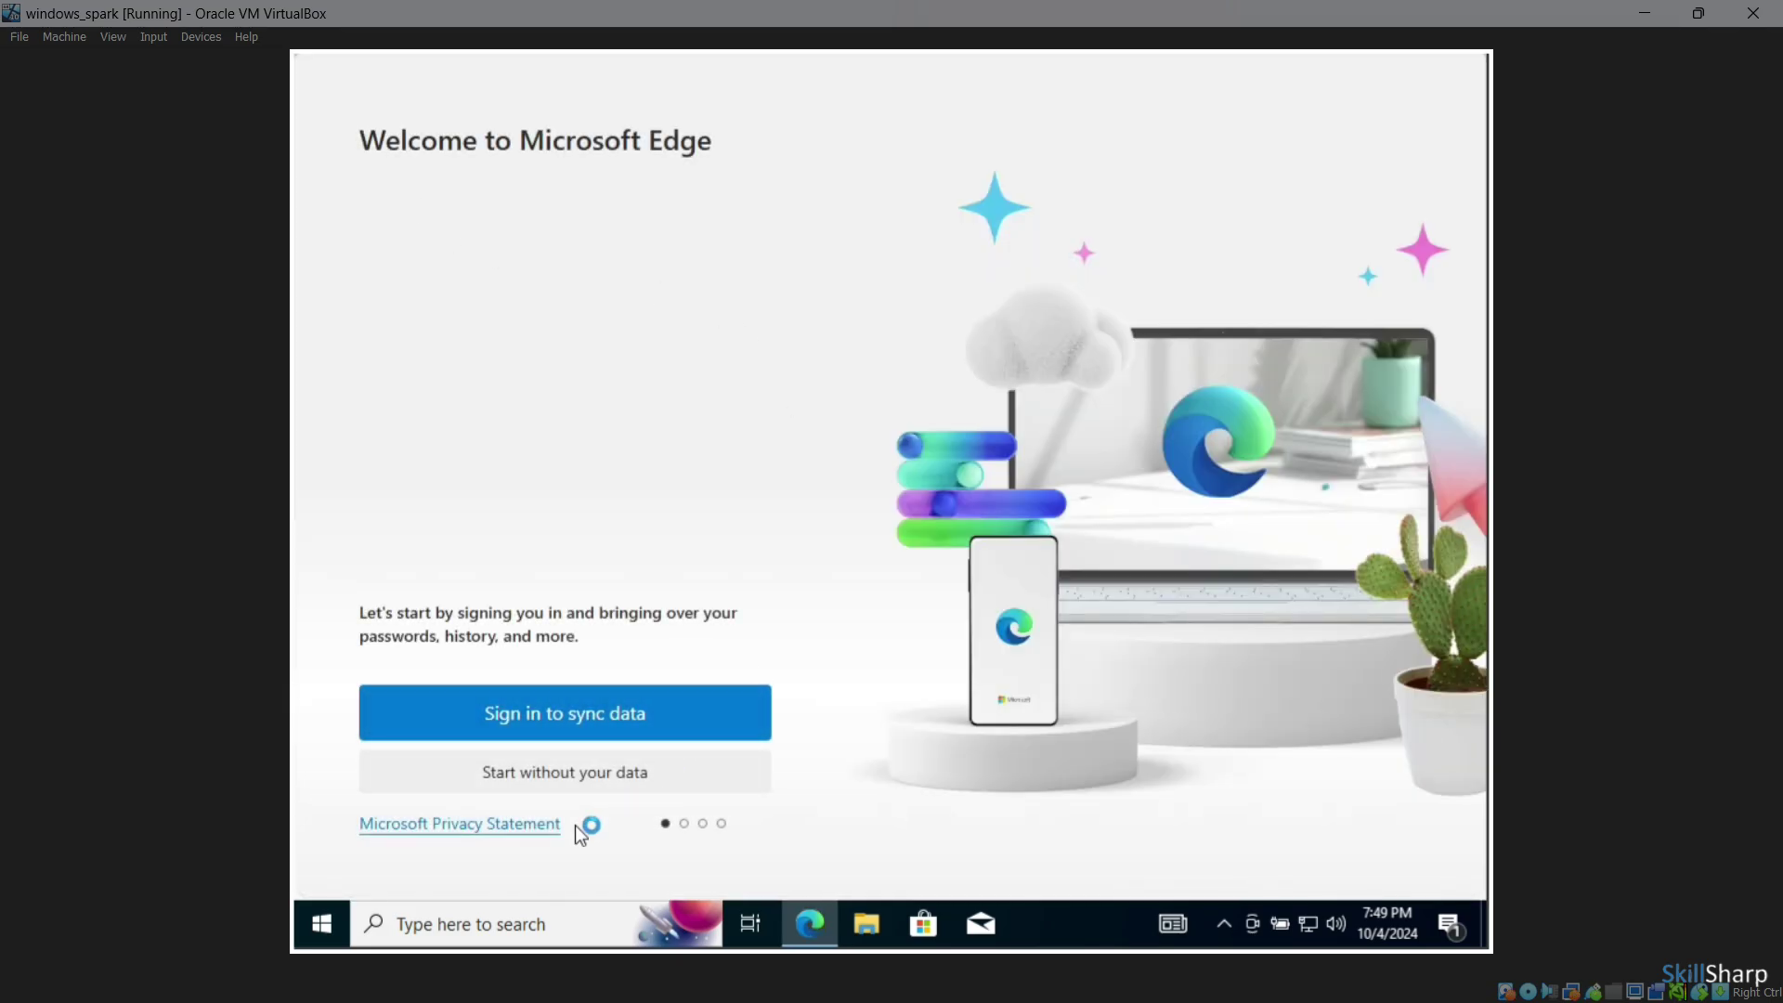
{"action": "left_click", "coordinate": [599, 769]}
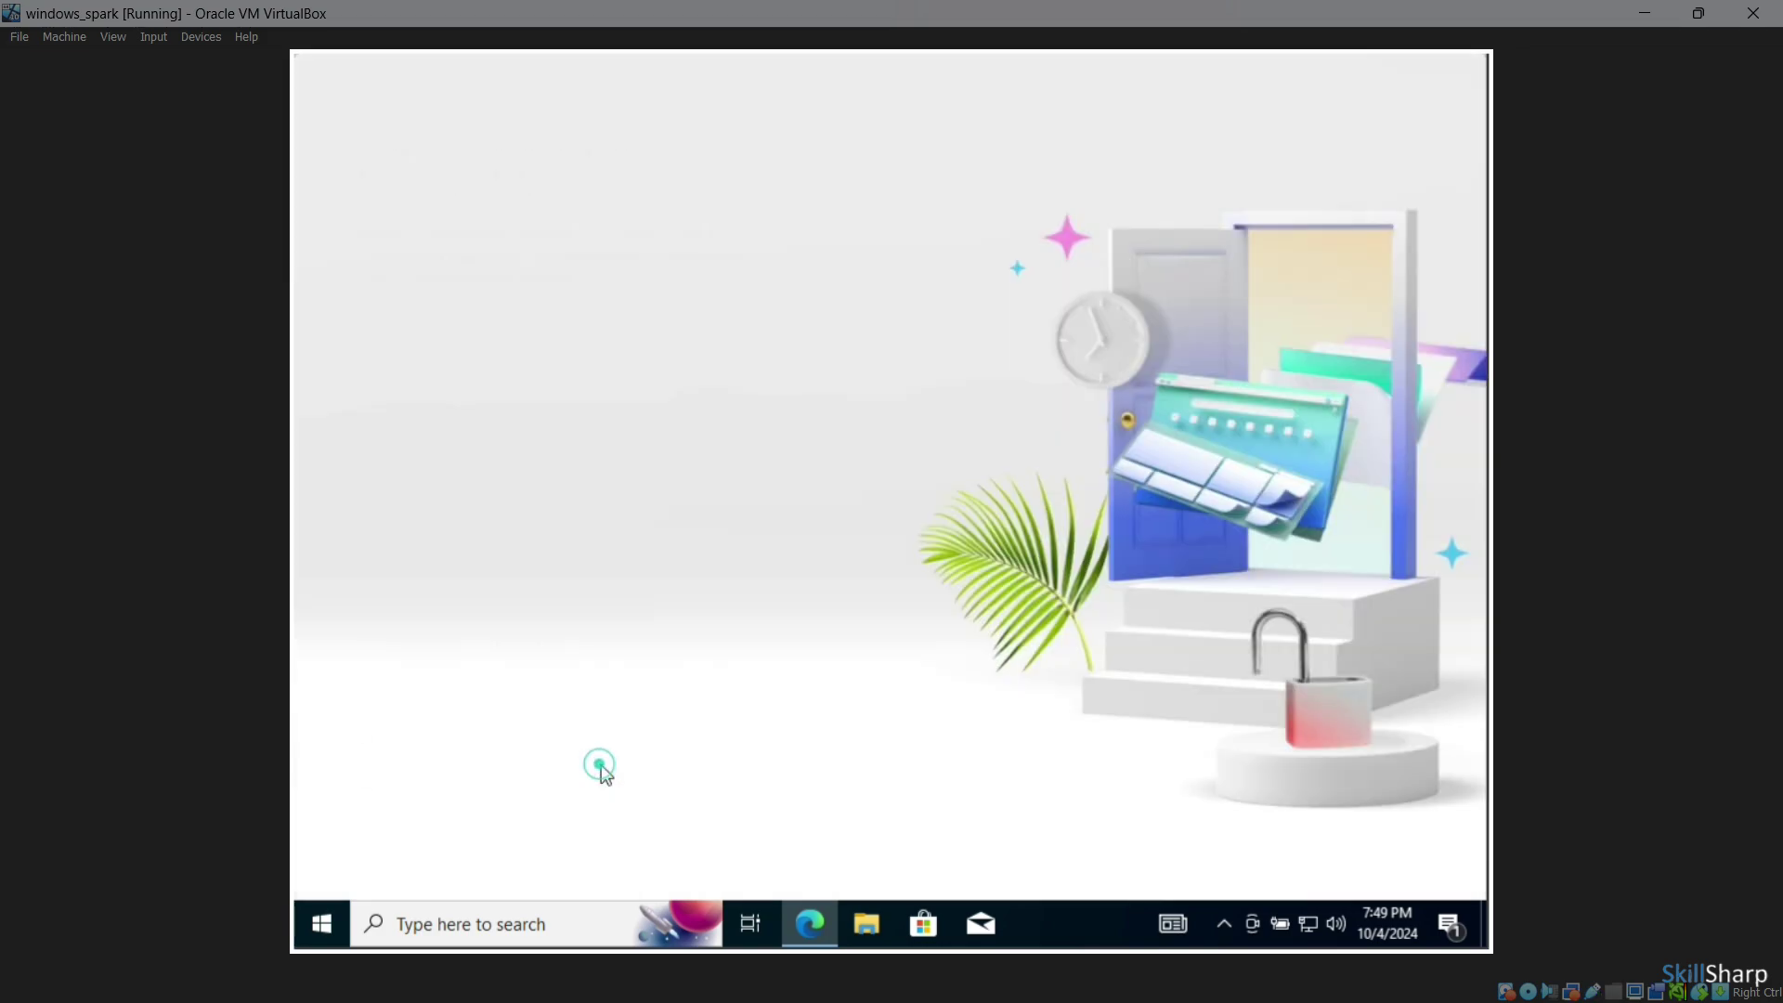
{"action": "left_click", "coordinate": [527, 771]}
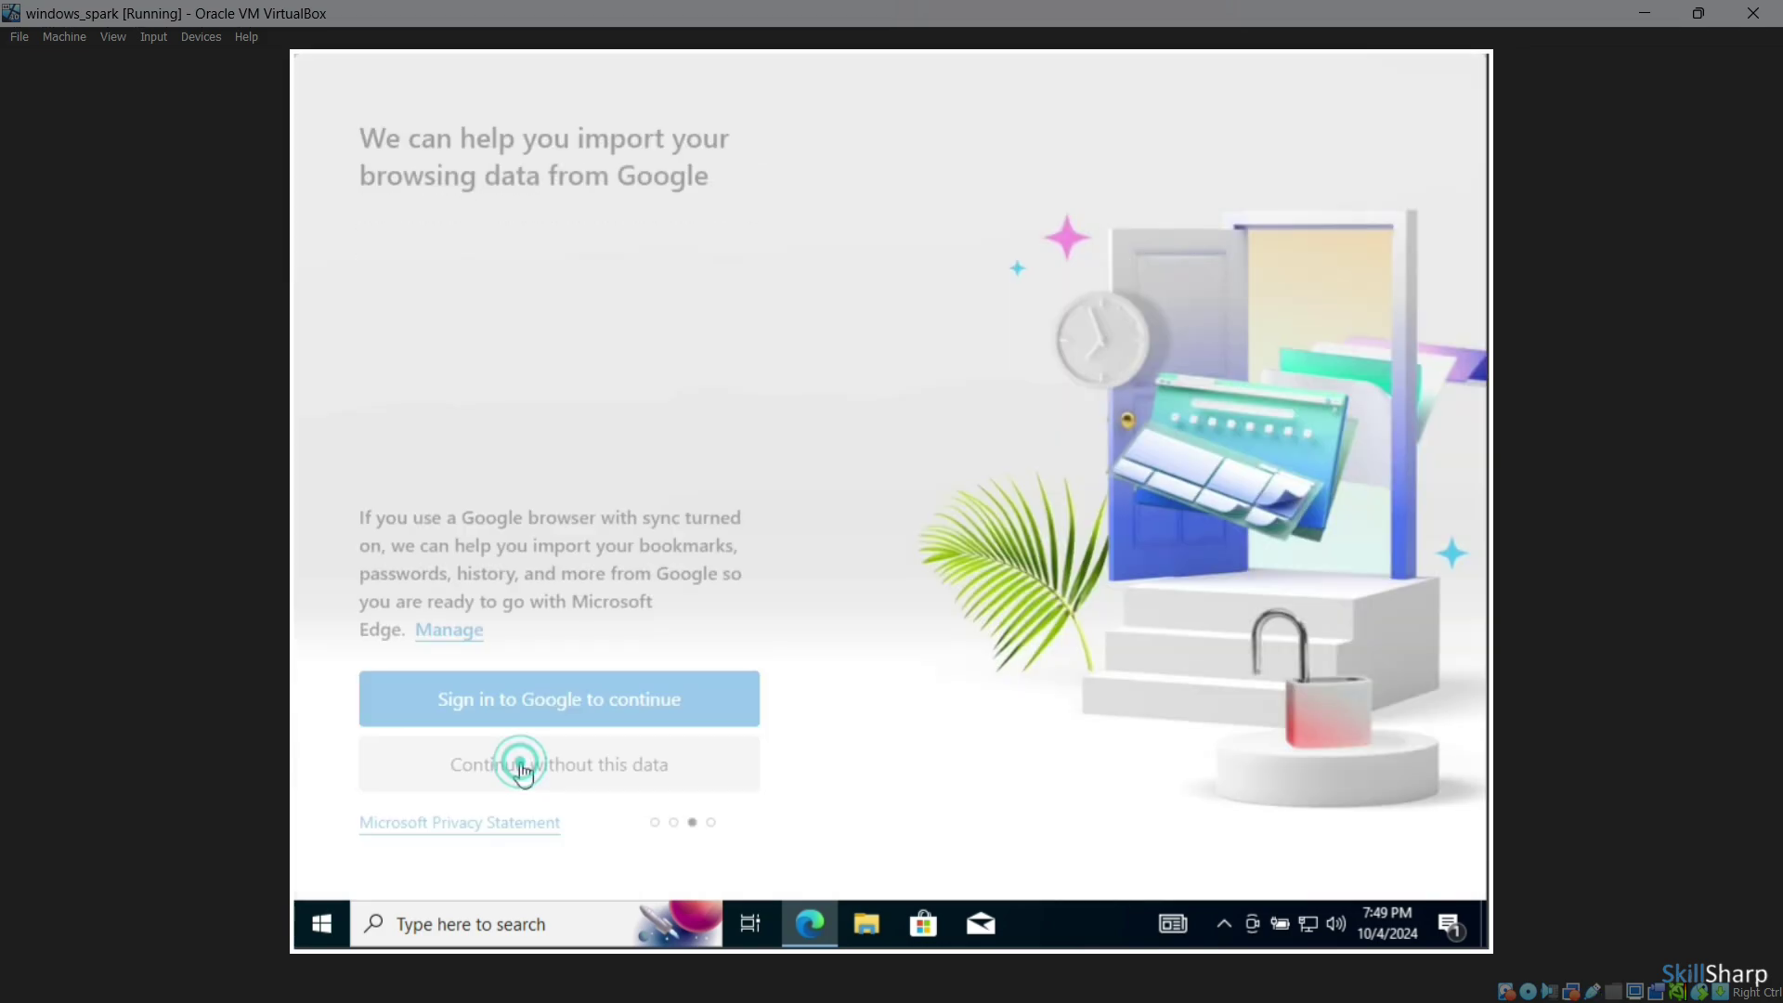
{"action": "left_click", "coordinate": [584, 782]}
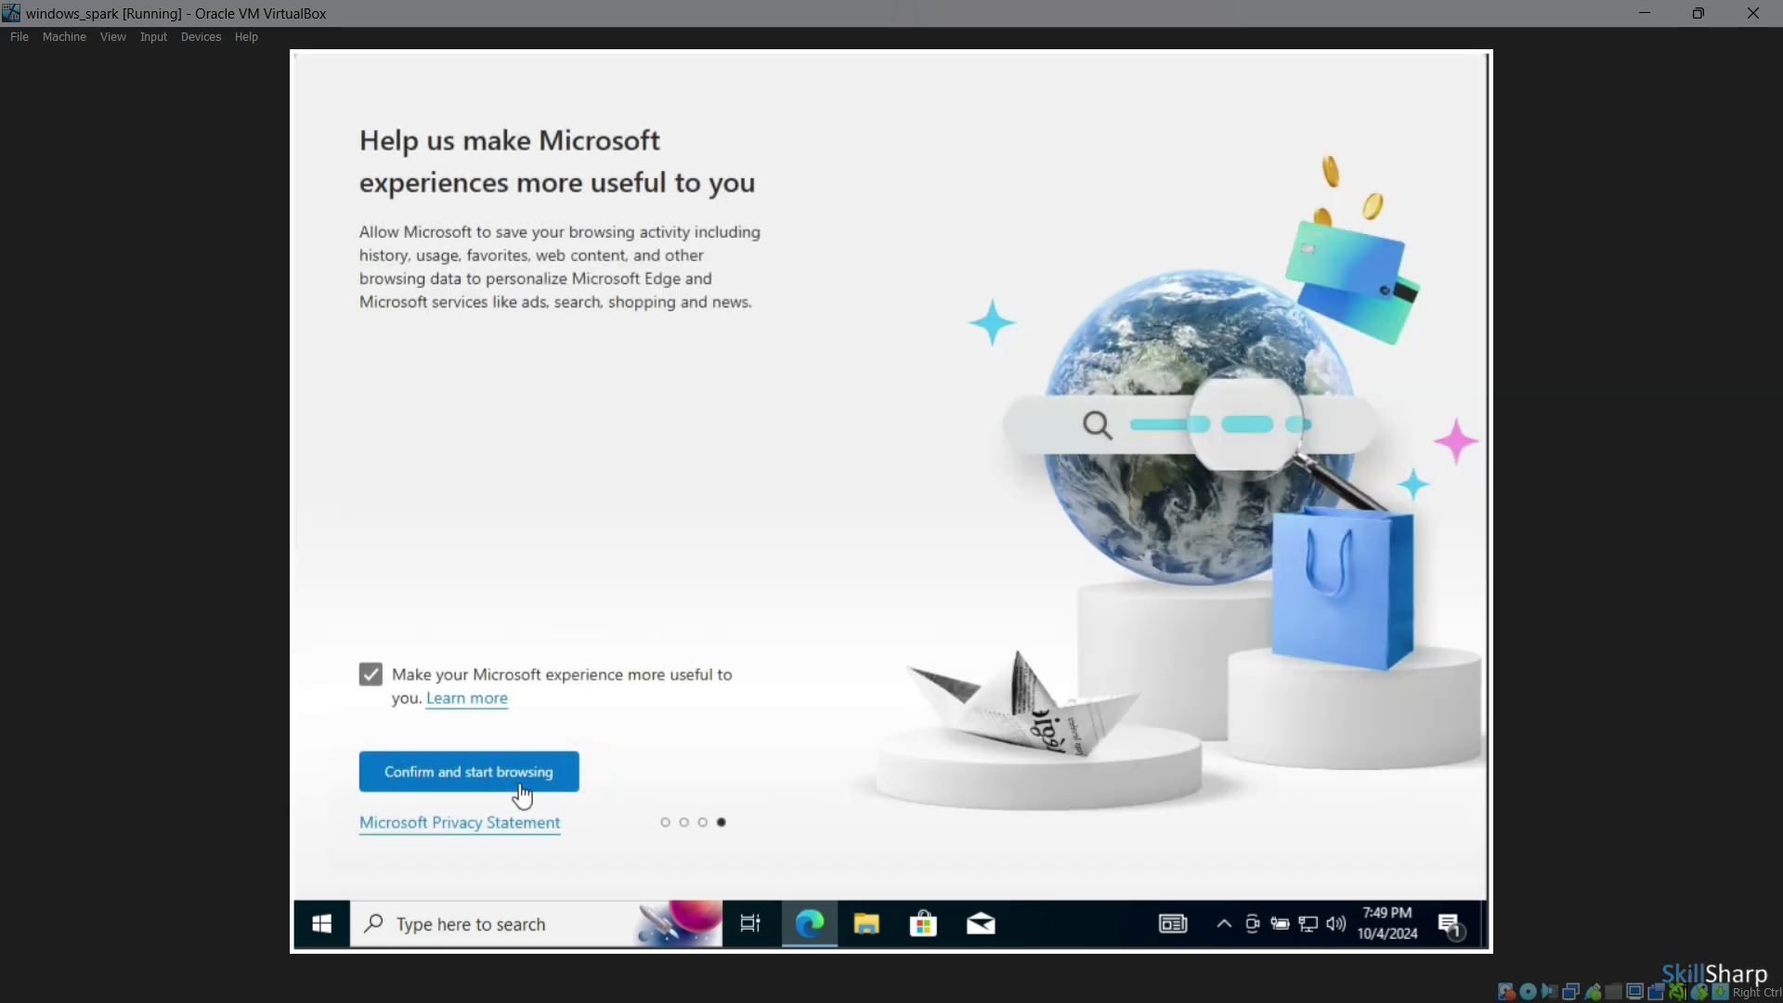
{"action": "left_click", "coordinate": [518, 782]}
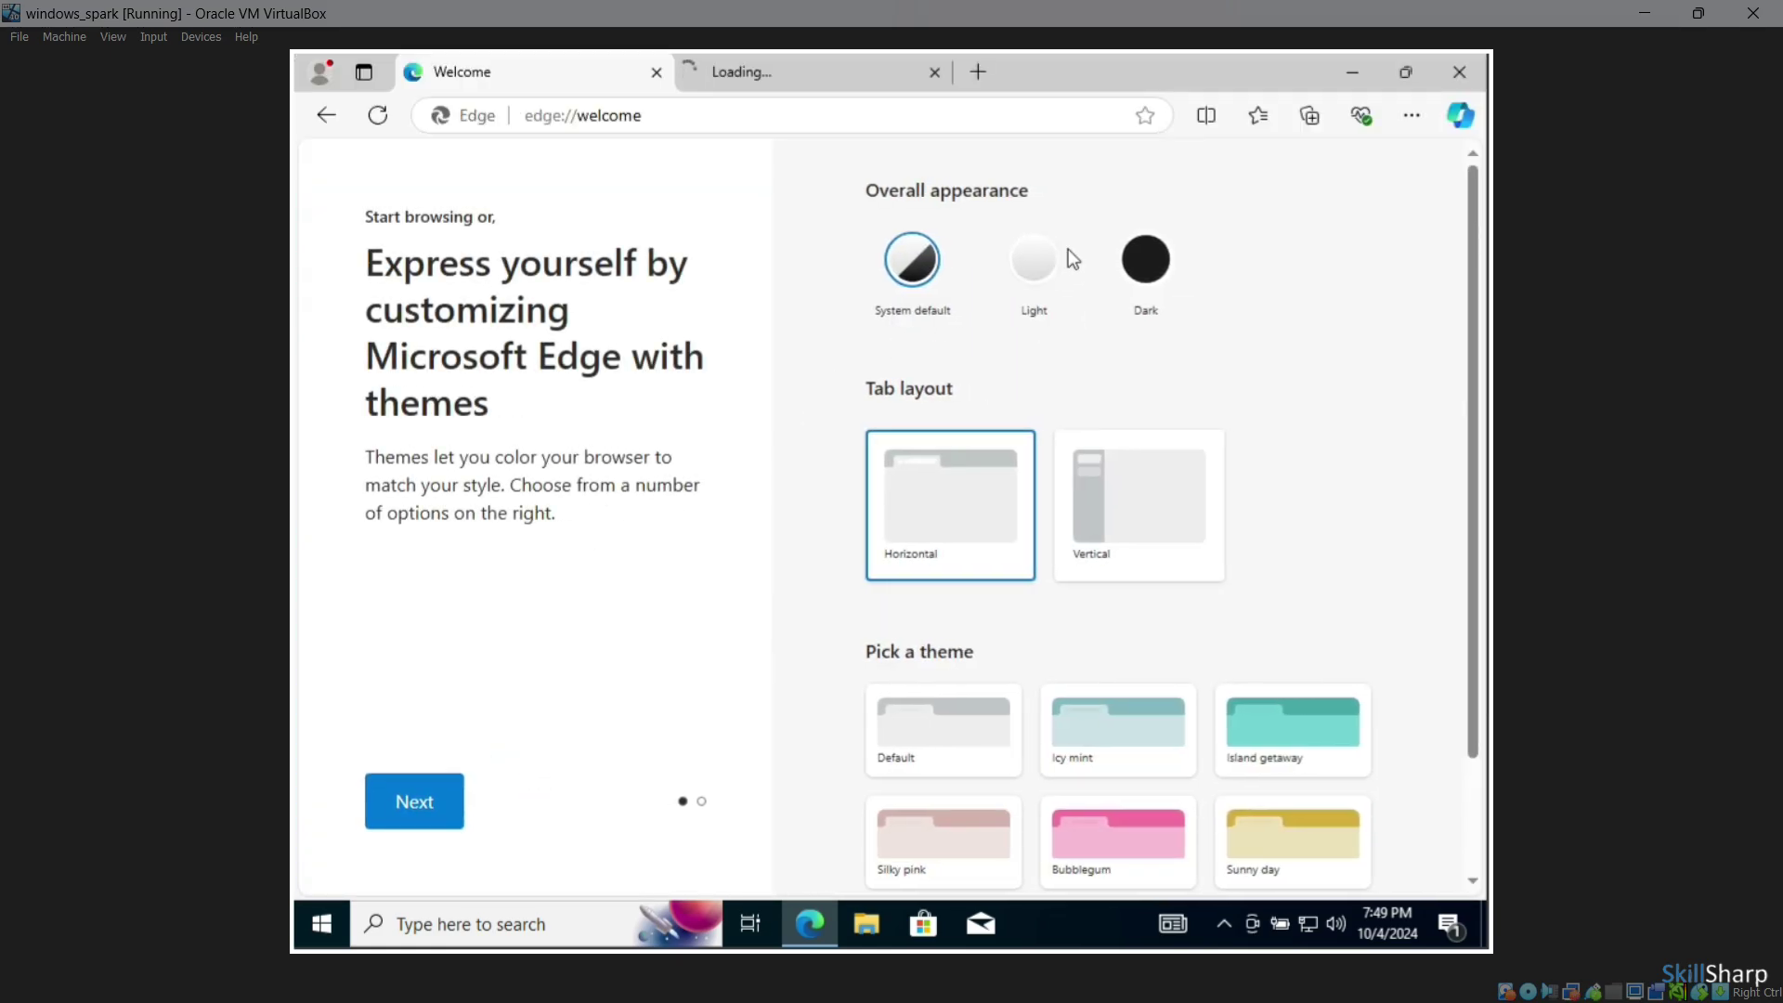
Search the web for 'google' from a new Edge tab, then minimize Edge
{"action": "left_click", "coordinate": [788, 81]}
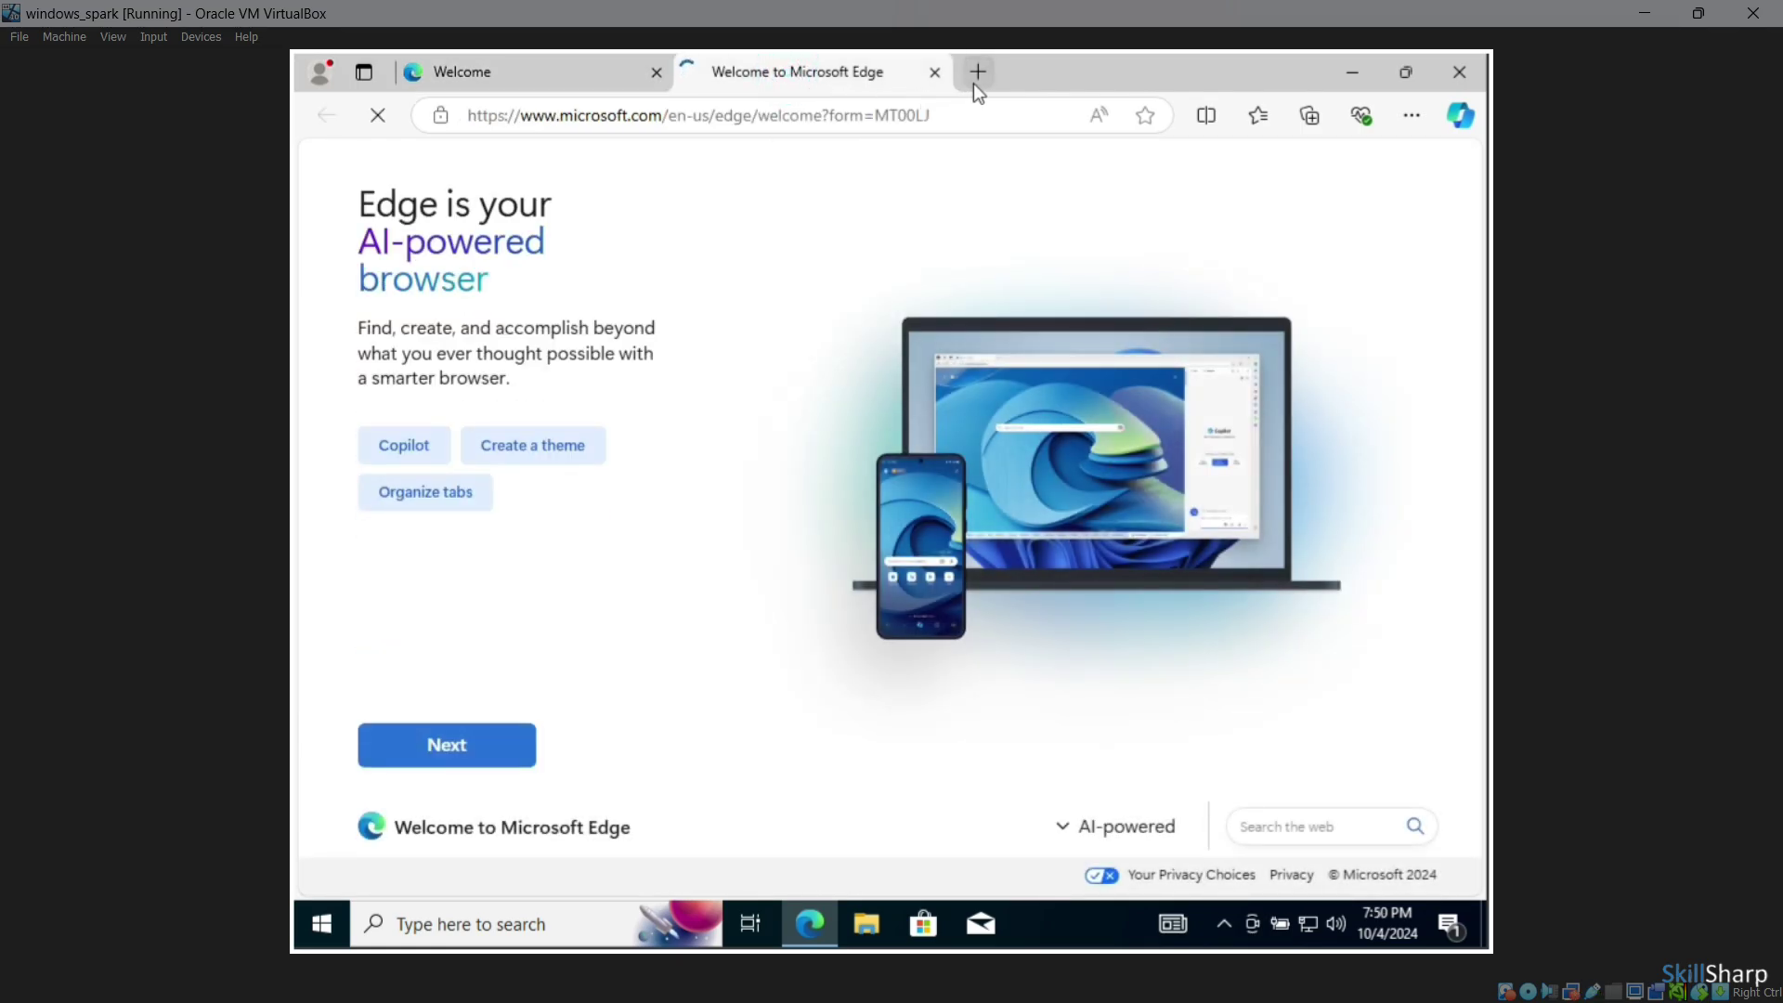
{"action": "left_click", "coordinate": [977, 75]}
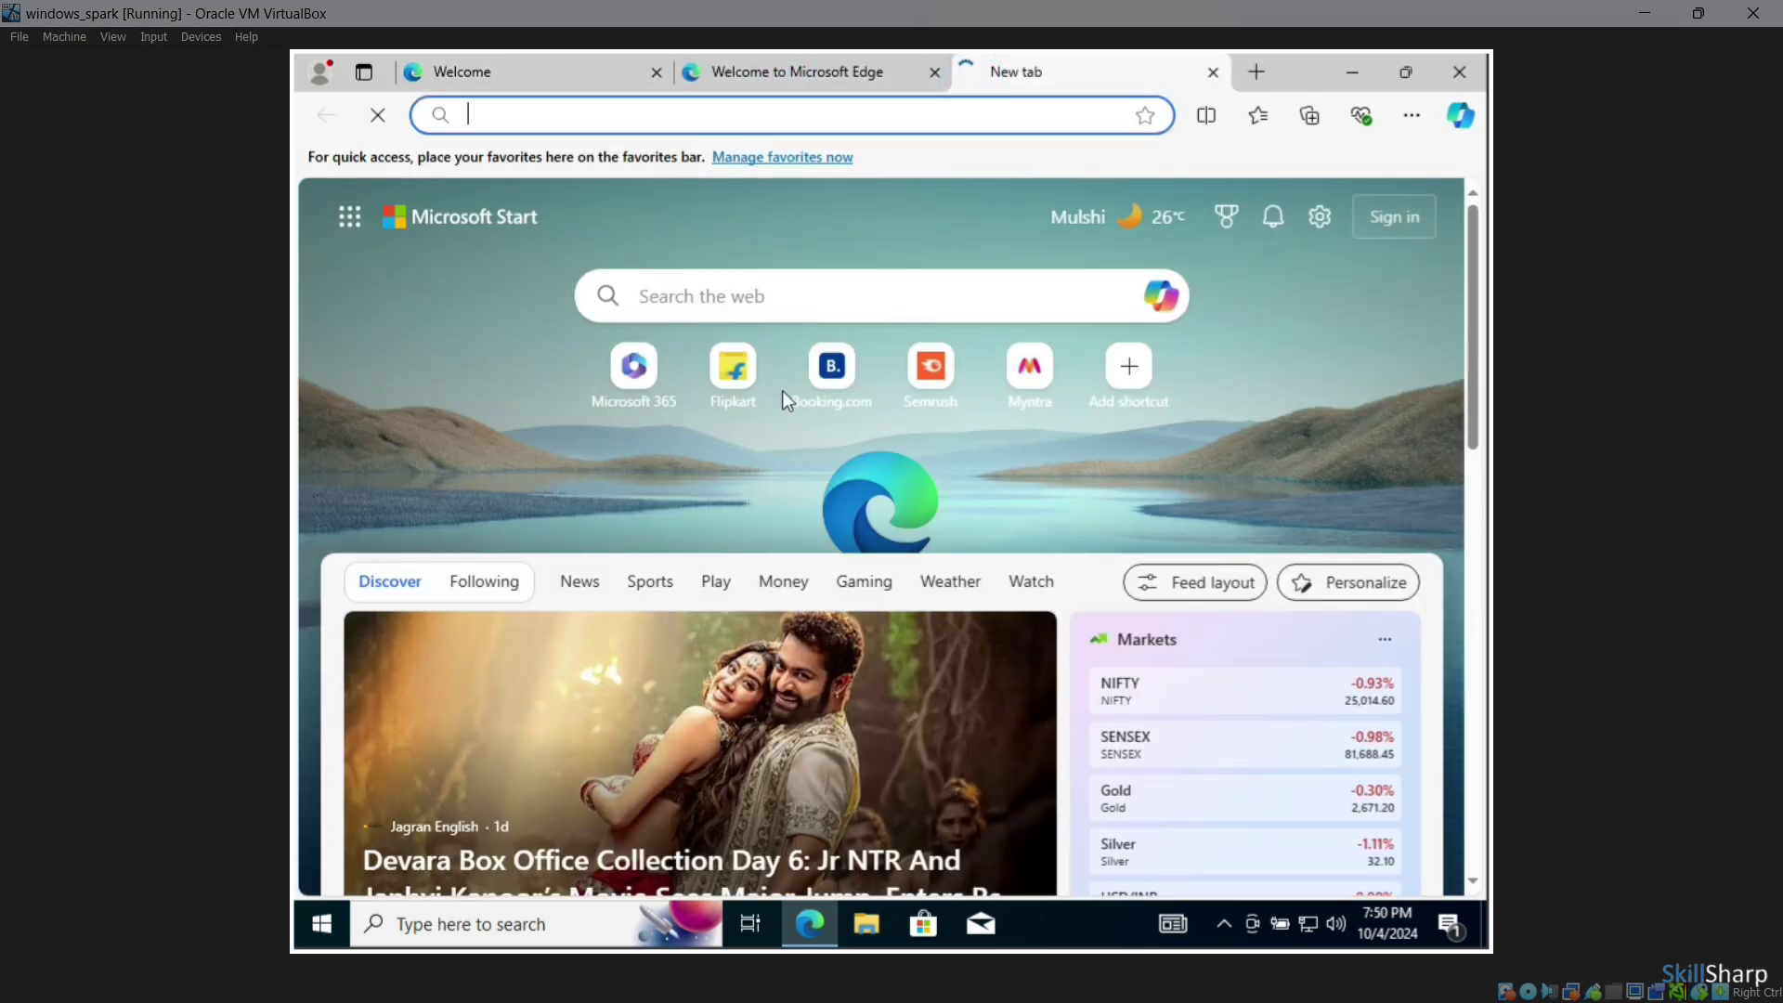
{"action": "left_click", "coordinate": [785, 295]}
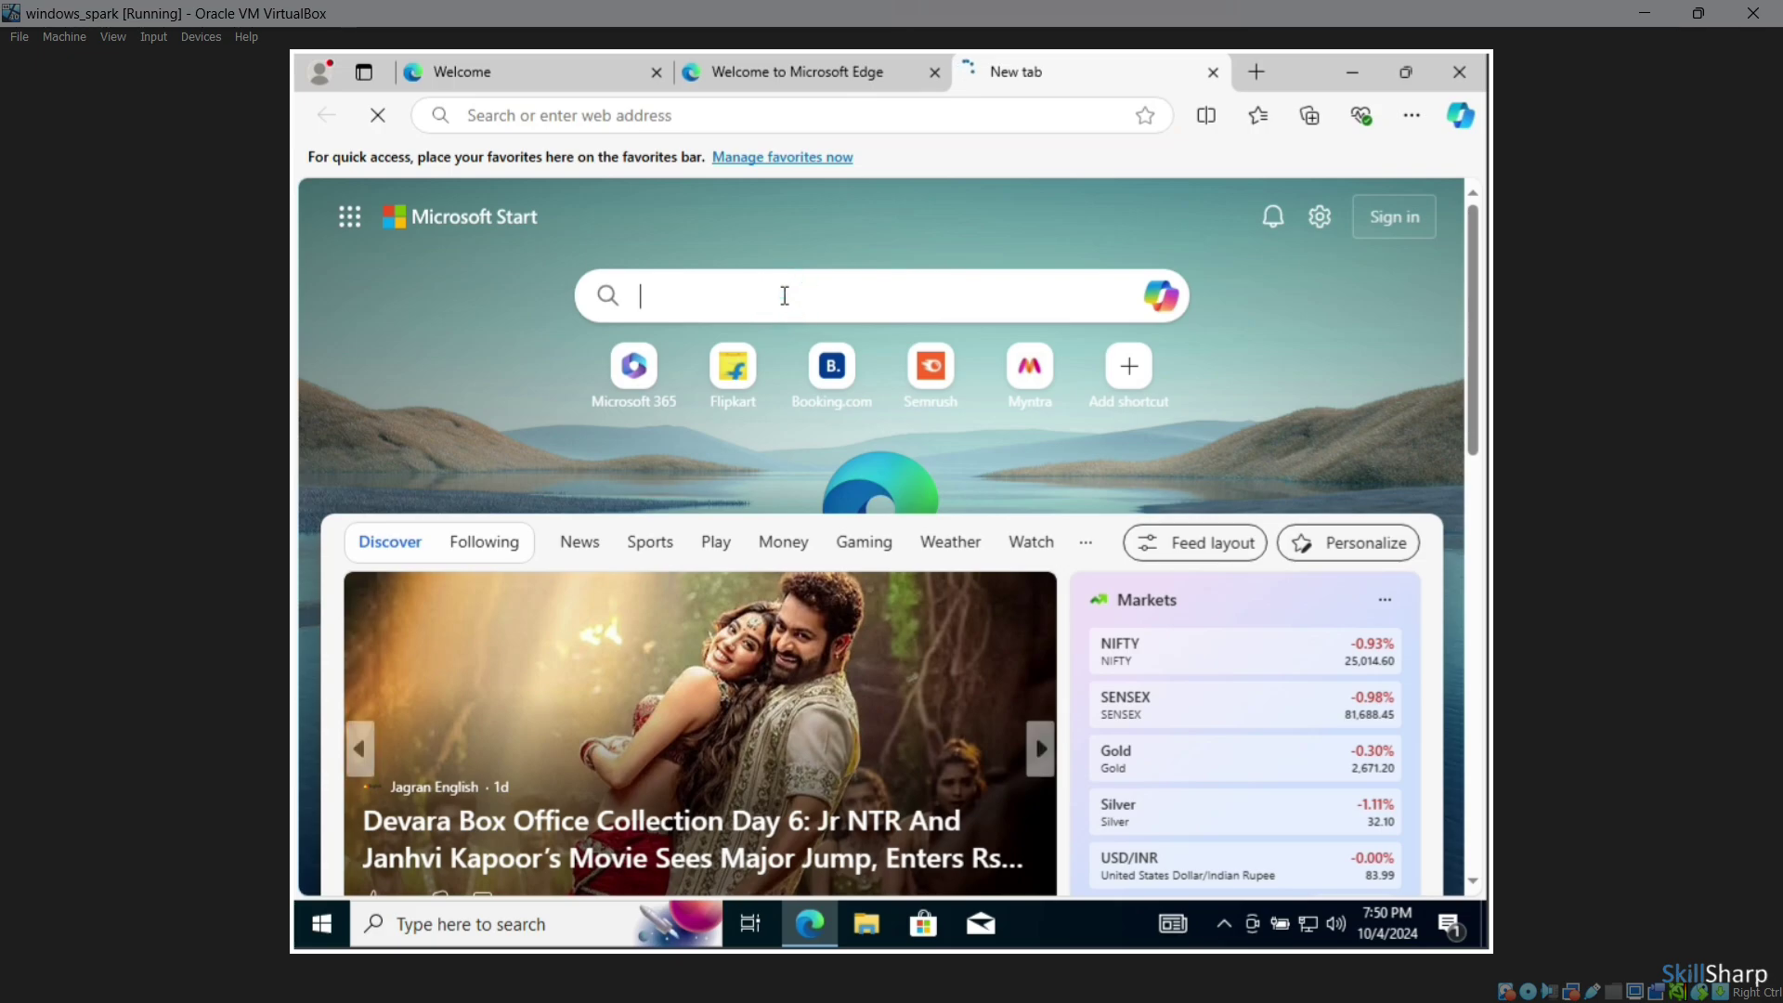
{"action": "type", "text": "google"}
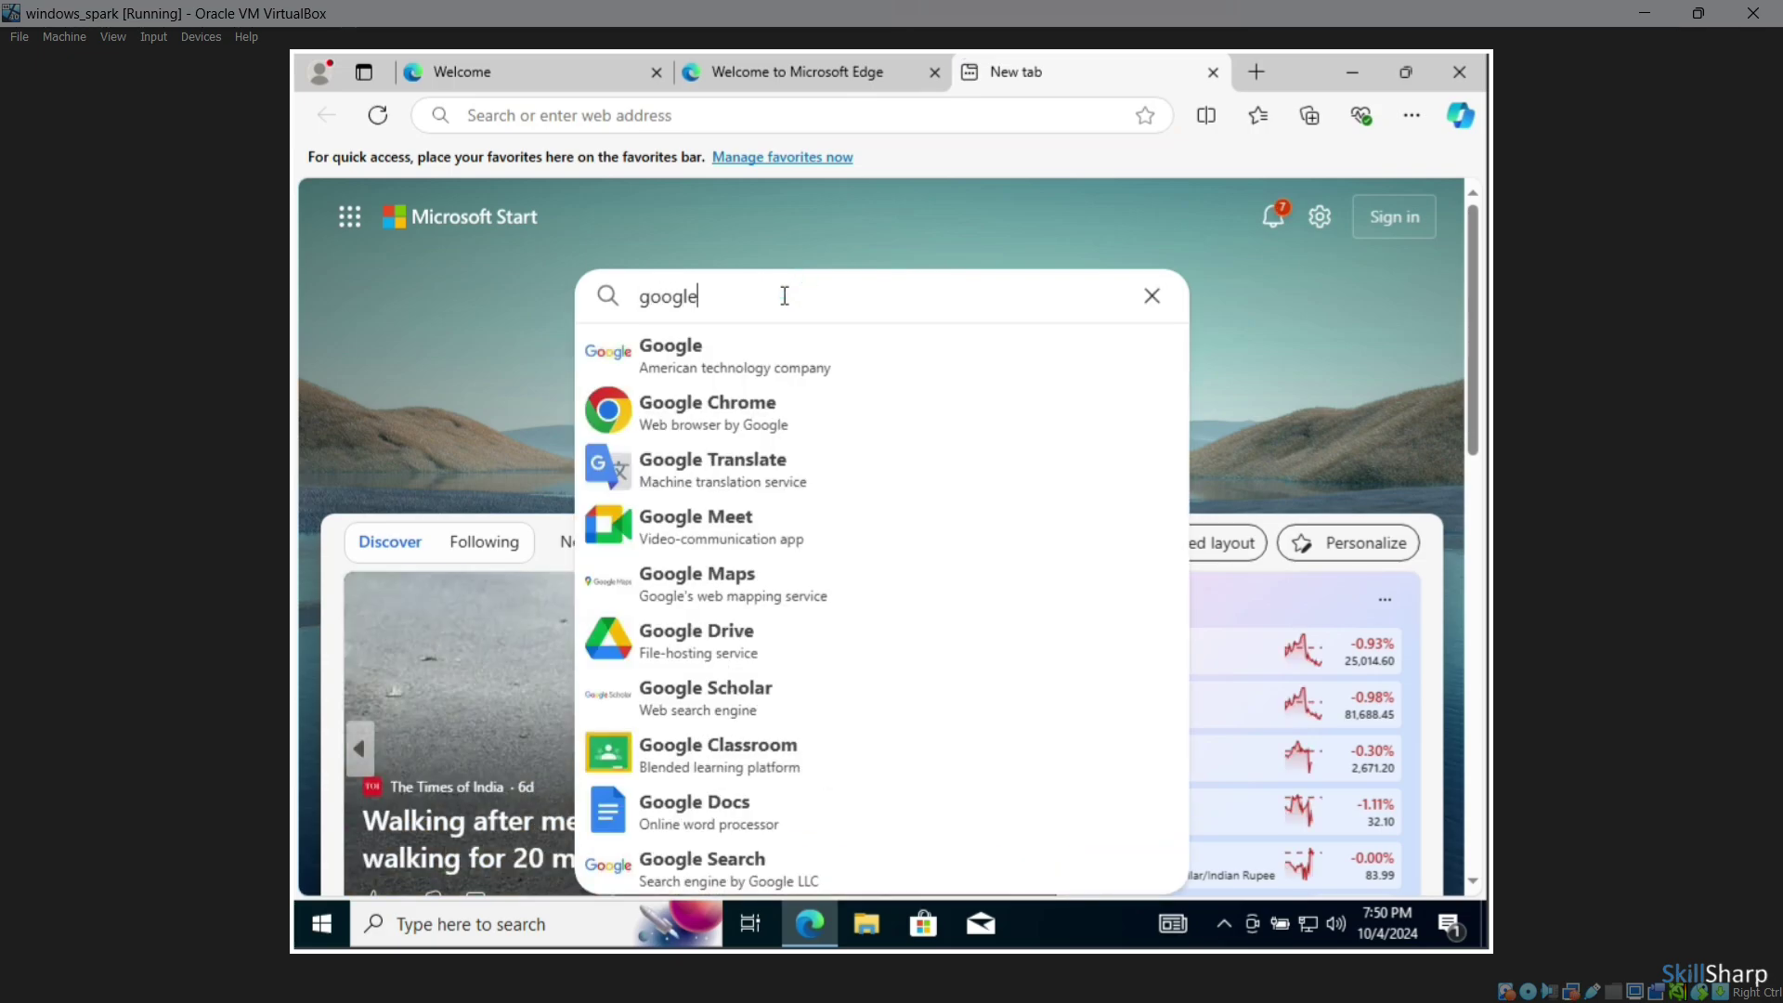
{"action": "key", "text": "Return"}
{"action": "scroll", "coordinate": [789, 501], "scroll_direction": "down", "scroll_amount": 5}
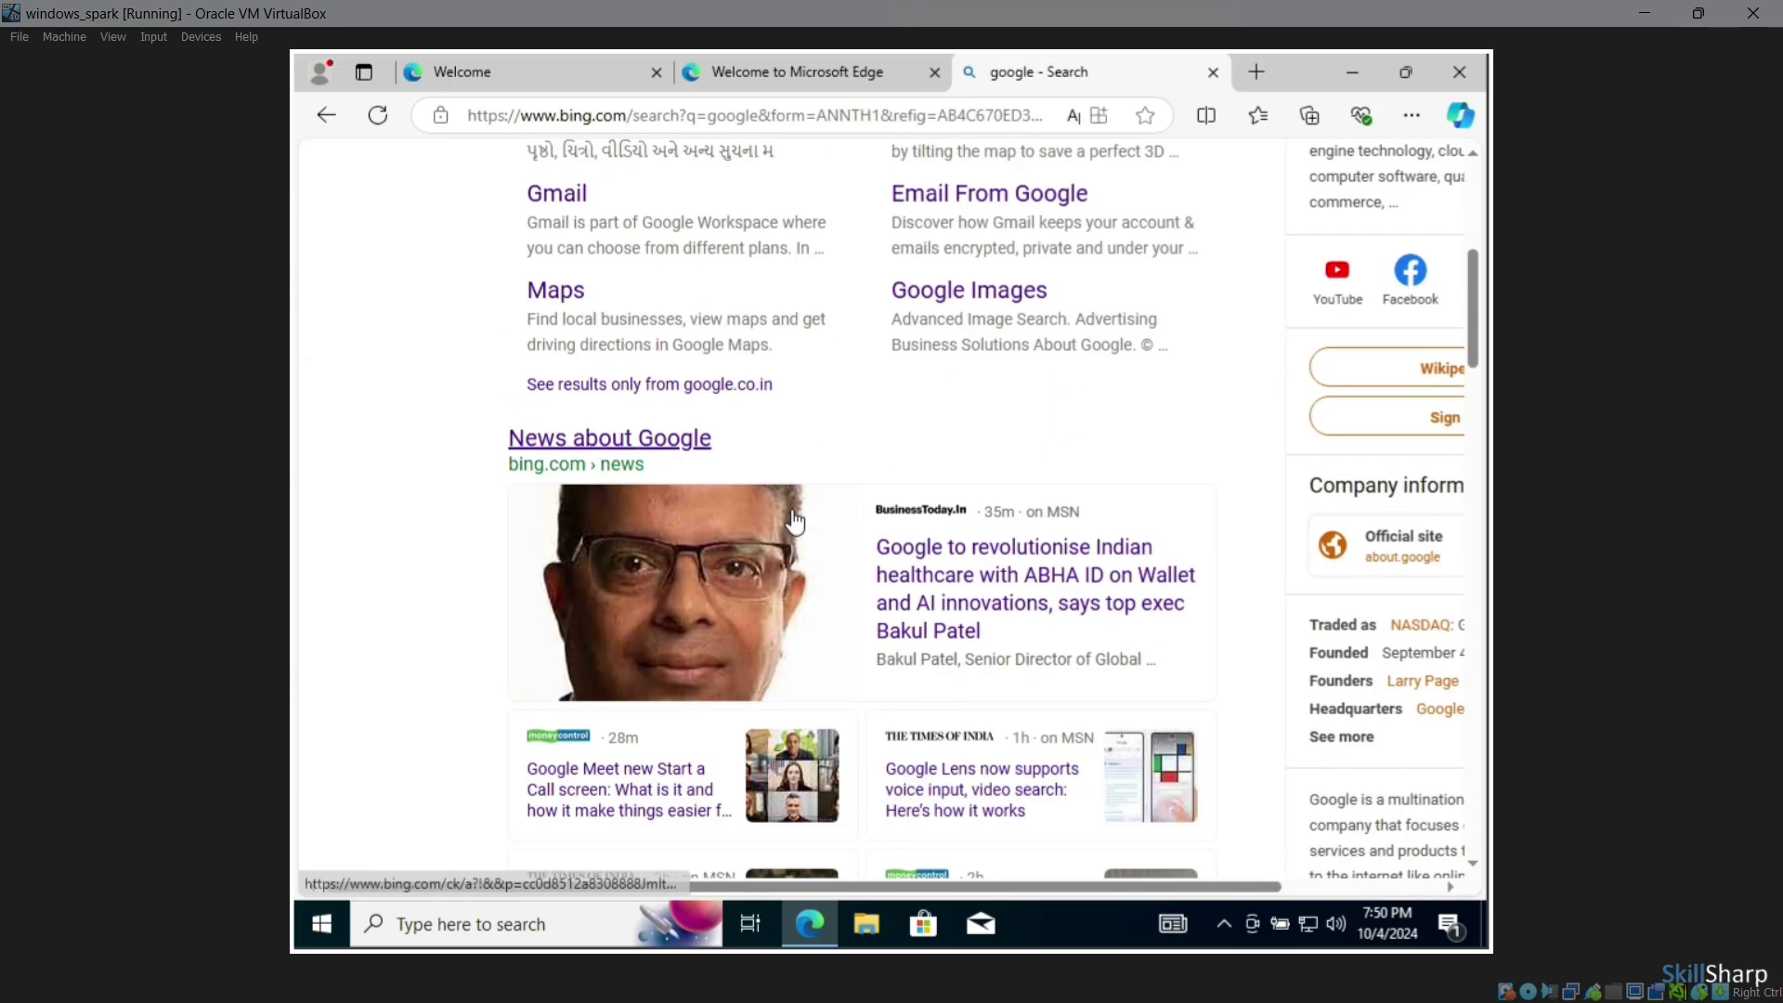
{"action": "scroll", "coordinate": [794, 522], "scroll_direction": "up", "scroll_amount": 5}
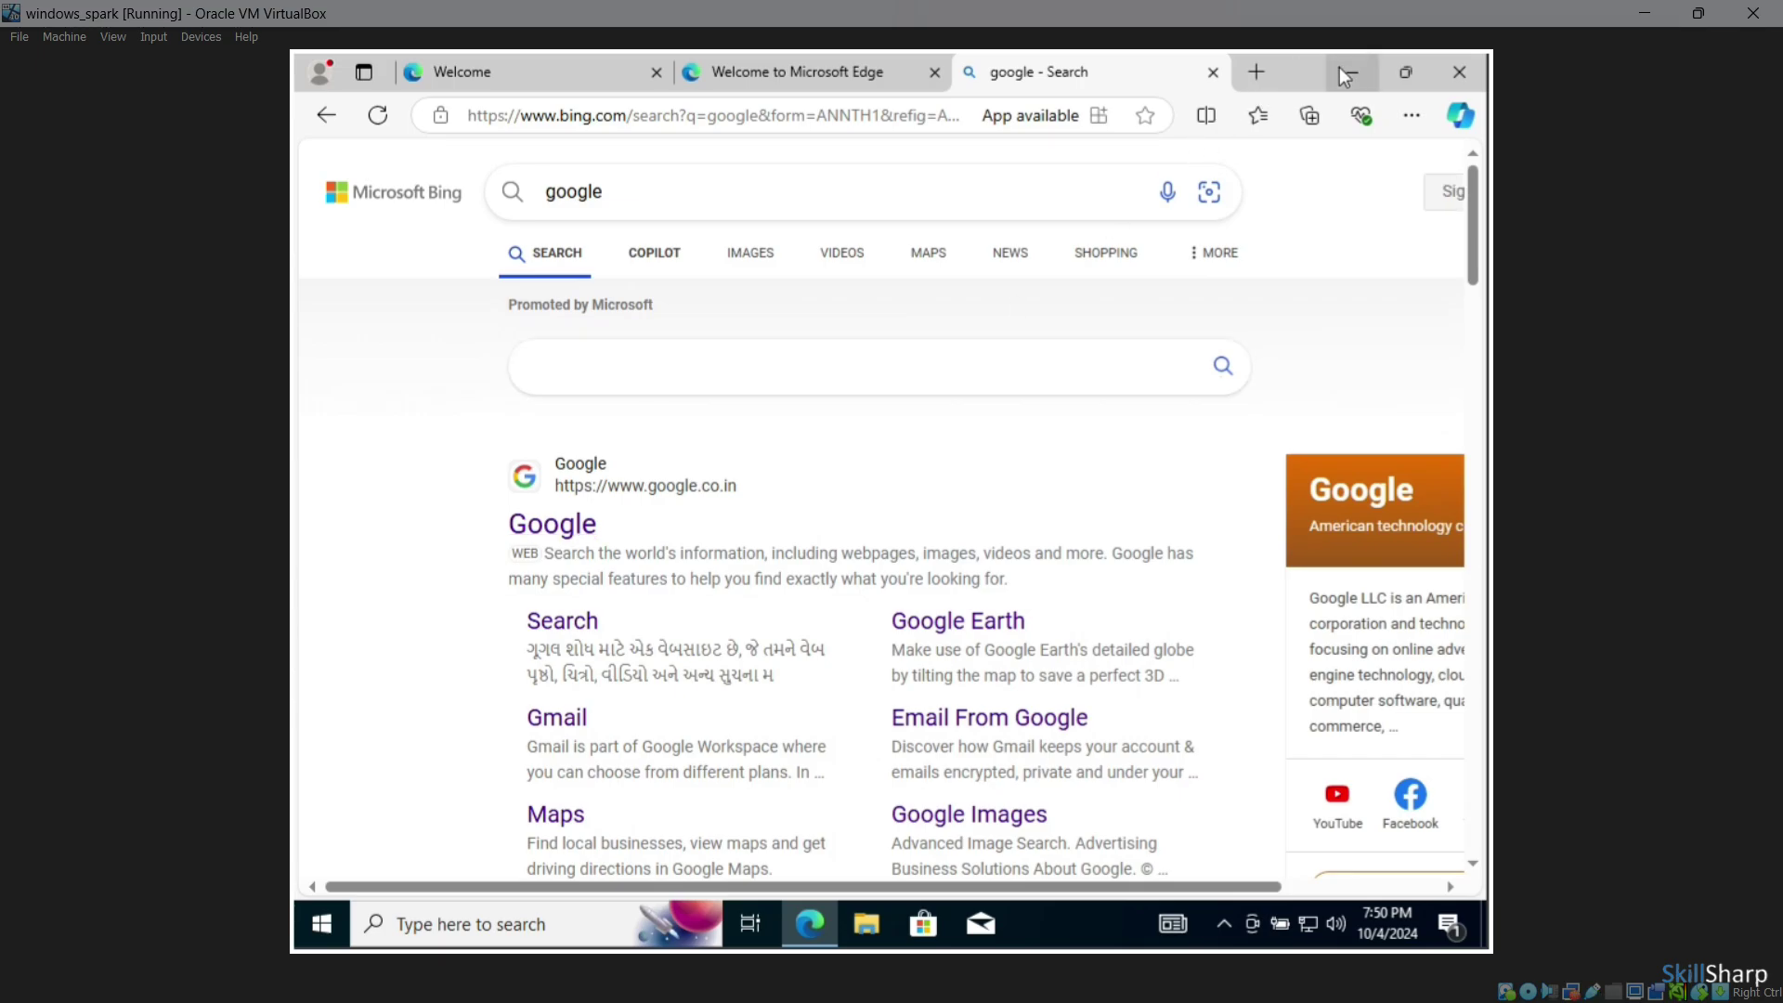
{"action": "left_click", "coordinate": [1344, 73]}
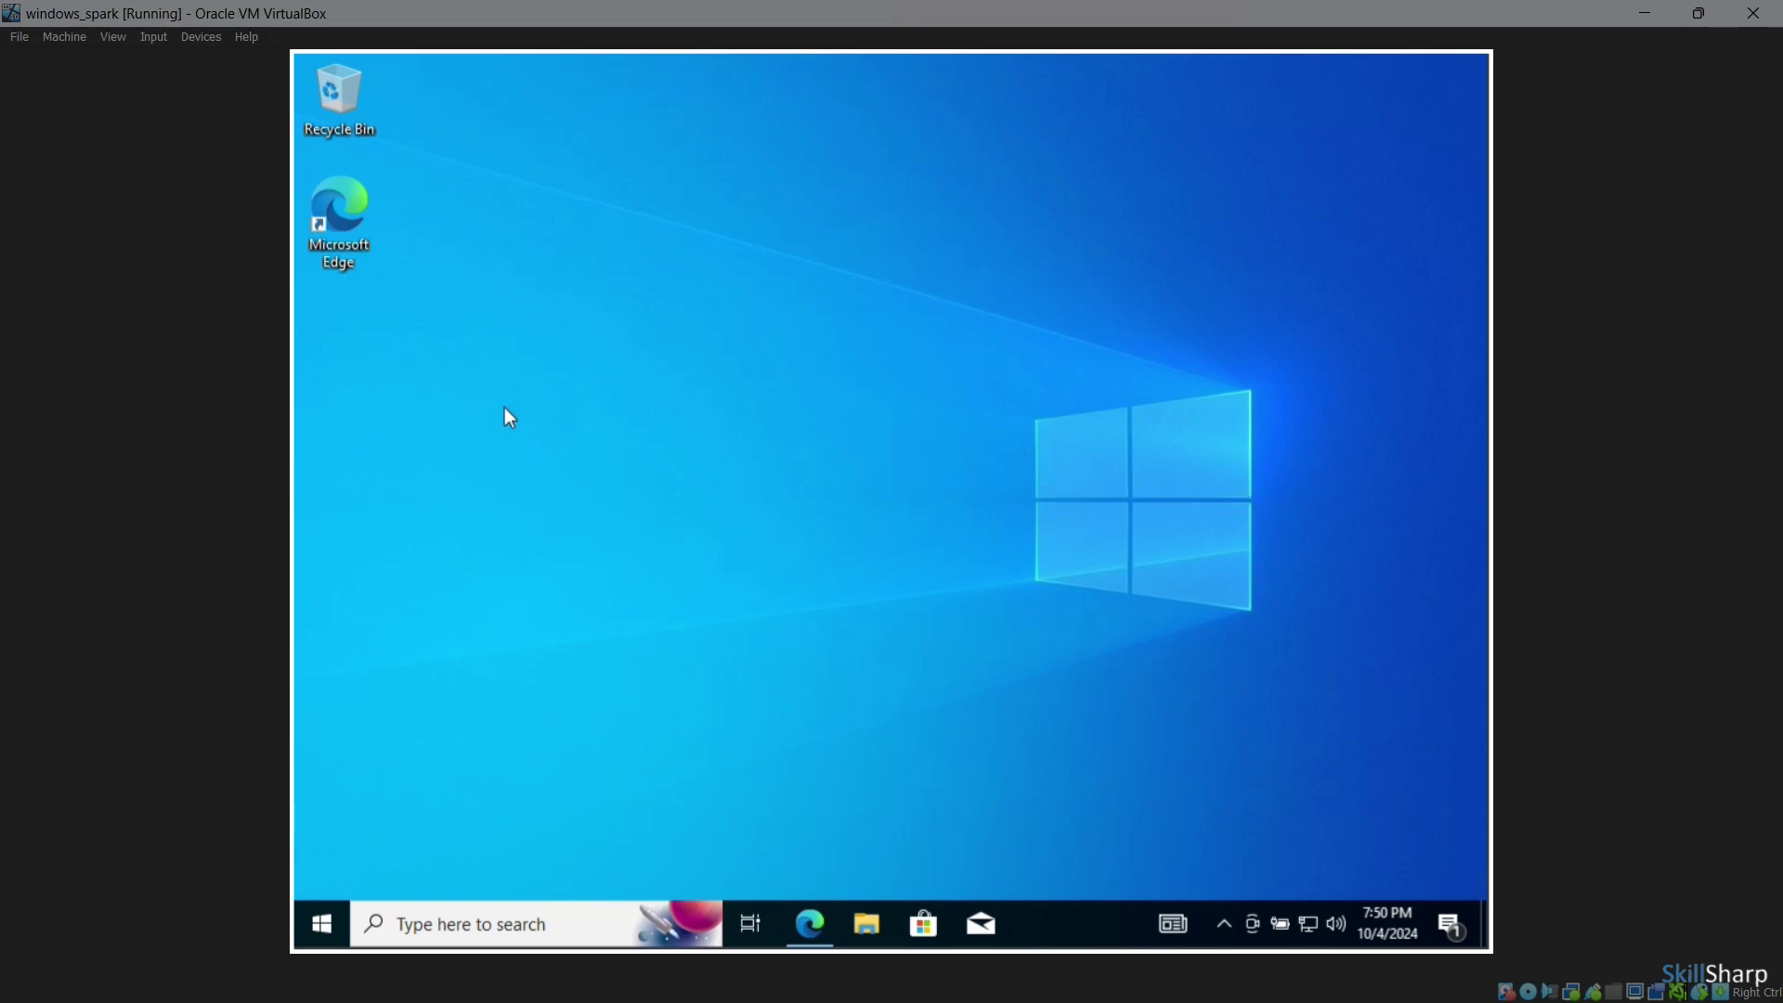
{"action": "left_click", "coordinate": [866, 926]}
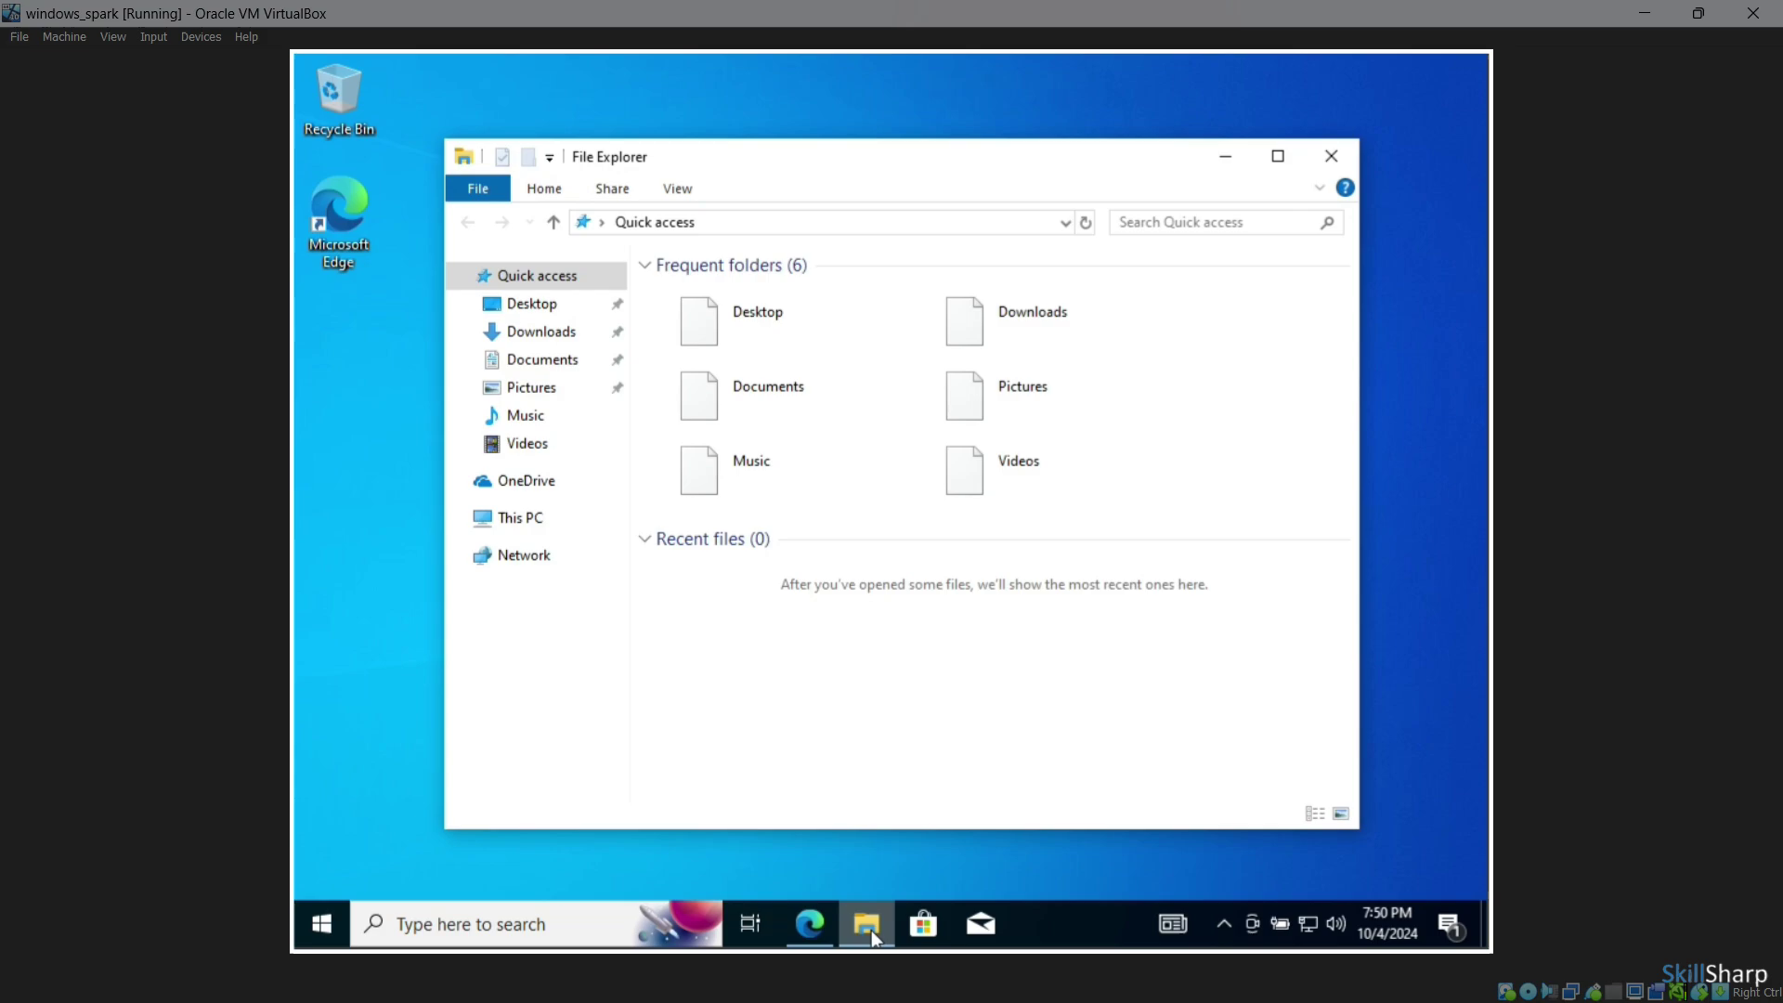
{"action": "left_click", "coordinate": [526, 517]}
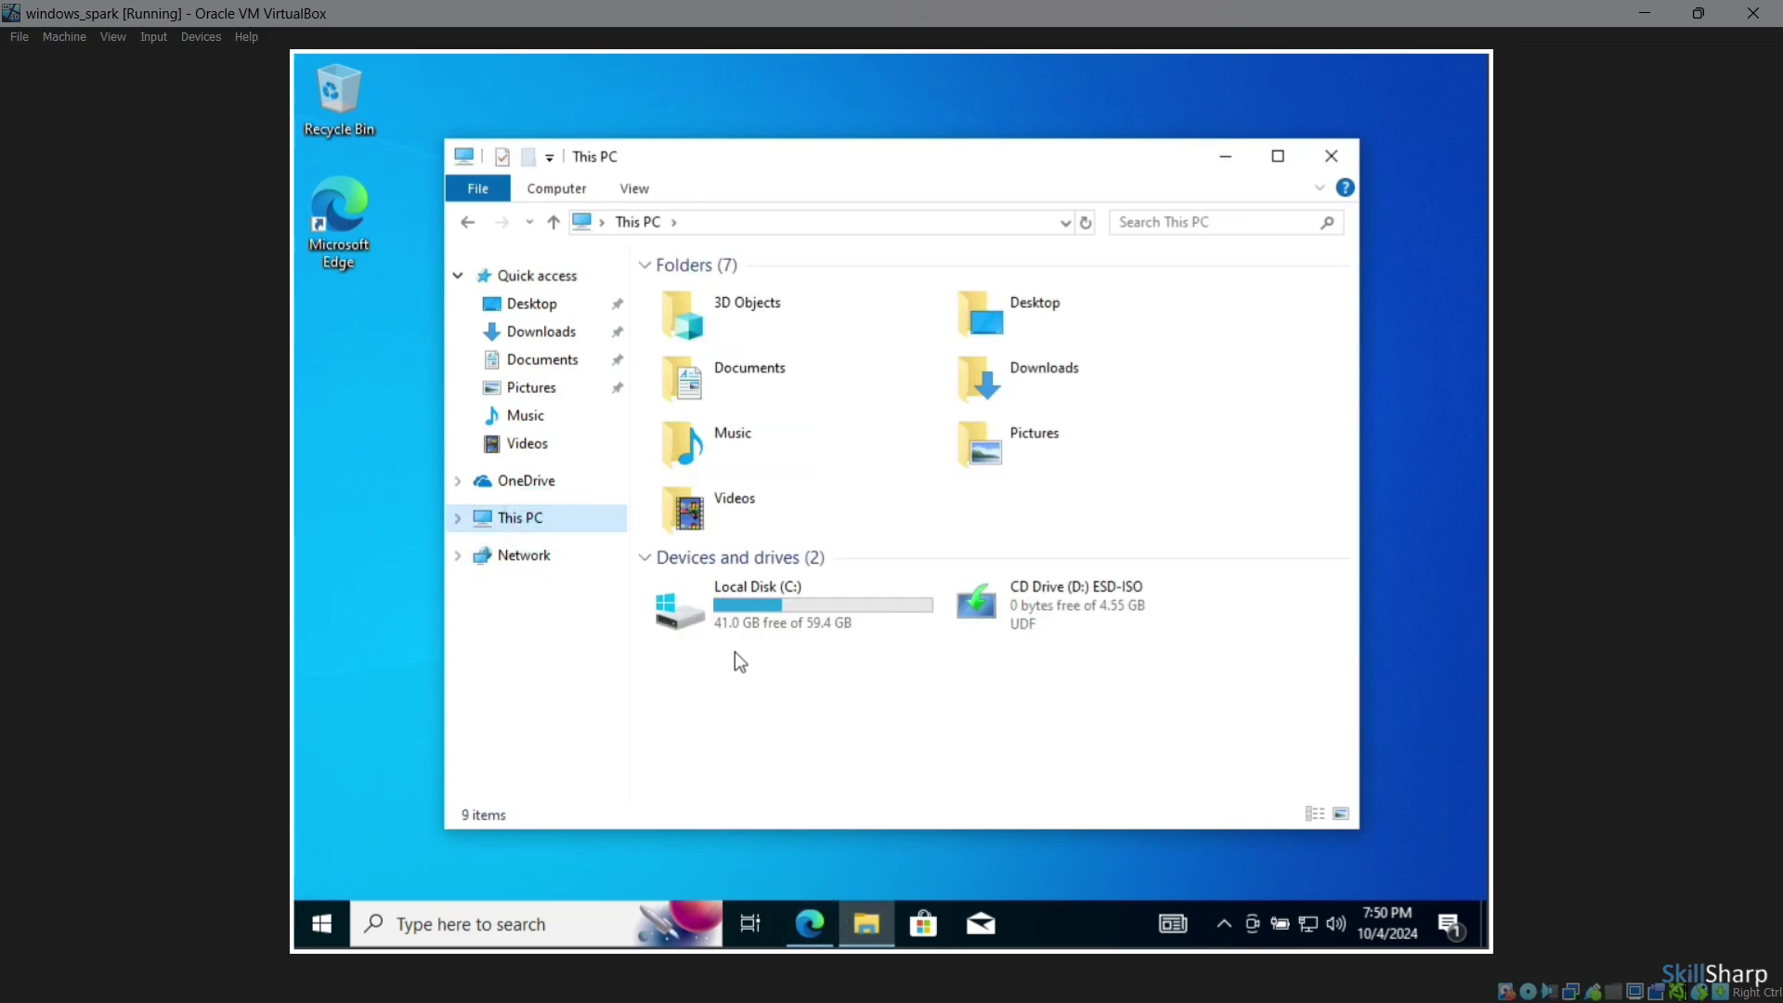
{"action": "mouse_move", "coordinate": [822, 632]}
{"action": "left_click", "coordinate": [1327, 156]}
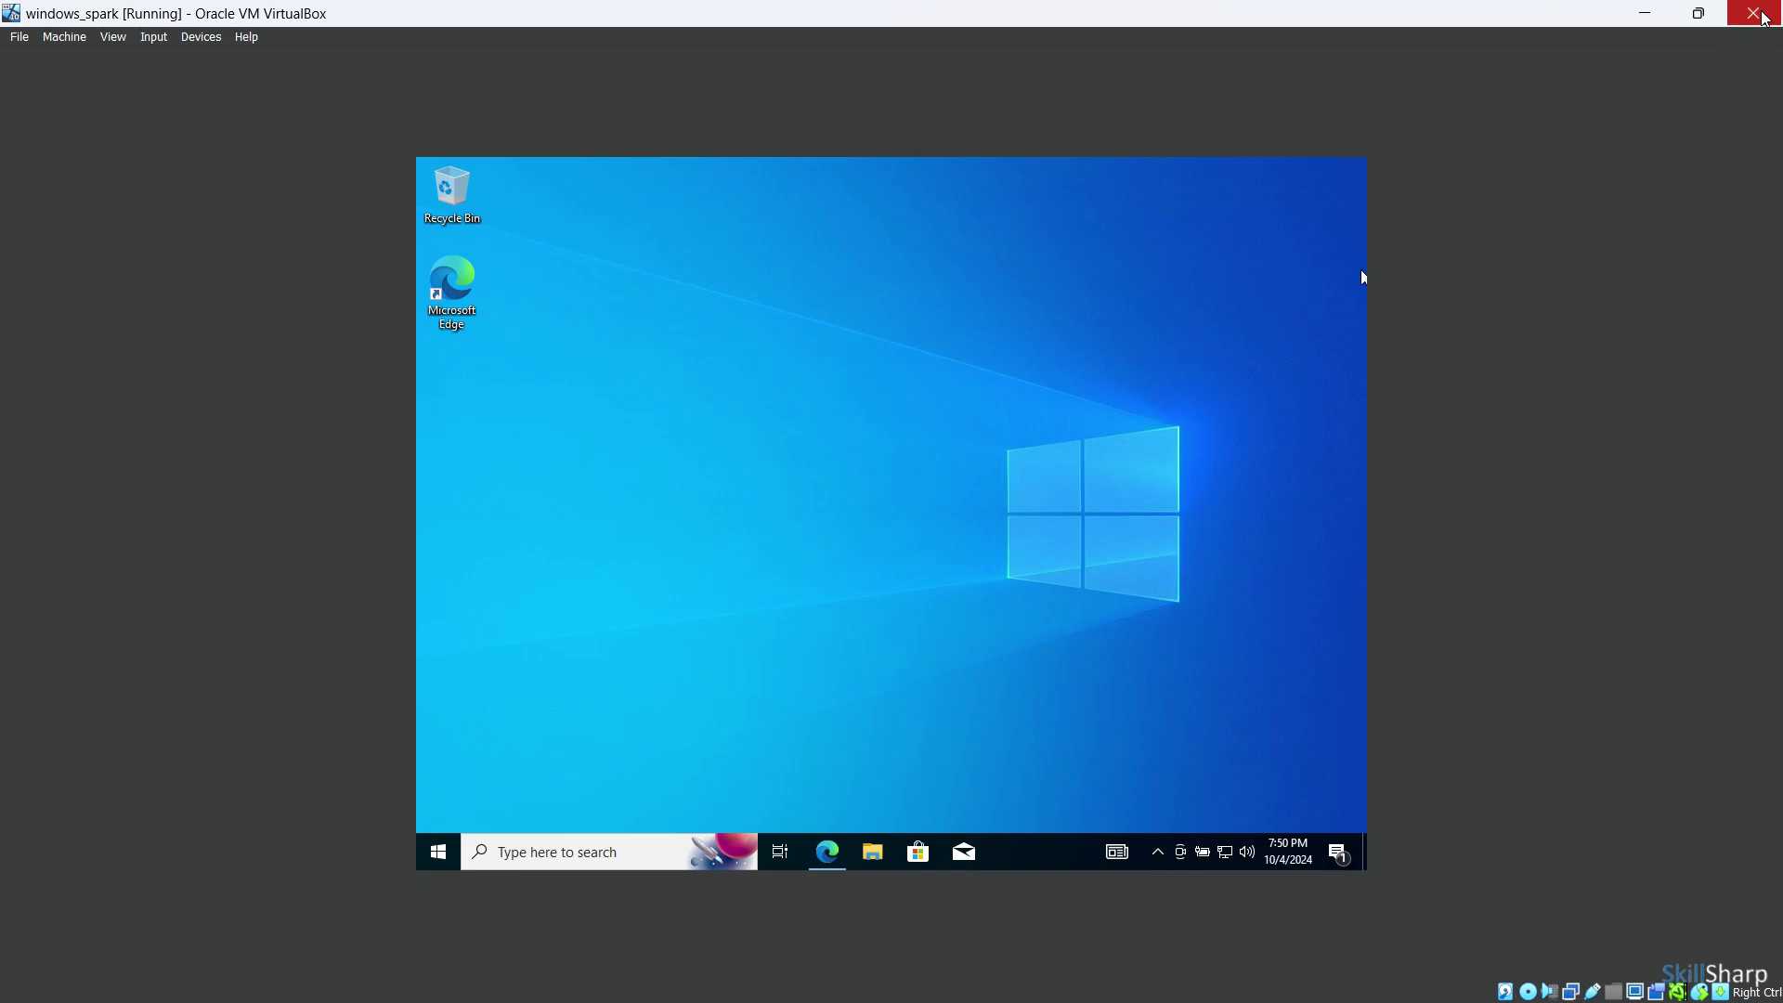
Check the Virtual Screen size options, then close the windows_spark window to bring up the close dialog
{"action": "right_click", "coordinate": [1640, 995]}
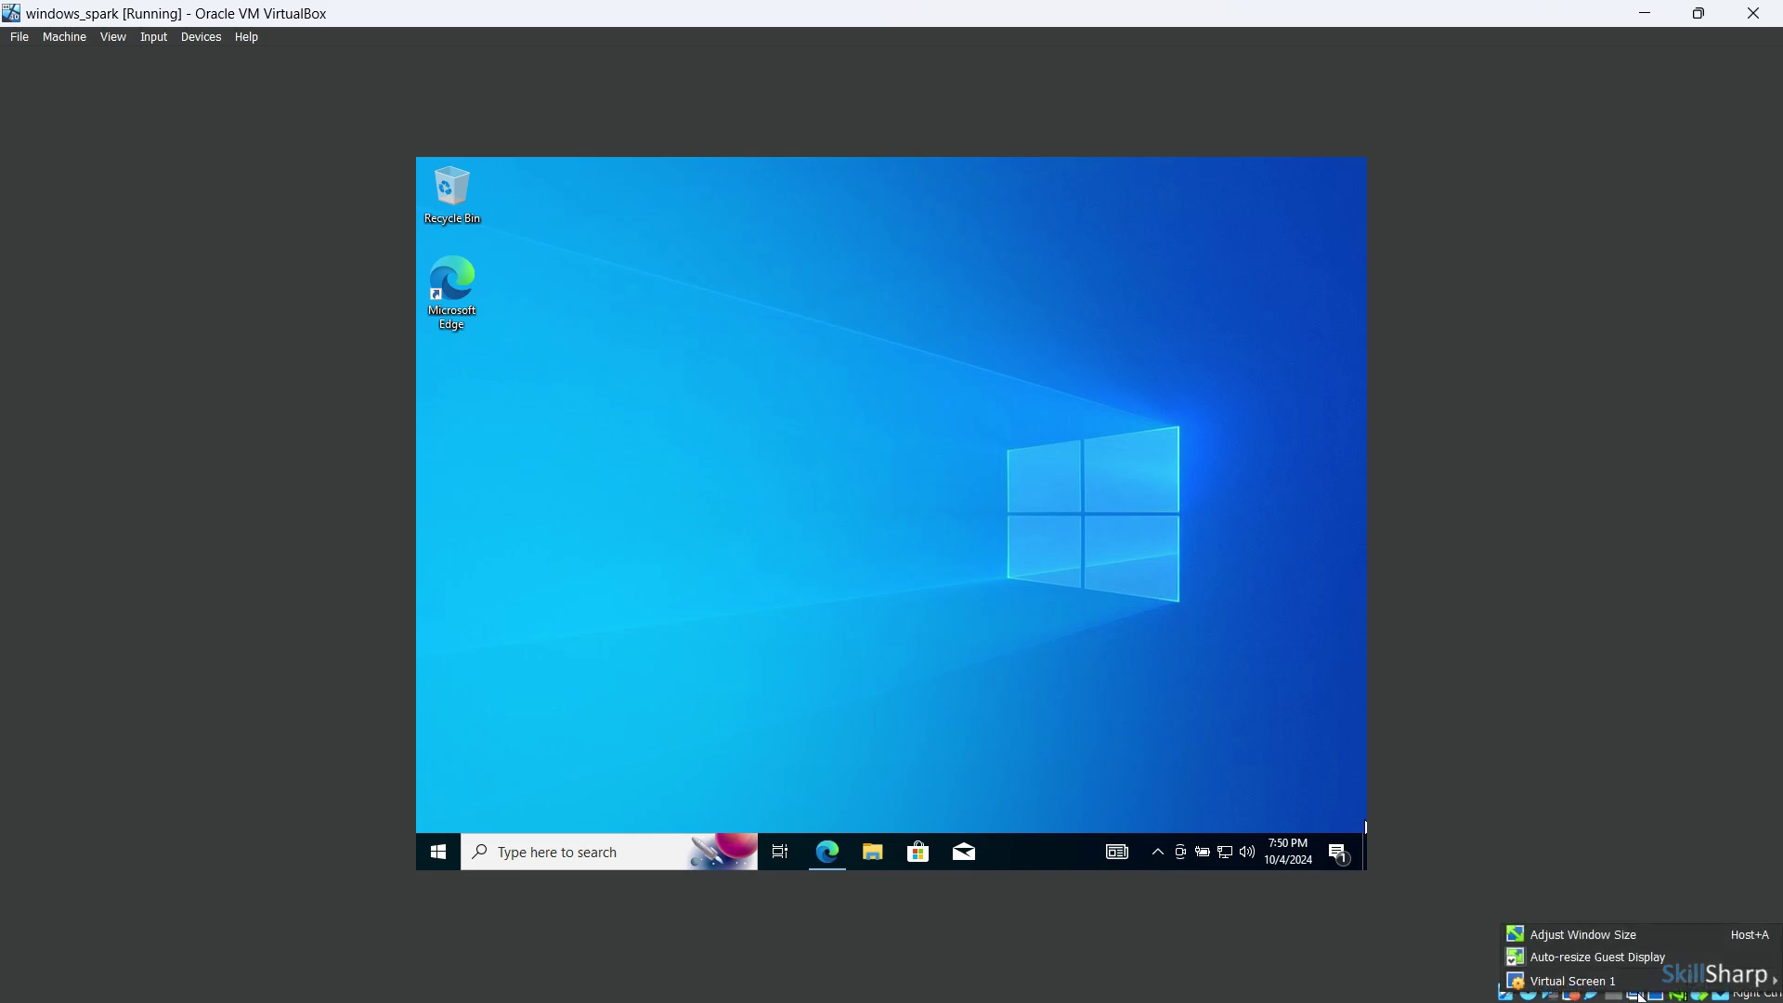
{"action": "mouse_move", "coordinate": [1642, 990]}
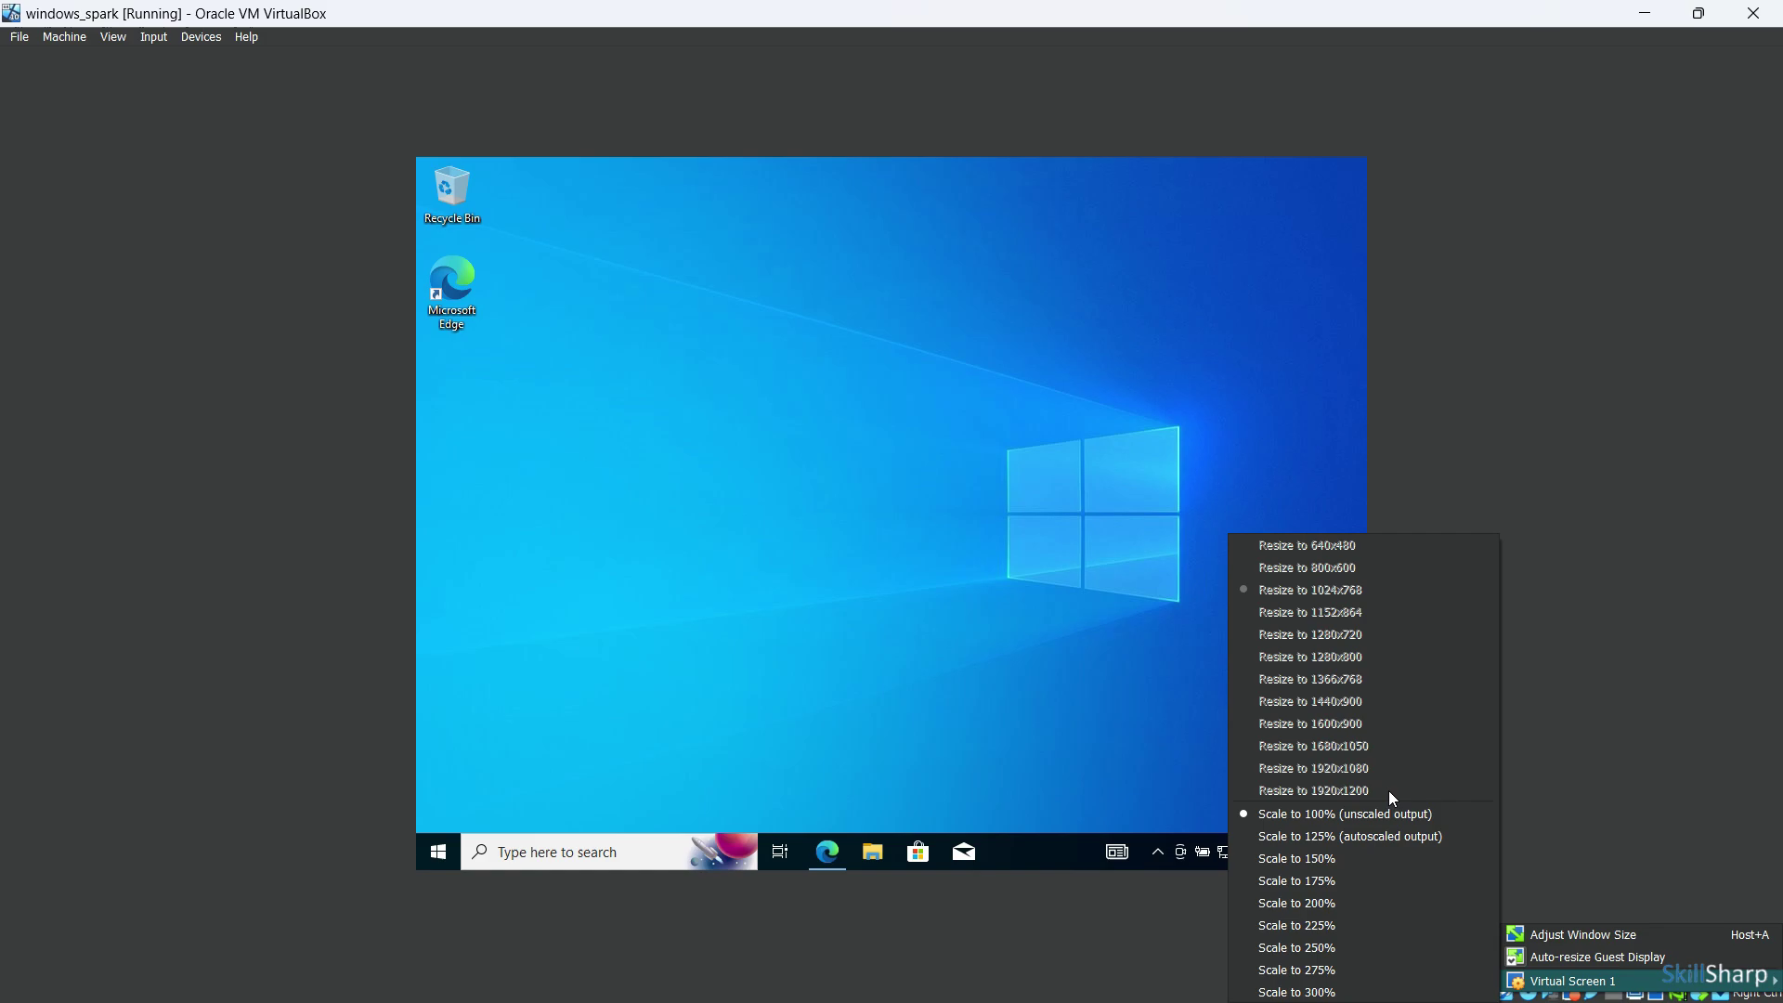
{"action": "left_click", "coordinate": [1099, 764]}
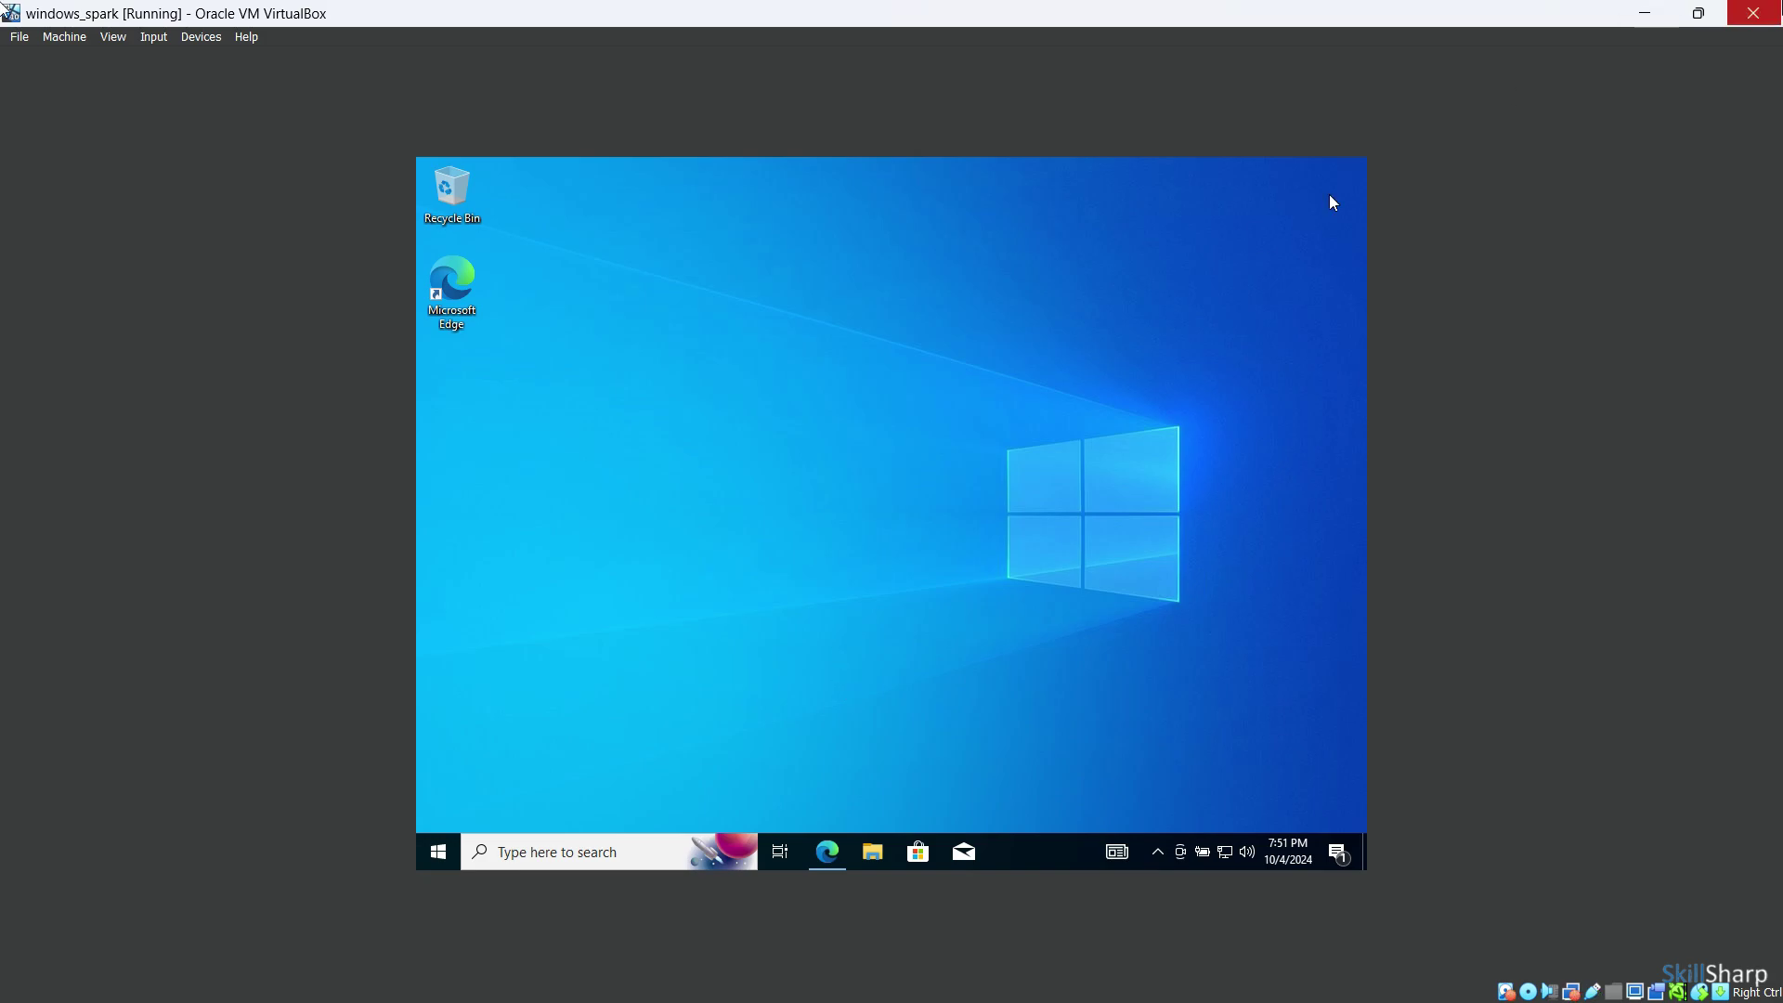
{"action": "left_click", "coordinate": [1753, 13]}
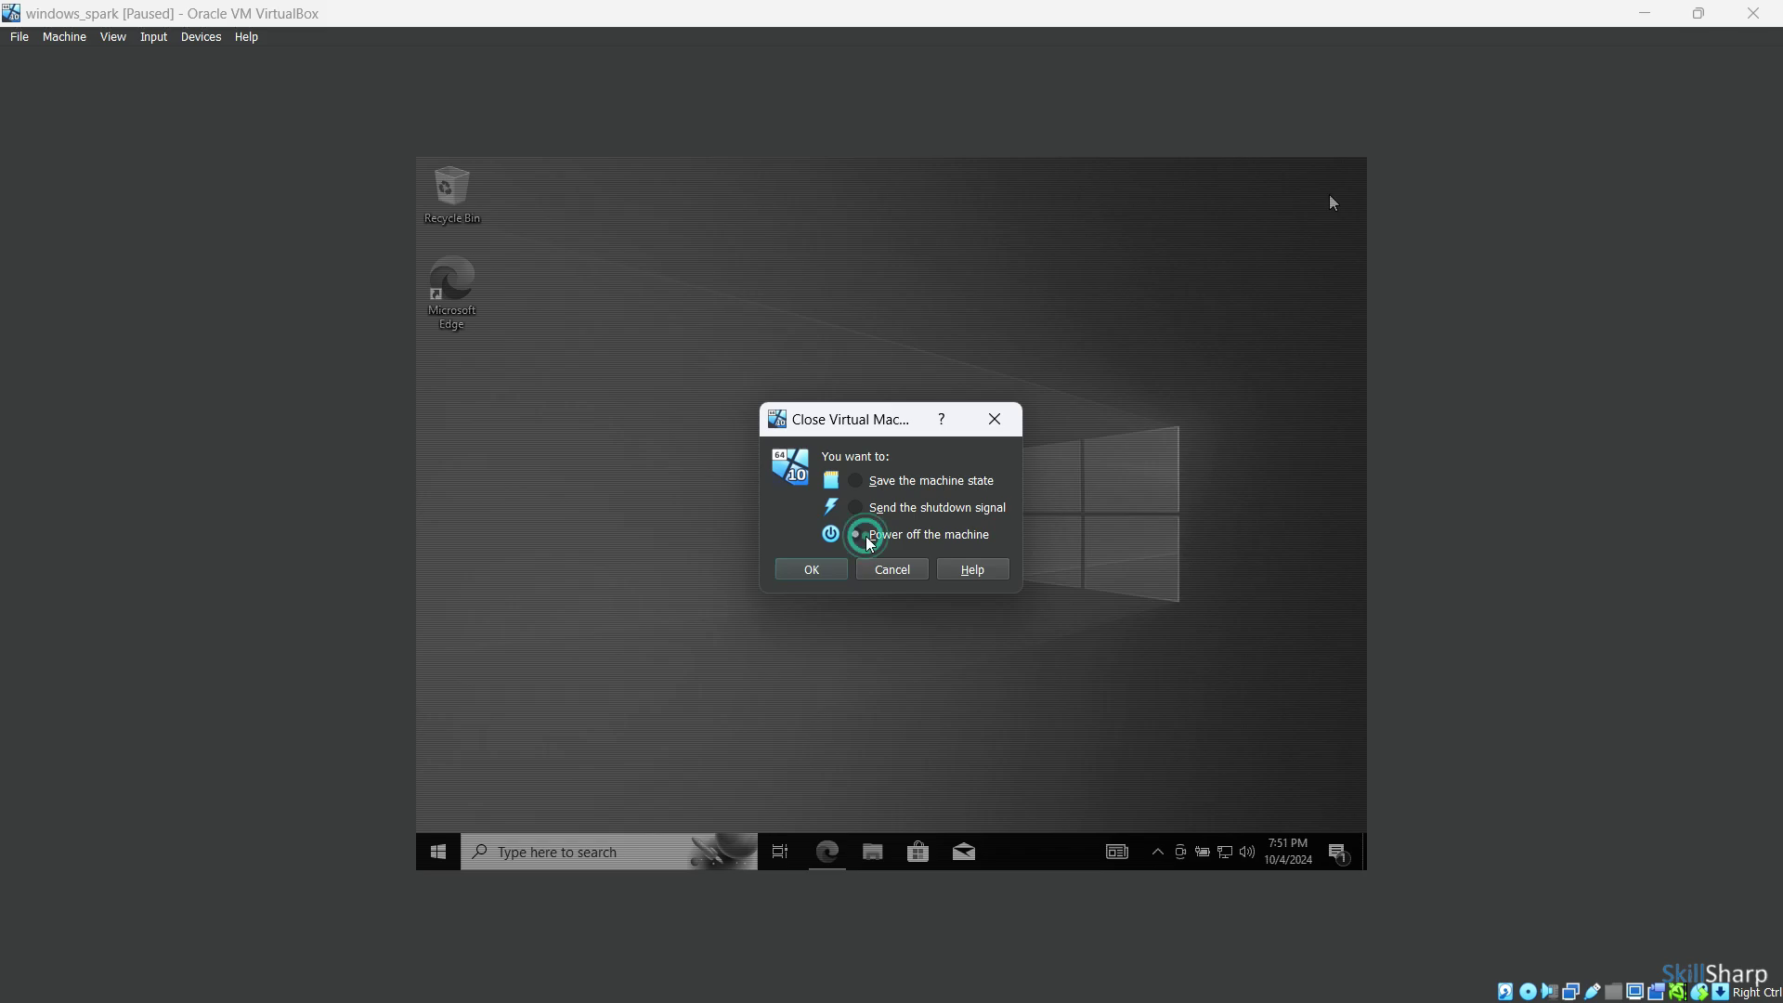
Power off windows_spark, then look over its Display settings page and close without changes
{"action": "left_click", "coordinate": [855, 534]}
{"action": "left_click", "coordinate": [812, 569]}
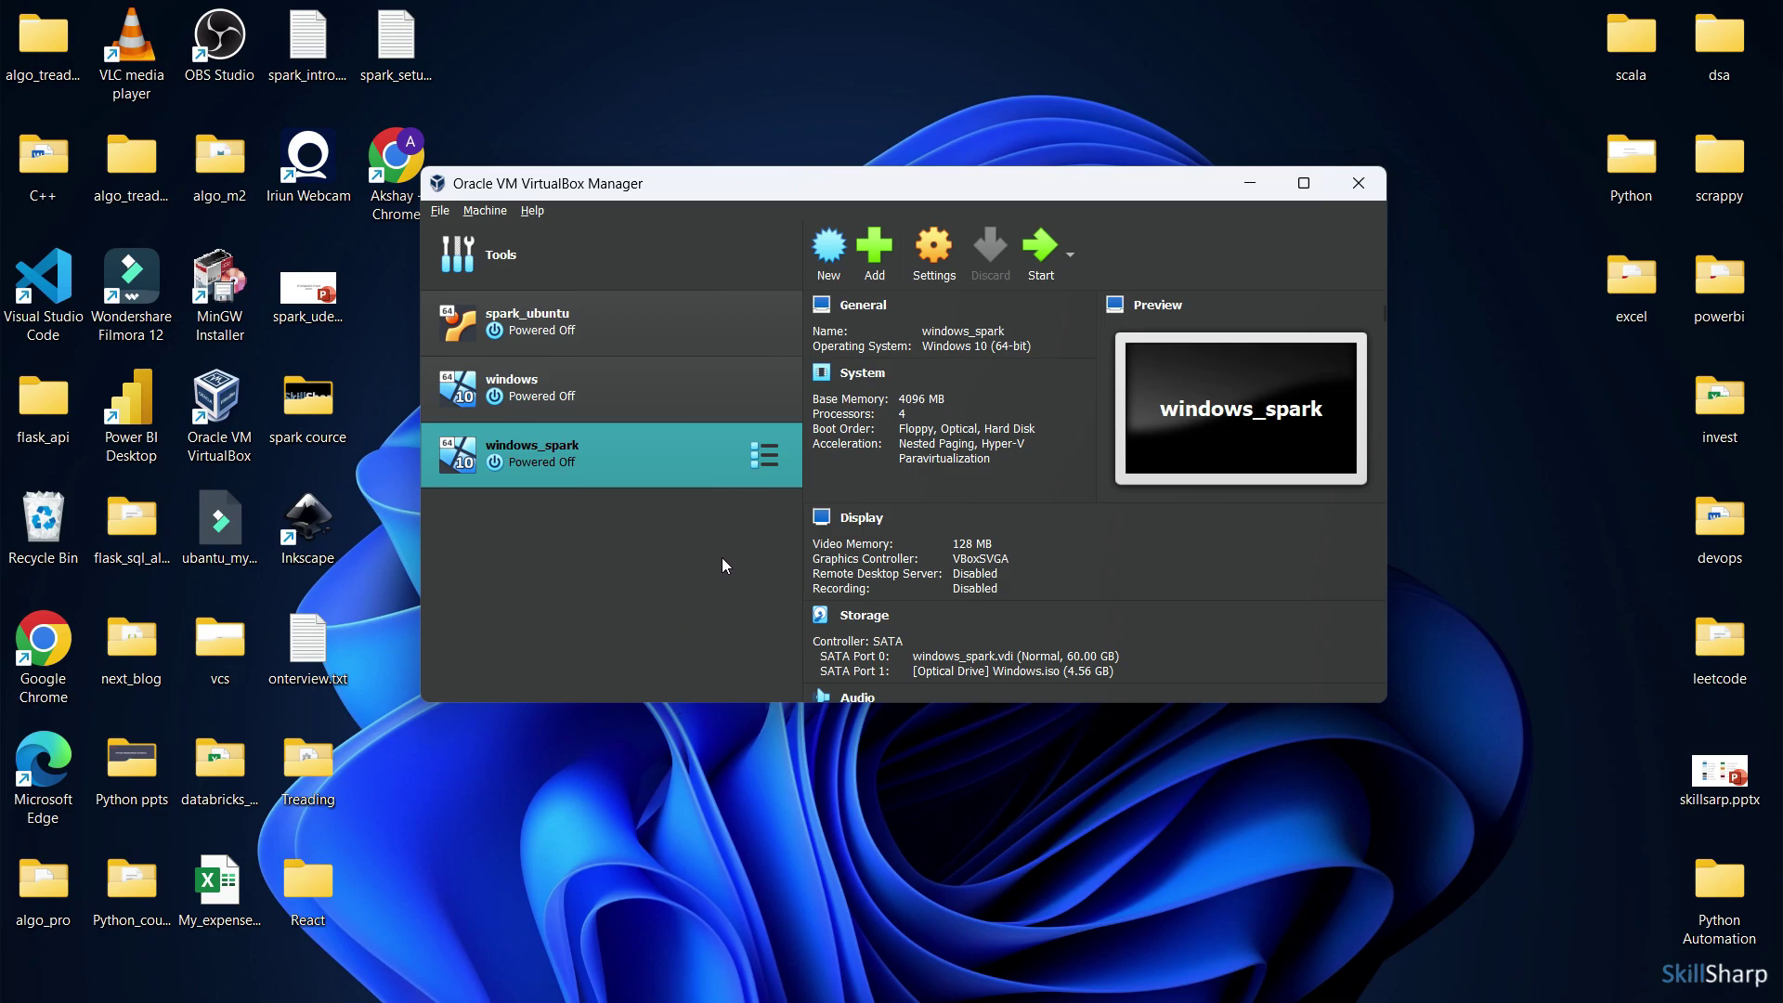
{"action": "right_click", "coordinate": [754, 479]}
{"action": "left_click", "coordinate": [800, 493]}
{"action": "left_click", "coordinate": [668, 312]}
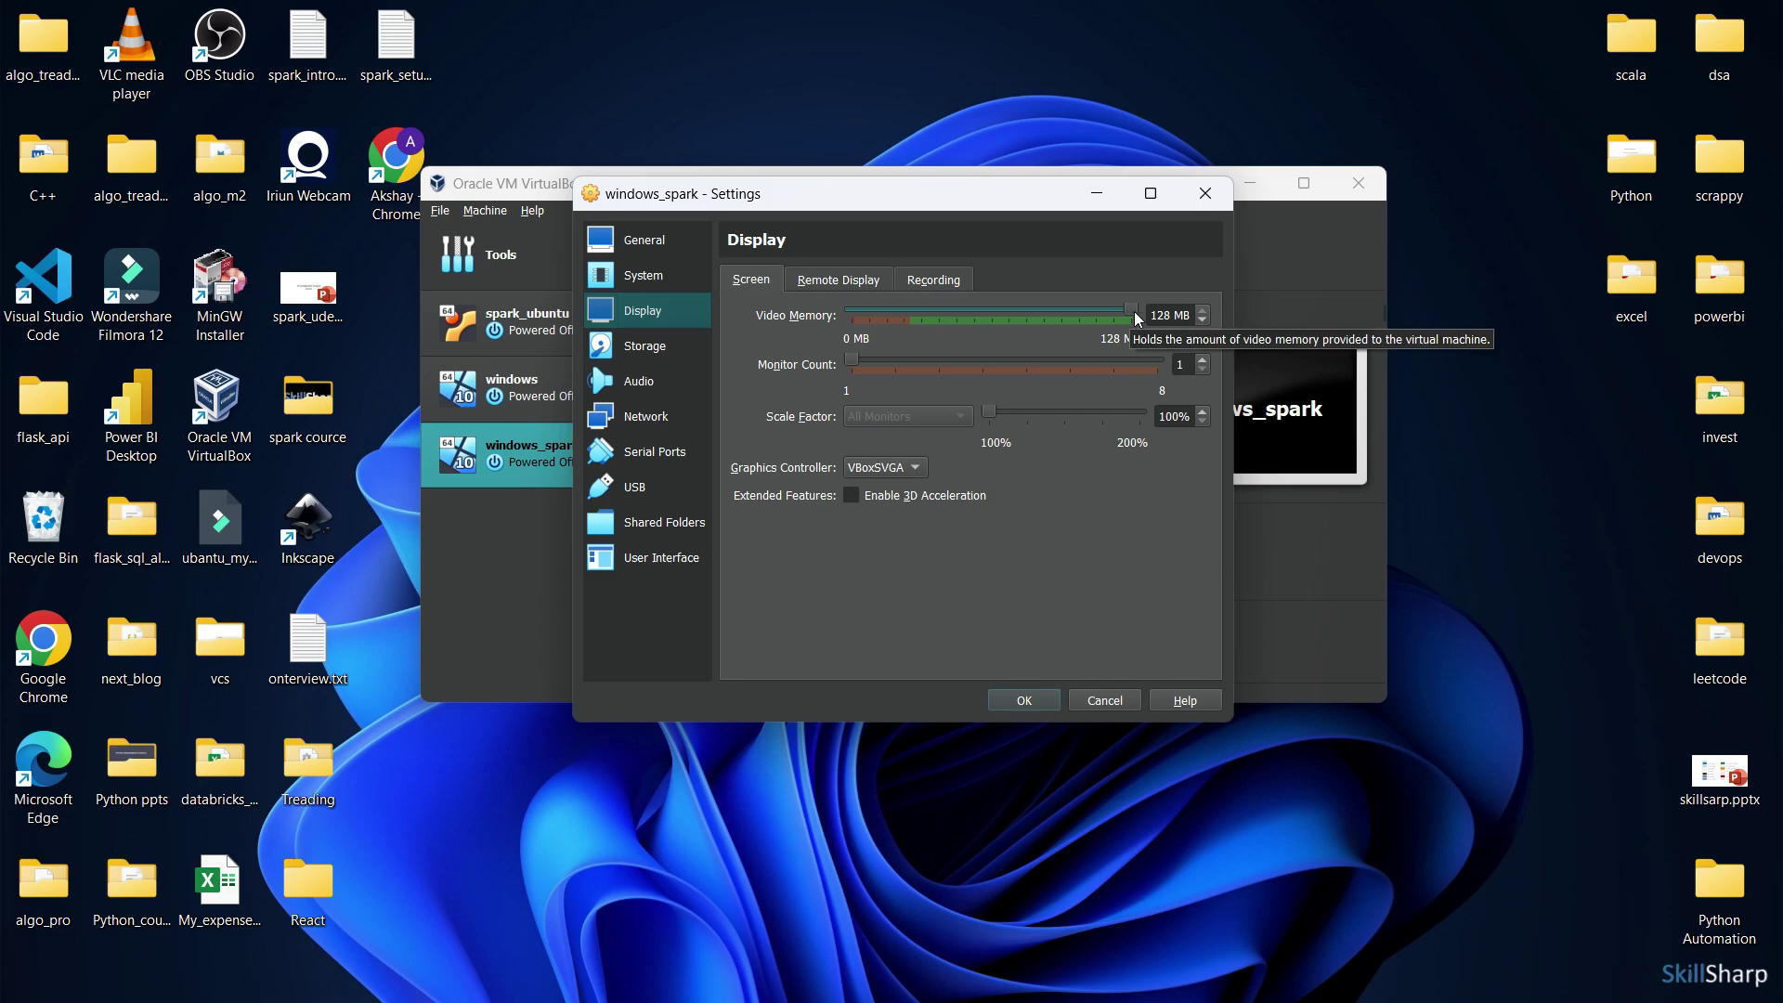
{"action": "left_click", "coordinate": [1205, 193]}
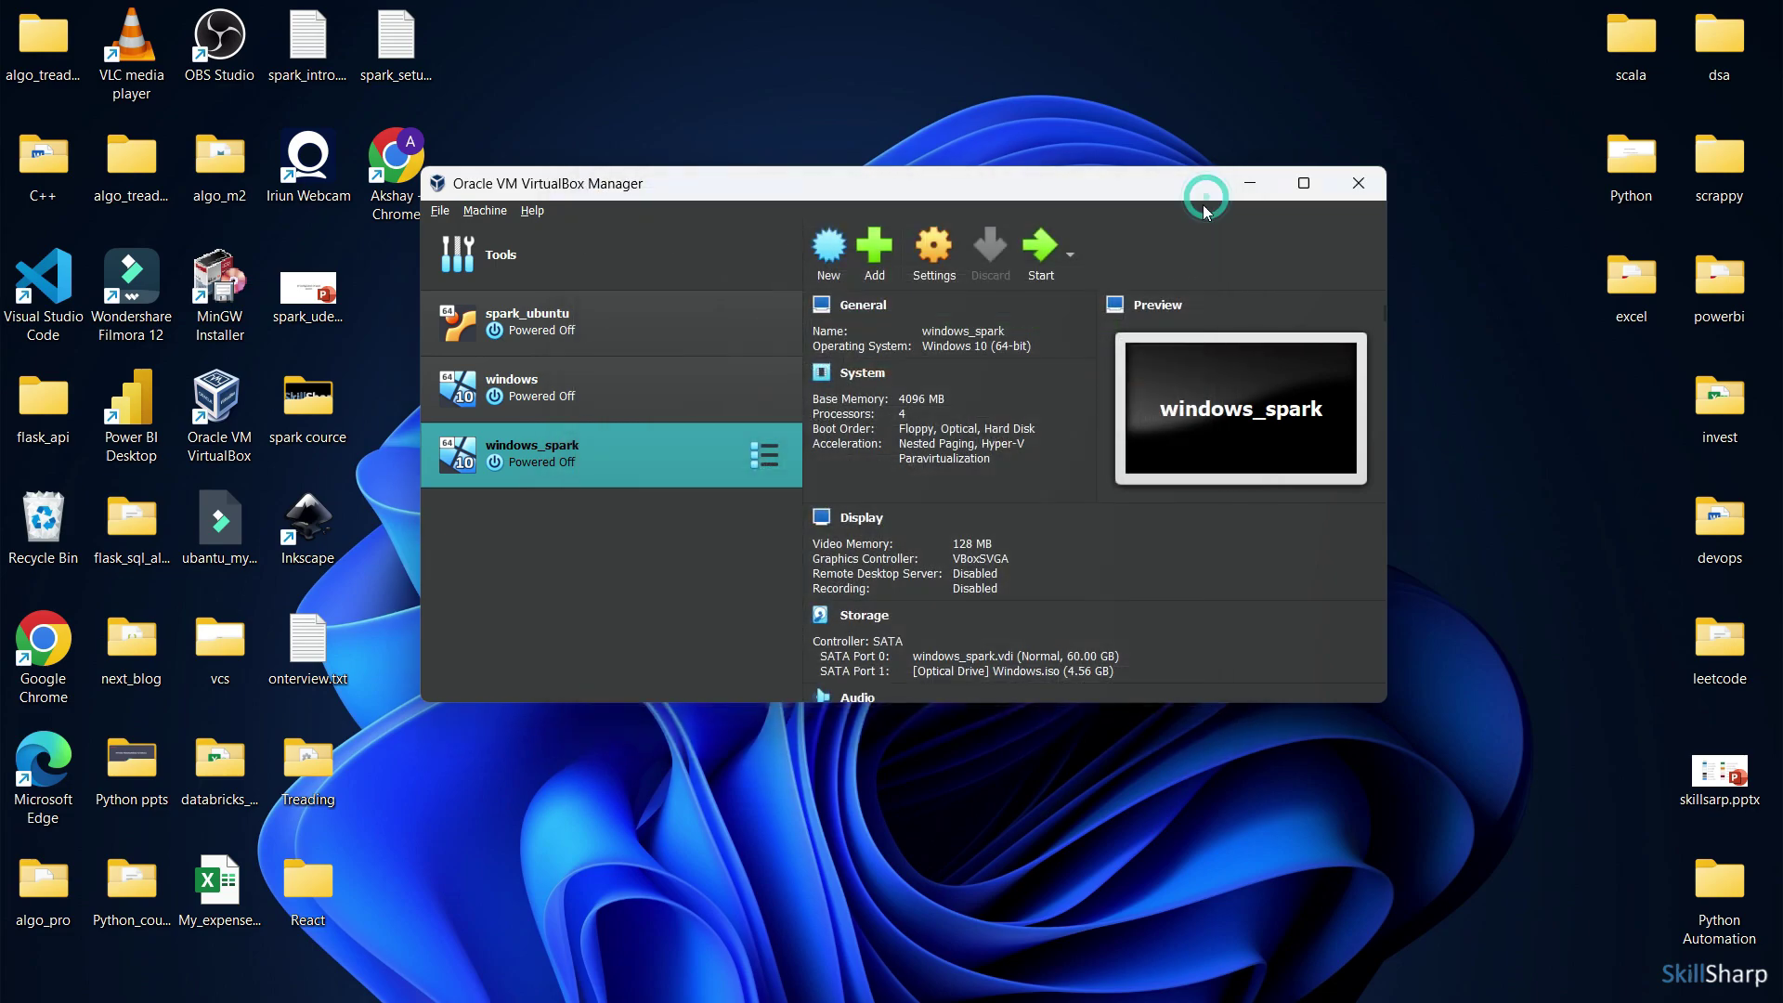
{"action": "right_click", "coordinate": [759, 460]}
Start windows_spark and insert the Guest Additions CD image from the Devices menu
{"action": "left_click", "coordinate": [804, 608]}
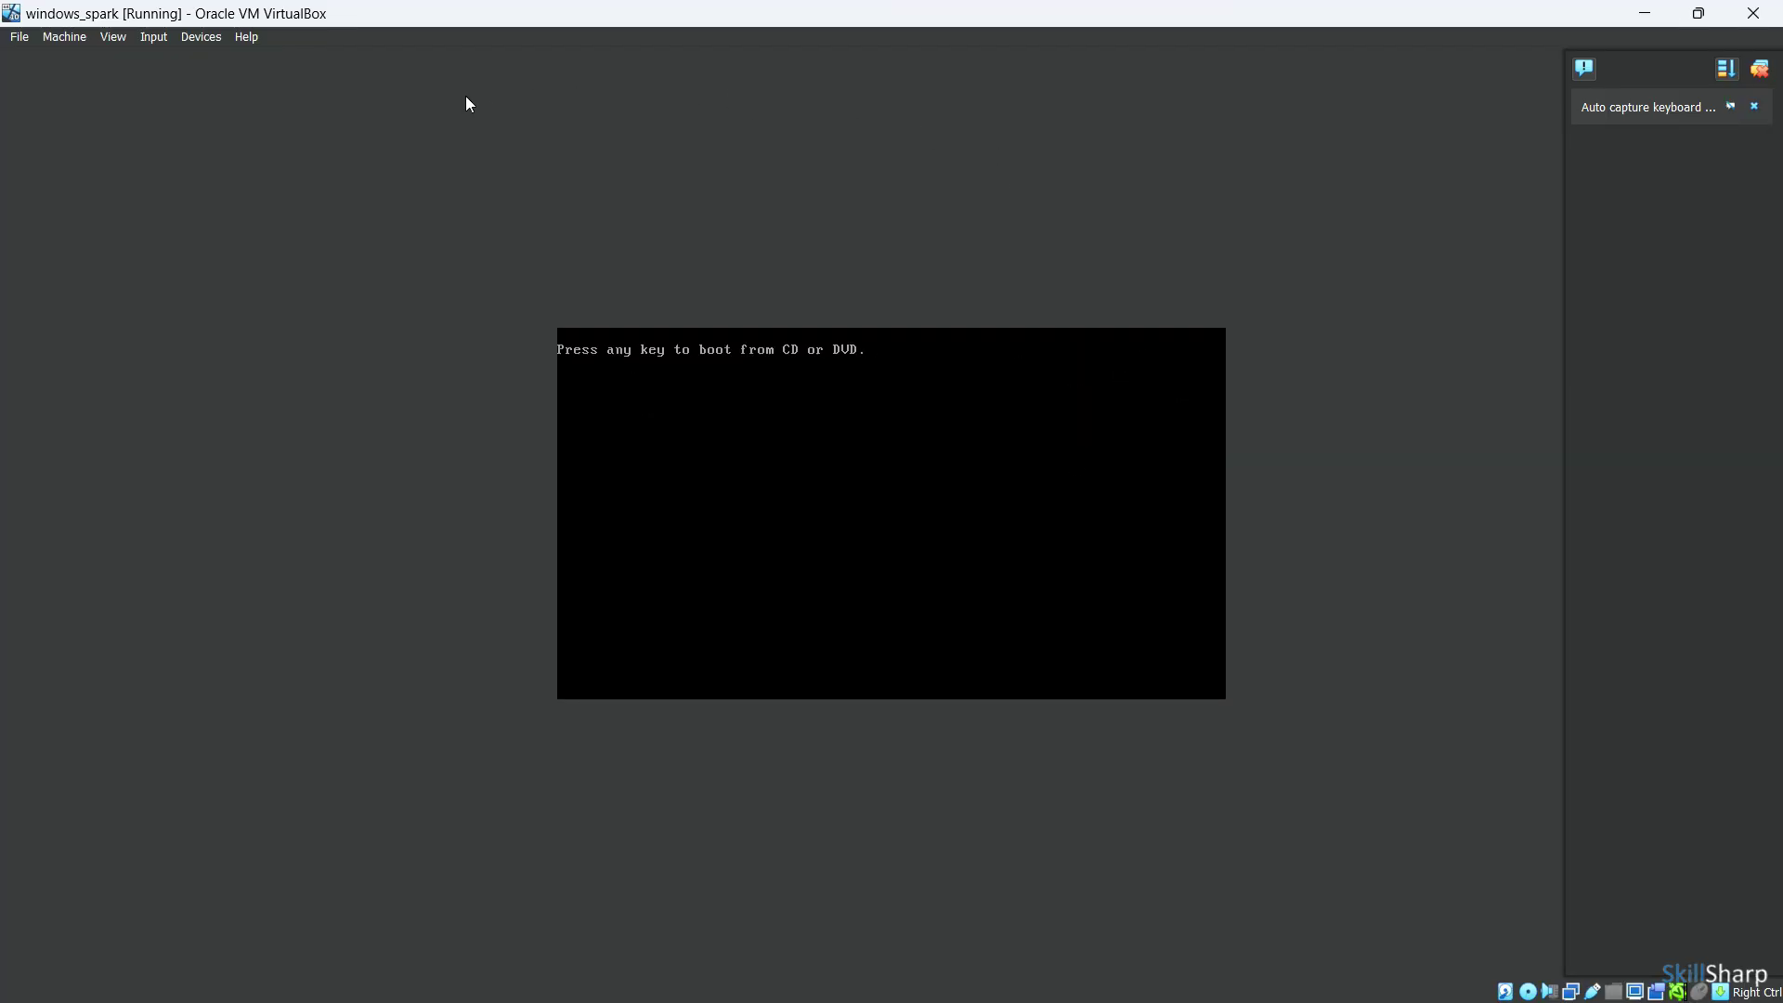
{"action": "left_click", "coordinate": [213, 41]}
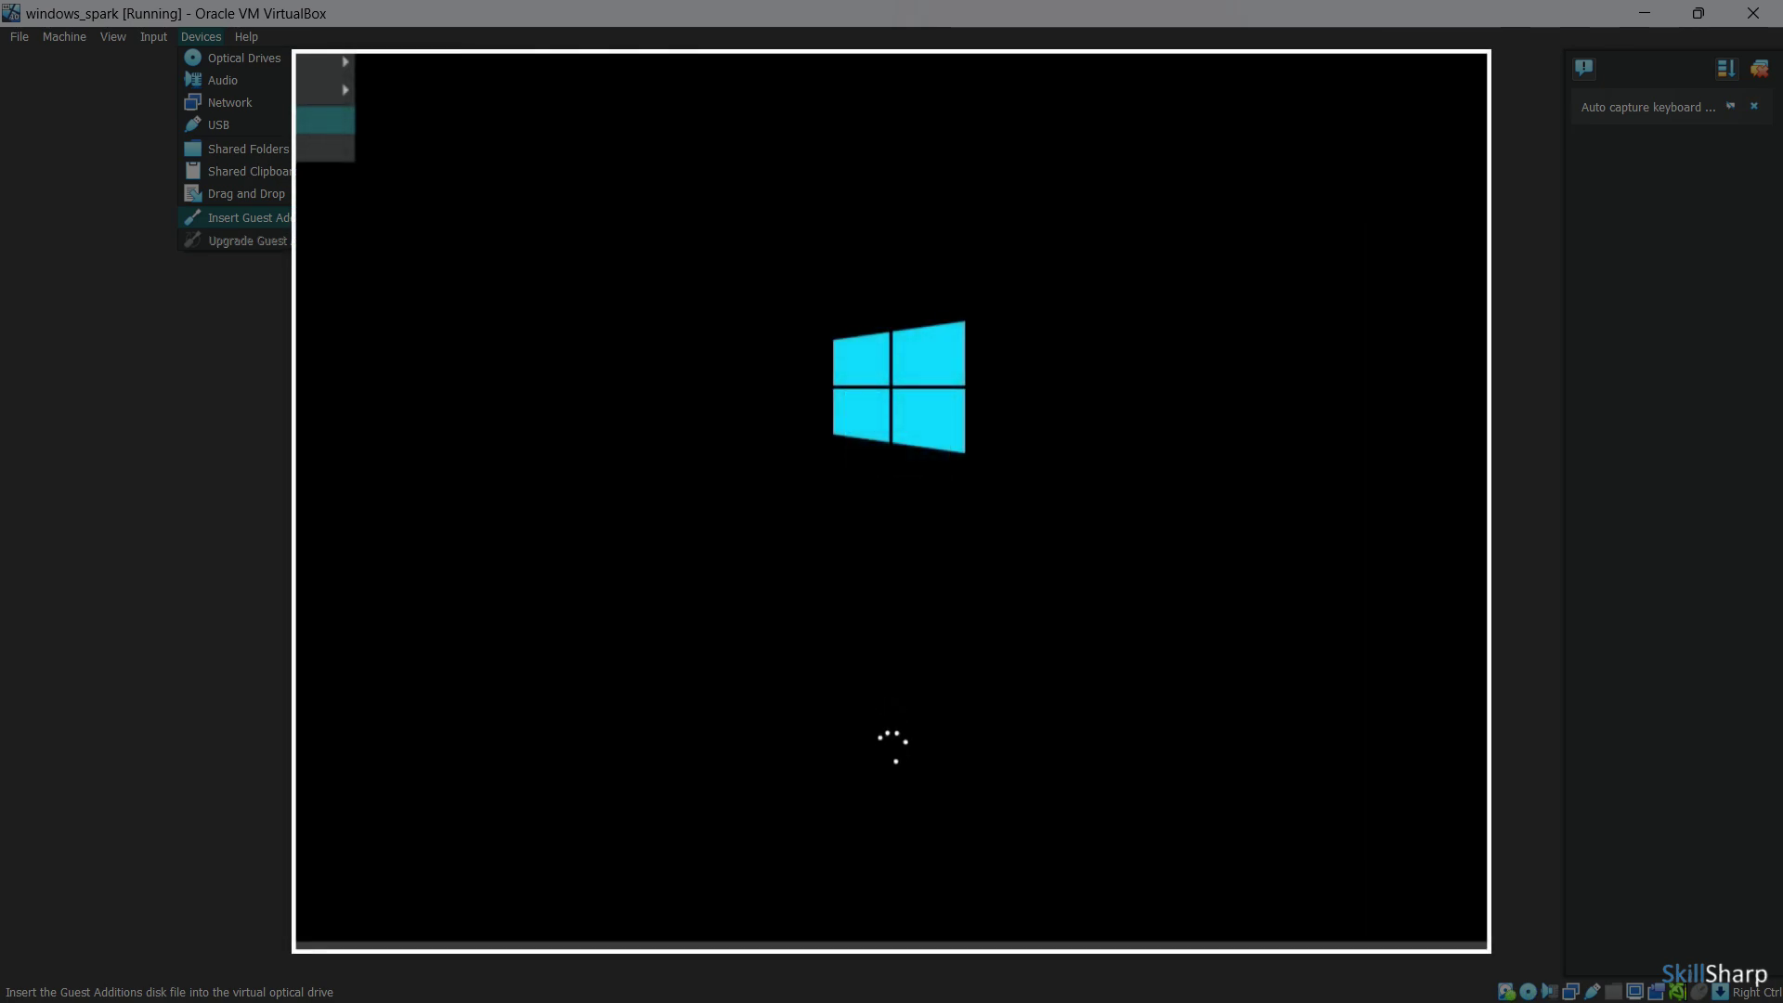
{"action": "left_click", "coordinate": [286, 218]}
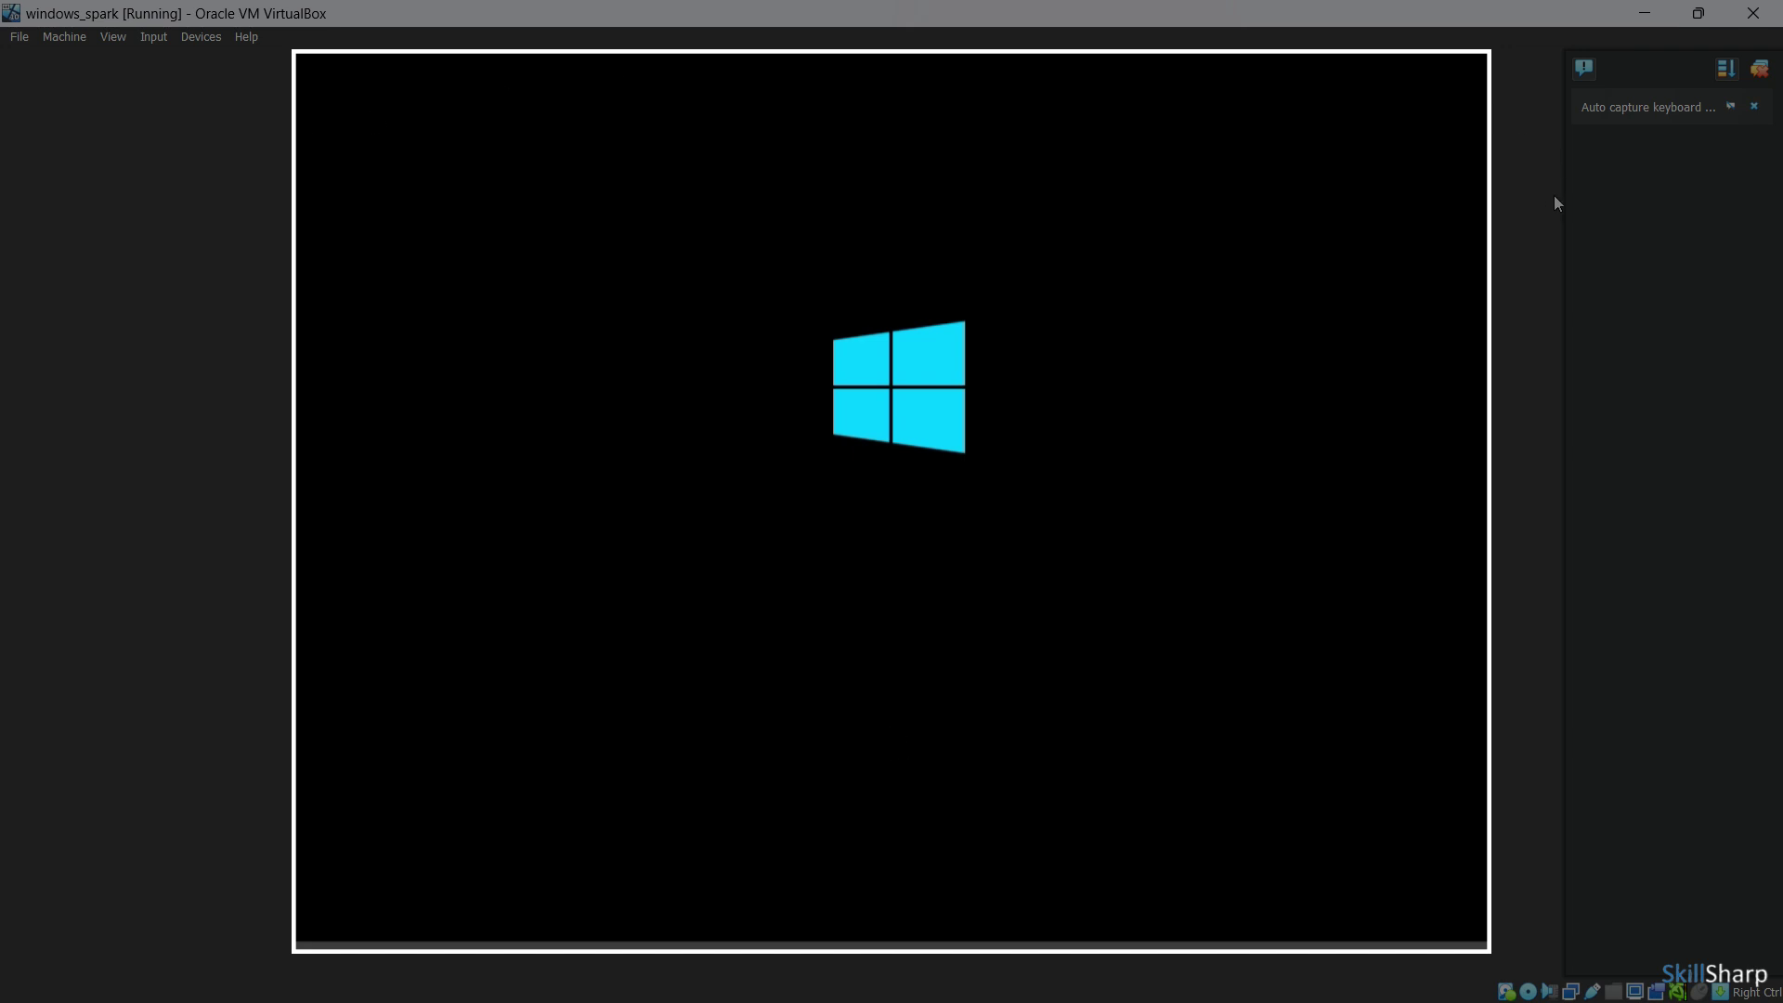
{"action": "left_click", "coordinate": [1761, 72]}
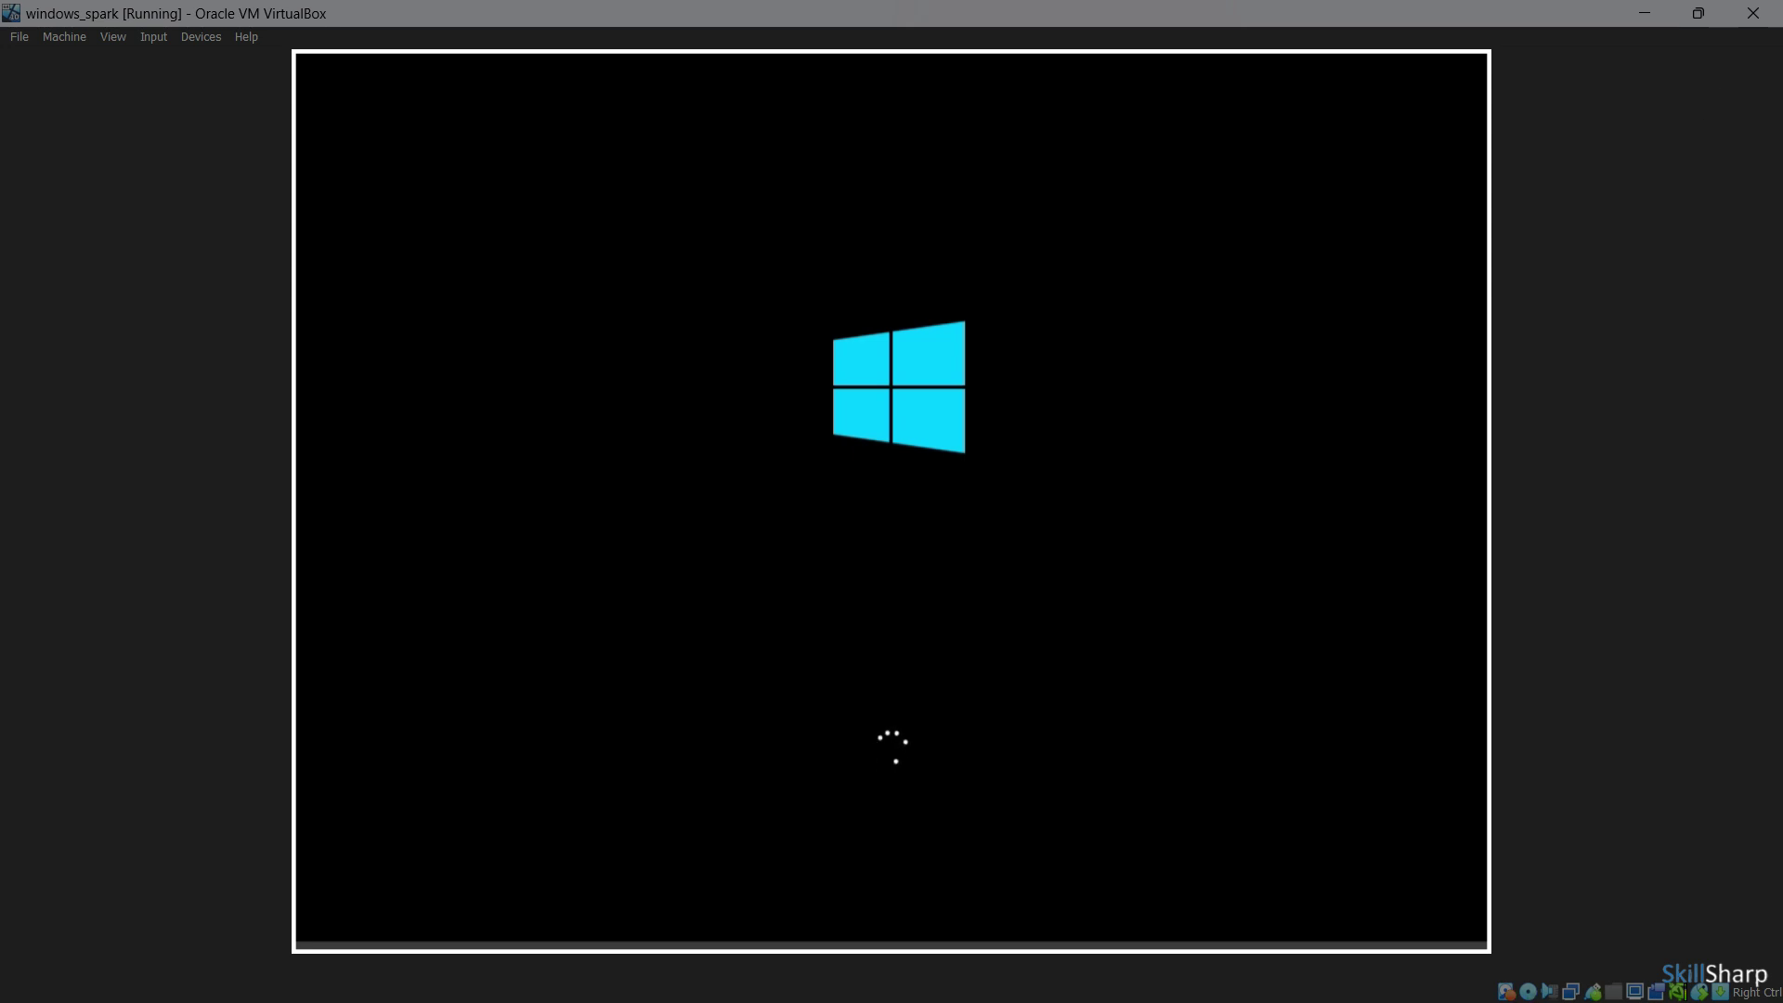
Dismiss the guest lock screen and put the cursor in the Password box
{"action": "left_click", "coordinate": [1166, 540]}
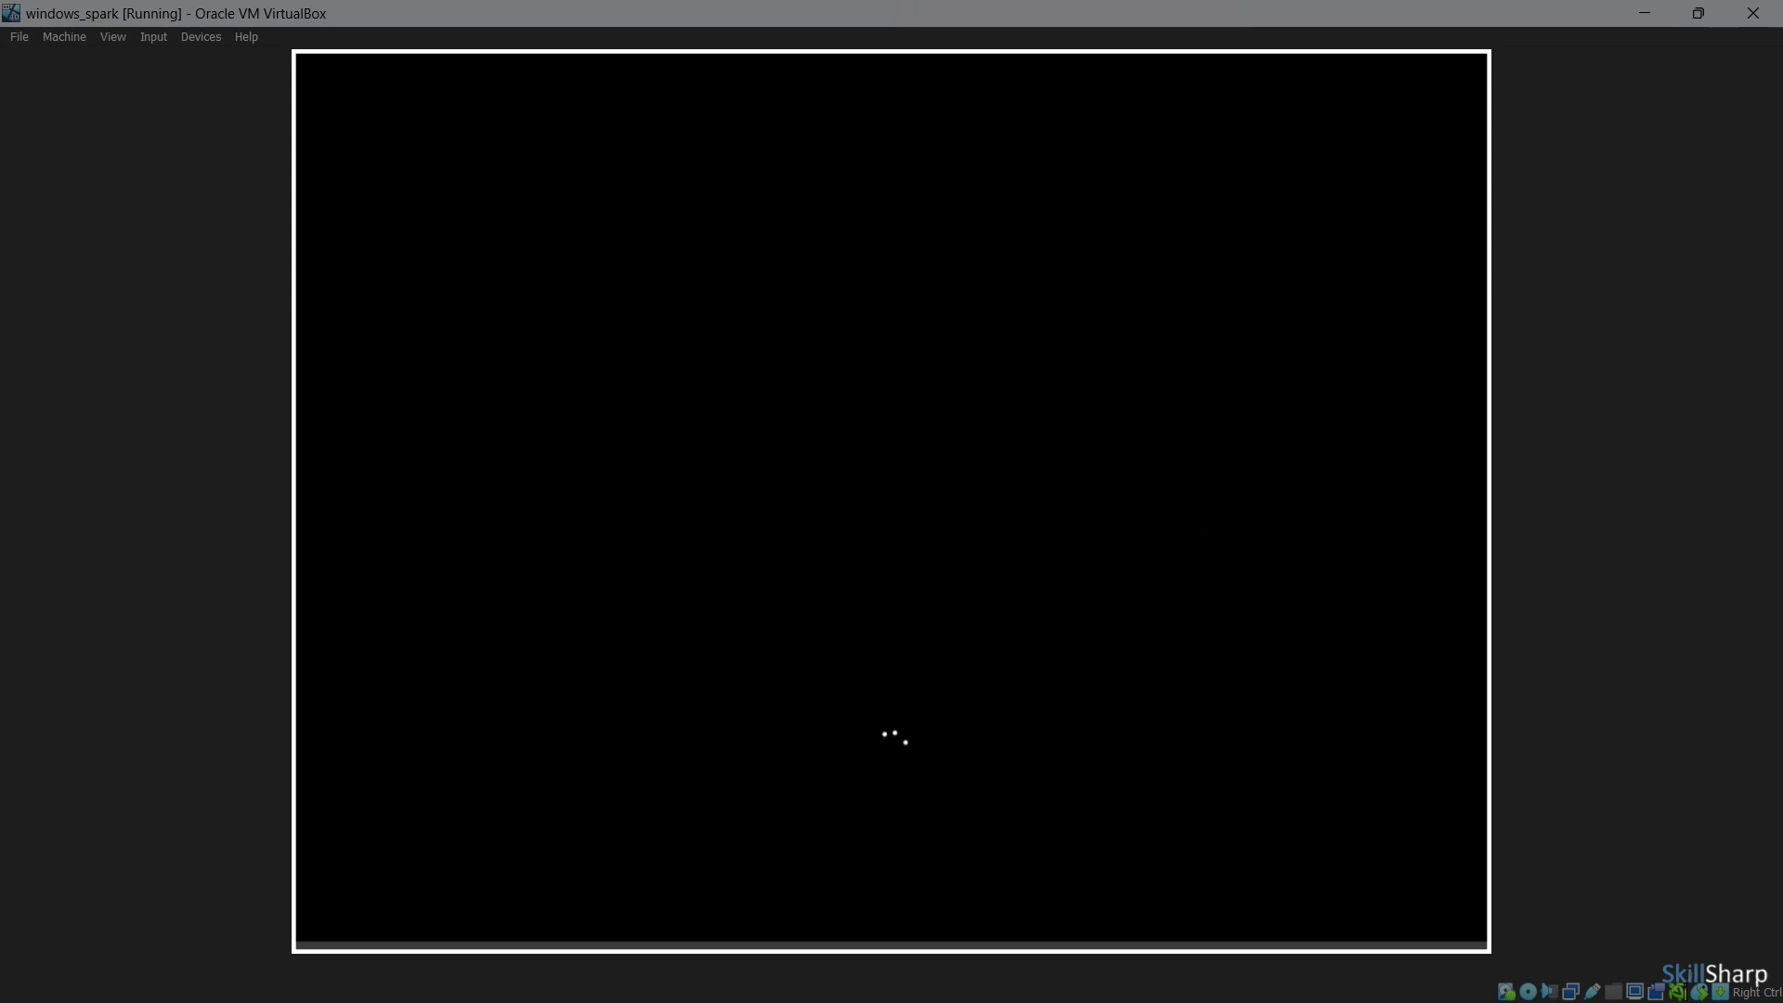
{"action": "left_click", "coordinate": [1158, 677]}
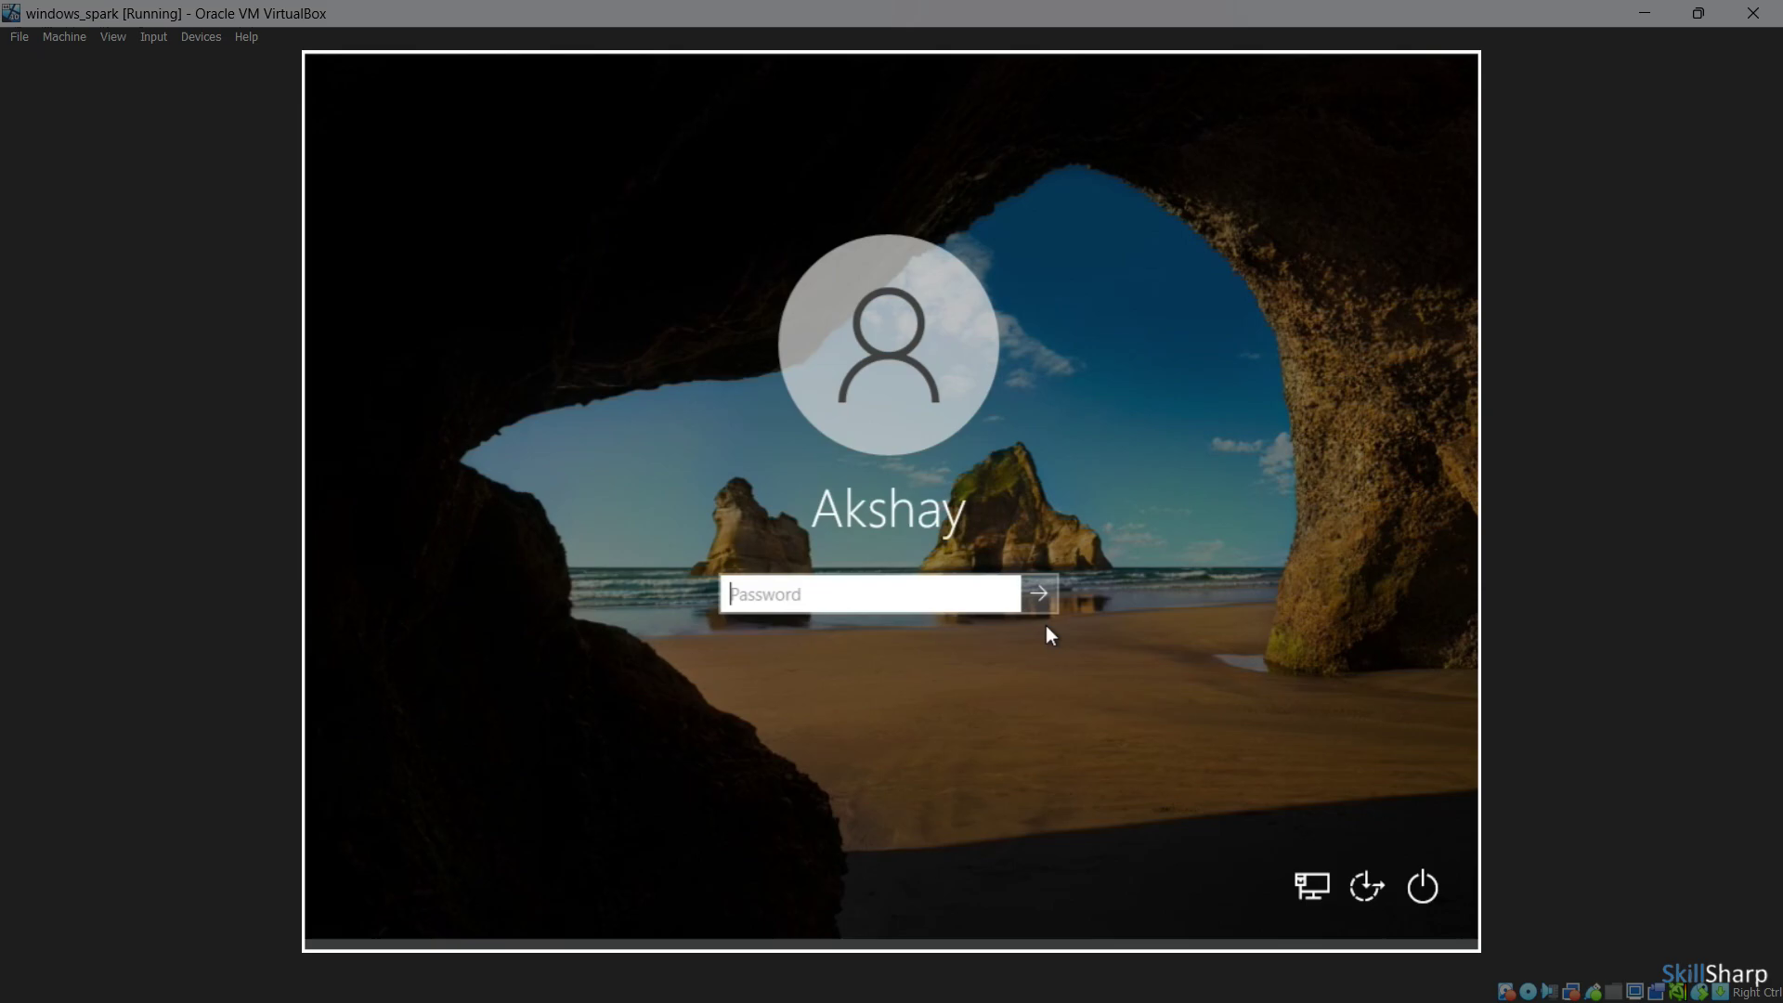
{"action": "left_click", "coordinate": [910, 586]}
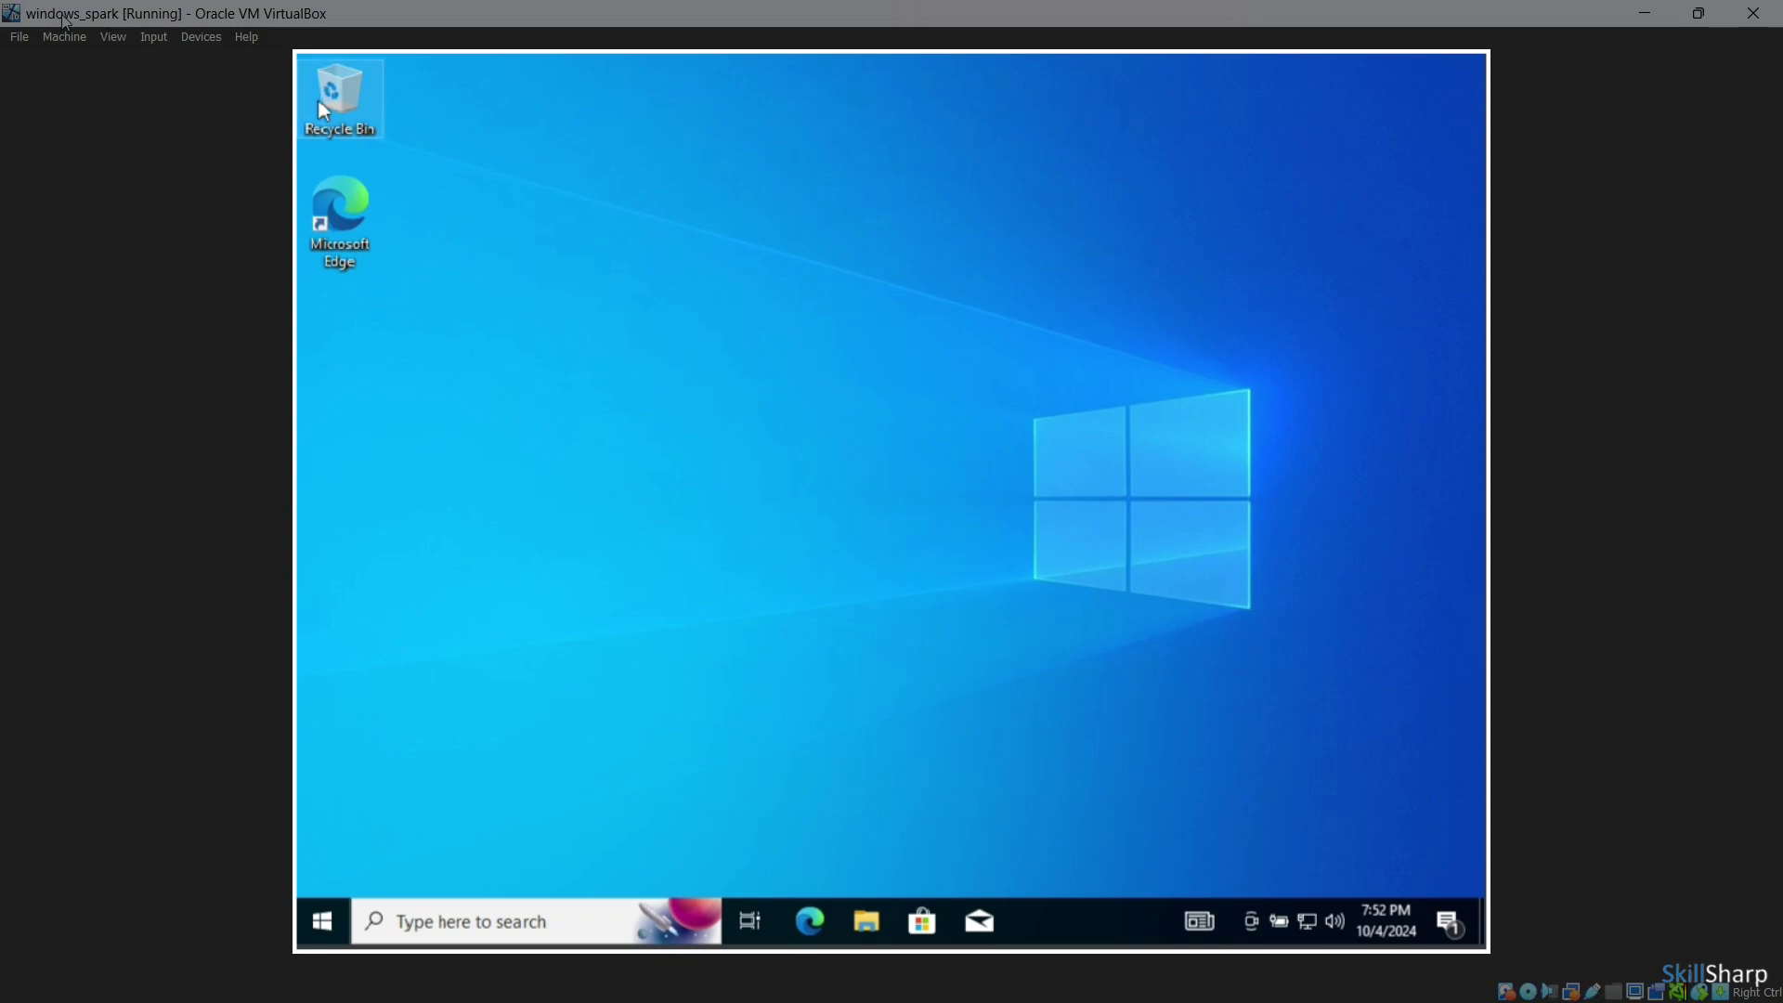
Open the VirtualBox Guest Additions CD Drive (D:) through This PC in File Explorer
{"action": "left_click", "coordinate": [866, 922]}
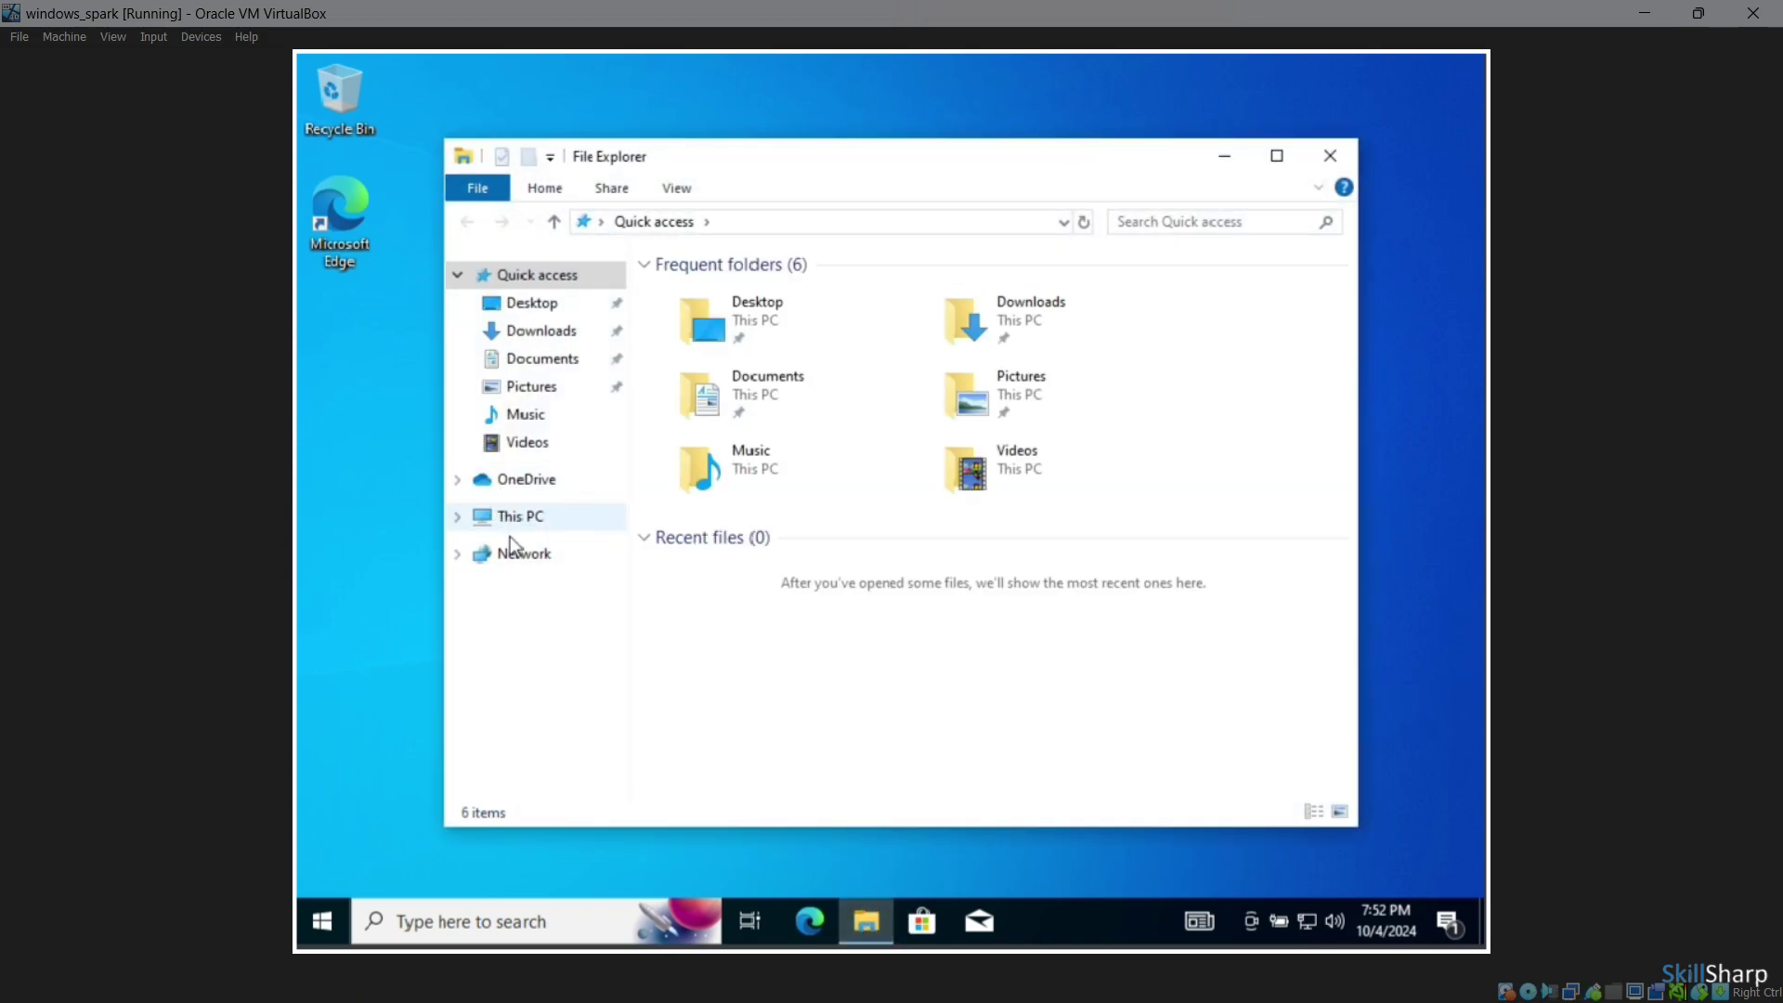
{"action": "left_click", "coordinate": [522, 524]}
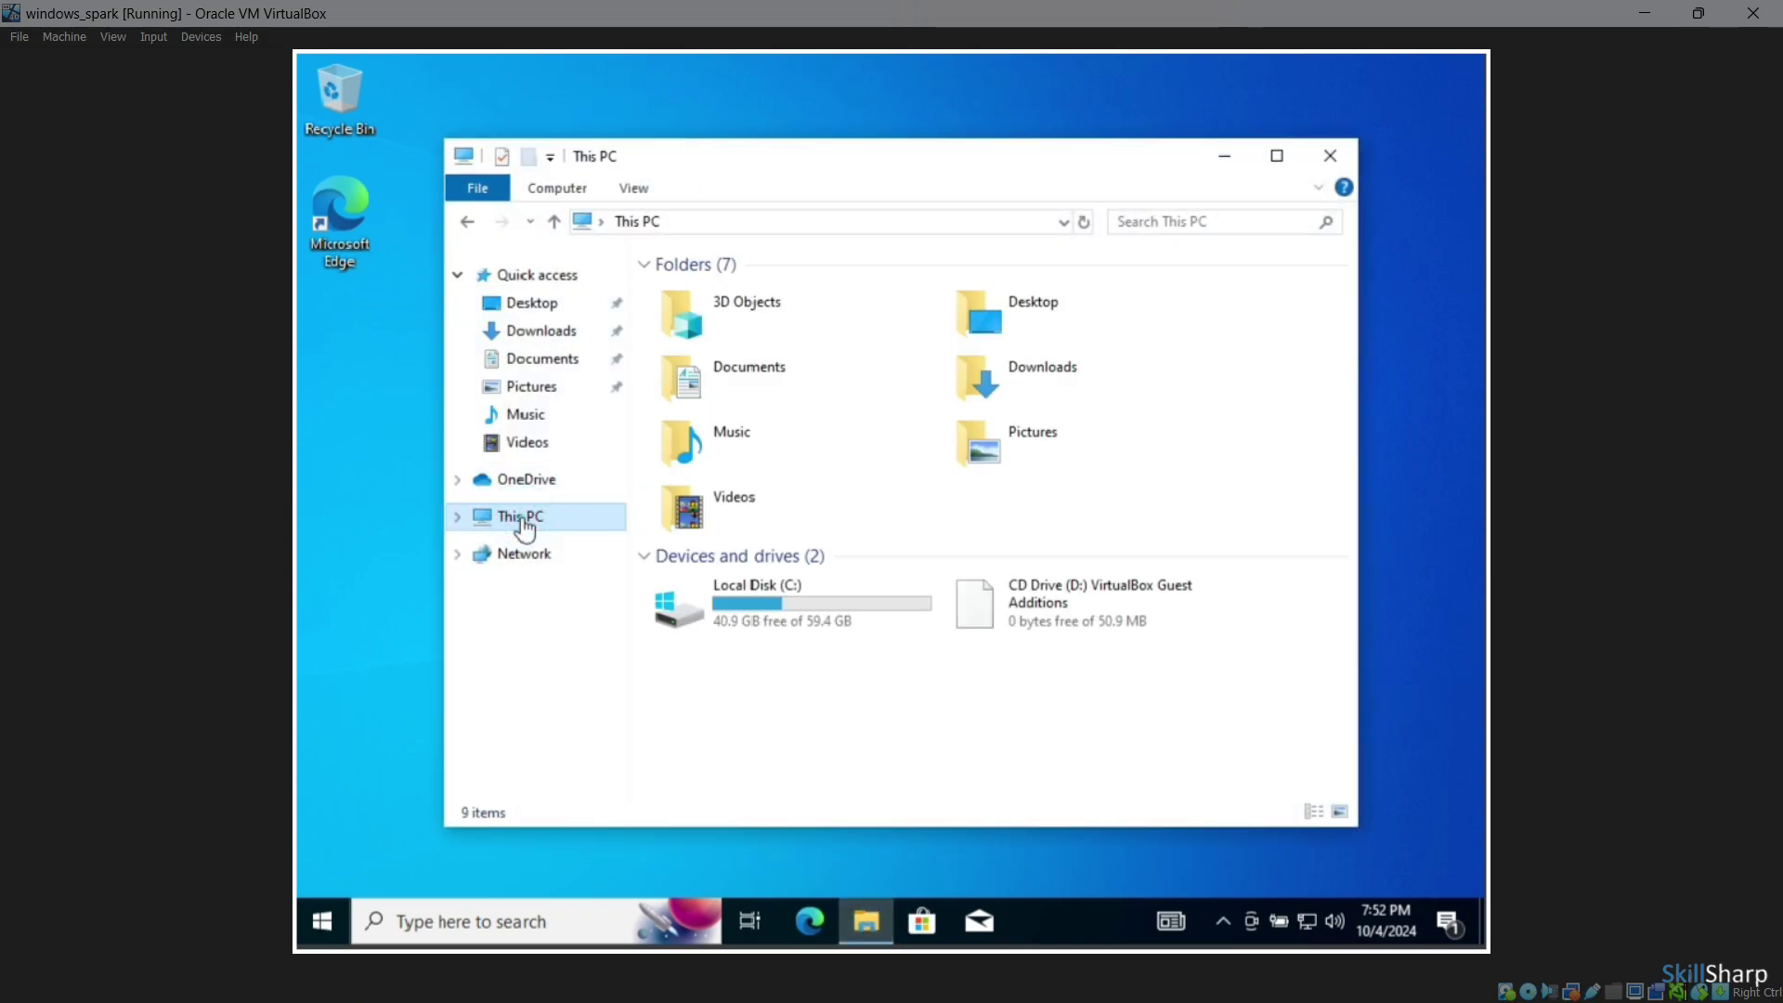
{"action": "double_click", "coordinate": [1121, 614]}
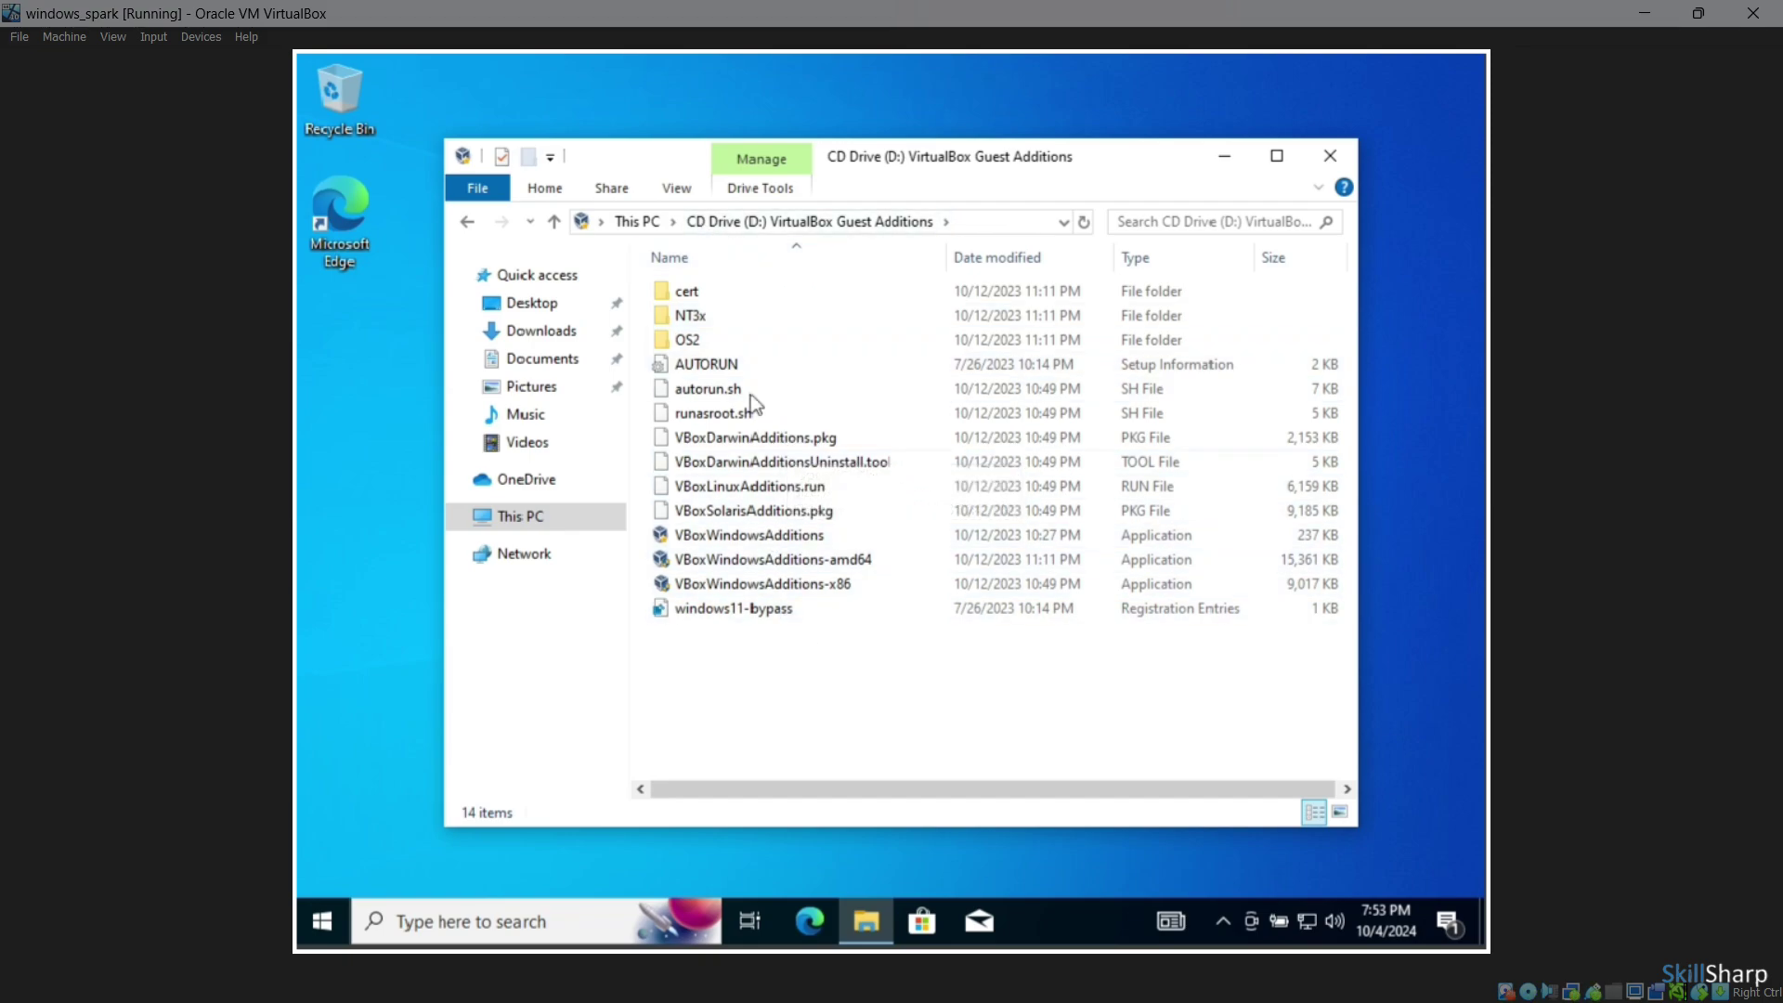
Show file name extensions, maximize Explorer, and select VBoxWindowsAdditions.exe
{"action": "left_click", "coordinate": [675, 188]}
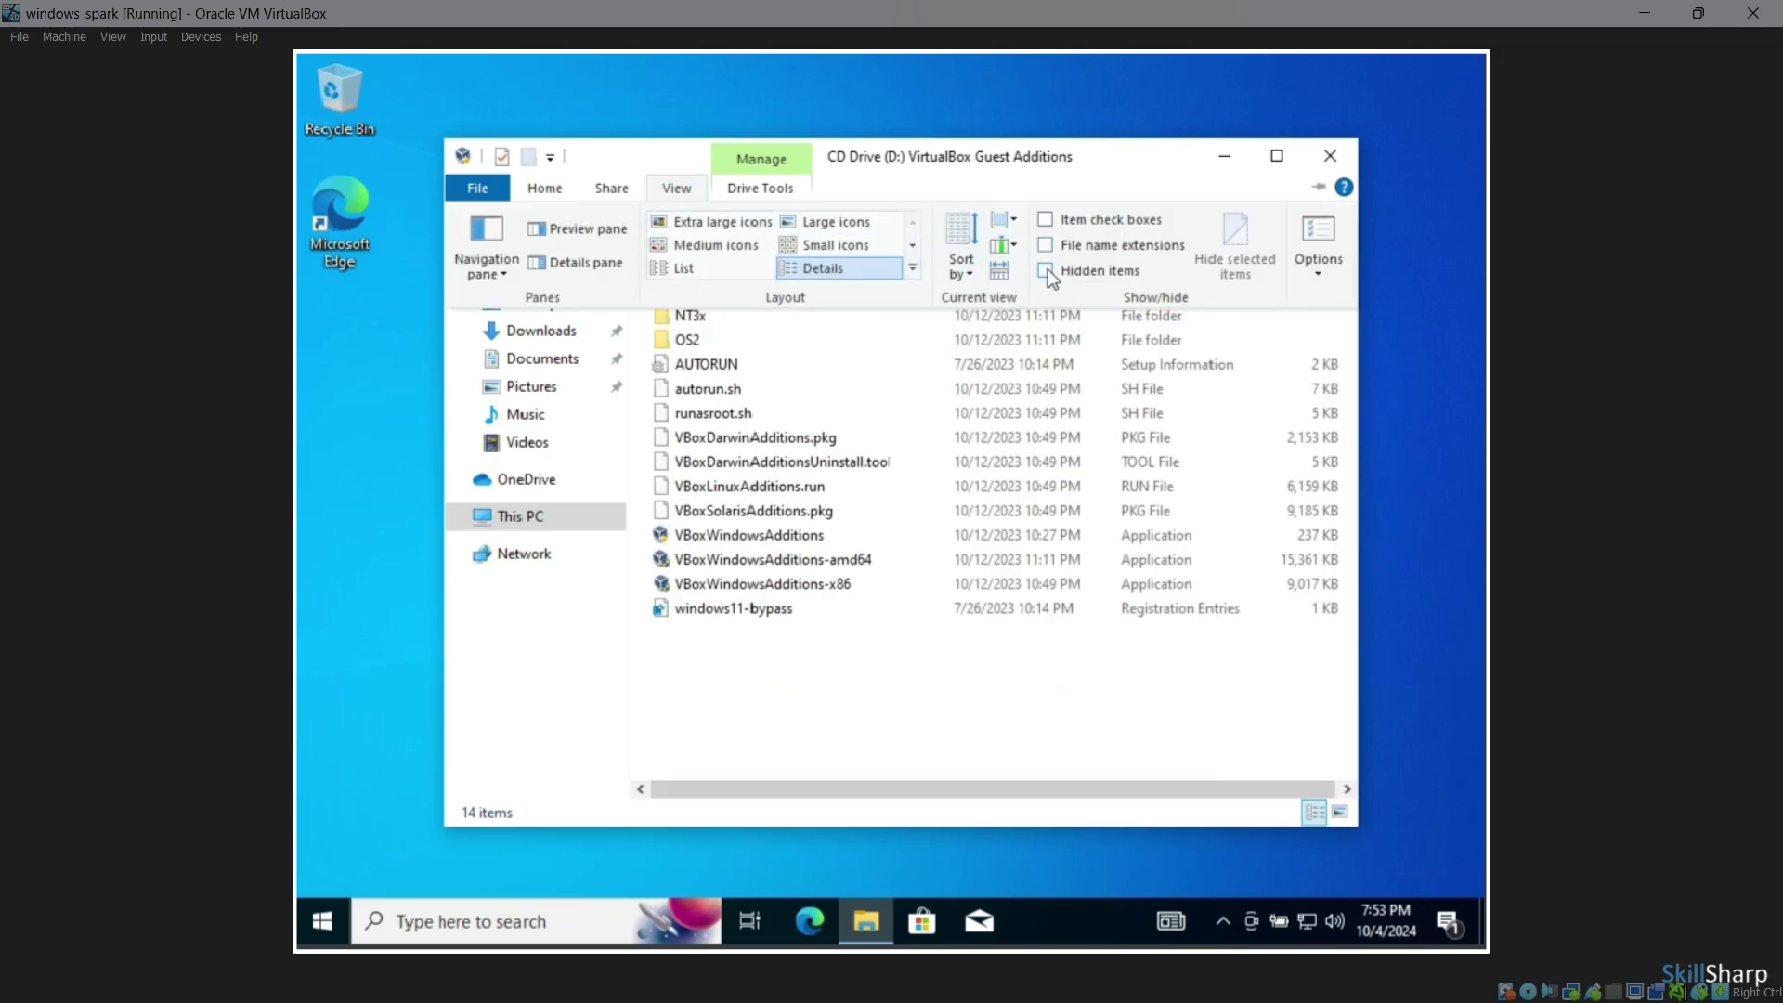
{"action": "left_click", "coordinate": [1045, 246]}
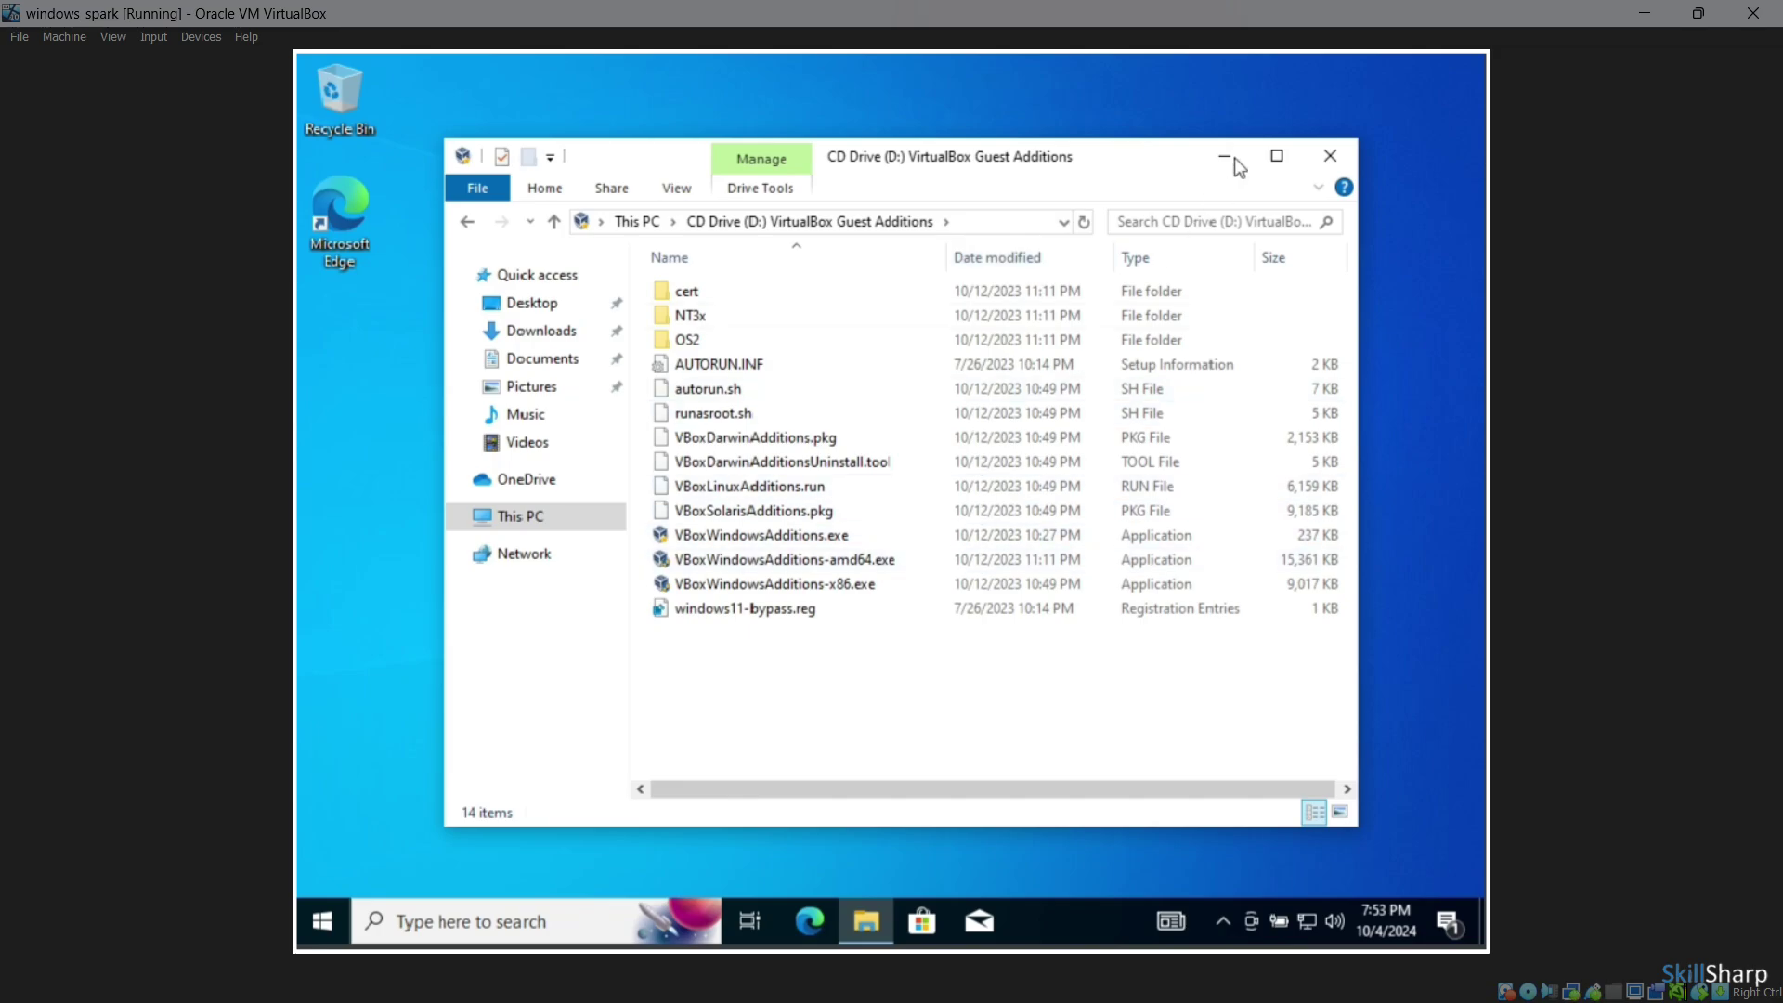
{"action": "left_click", "coordinate": [1275, 154]}
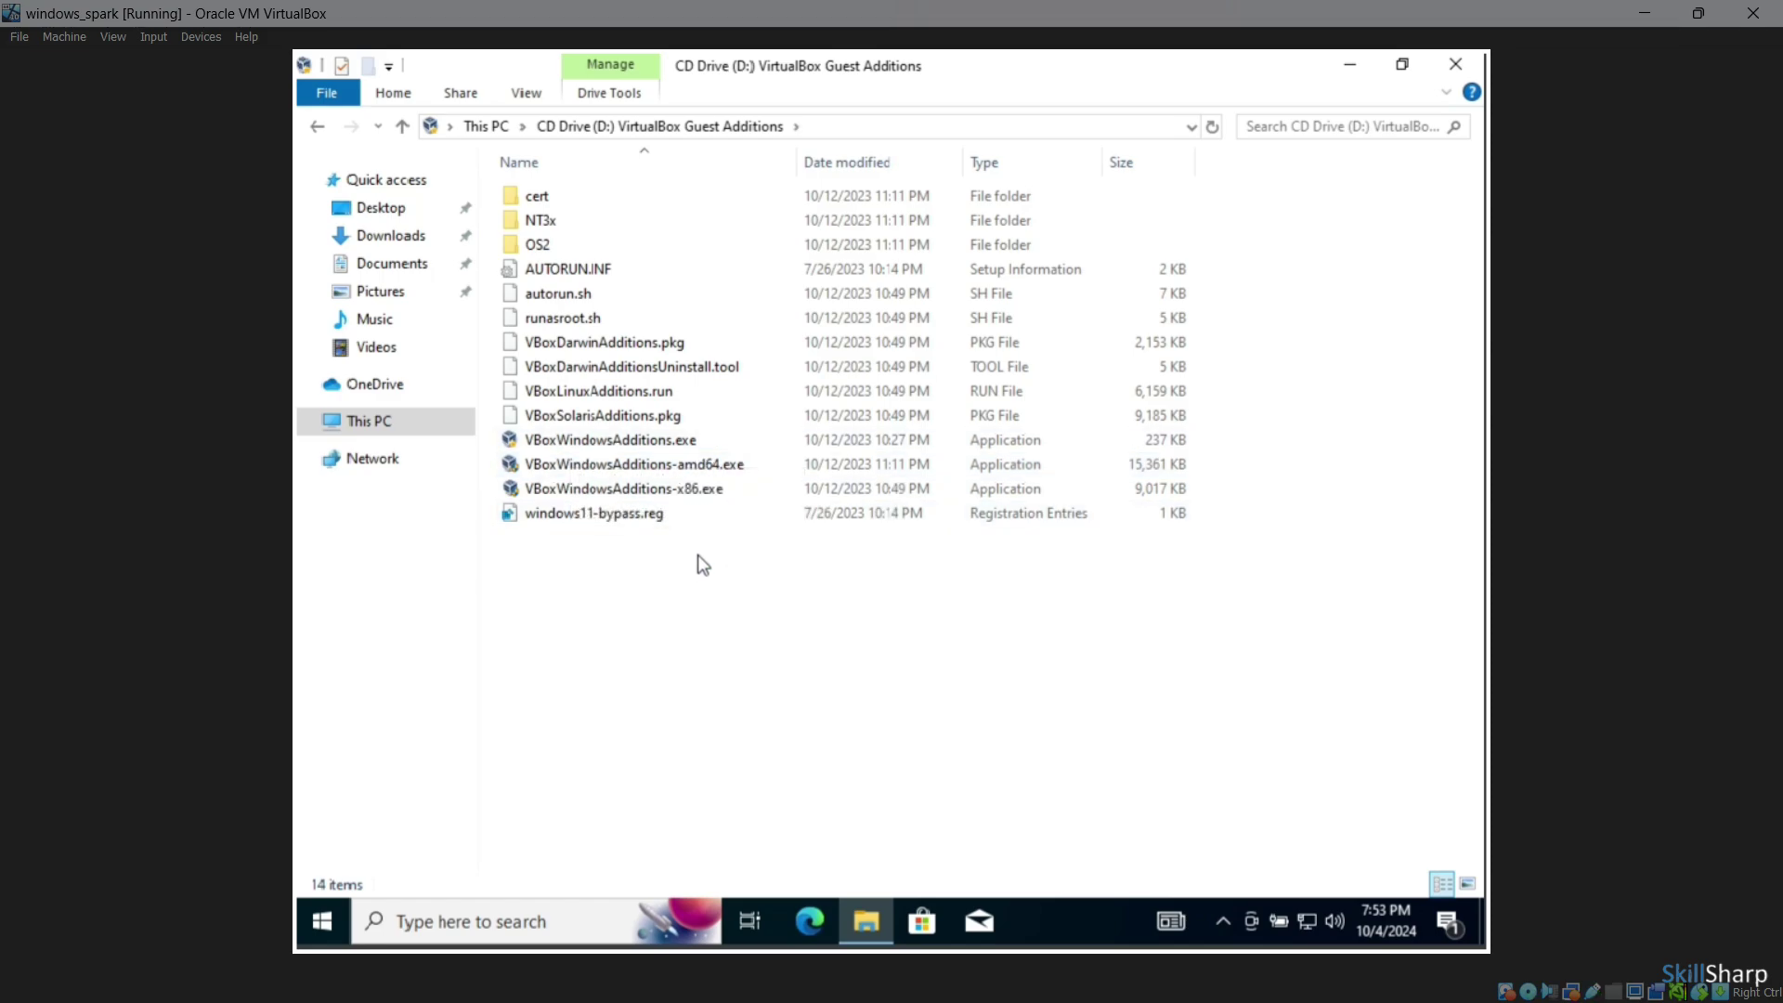
{"action": "left_click", "coordinate": [733, 443]}
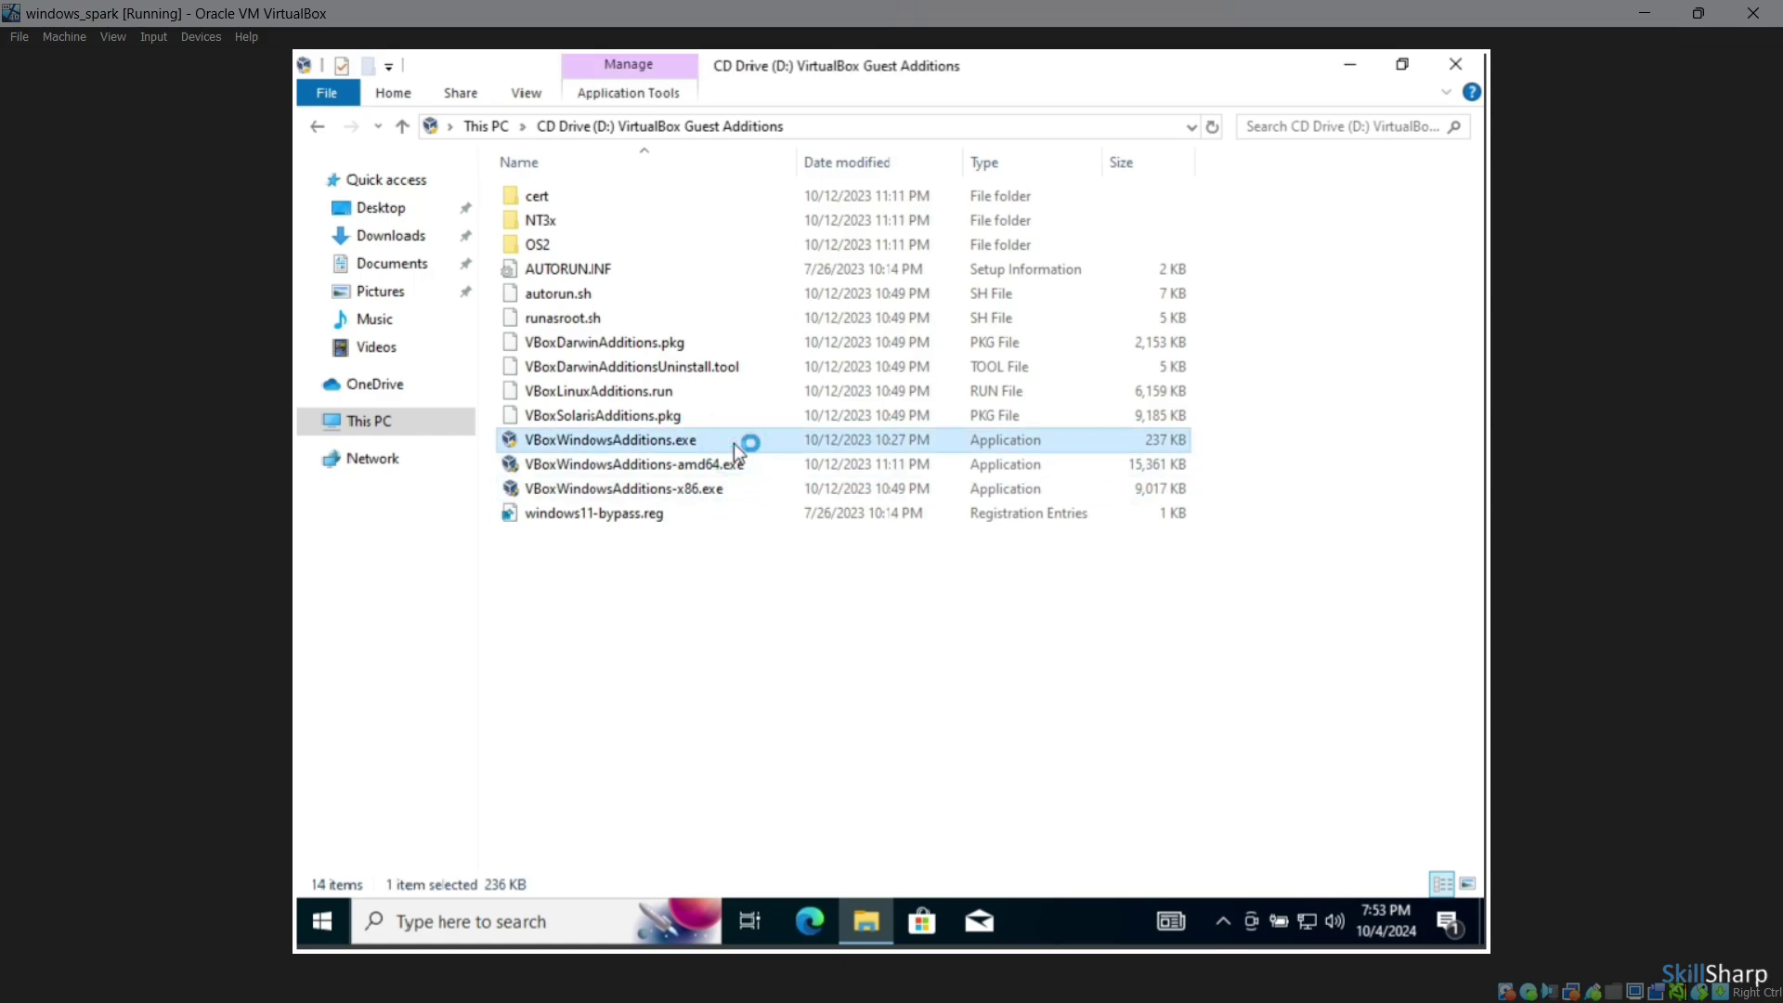
Run VBoxWindowsAdditions.exe as administrator, install Guest Additions 7.0.12 with default location and components, and reboot now
{"action": "right_click", "coordinate": [733, 443]}
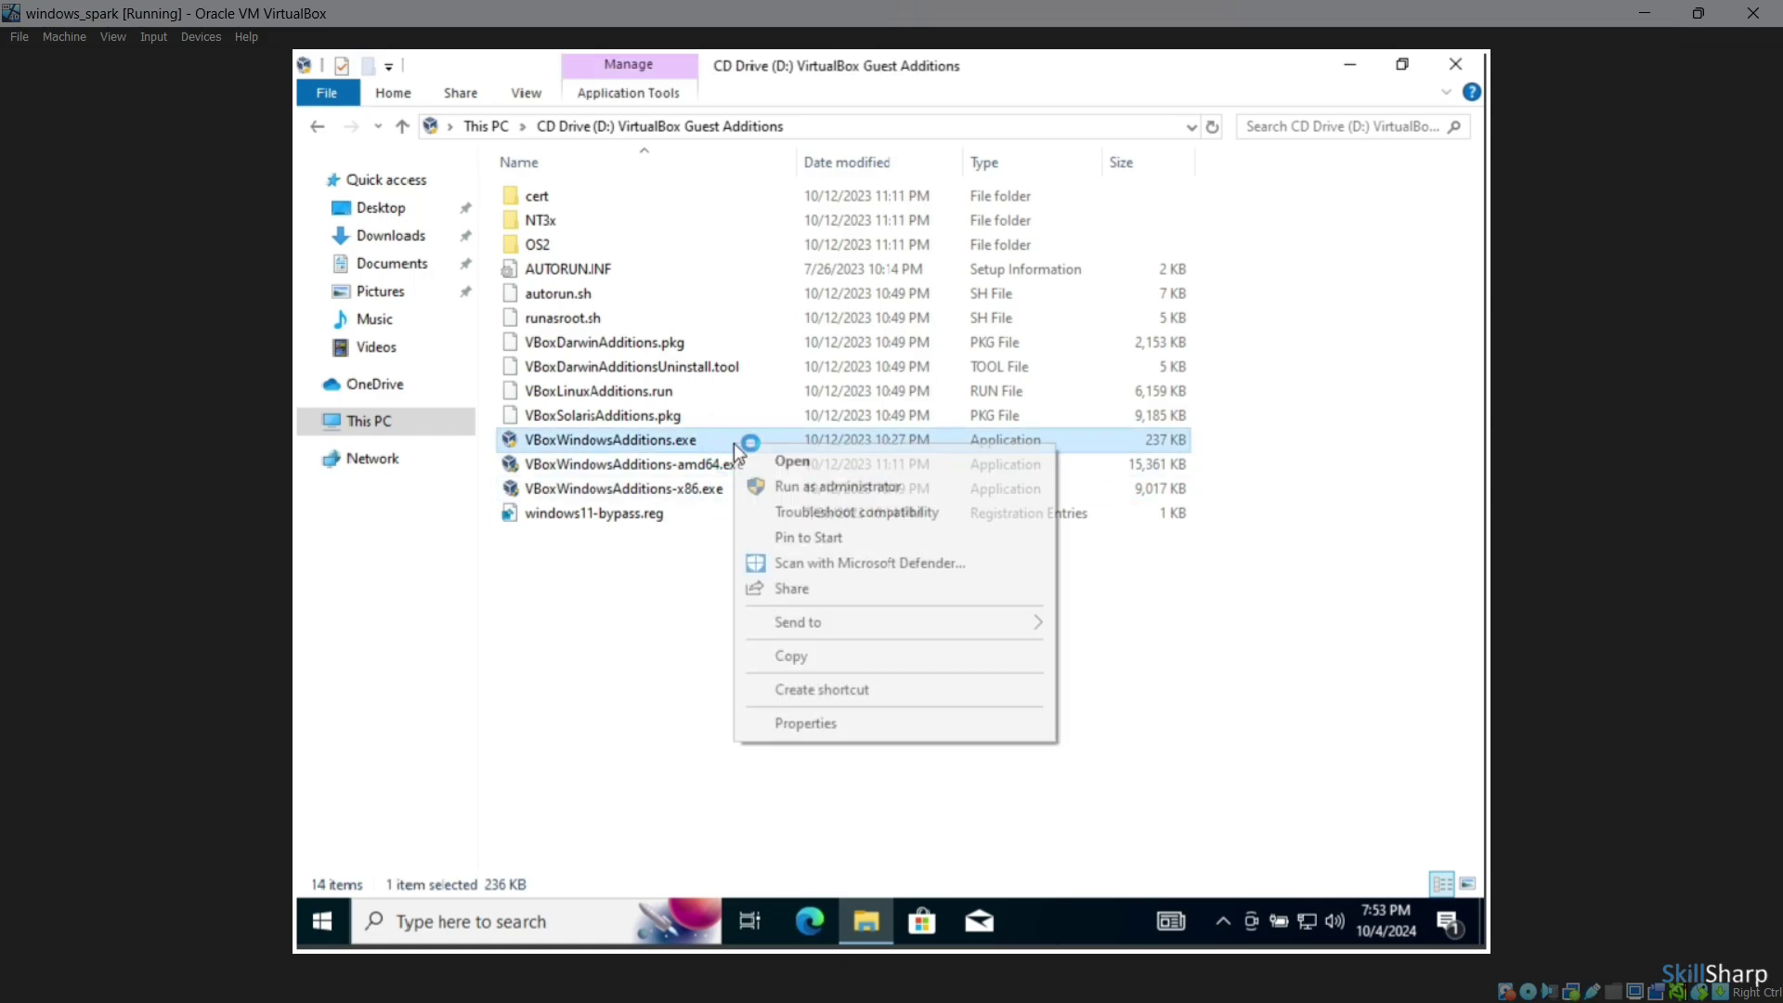
{"action": "left_click", "coordinate": [834, 489]}
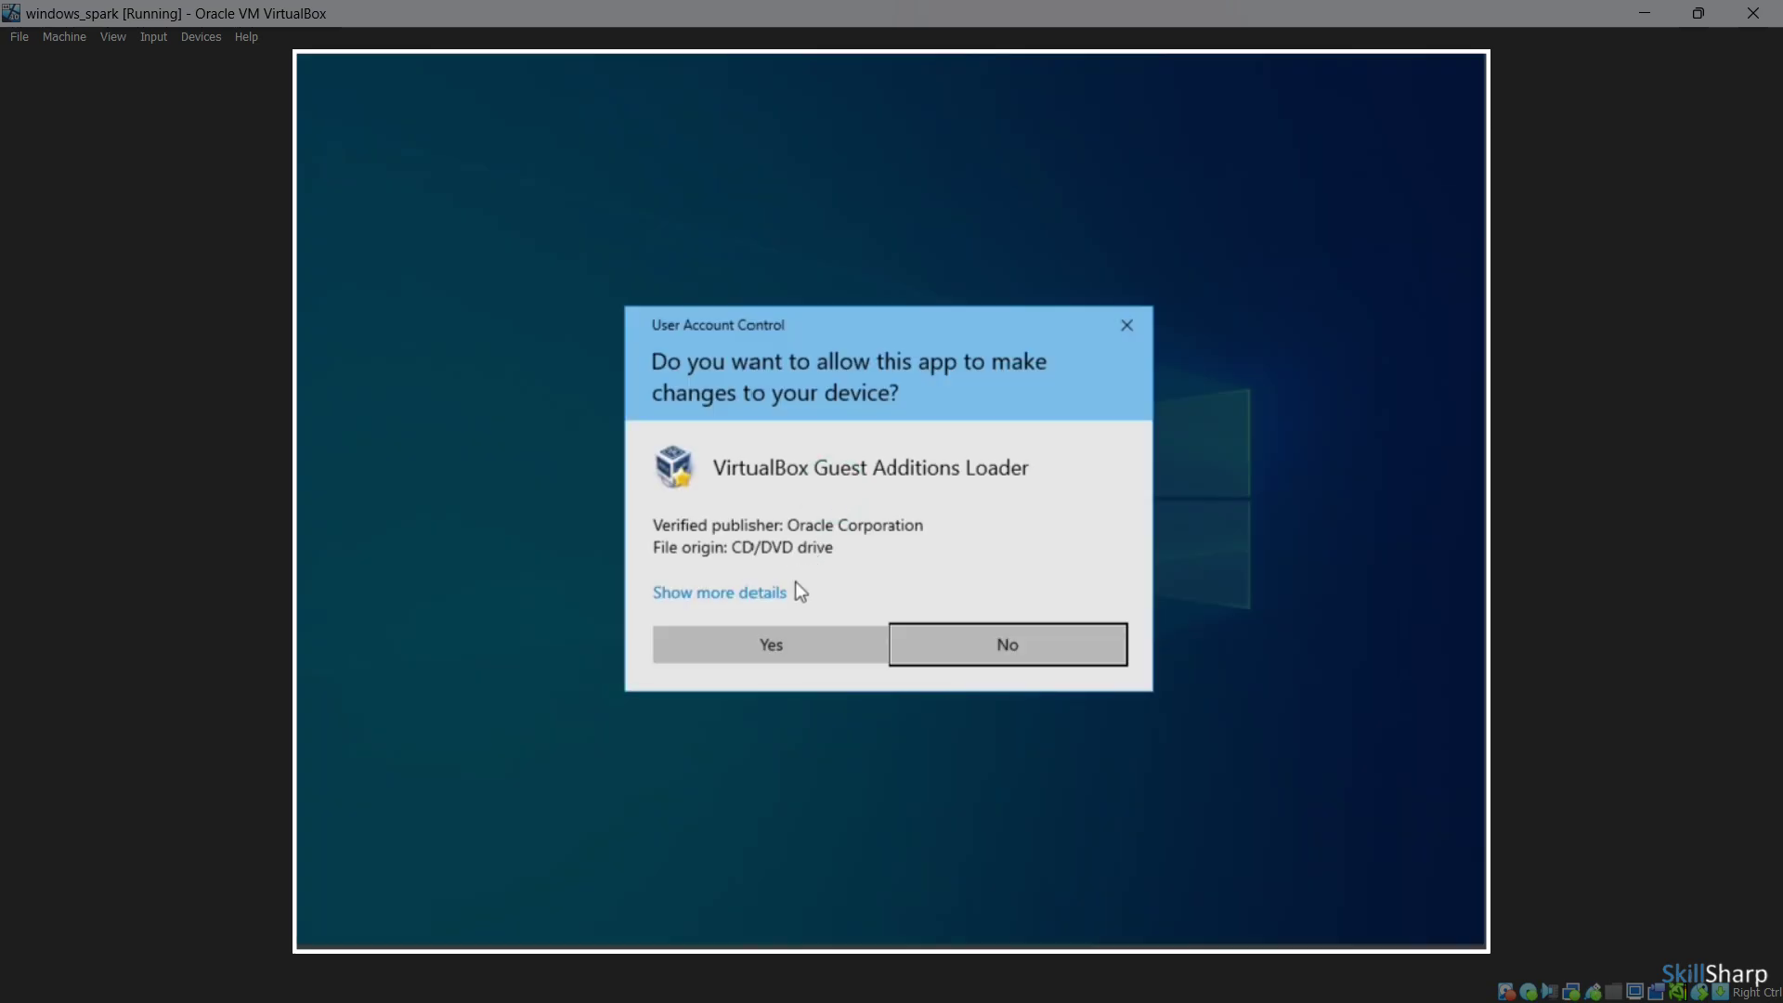
{"action": "left_click", "coordinate": [775, 642]}
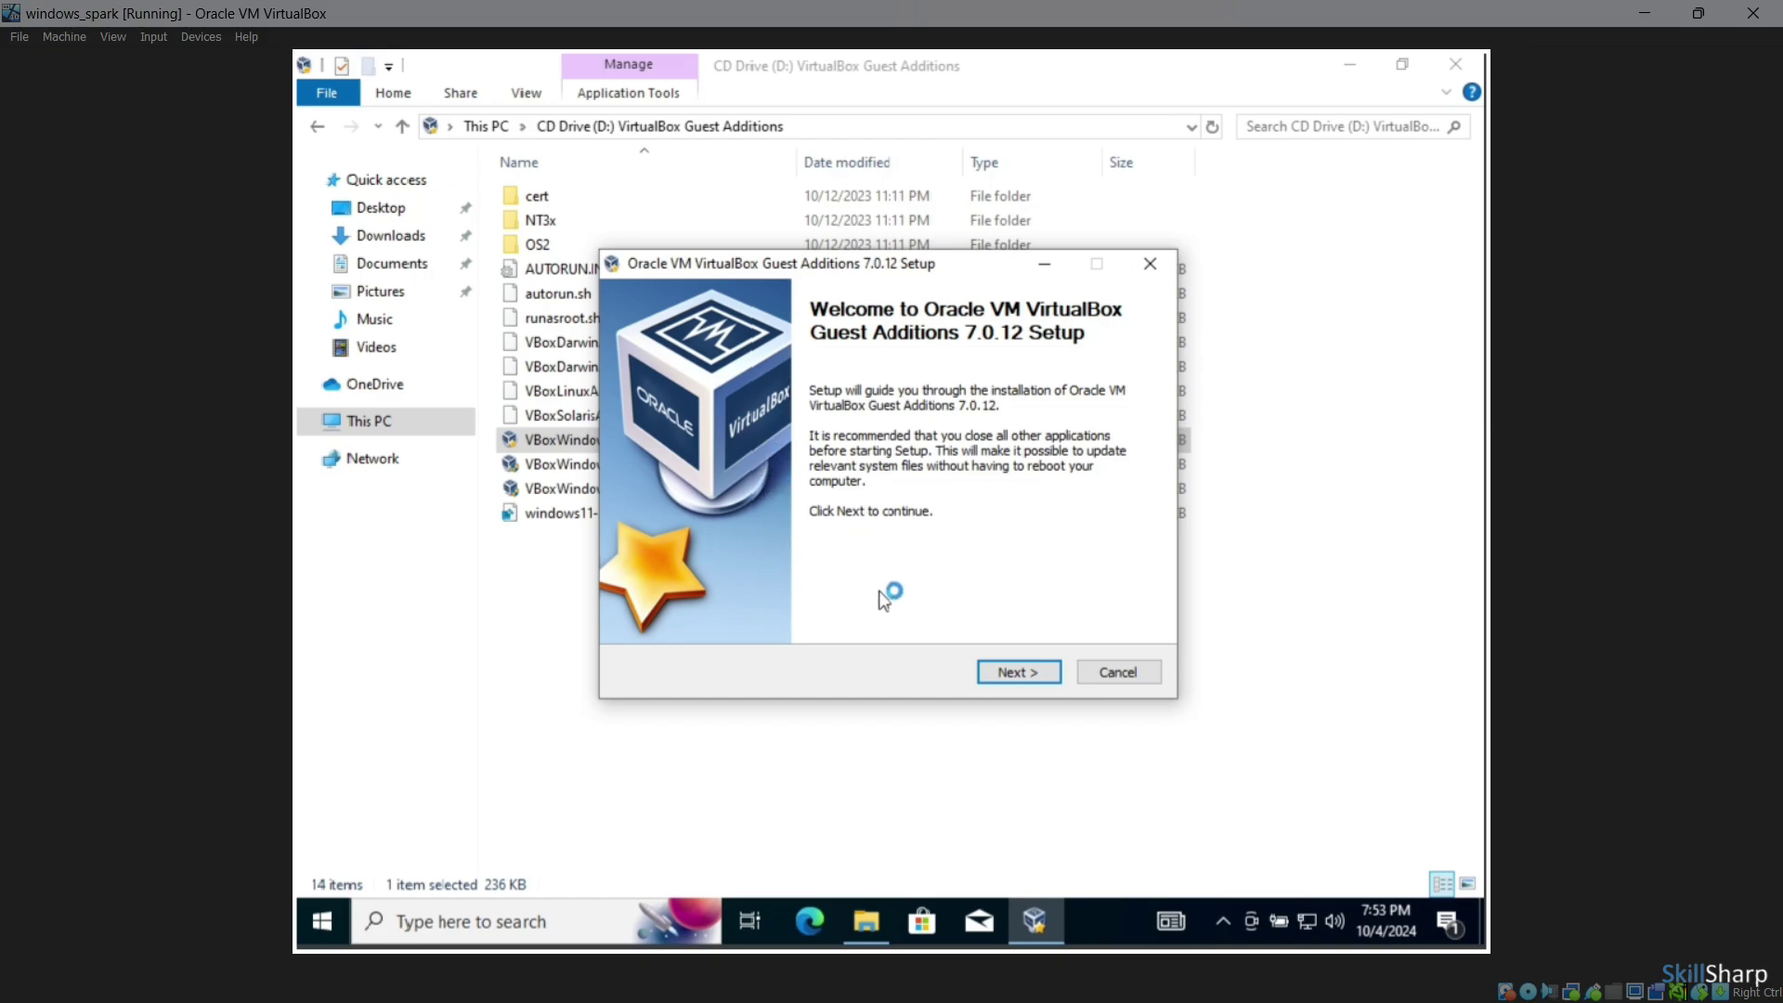
{"action": "left_click", "coordinate": [1038, 668]}
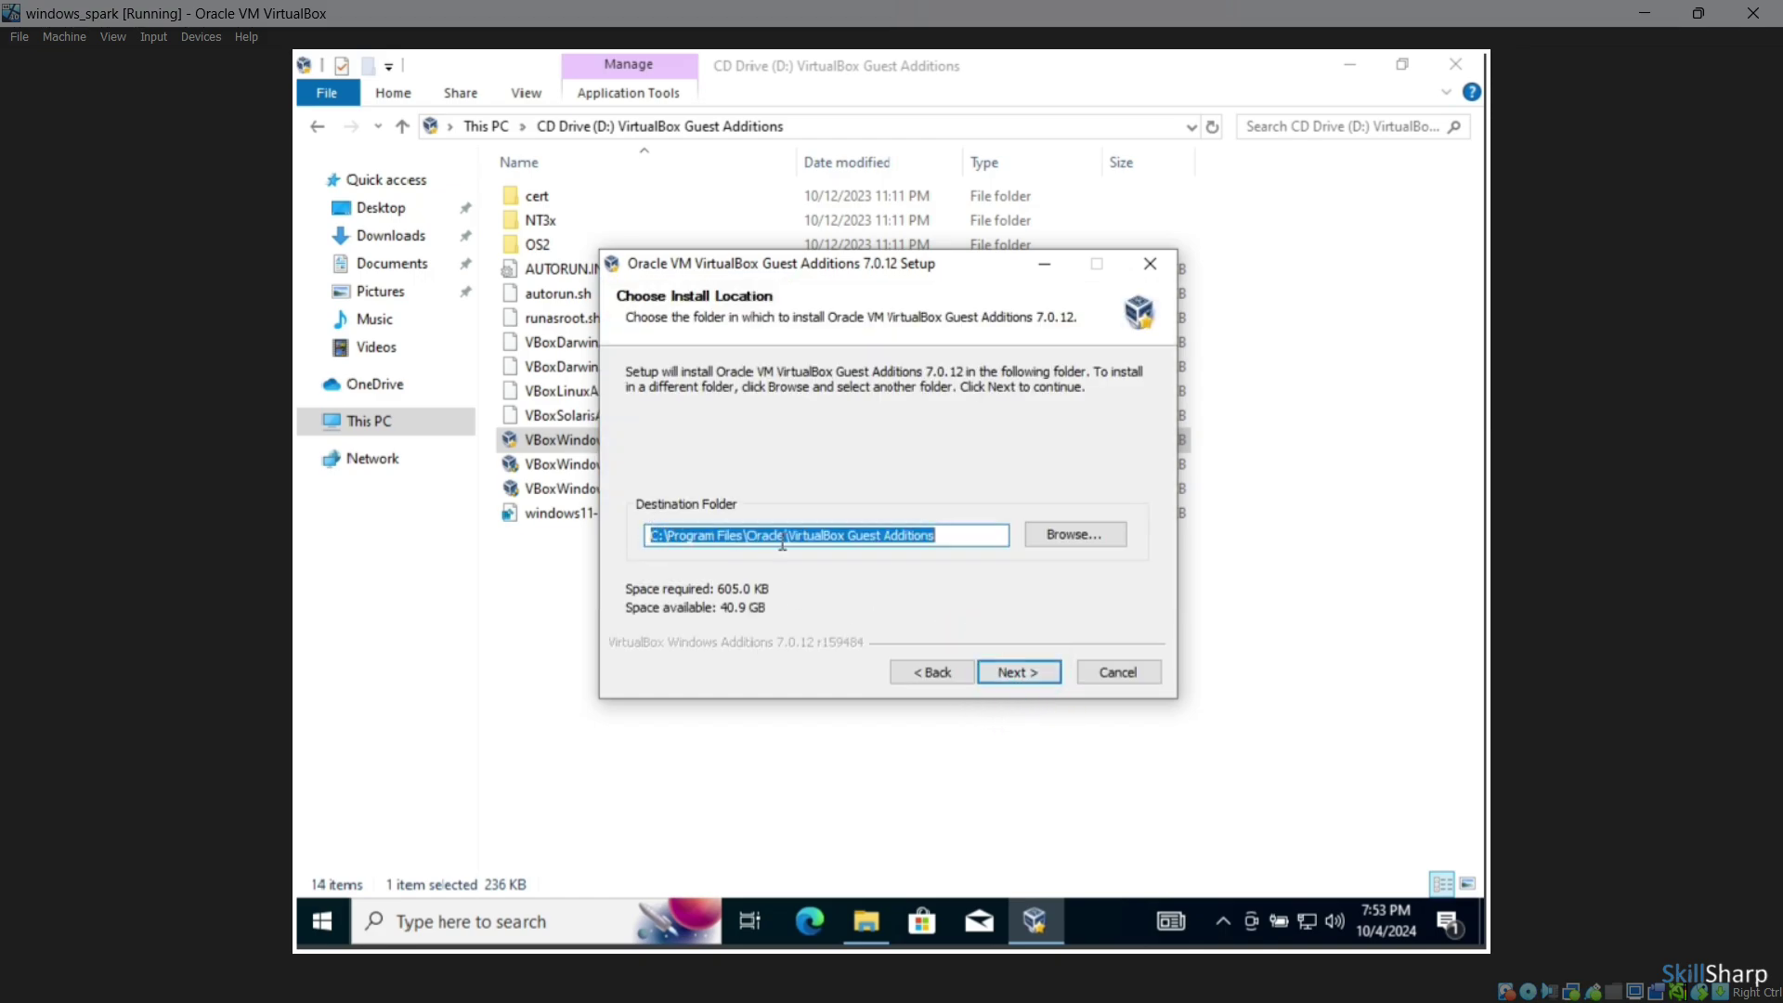
{"action": "left_click", "coordinate": [1016, 670]}
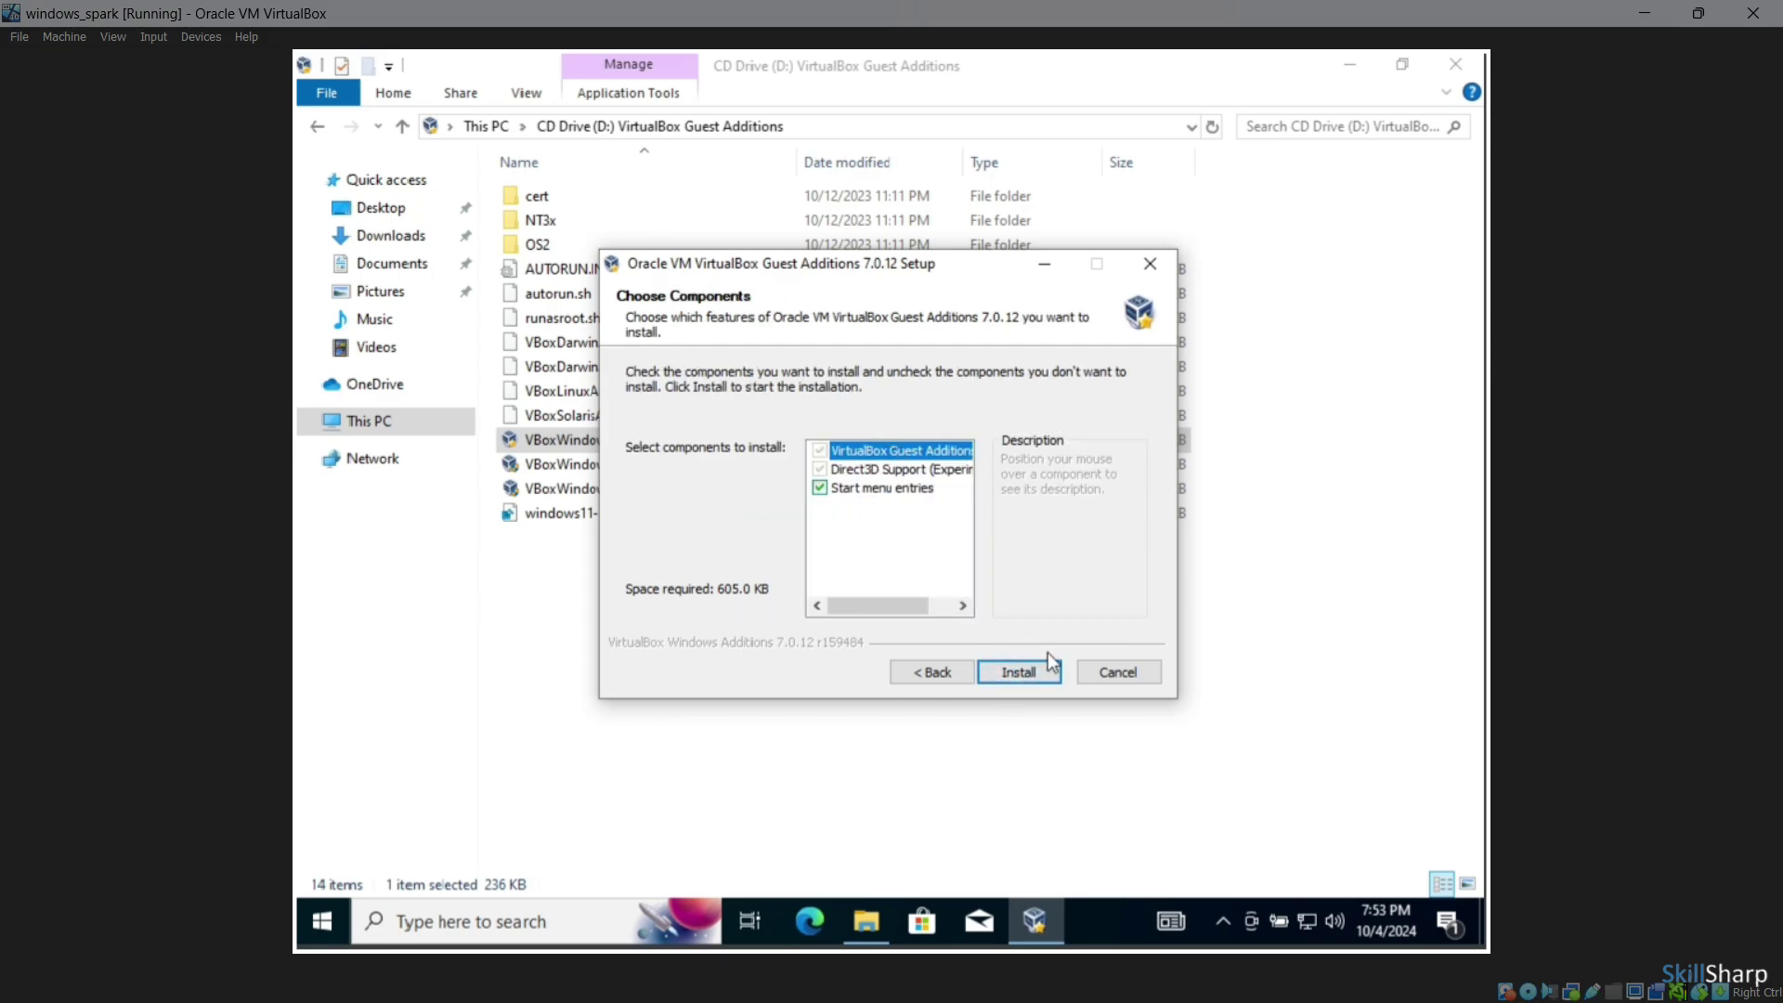
{"action": "left_click", "coordinate": [1029, 670]}
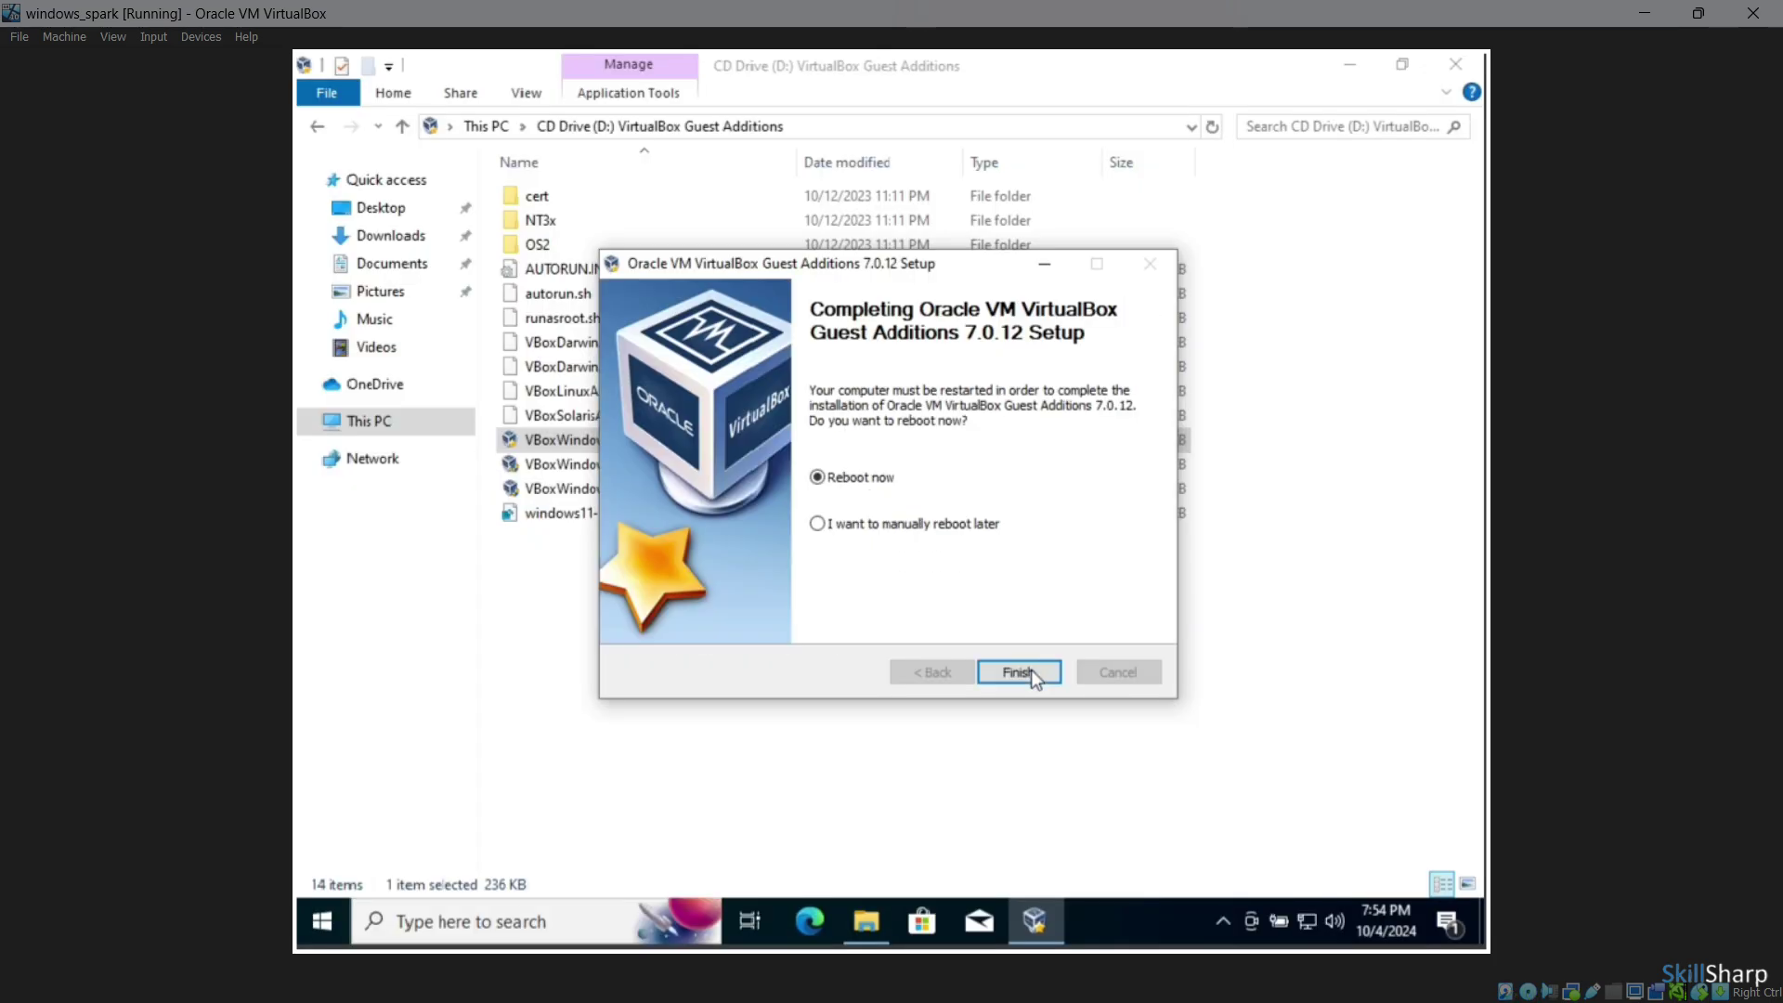
{"action": "left_click", "coordinate": [1016, 674]}
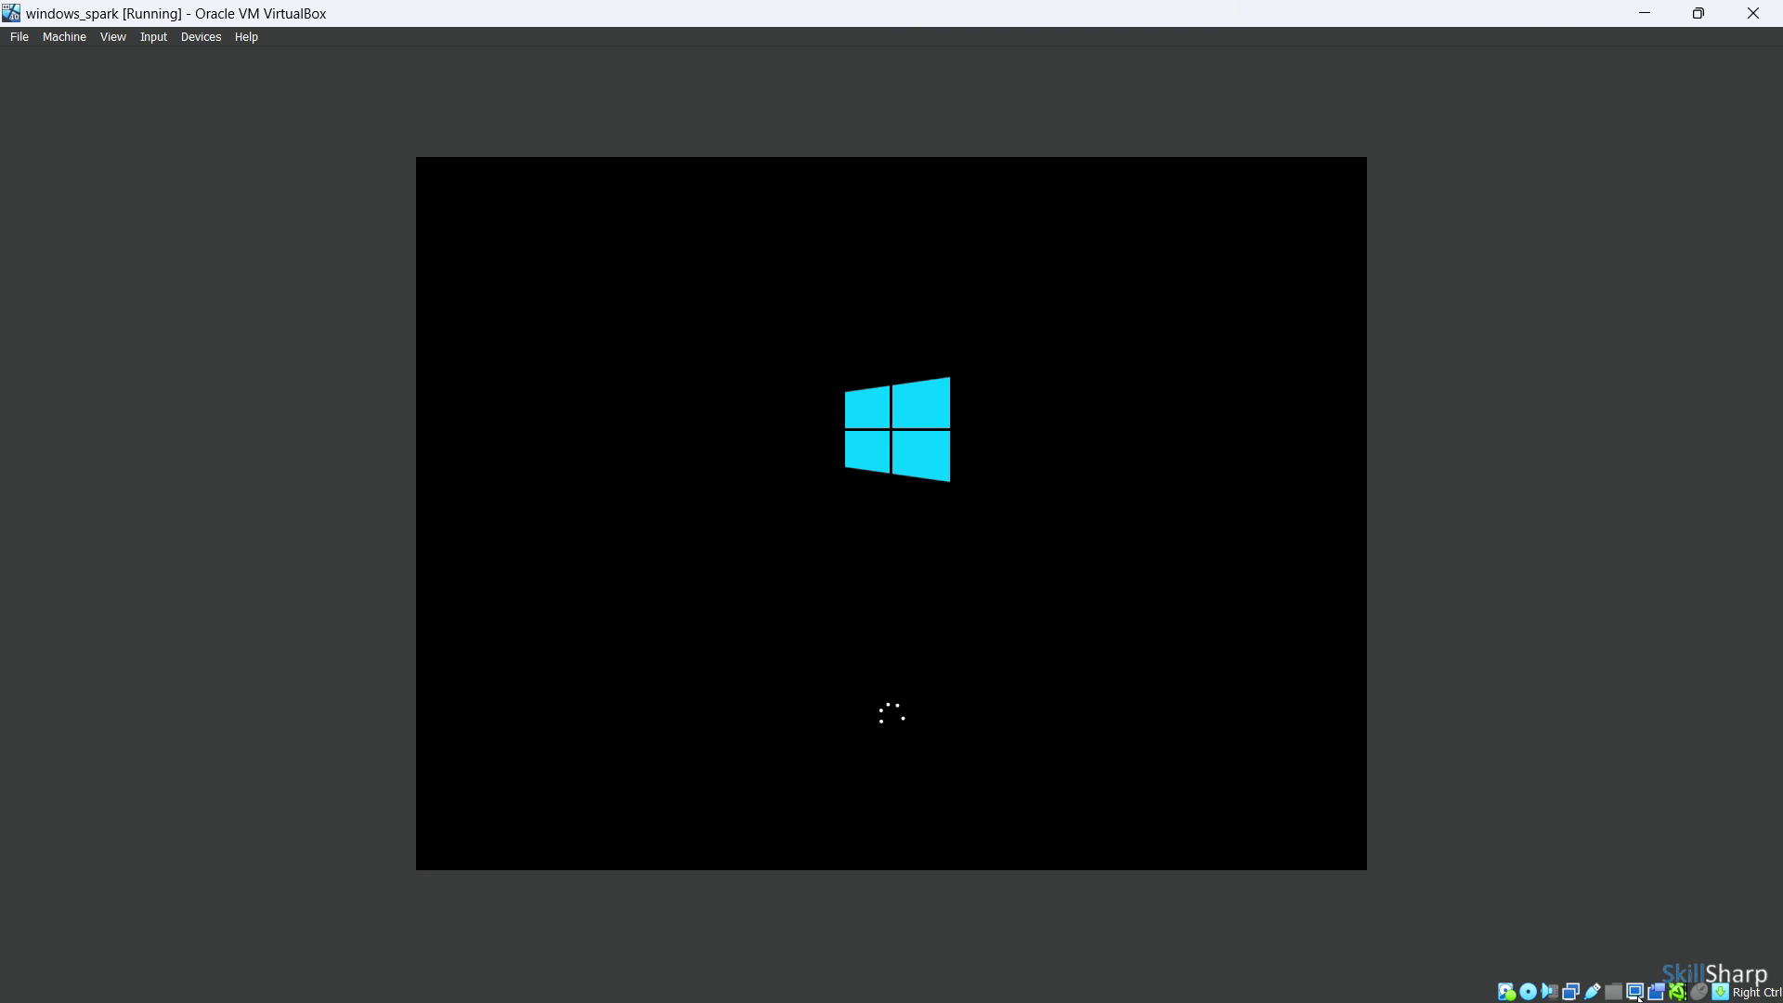
Check the virtual screen display options and close them without changes
{"action": "left_click", "coordinate": [1636, 993]}
{"action": "mouse_move", "coordinate": [1633, 992]}
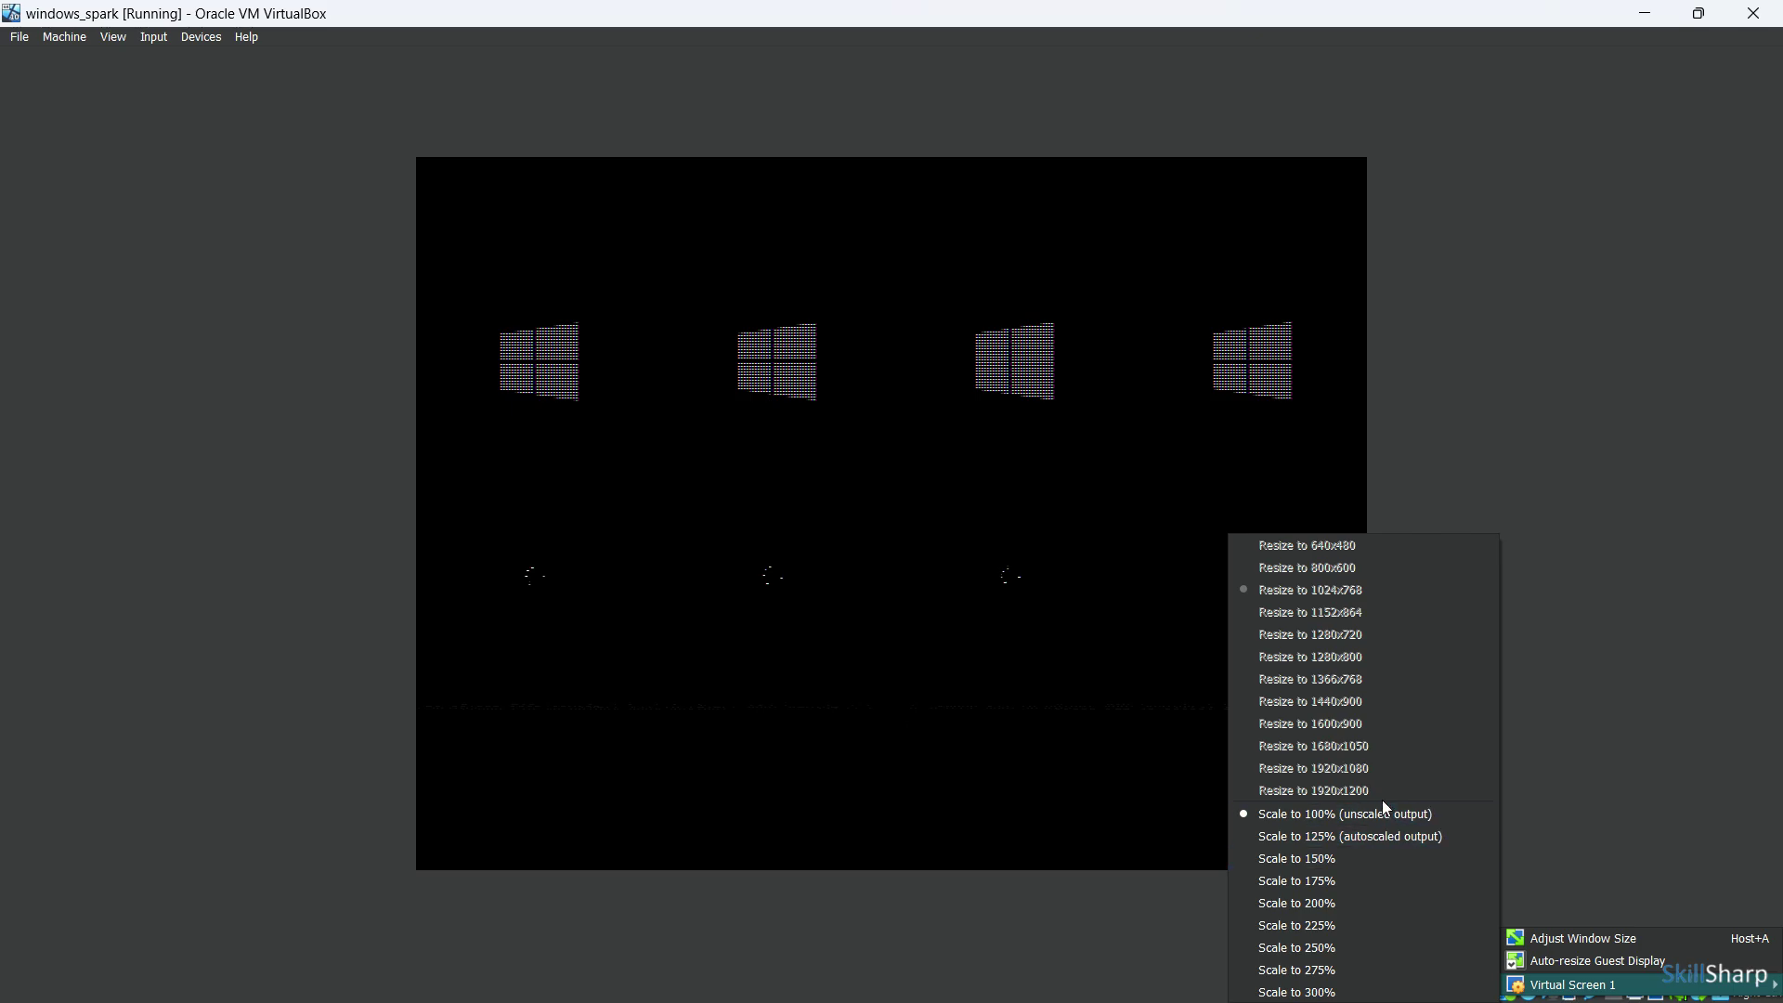
{"action": "left_click", "coordinate": [1584, 830]}
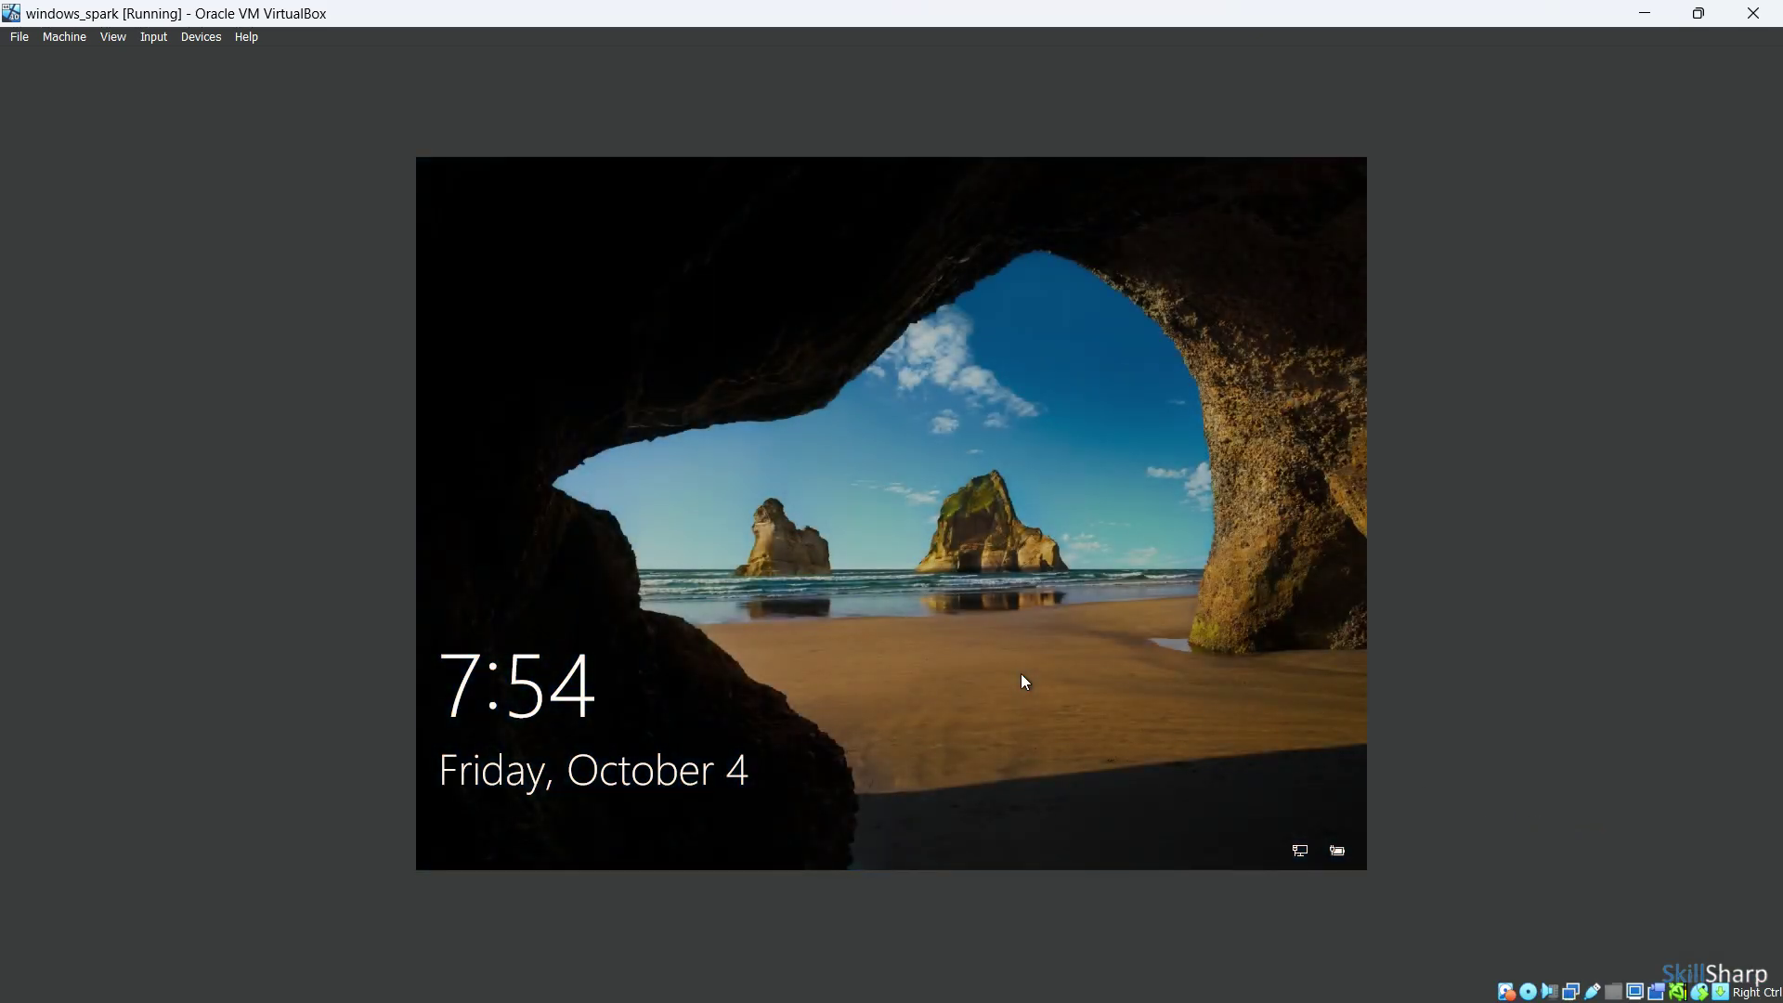
Dismiss the lock screen and sign in to Windows with the account password
{"action": "left_click", "coordinate": [1005, 543]}
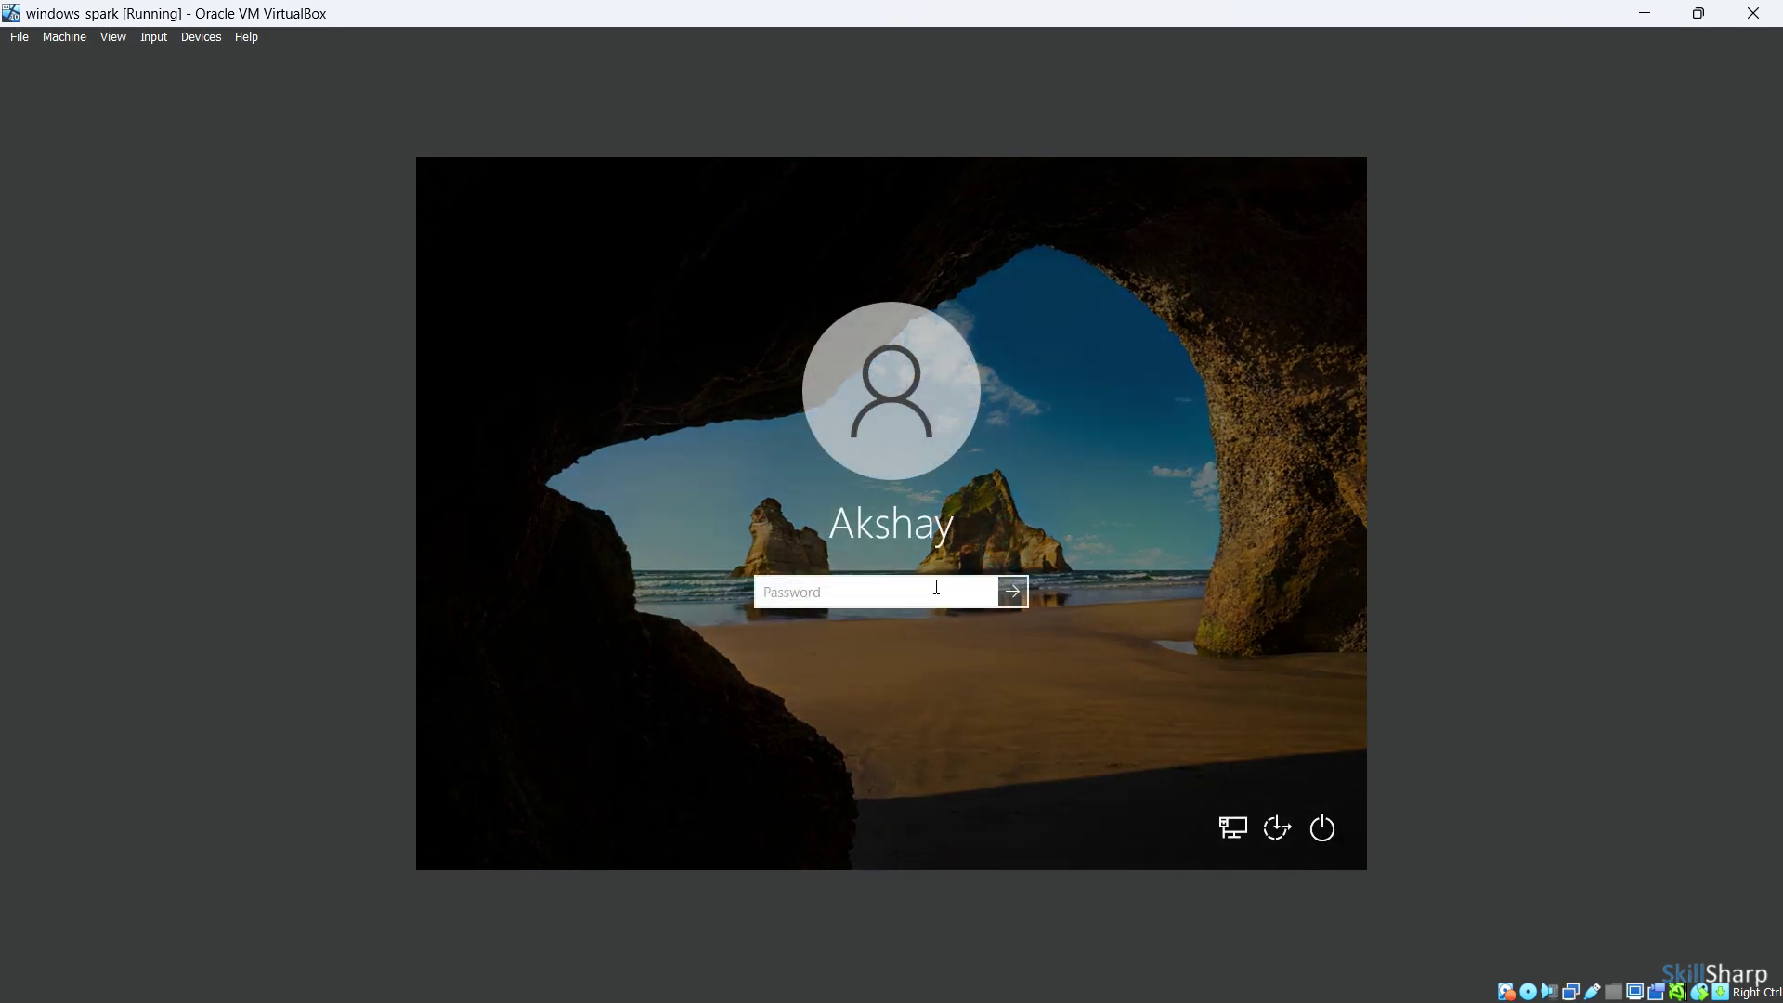
{"action": "left_click", "coordinate": [841, 596]}
{"action": "type", "text": "••••••••"}
{"action": "key", "text": "Return"}
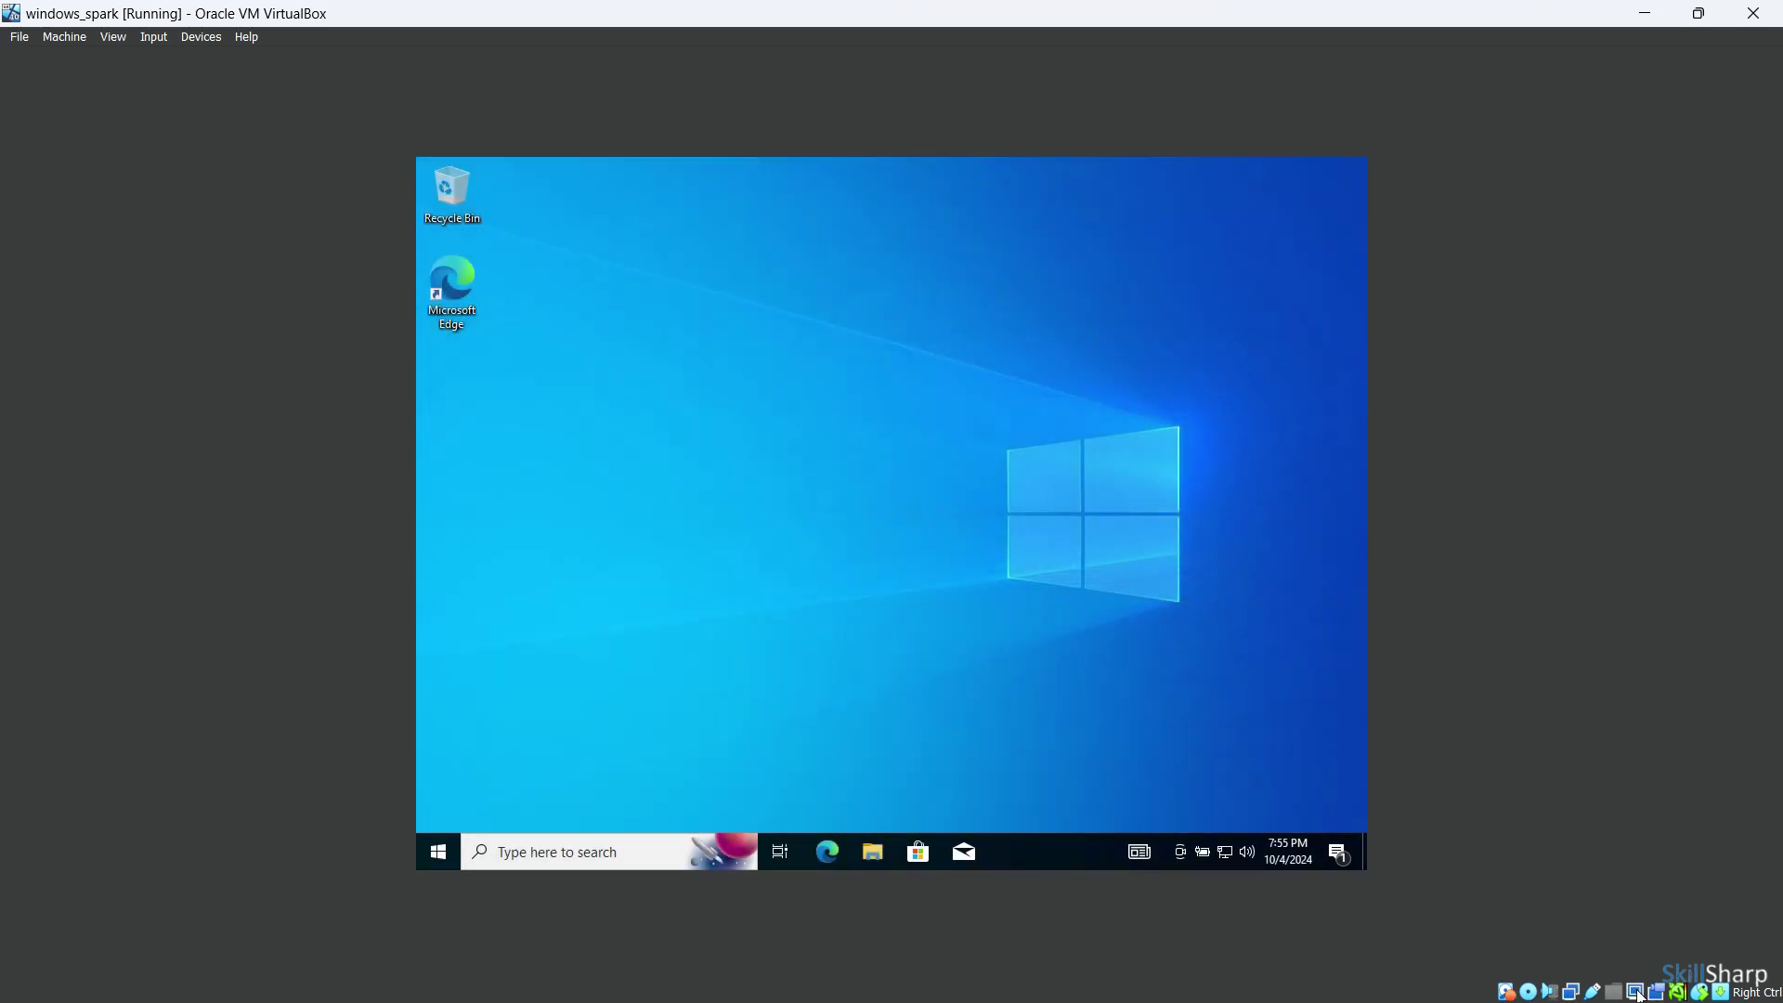
Try 125% then 100% scaling on Virtual Screen 1, then resize it to 1920x1200
{"action": "left_click", "coordinate": [1634, 991]}
{"action": "mouse_move", "coordinate": [1612, 979]}
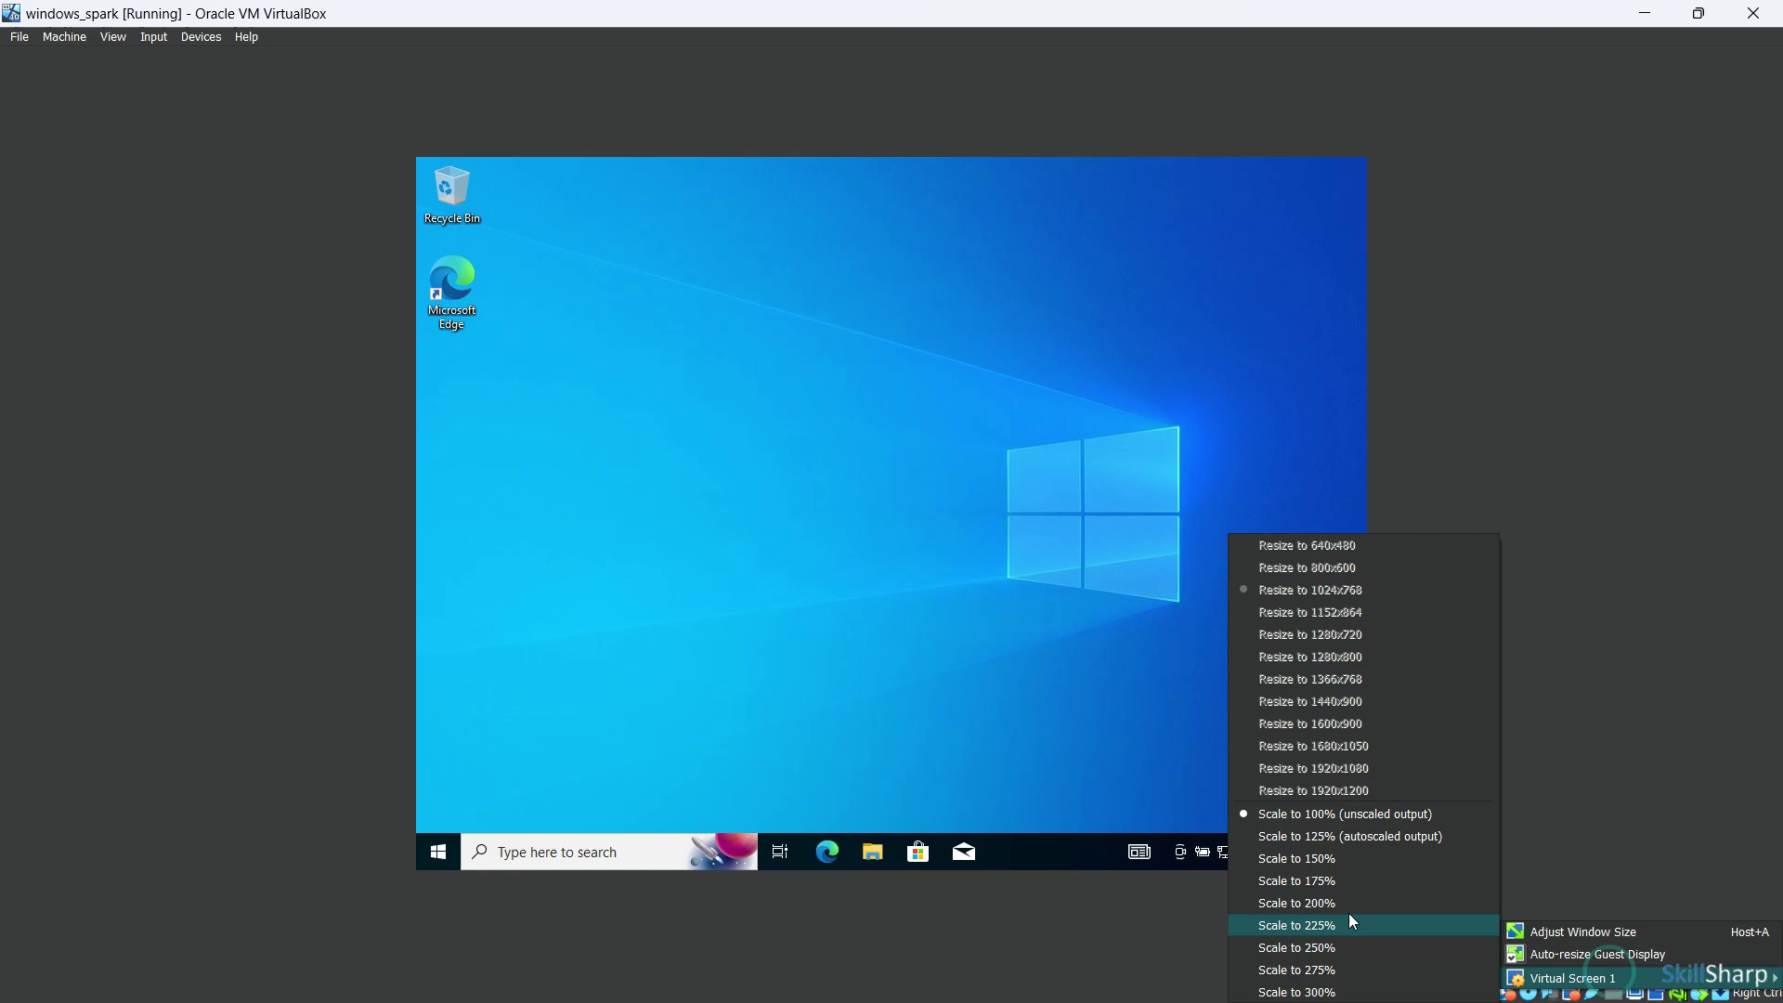
{"action": "left_click", "coordinate": [1394, 838]}
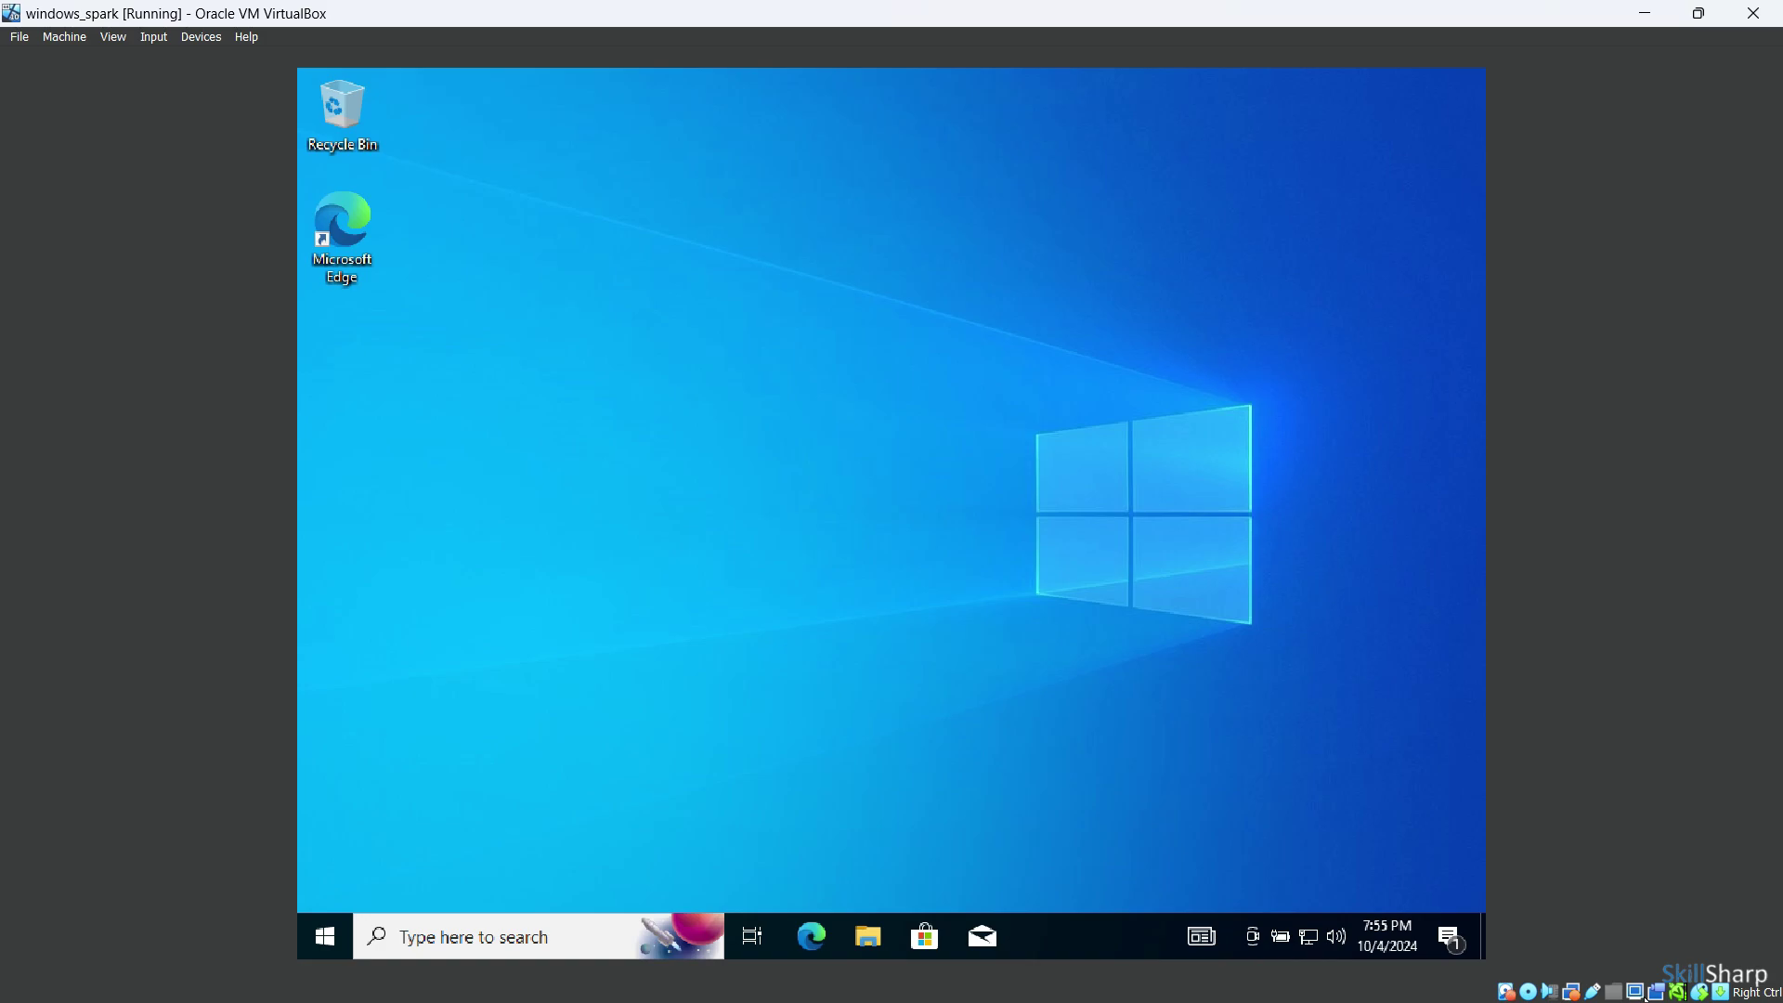
{"action": "right_click", "coordinate": [1634, 992]}
{"action": "mouse_move", "coordinate": [1634, 975]}
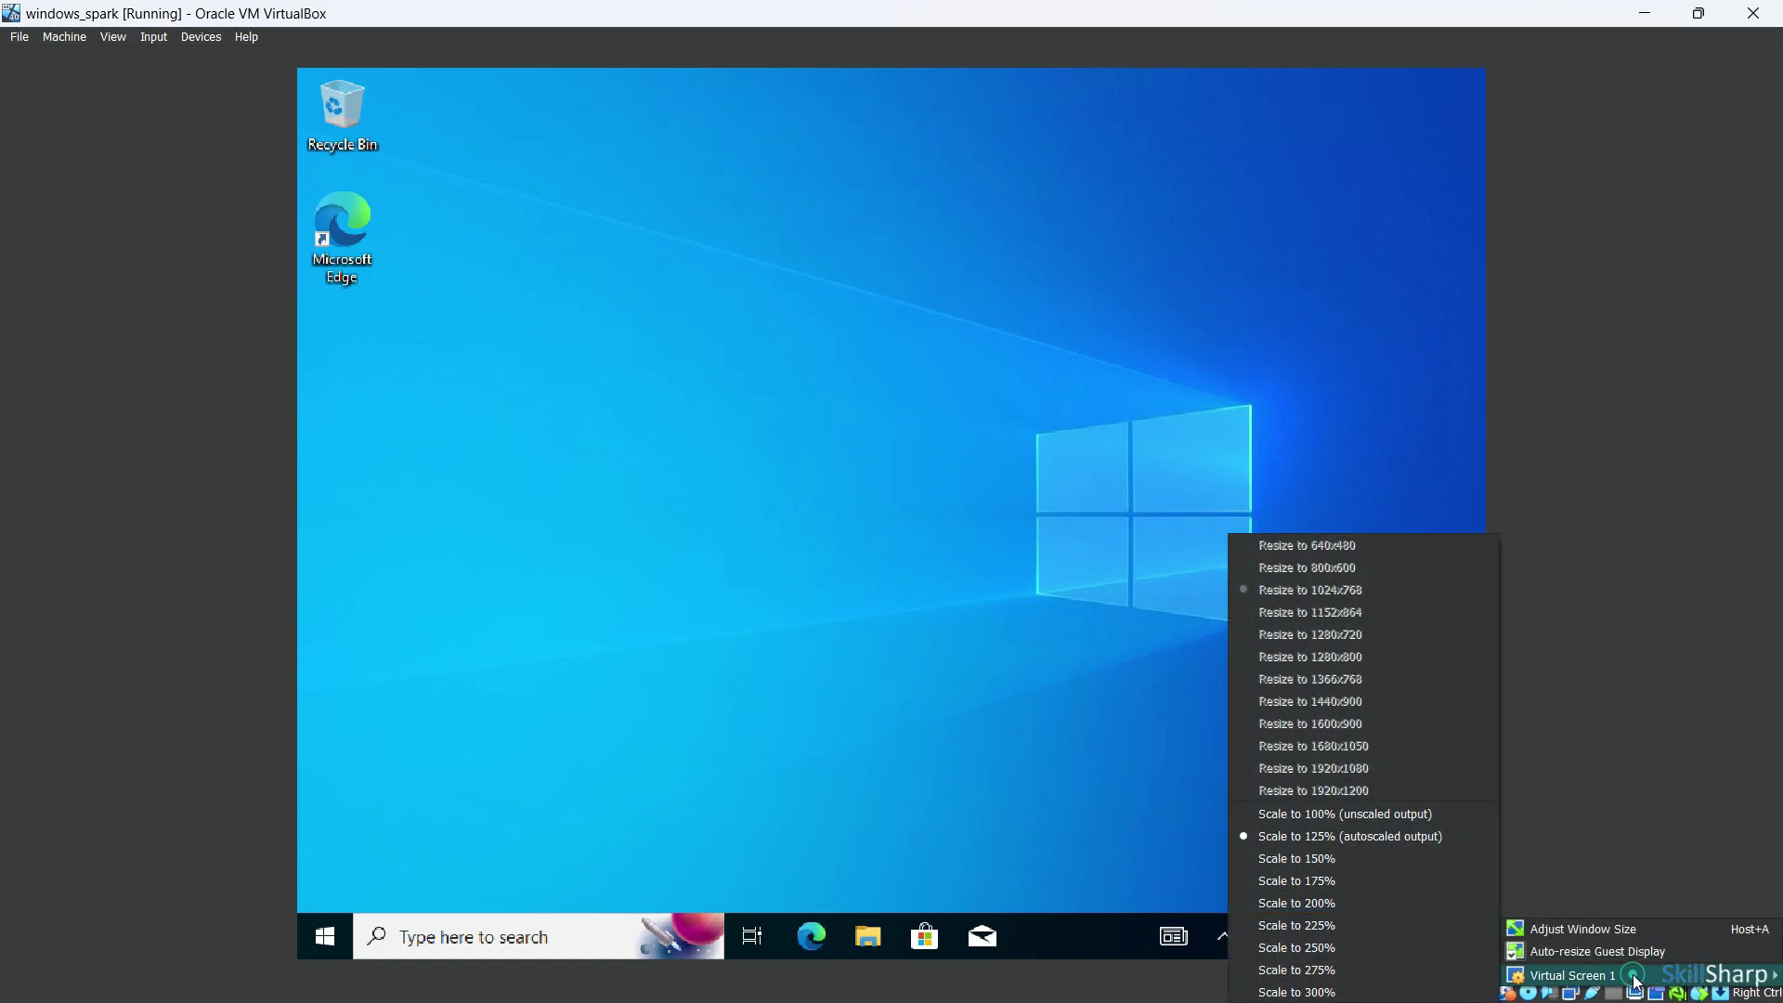
{"action": "left_click", "coordinate": [1318, 813]}
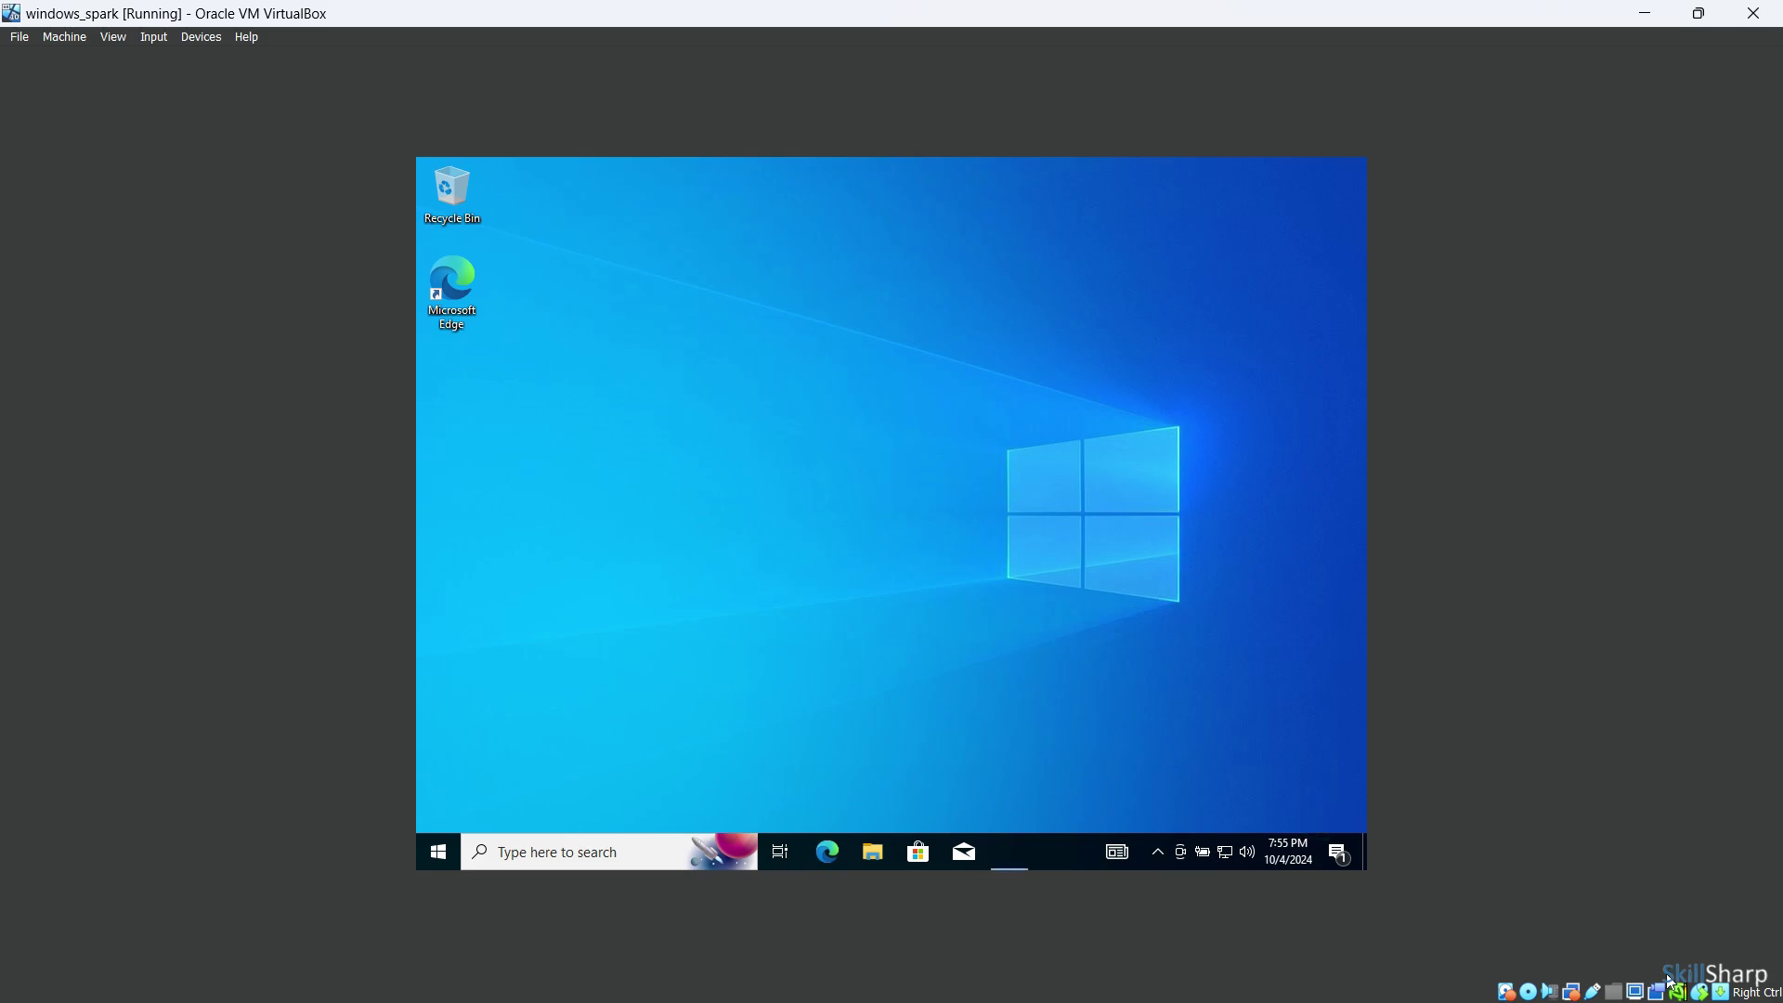
{"action": "right_click", "coordinate": [1636, 993]}
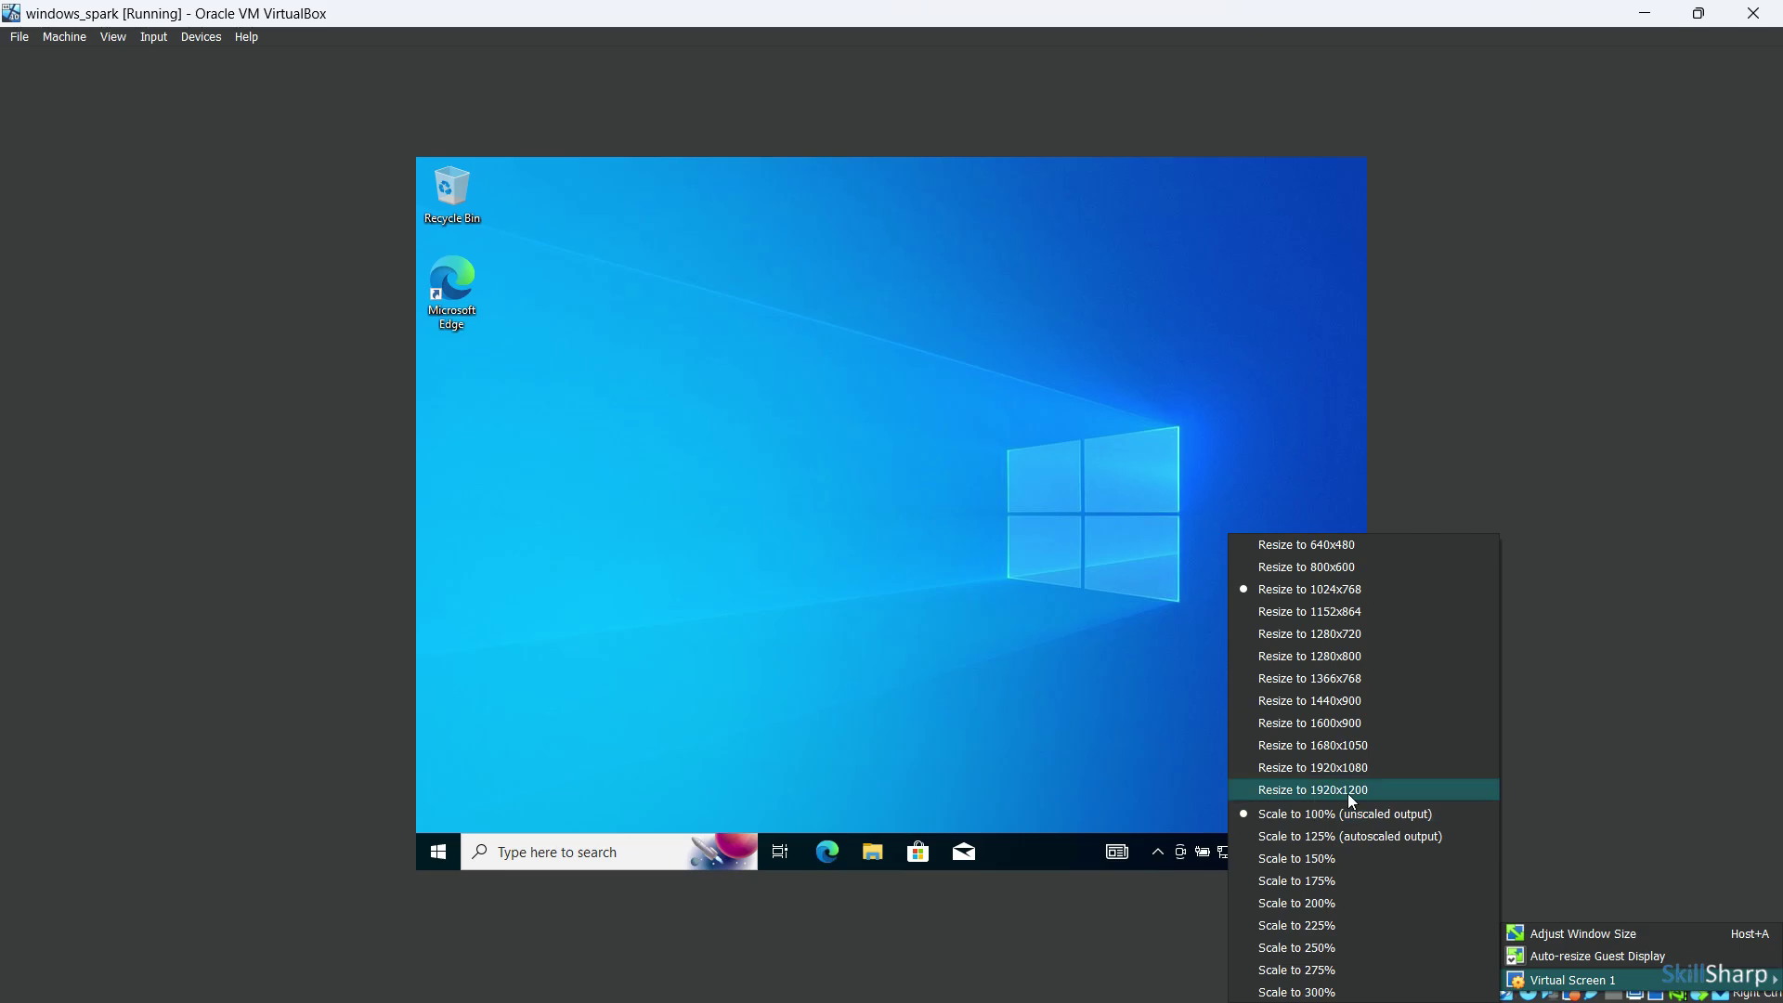
{"action": "left_click", "coordinate": [1349, 796]}
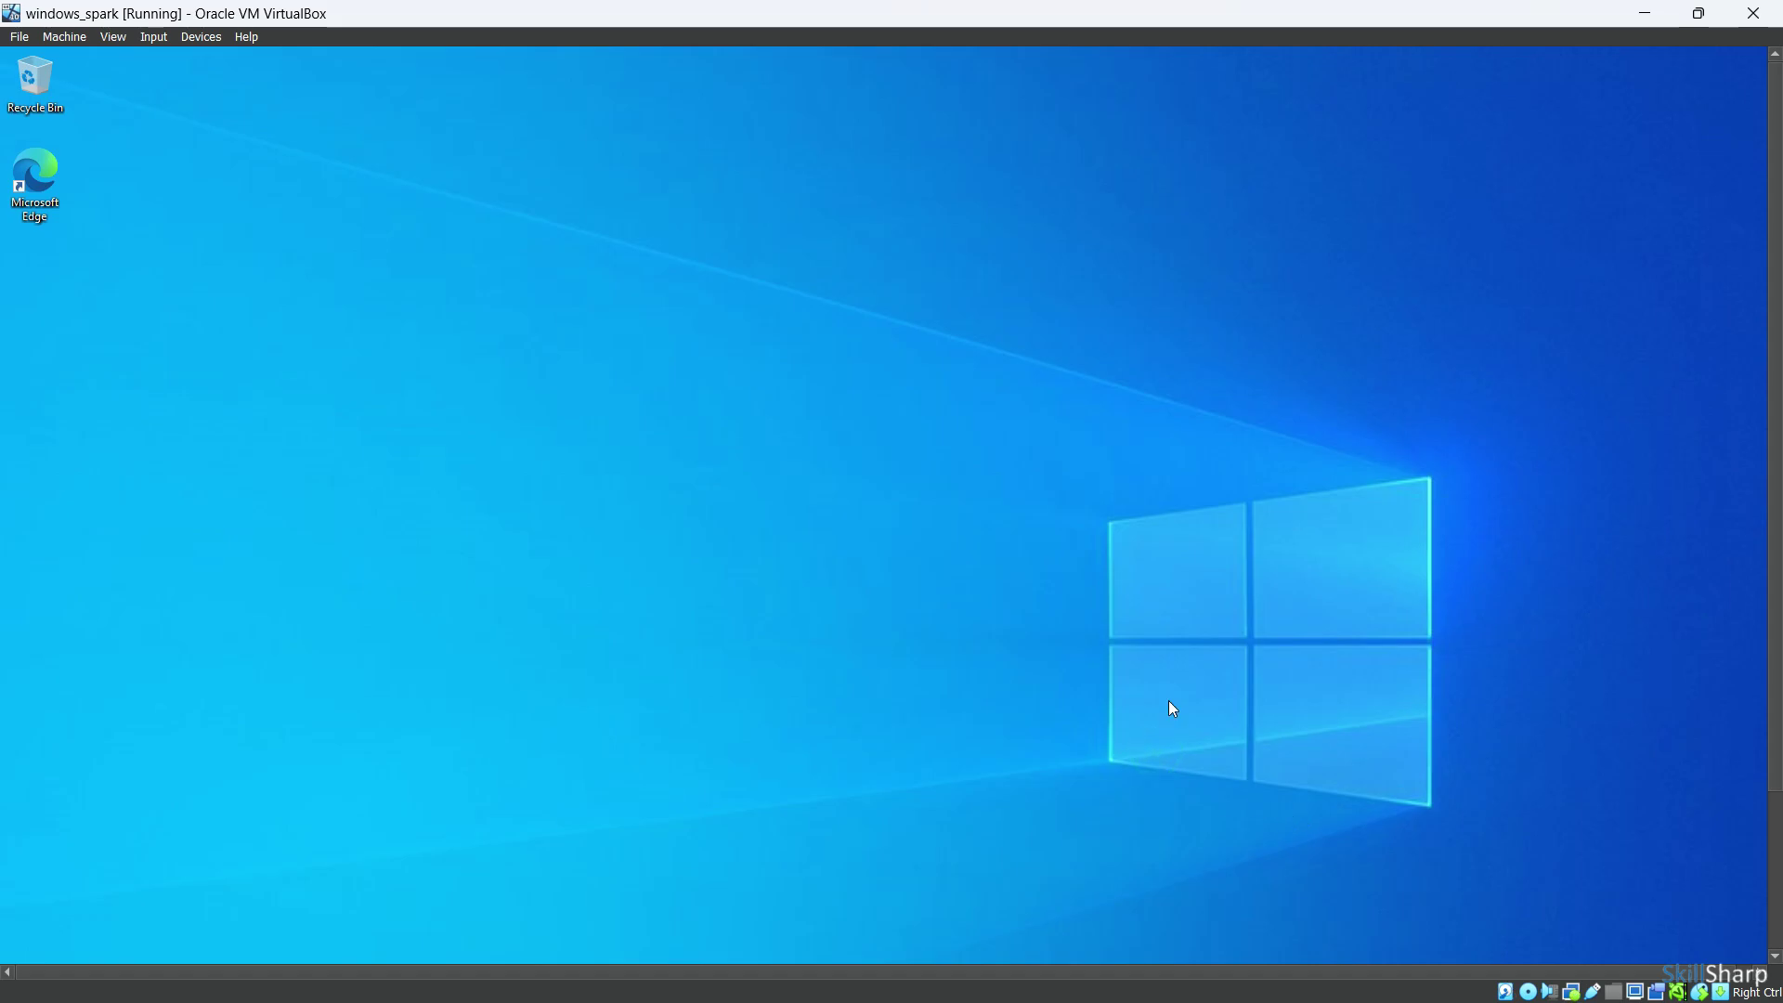
Restore, re-maximize and minimize the VM window, then bring the PowerPoint Spark setup slide forward
{"action": "left_click", "coordinate": [1698, 13]}
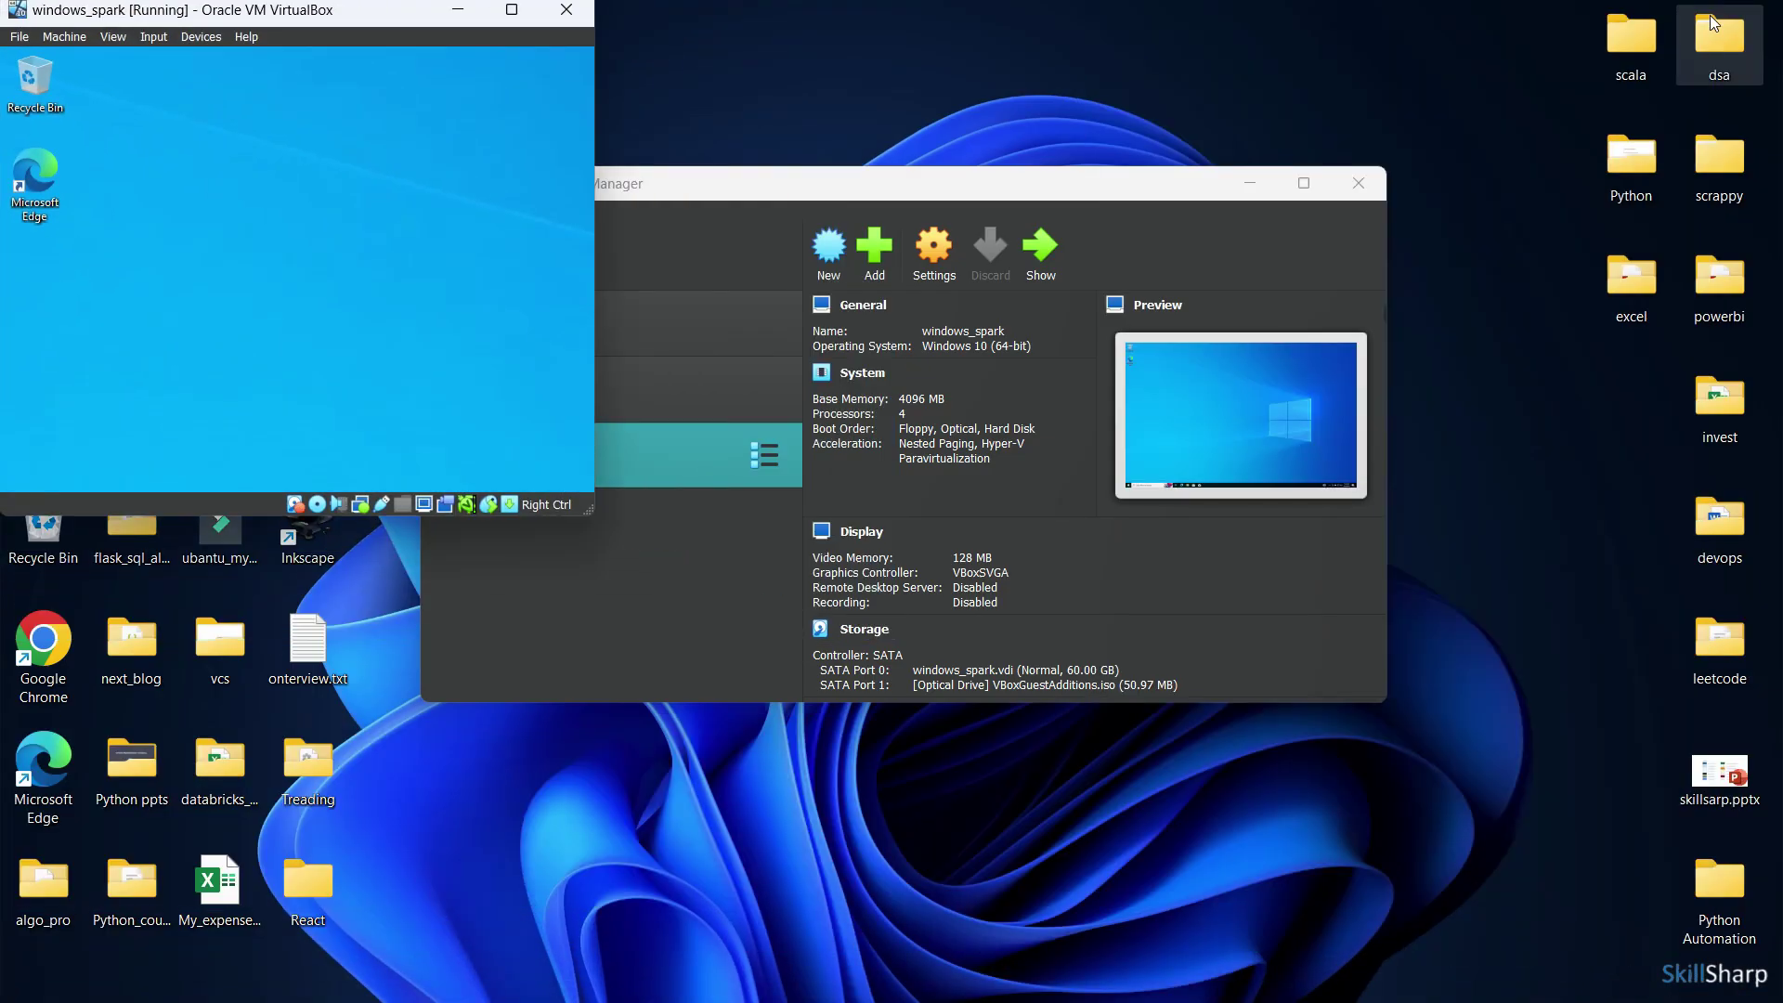
{"action": "left_click", "coordinate": [518, 14]}
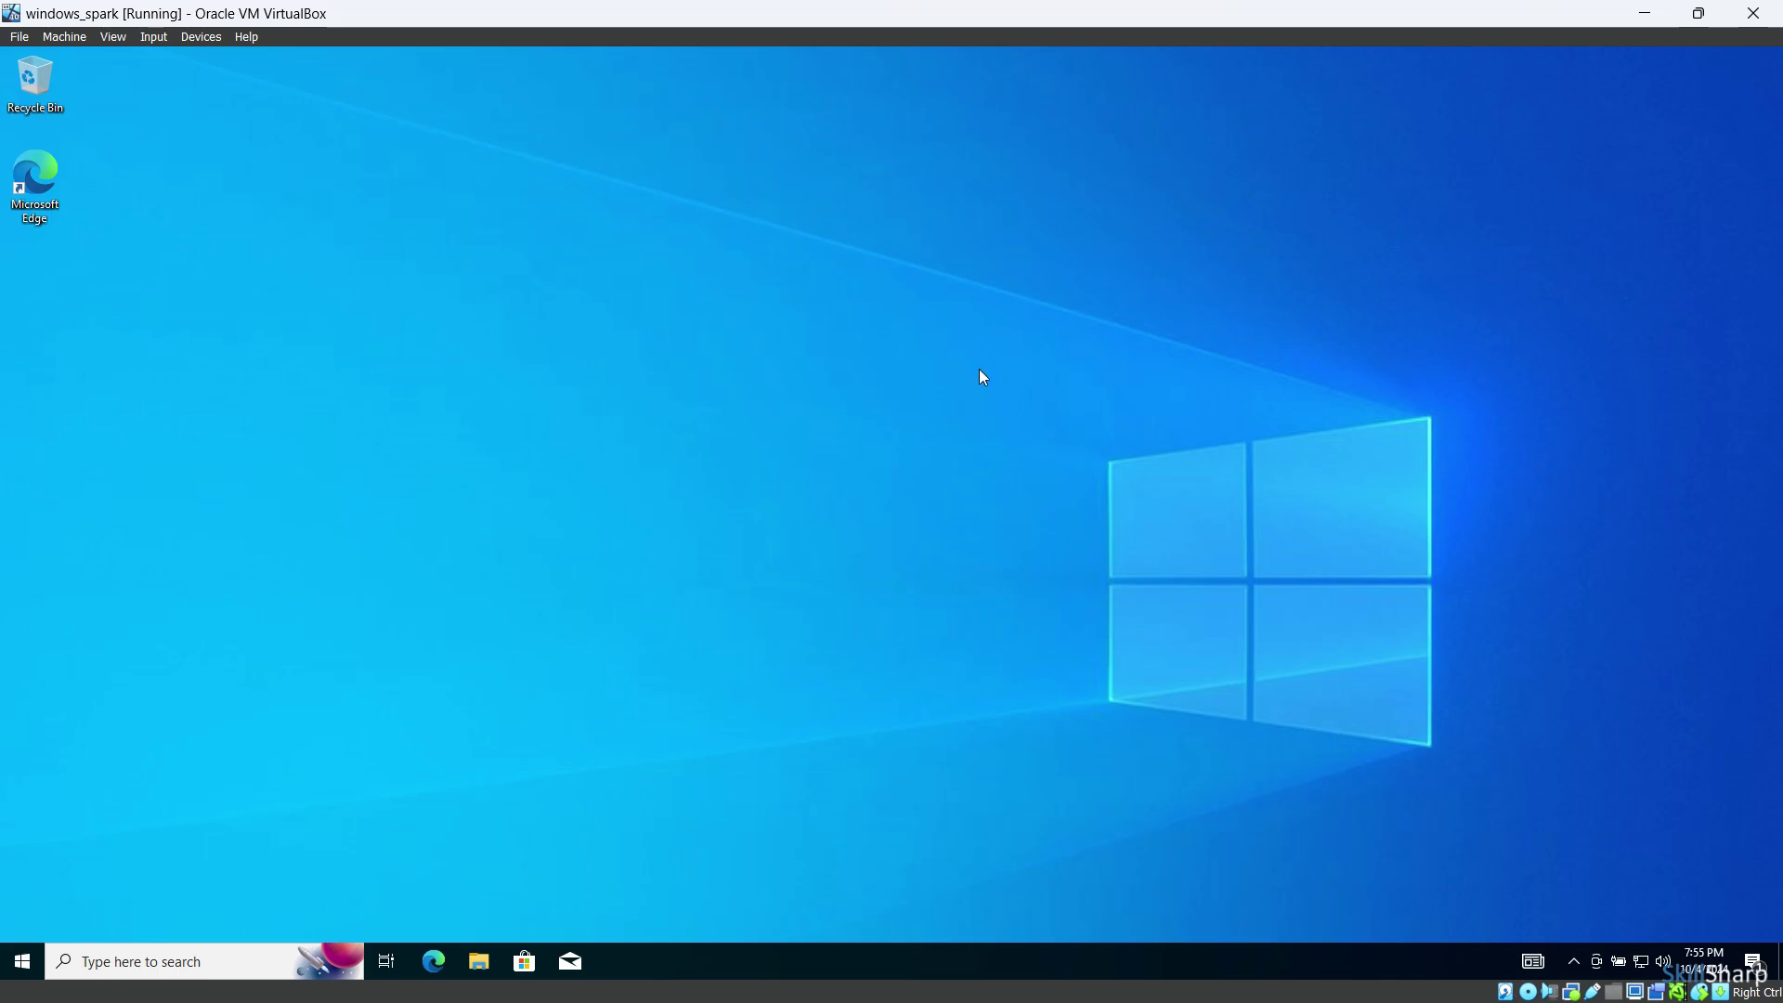
{"action": "left_click", "coordinate": [1645, 13]}
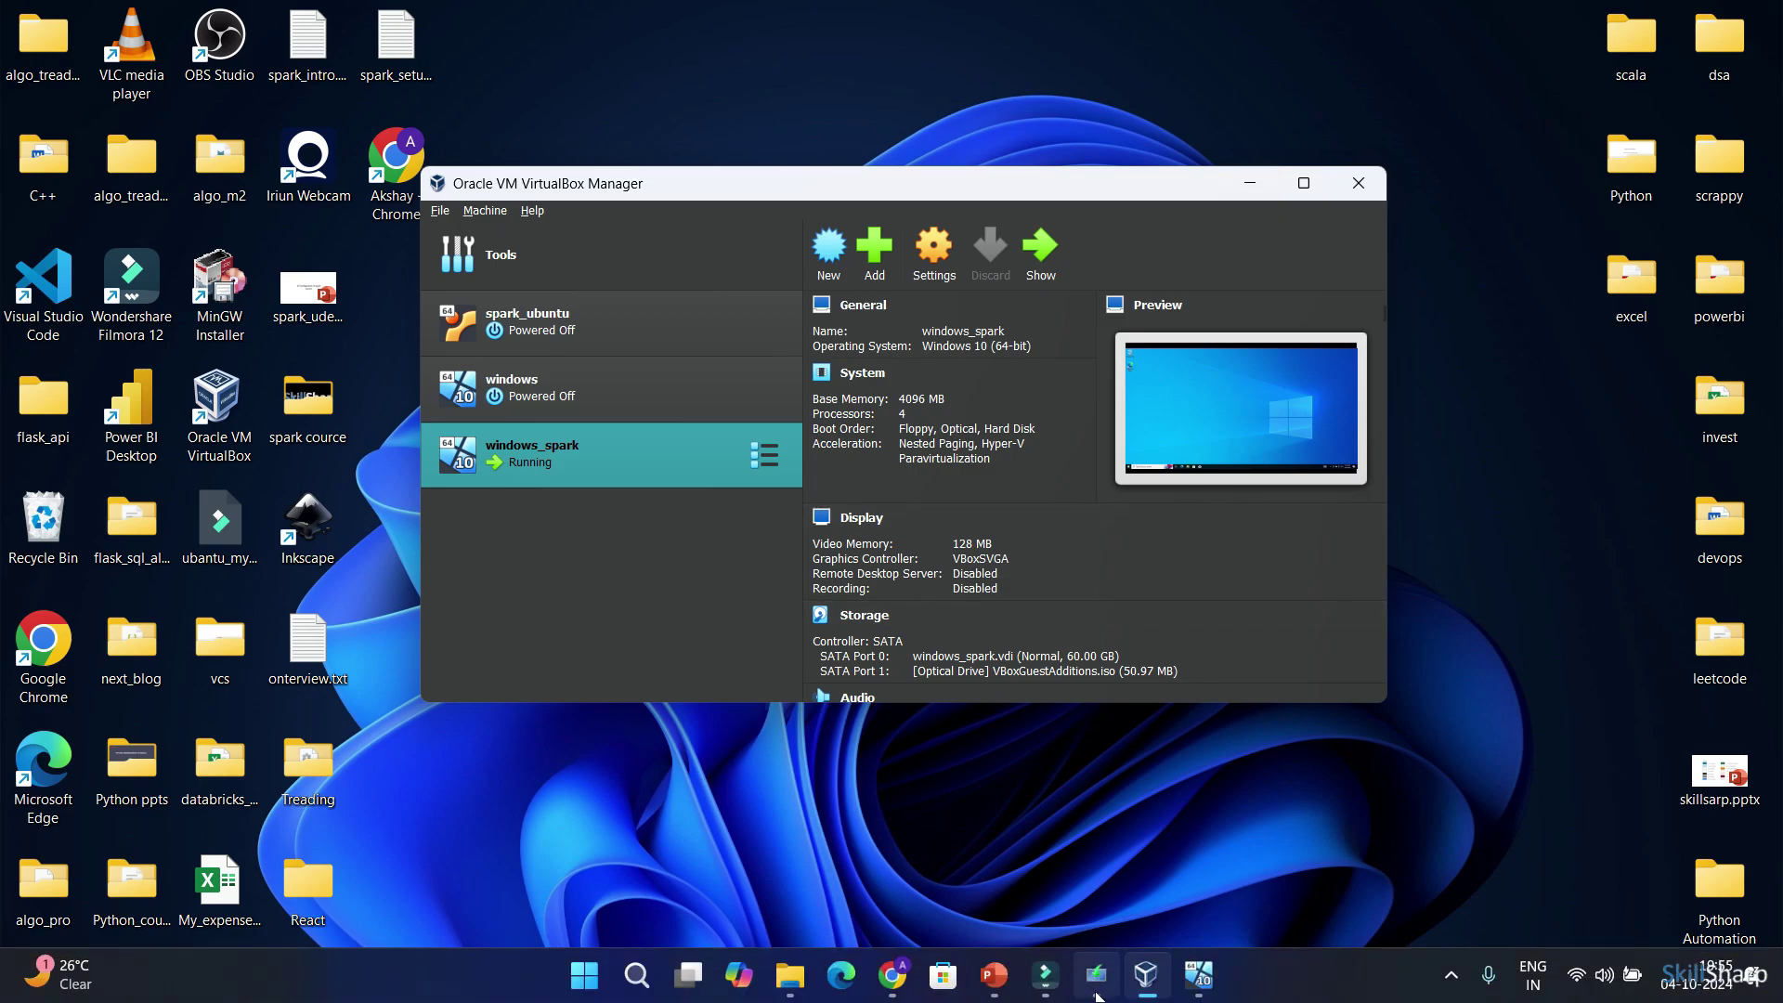
{"action": "left_click", "coordinate": [992, 979]}
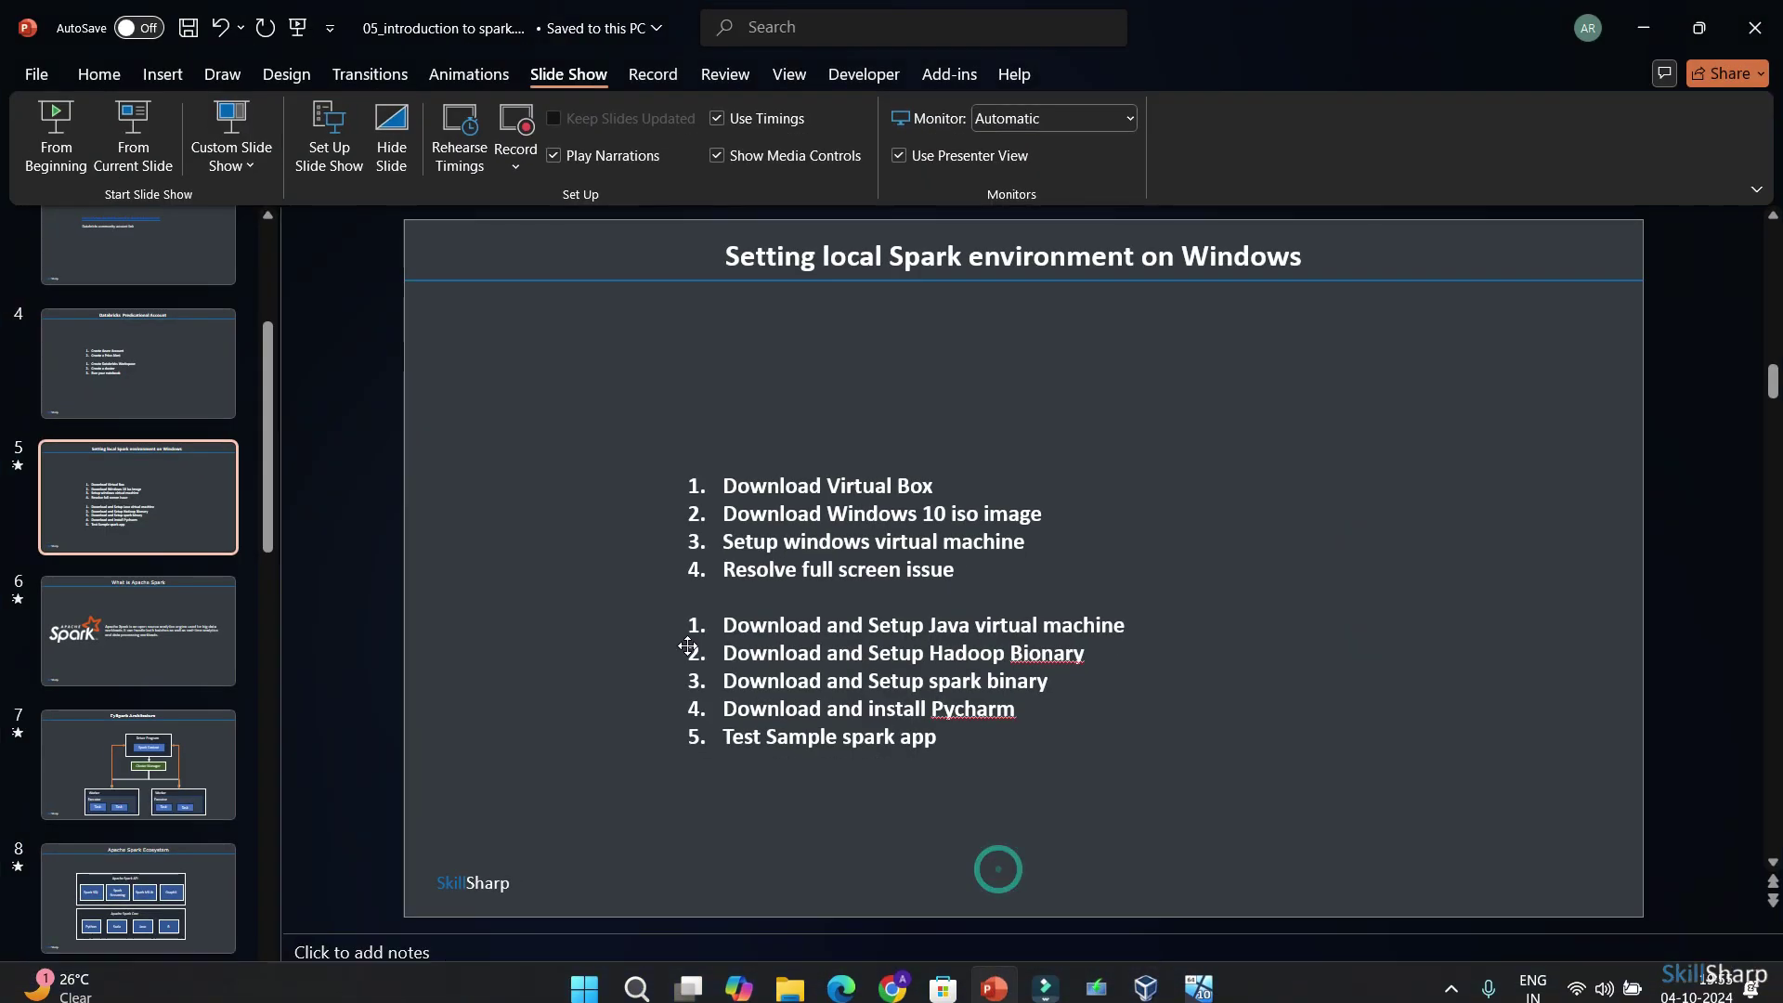